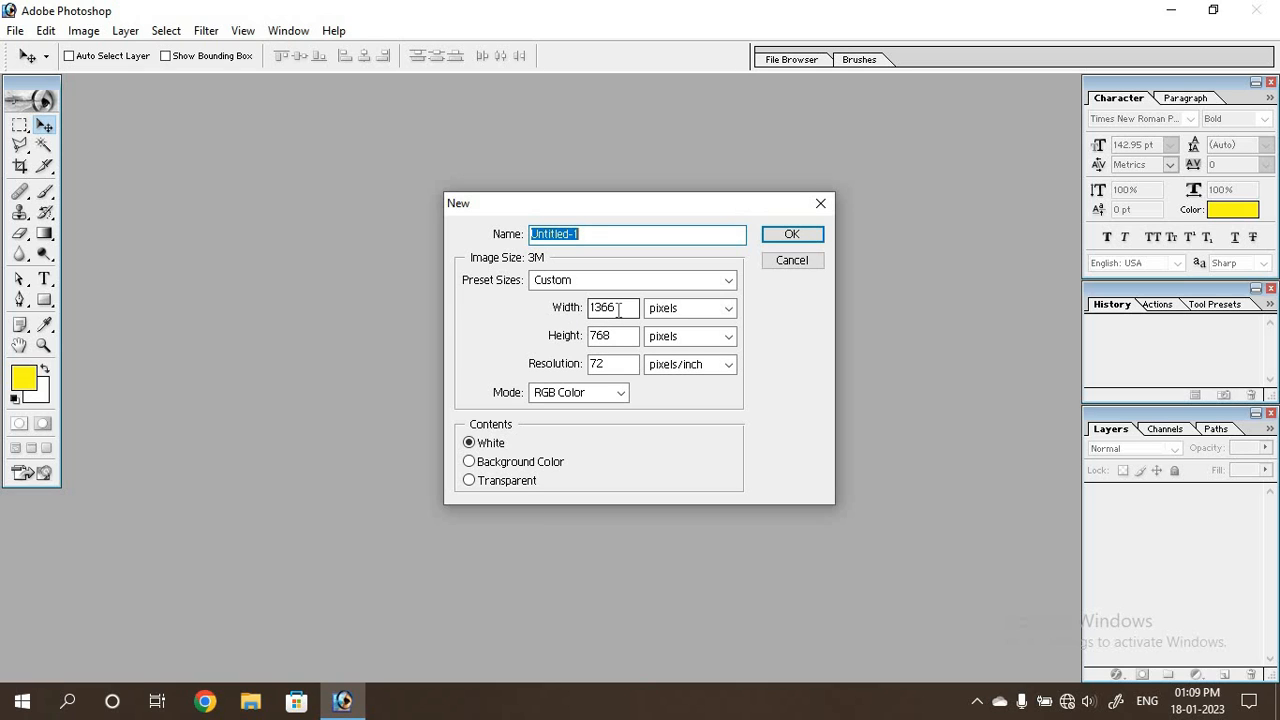
Set the new document's width to 24 inches and its height to 60 inches.
left_click_drag(616, 308, 585, 310)
type("24")
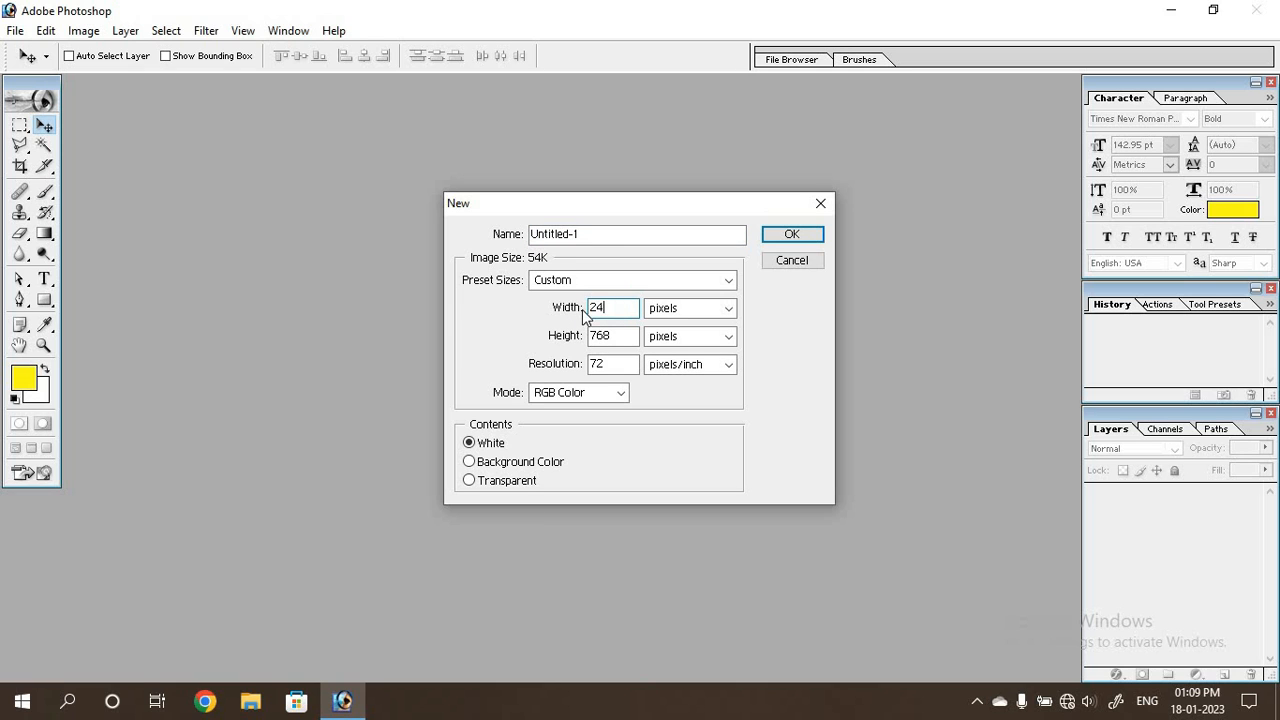
left_click(700, 312)
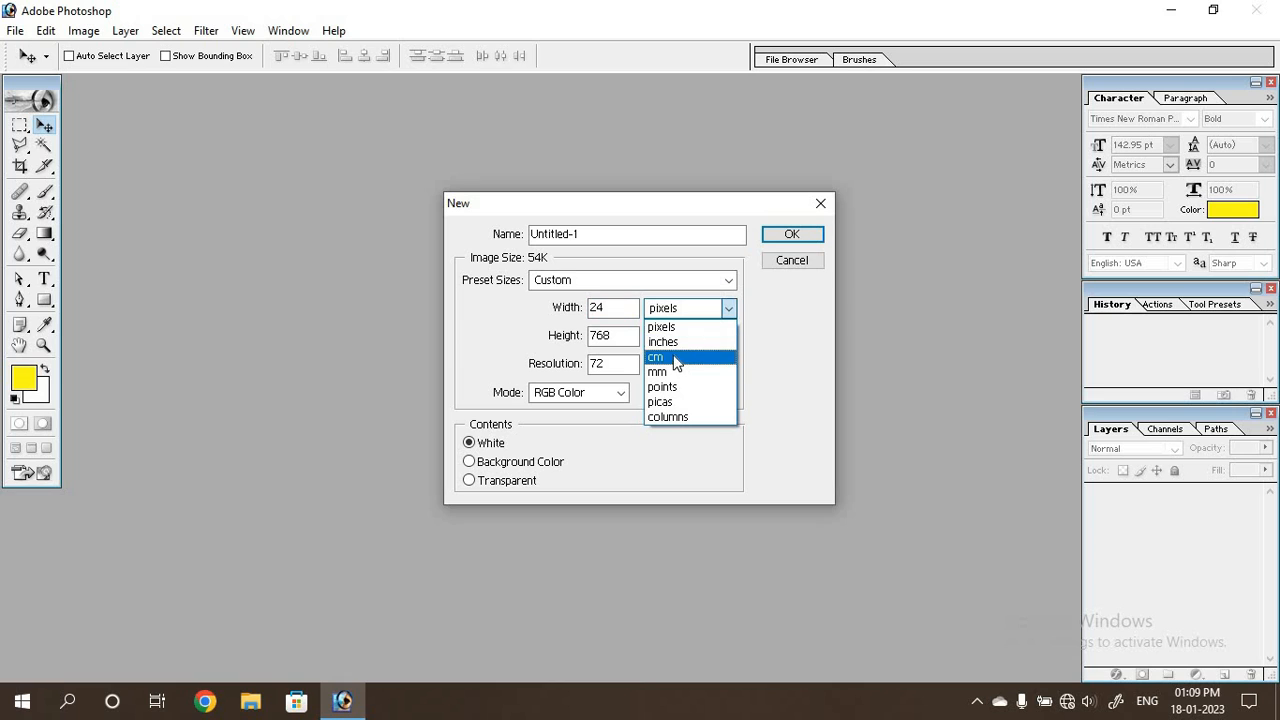
left_click(670, 342)
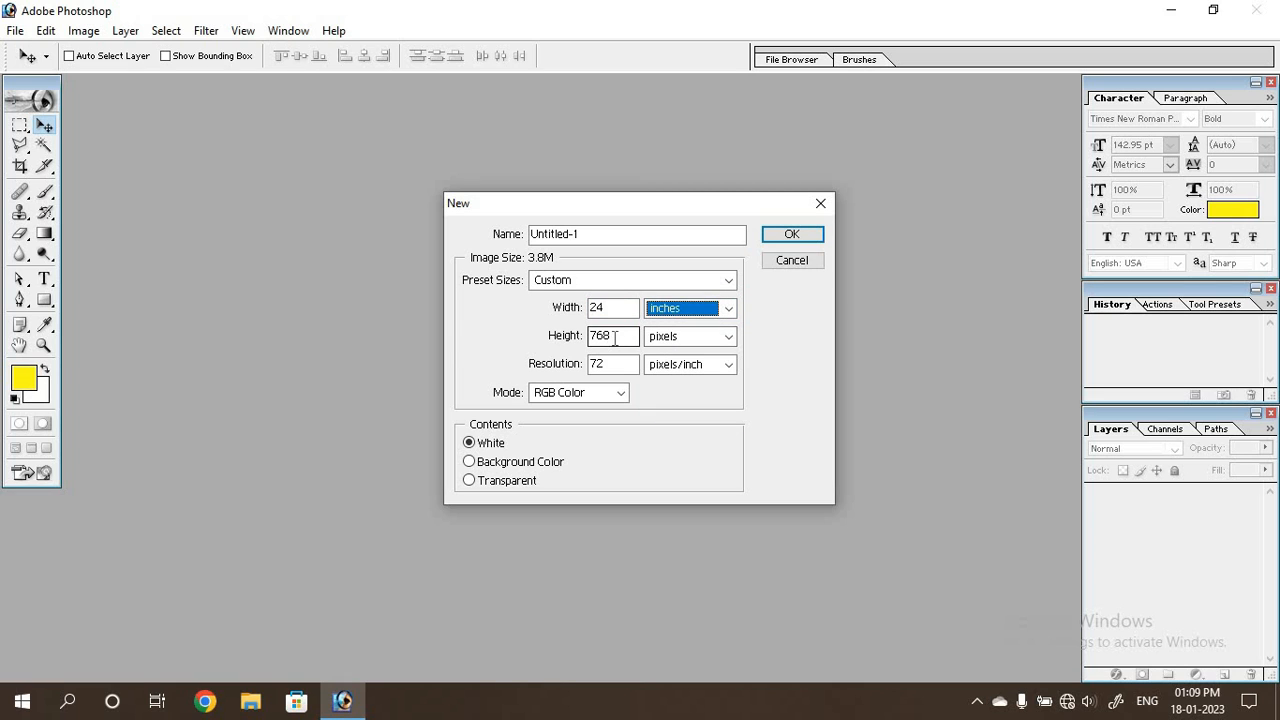
left_click_drag(613, 336, 568, 345)
type("60")
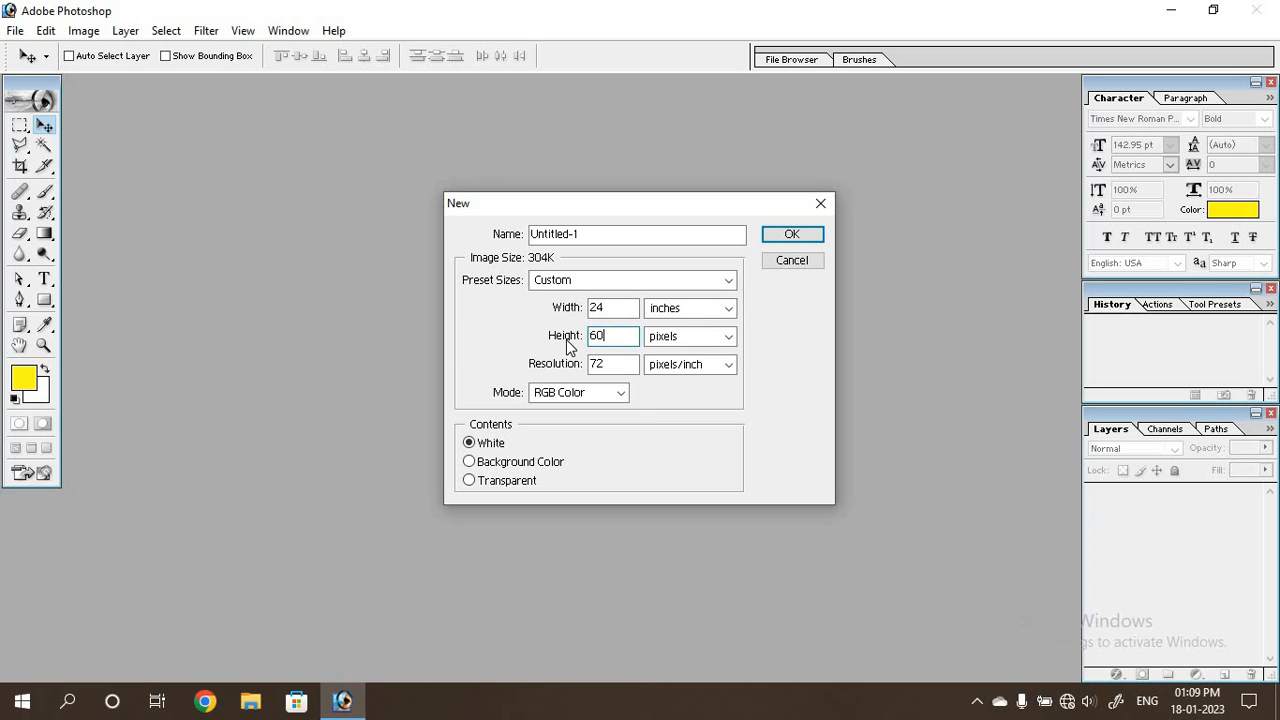
left_click(722, 338)
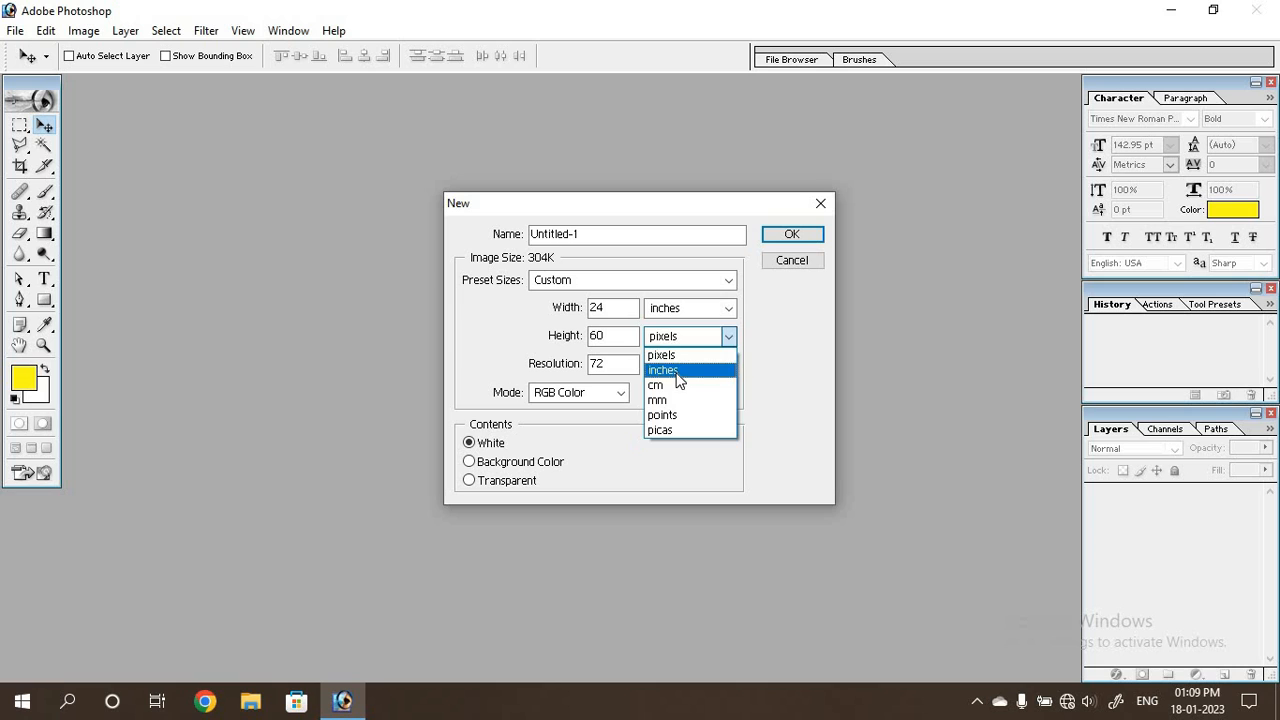
left_click(675, 372)
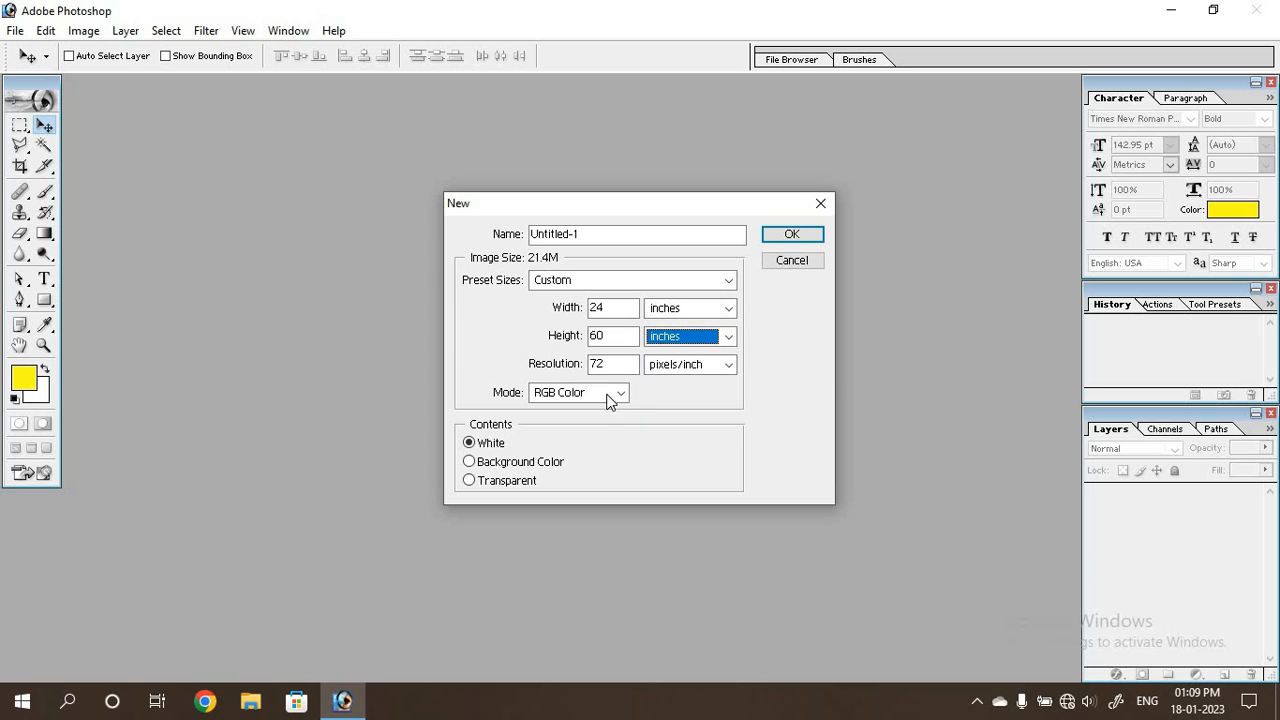
Keep the colour mode at RGB Color and create the document with white contents.
left_click(621, 393)
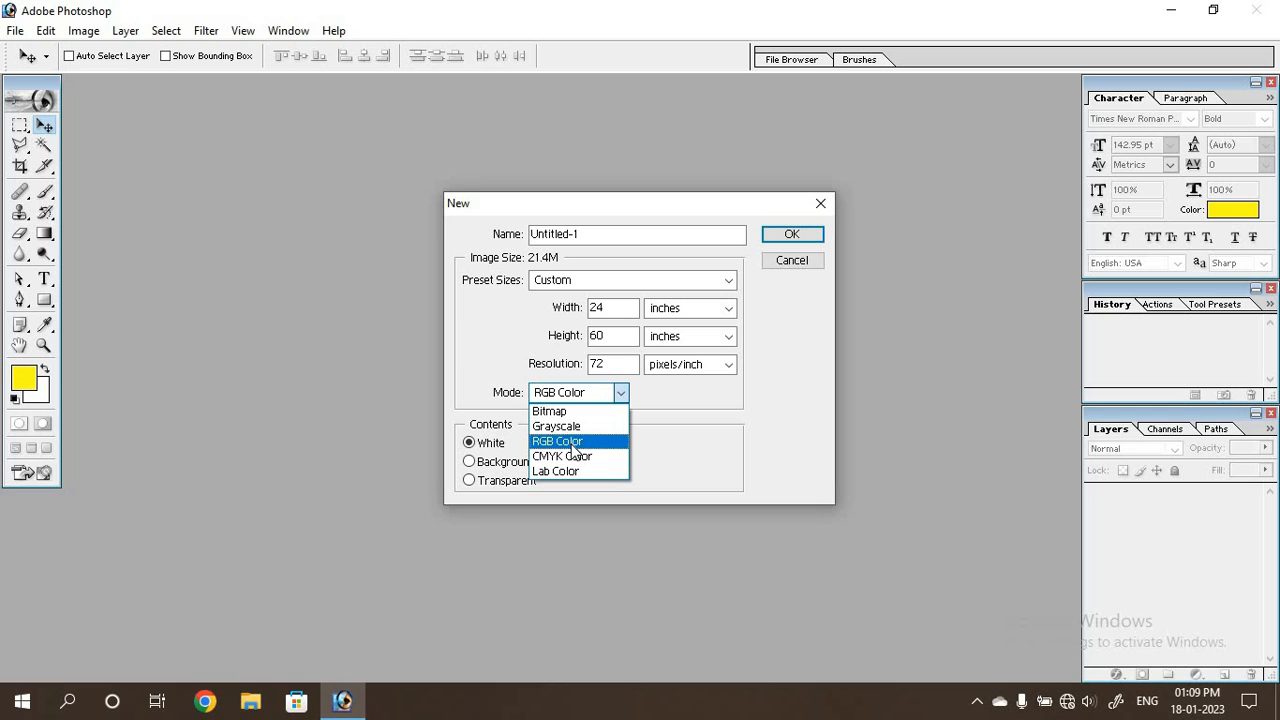
left_click(637, 409)
left_click(622, 394)
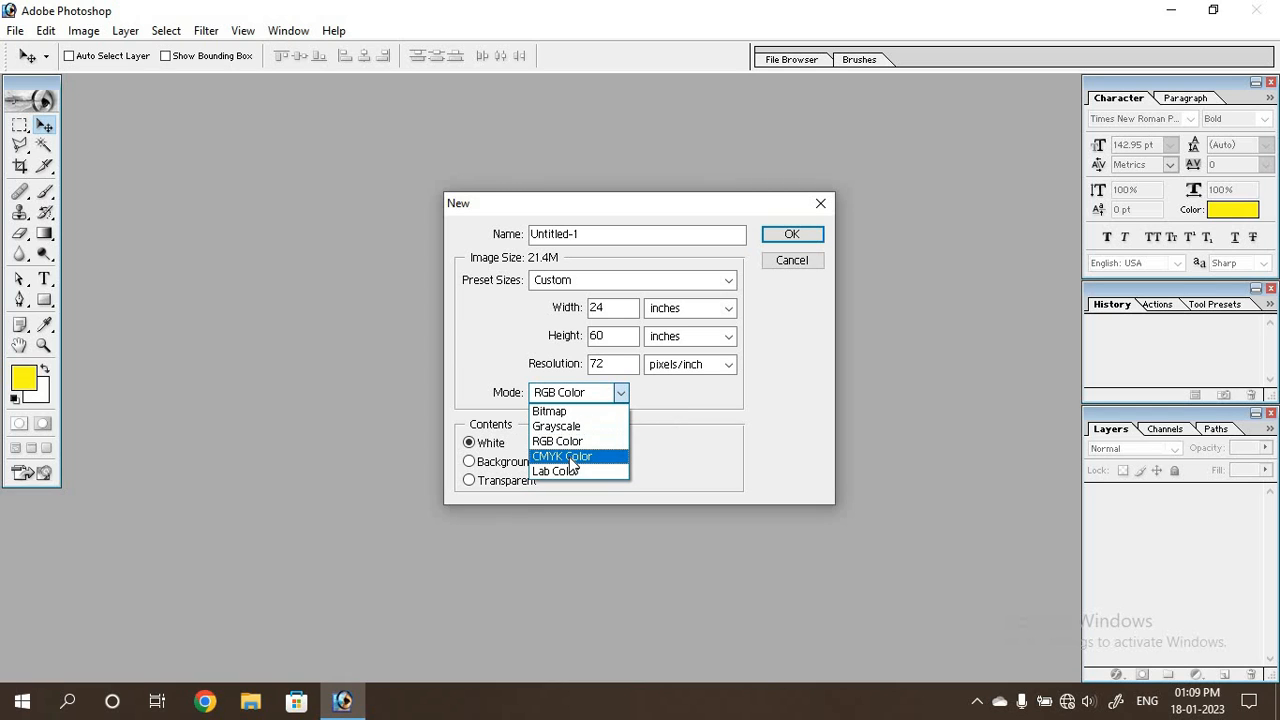
left_click(624, 396)
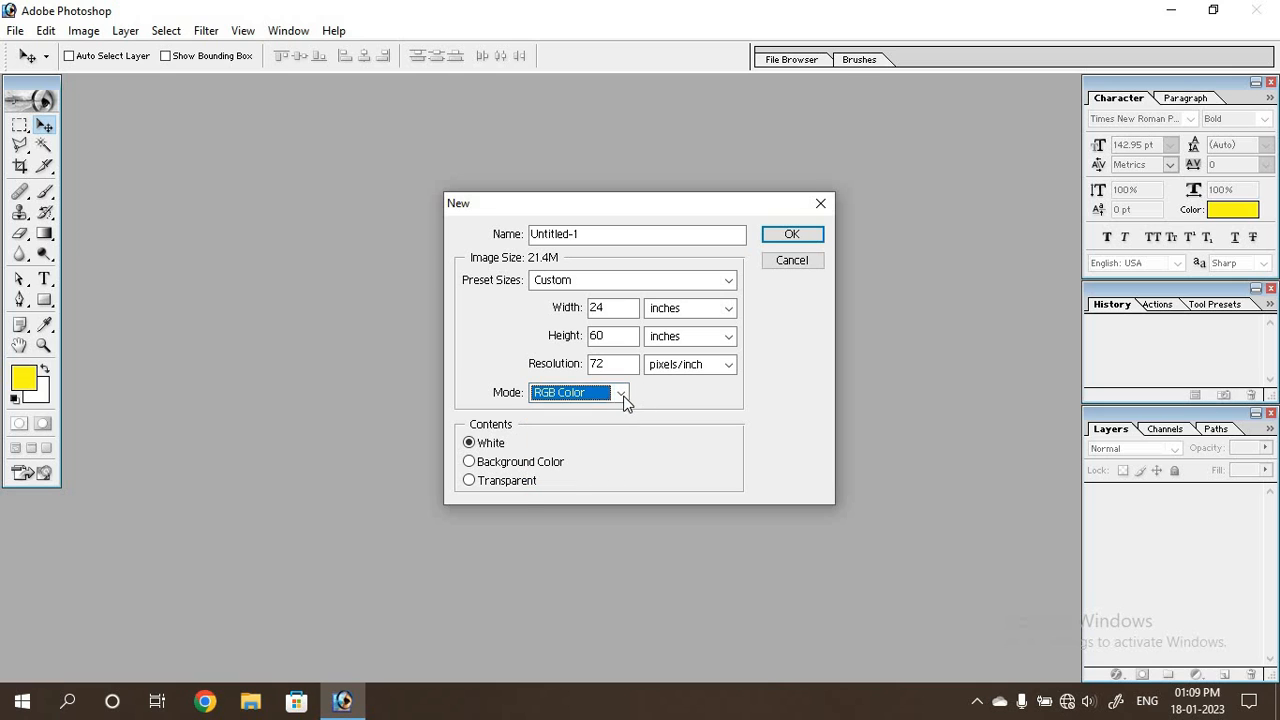
left_click(786, 237)
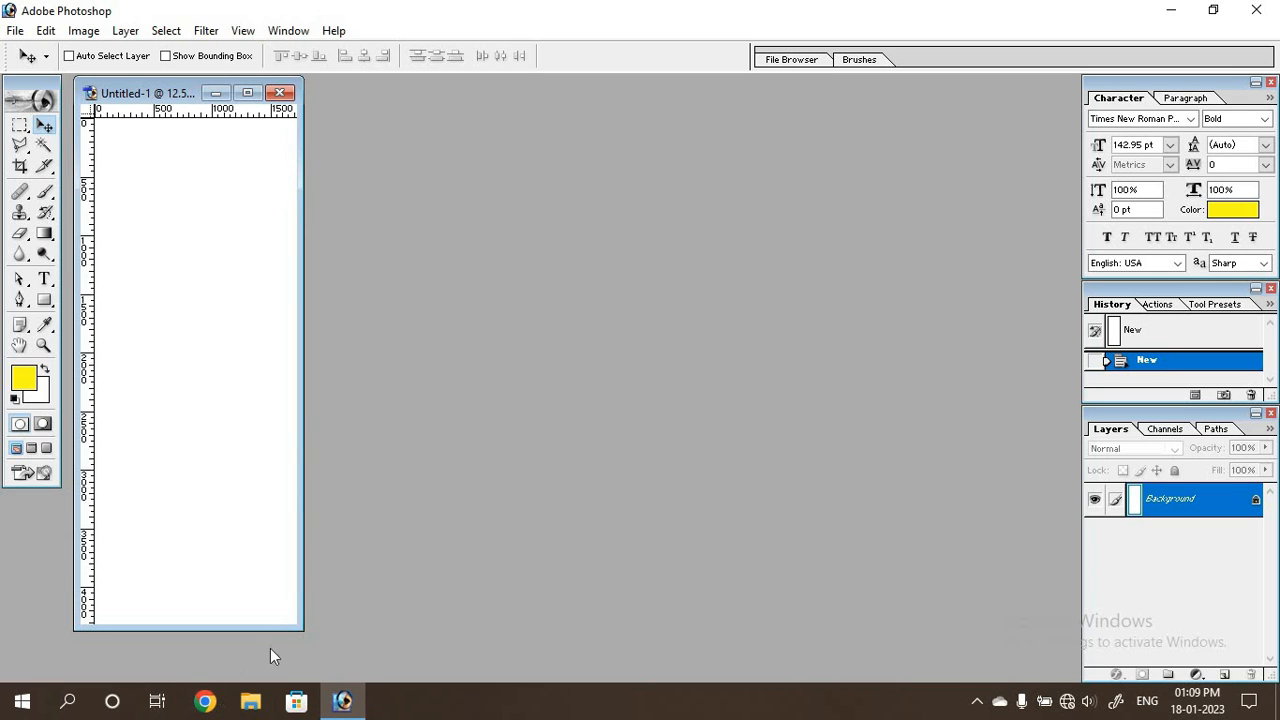
Fill the Background layer with the yellow foreground colour FFFC00.
left_click_drag(304, 628, 522, 678)
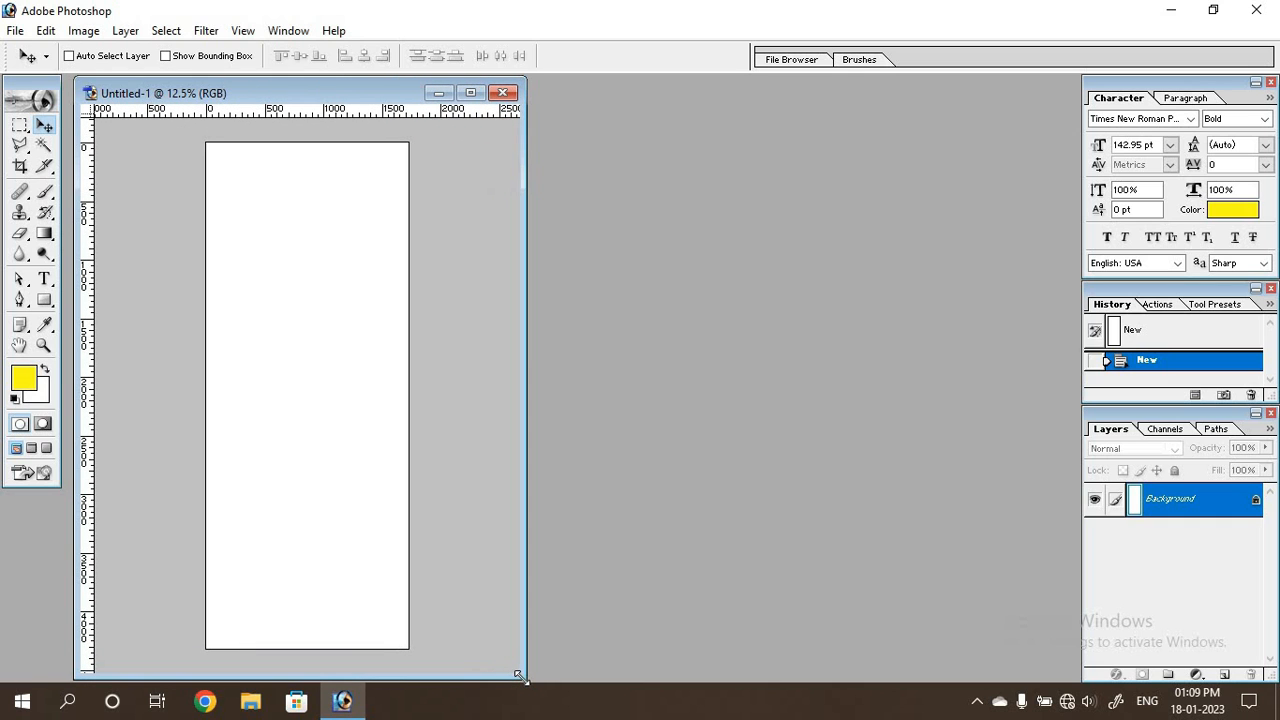
key("ctrl+plus")
key("ctrl+plus")
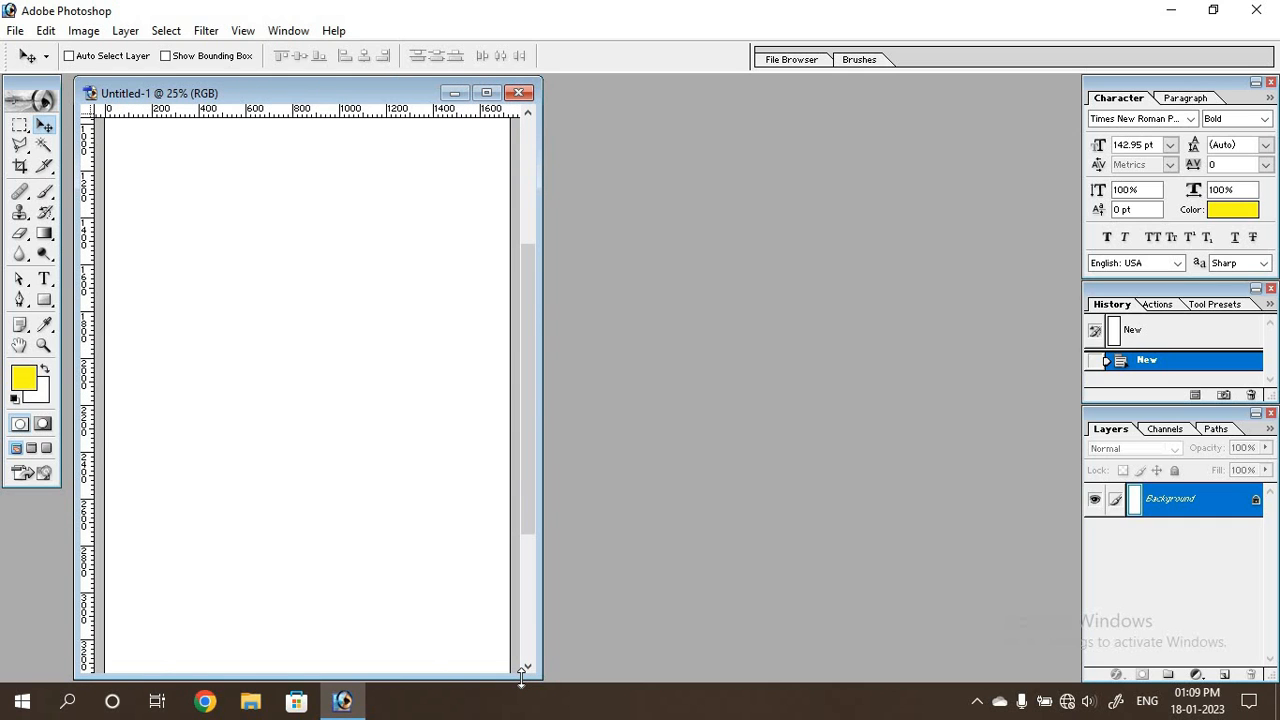
left_click_drag(540, 288, 646, 194)
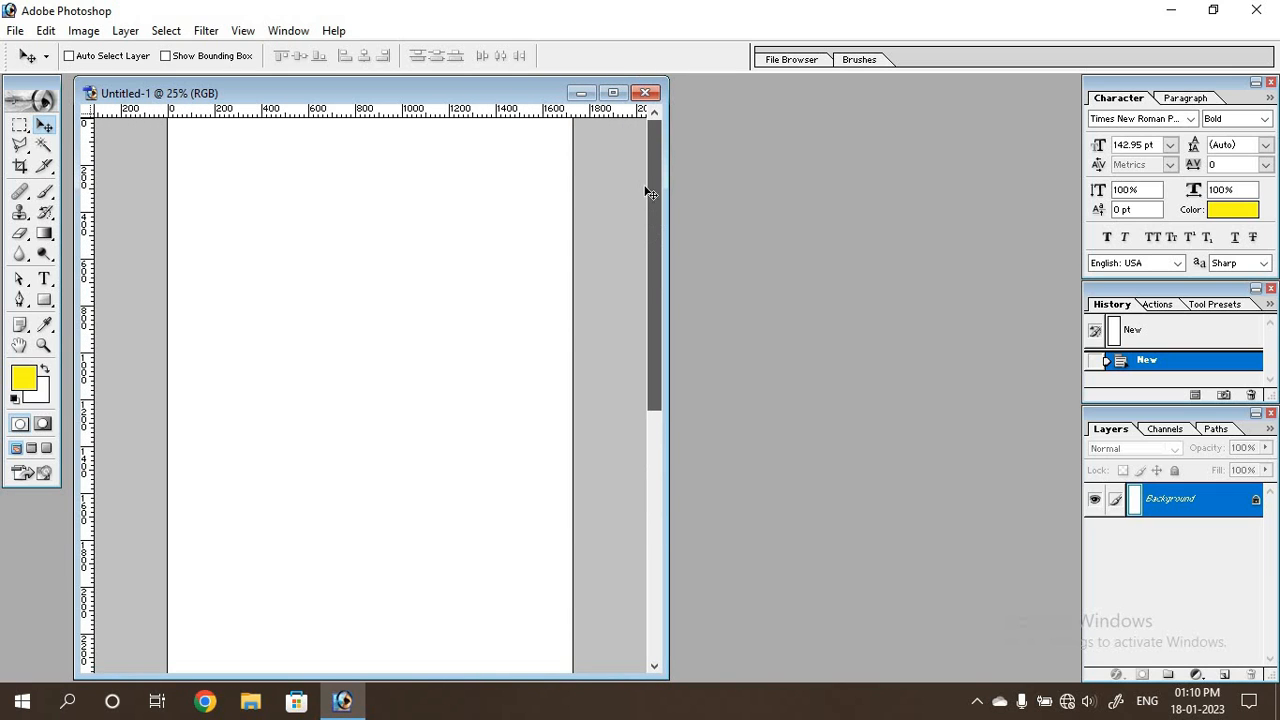
left_click(25, 380)
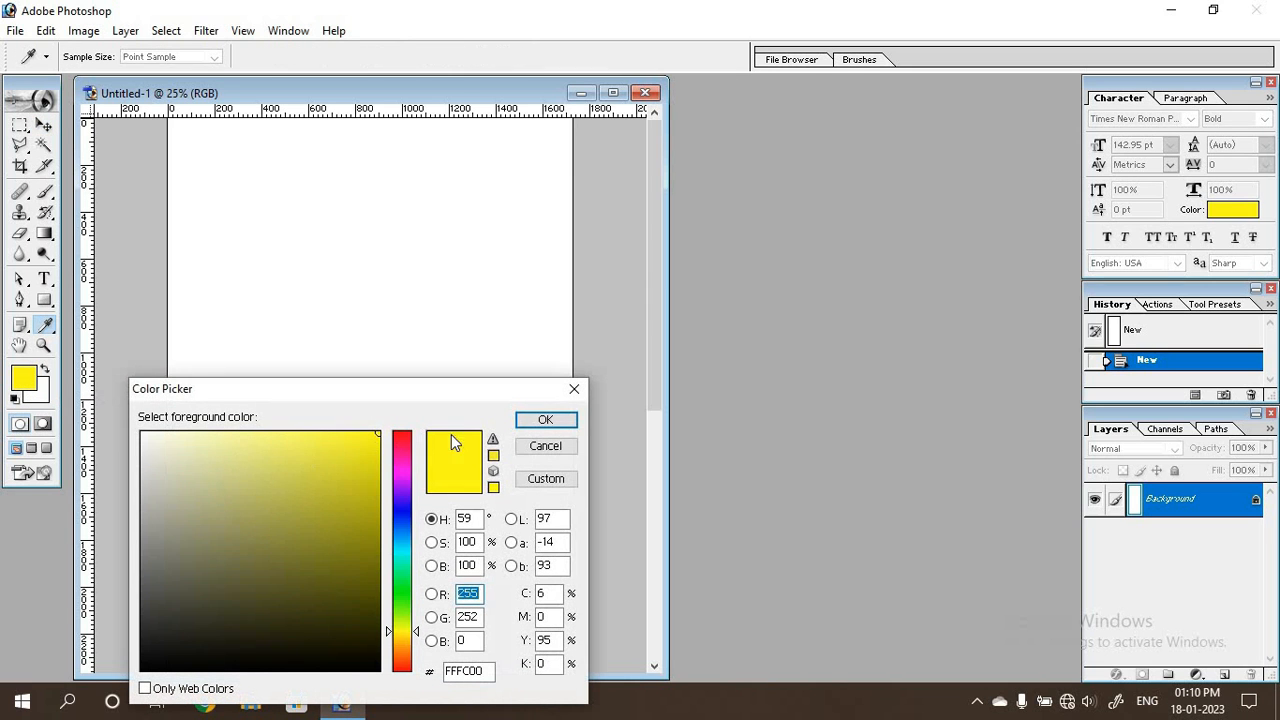
left_click(549, 420)
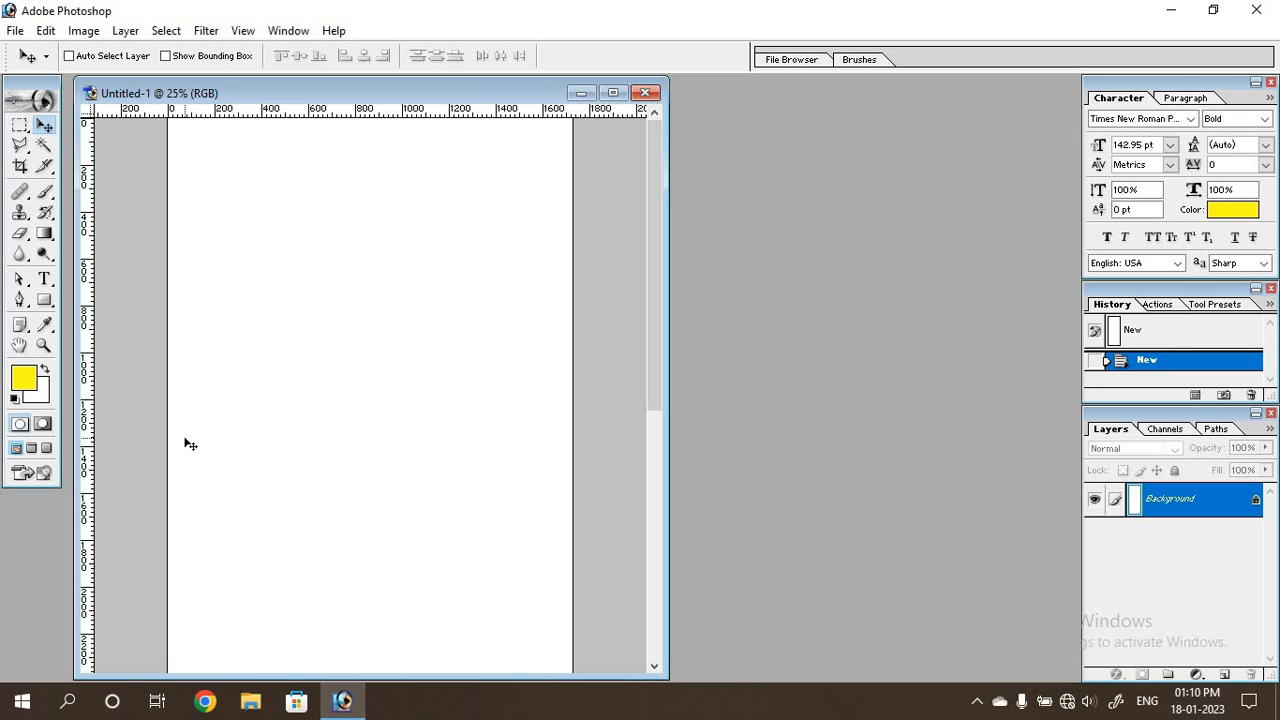
key("alt+BackSpace")
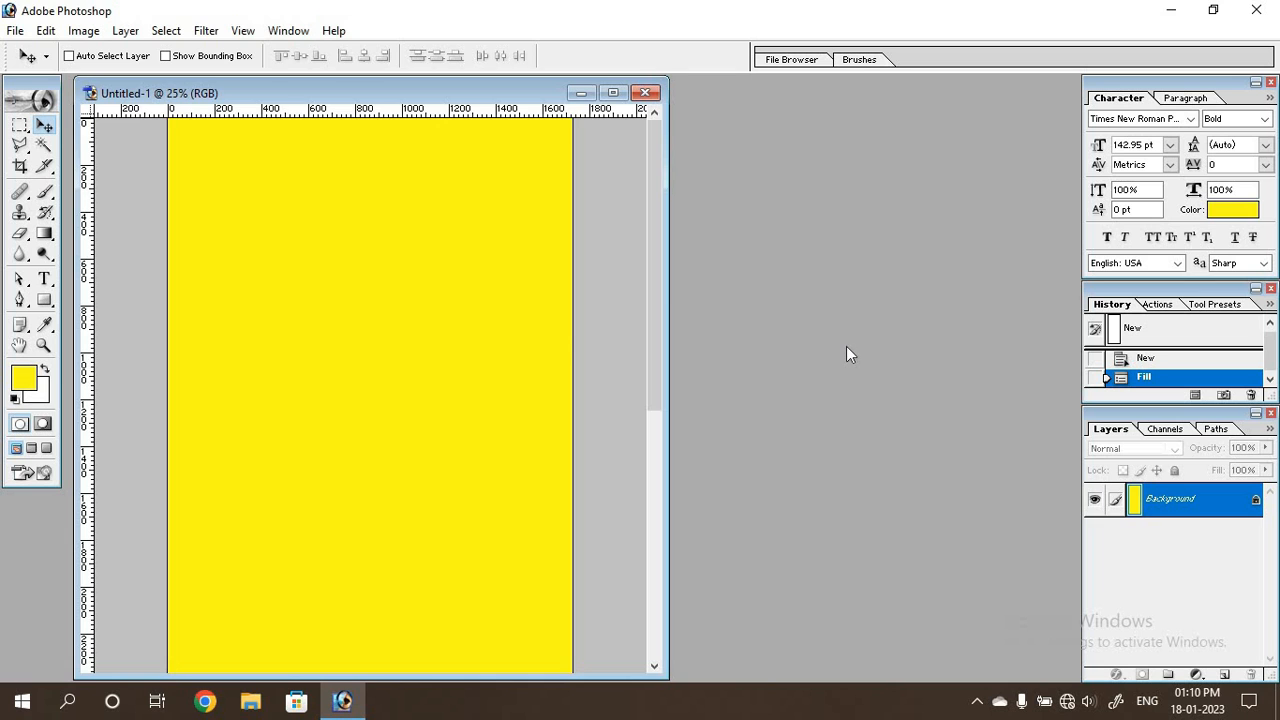
Open pngwing.com (2), copy its orange pattern into the yellow document as a new layer, and close the source image.
key("ctrl+o")
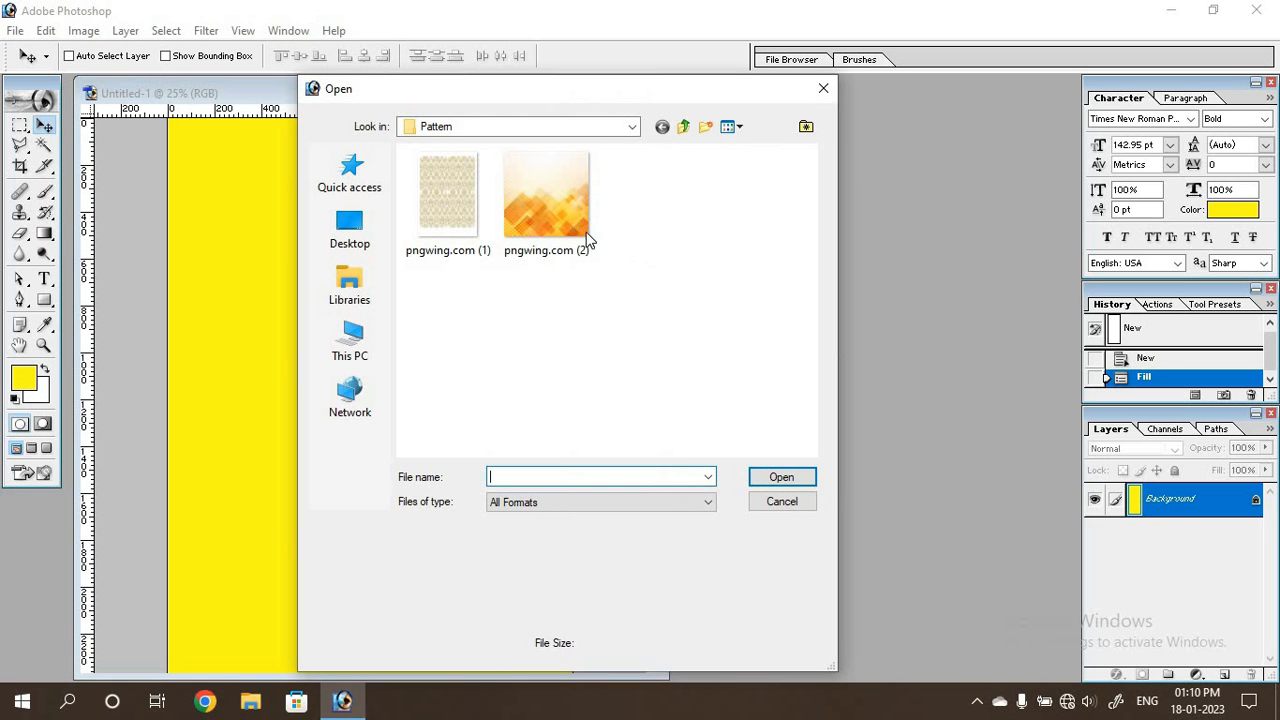
left_click(588, 240)
left_click(781, 478)
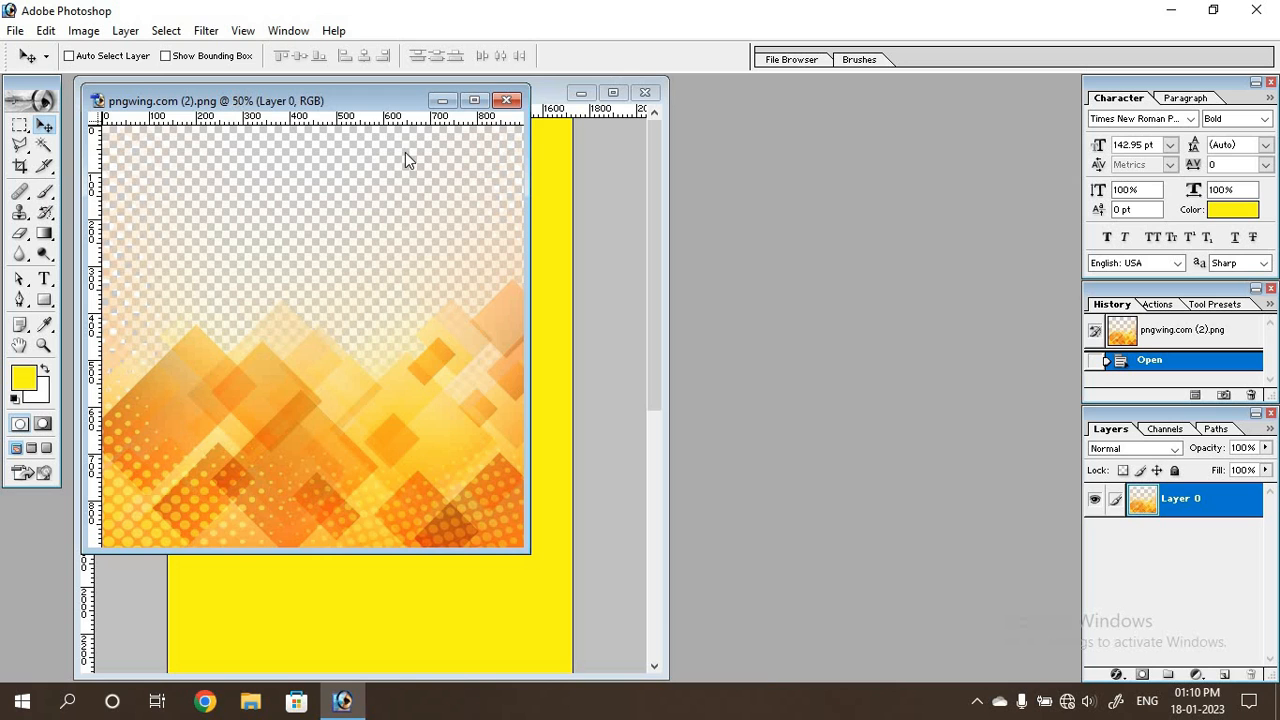
left_click_drag(265, 102, 749, 174)
left_click_drag(731, 437, 314, 329)
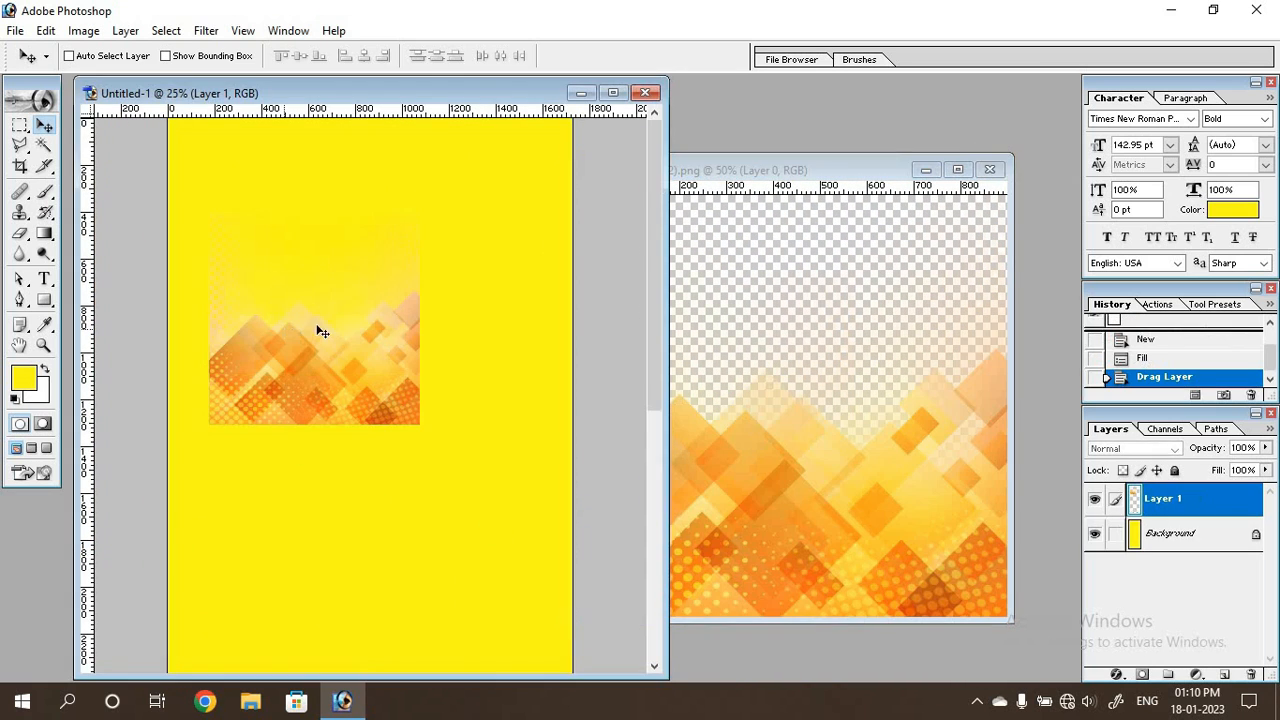
left_click(989, 171)
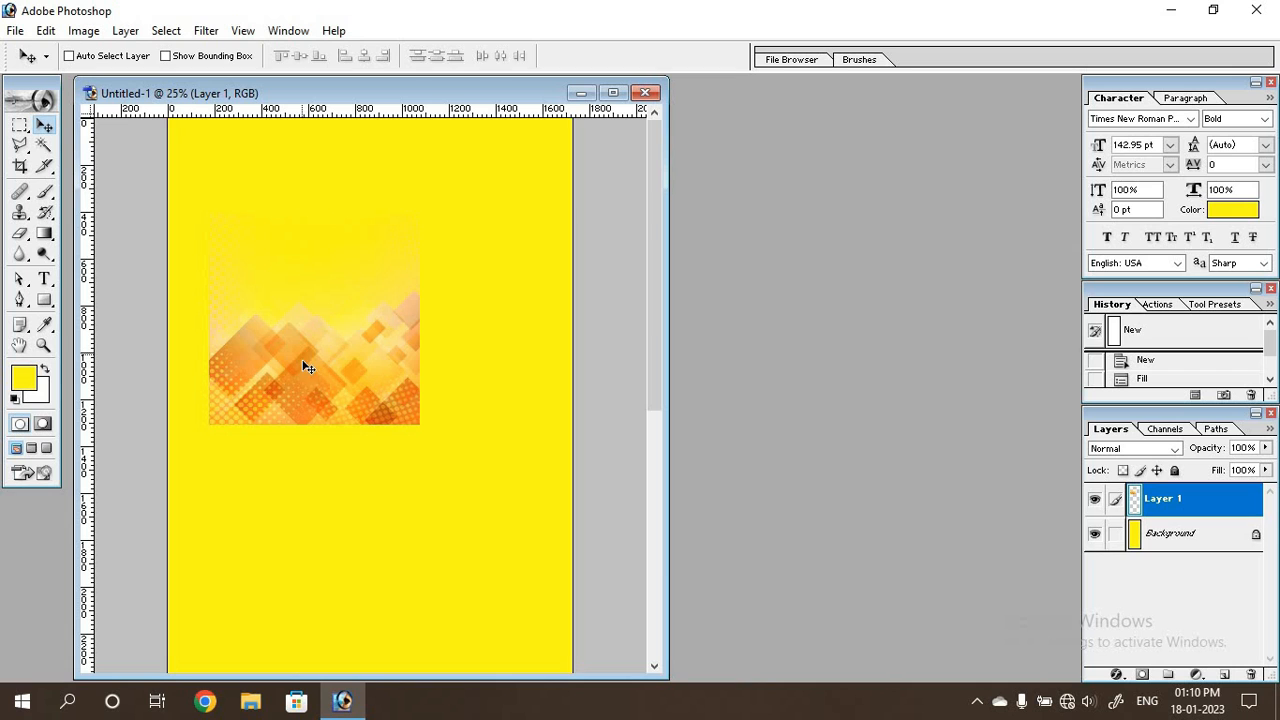
Rotate the pattern layer by 180 degrees and stretch it across the full width of the canvas, flush with its top edge.
key("ctrl+t")
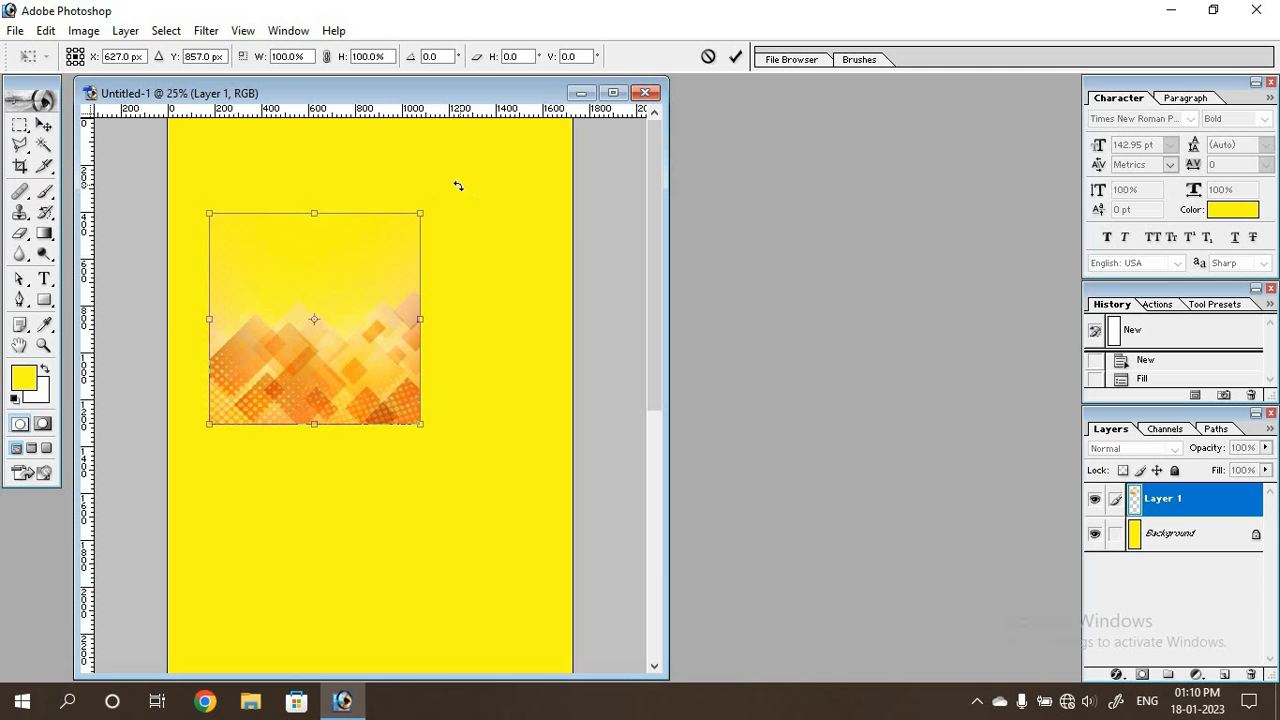
left_click_drag(457, 186, 204, 432)
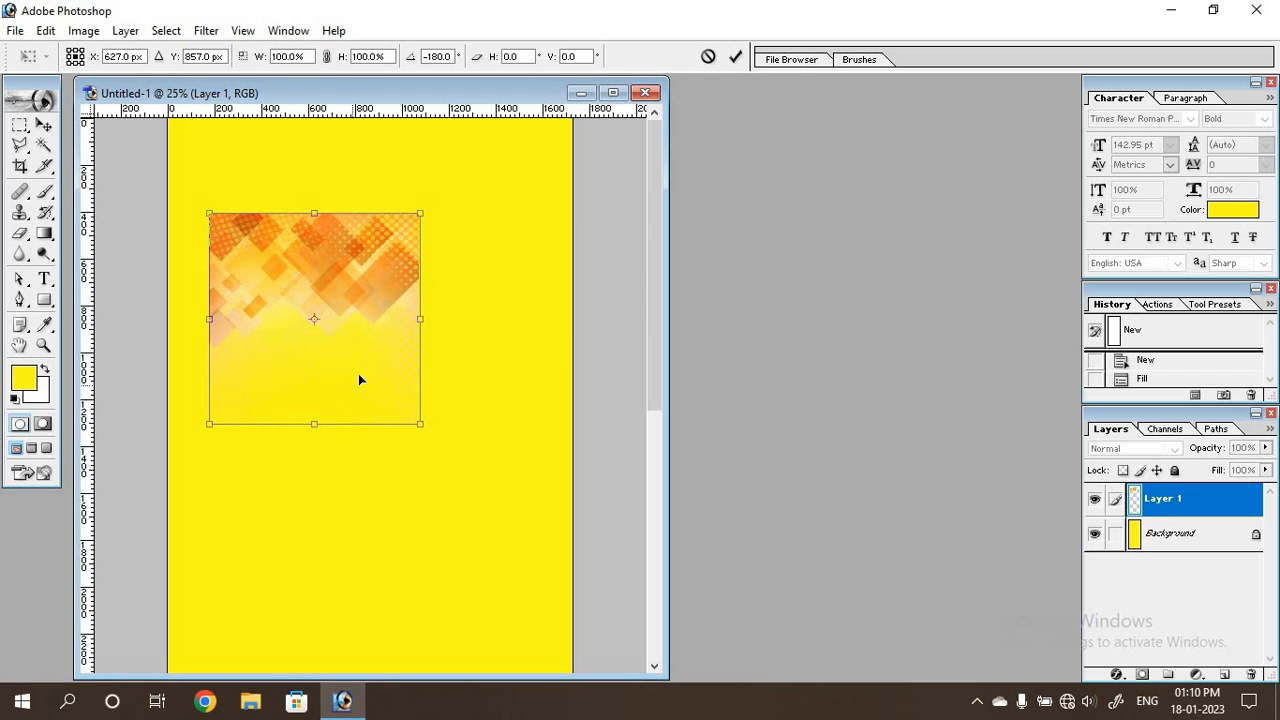
left_click_drag(360, 379, 320, 284)
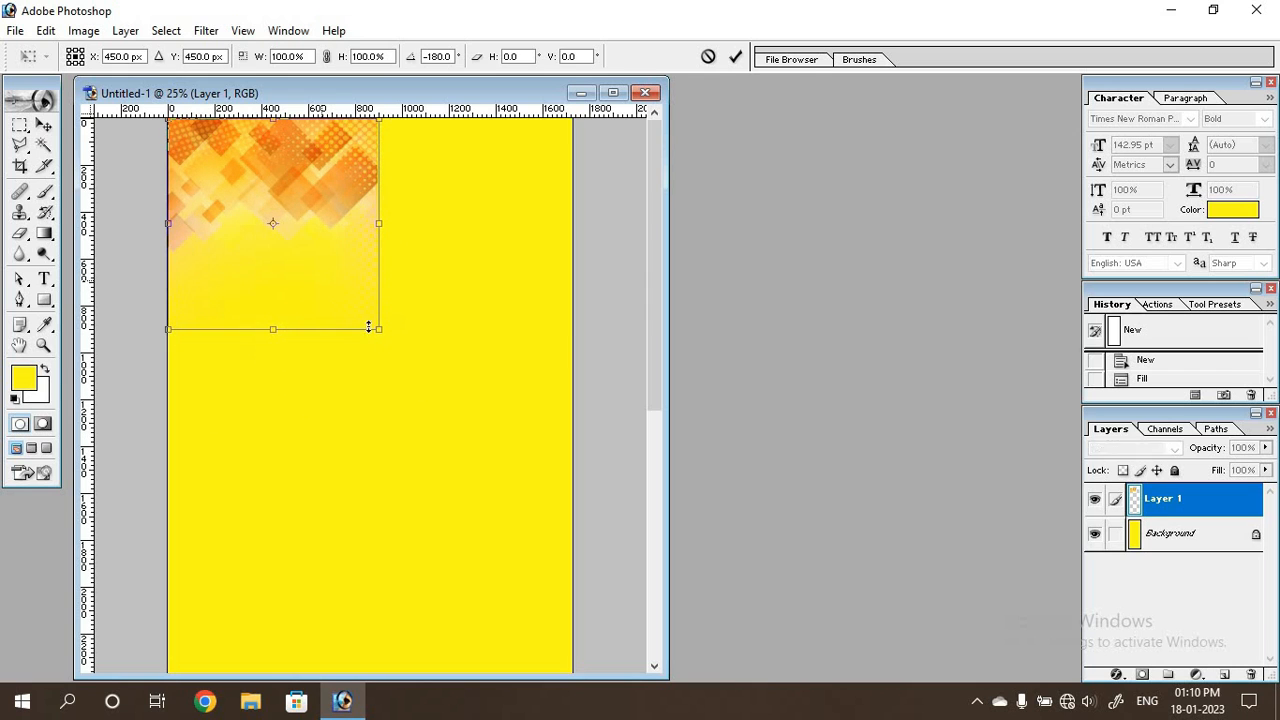
left_click_drag(378, 330, 576, 421)
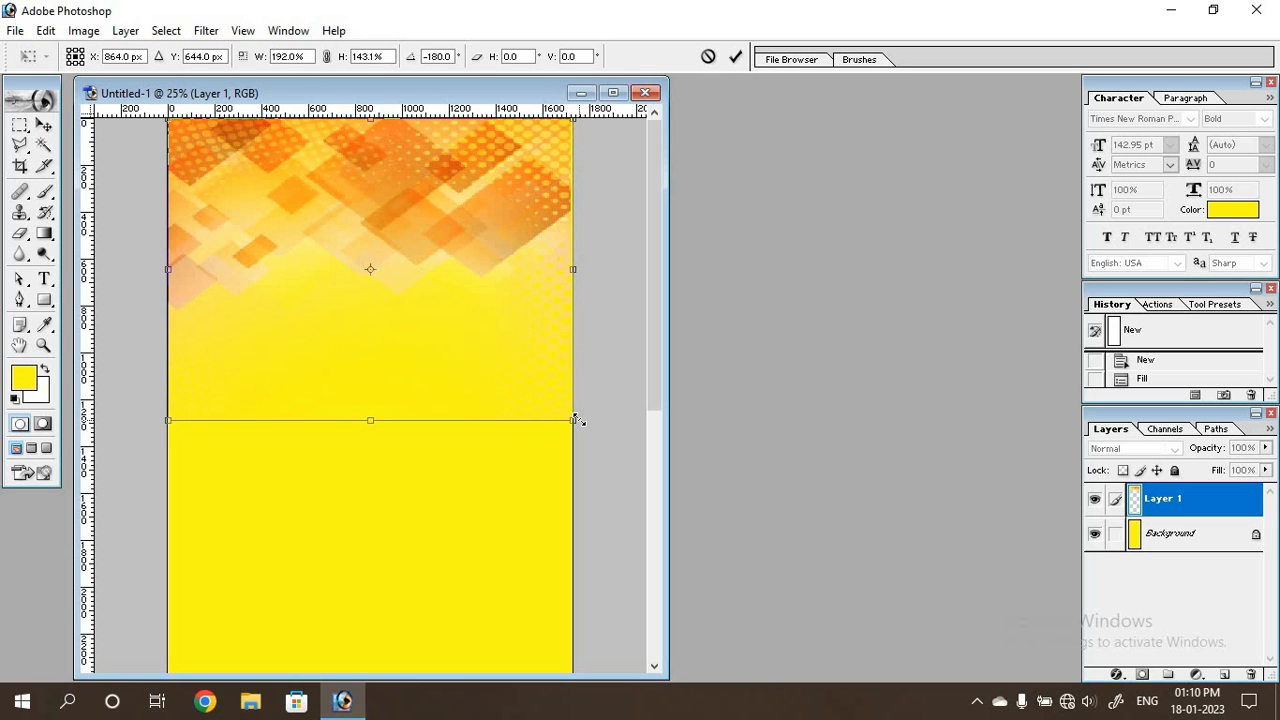
left_click_drag(575, 420, 572, 440)
key("Return")
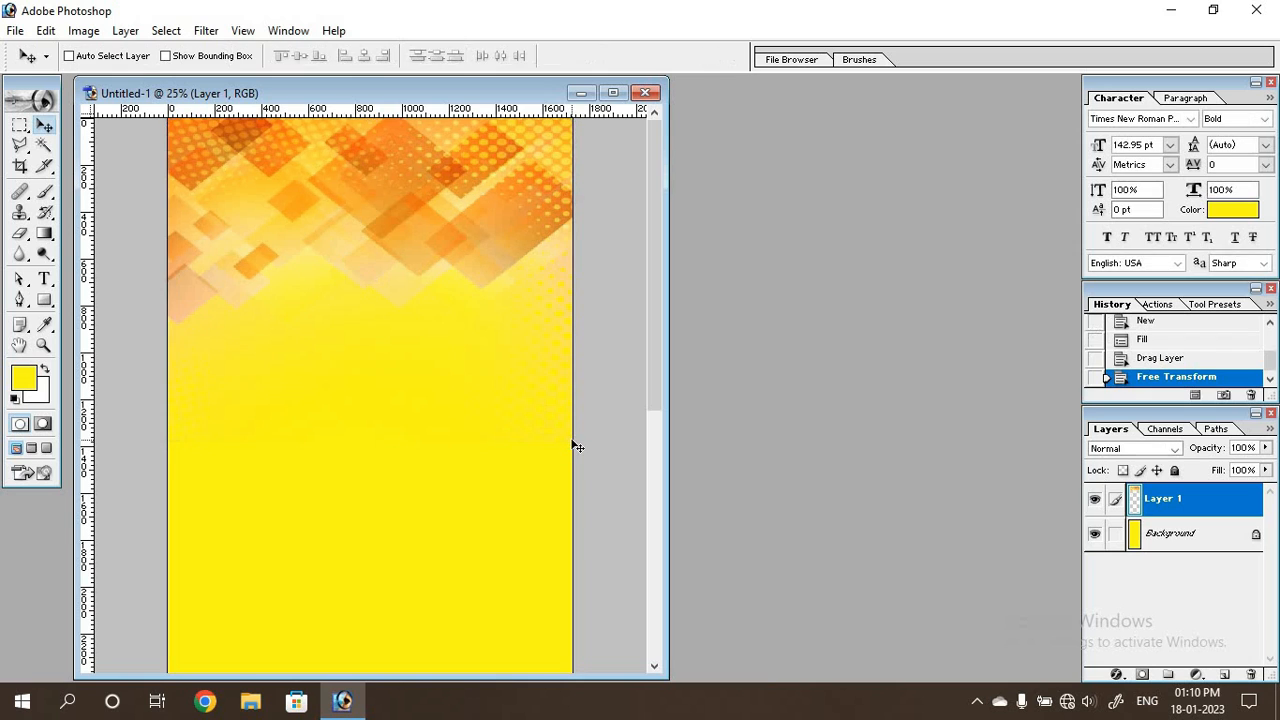
key("Return")
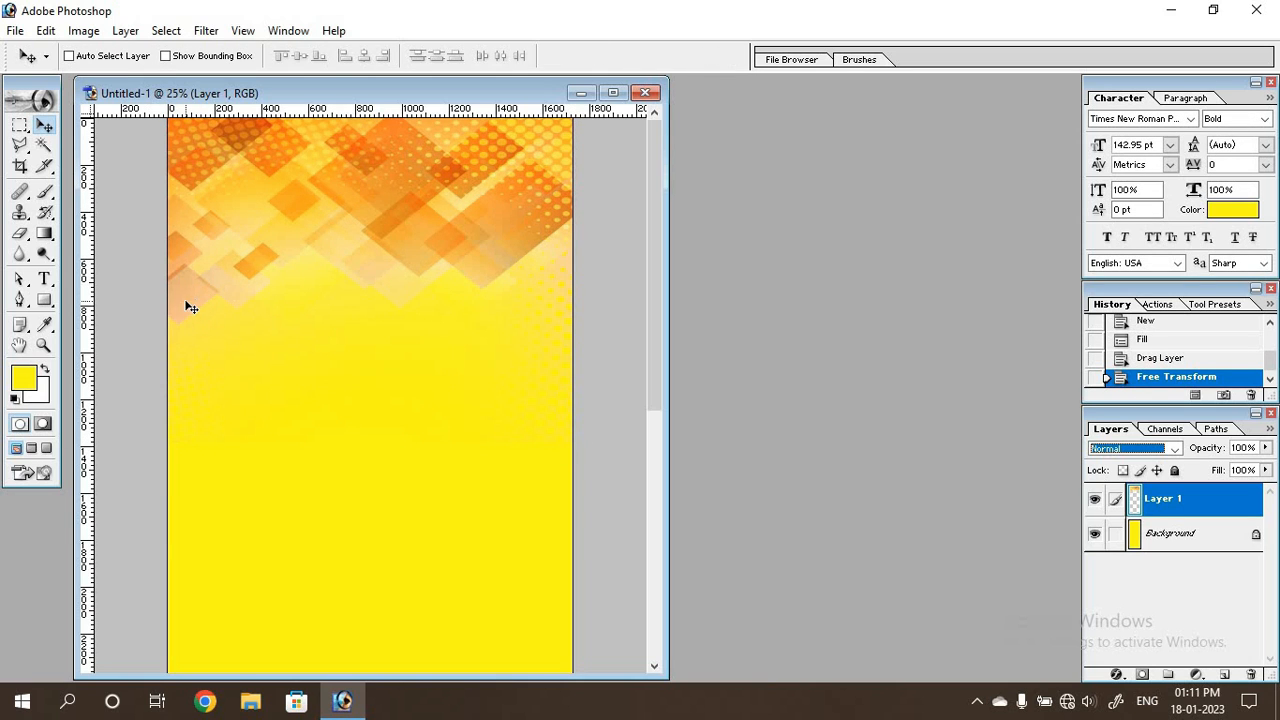
Add the heading "মণ্ডল গ্রাফিক্স" near the top of the canvas in Li Azad Feni ANSI V1, coloured blue 0000FF.
left_click(45, 281)
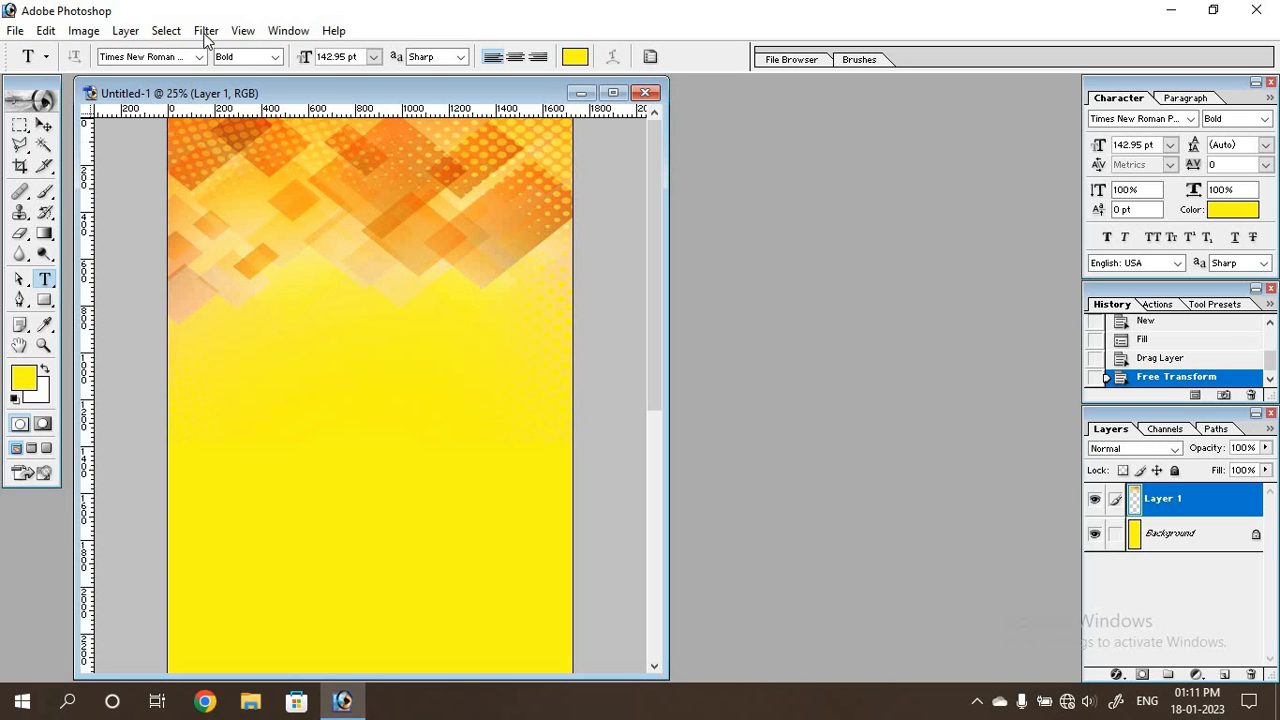
left_click(200, 57)
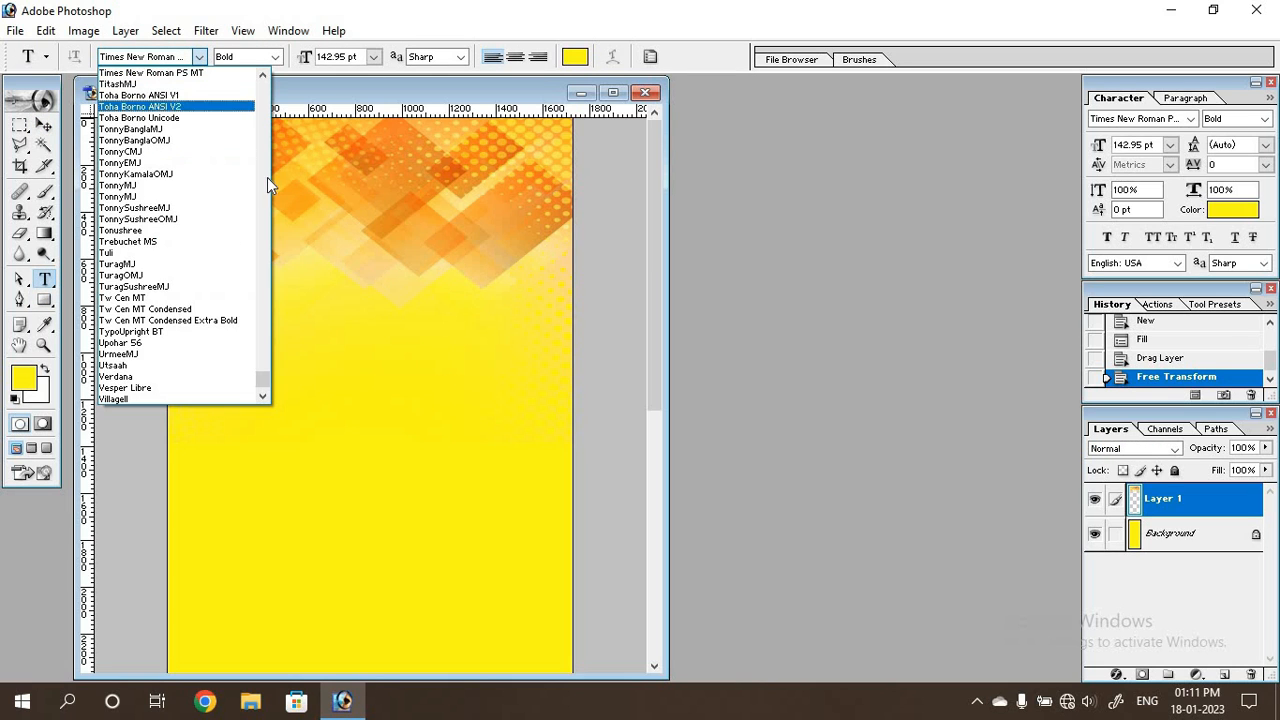
scroll(211, 207, "down", 10)
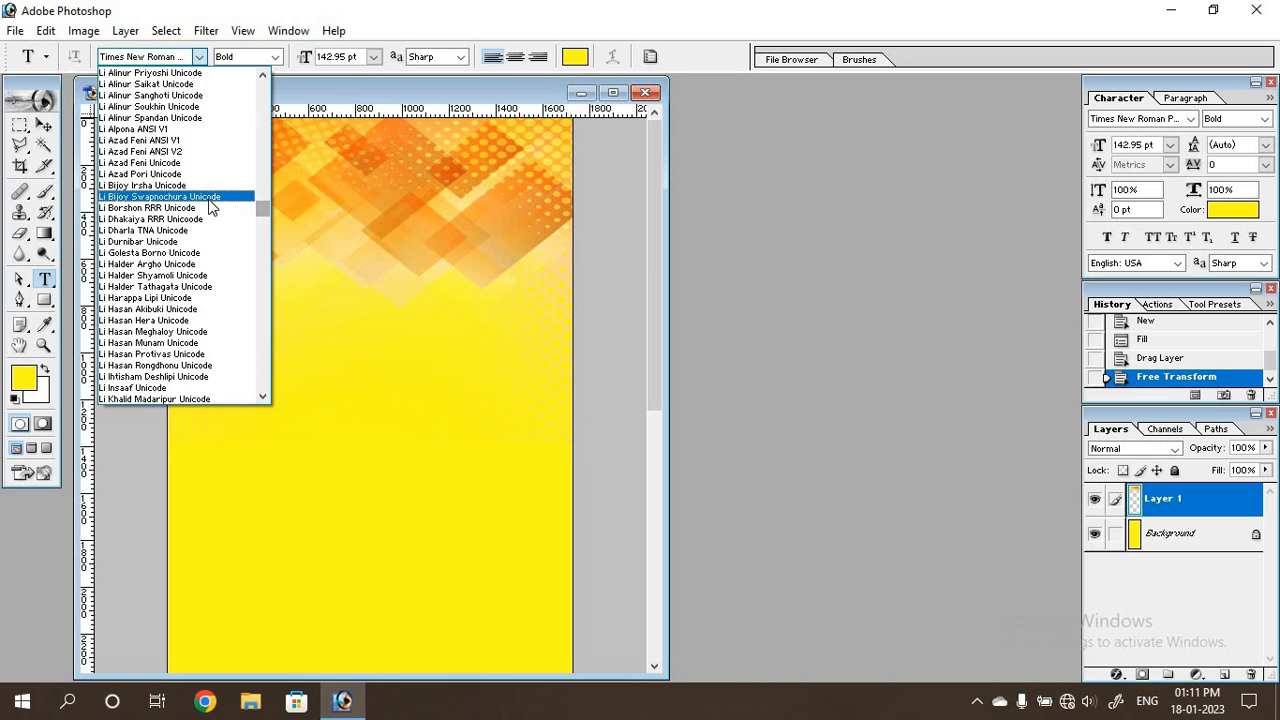
left_click(133, 145)
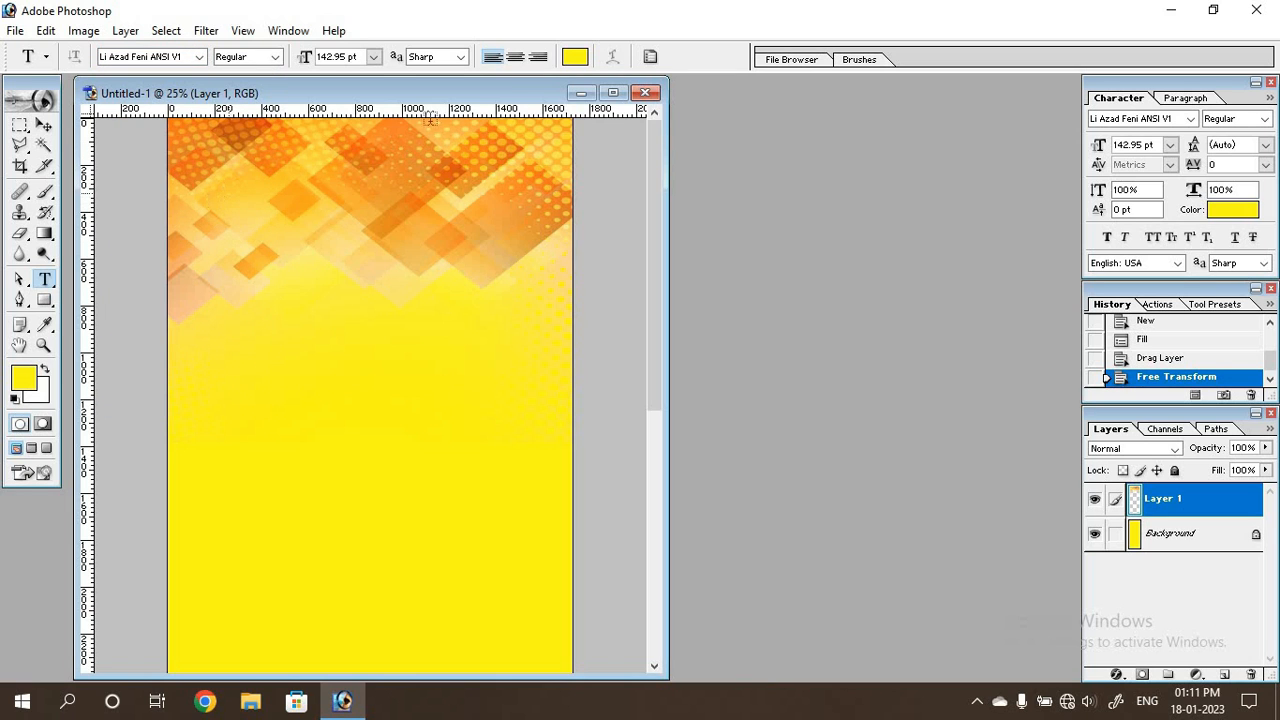
left_click(575, 57)
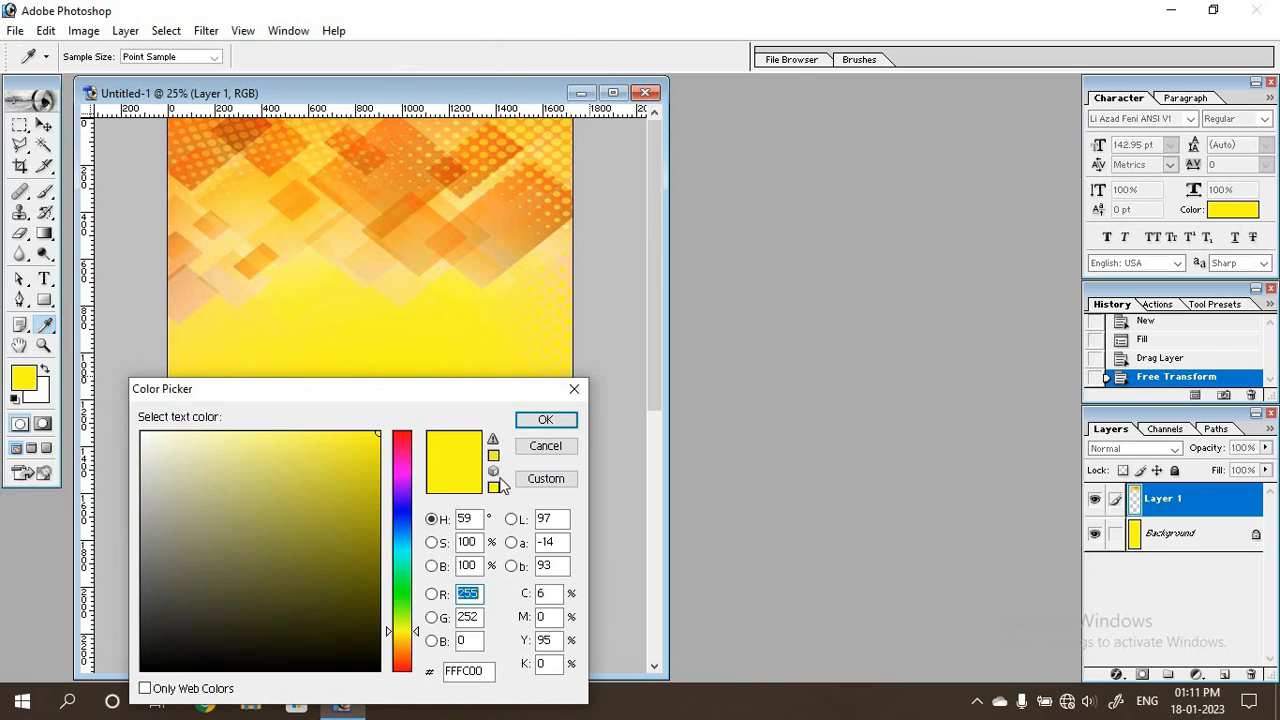
left_click(404, 511)
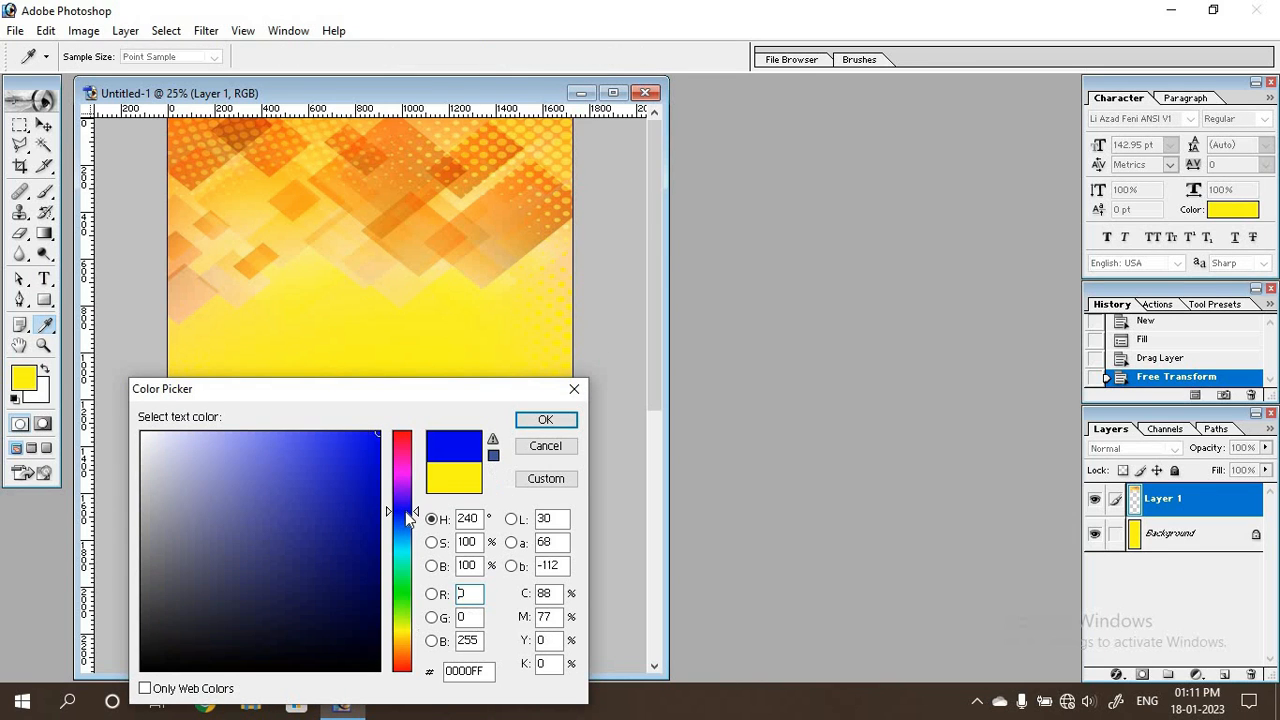
left_click(546, 422)
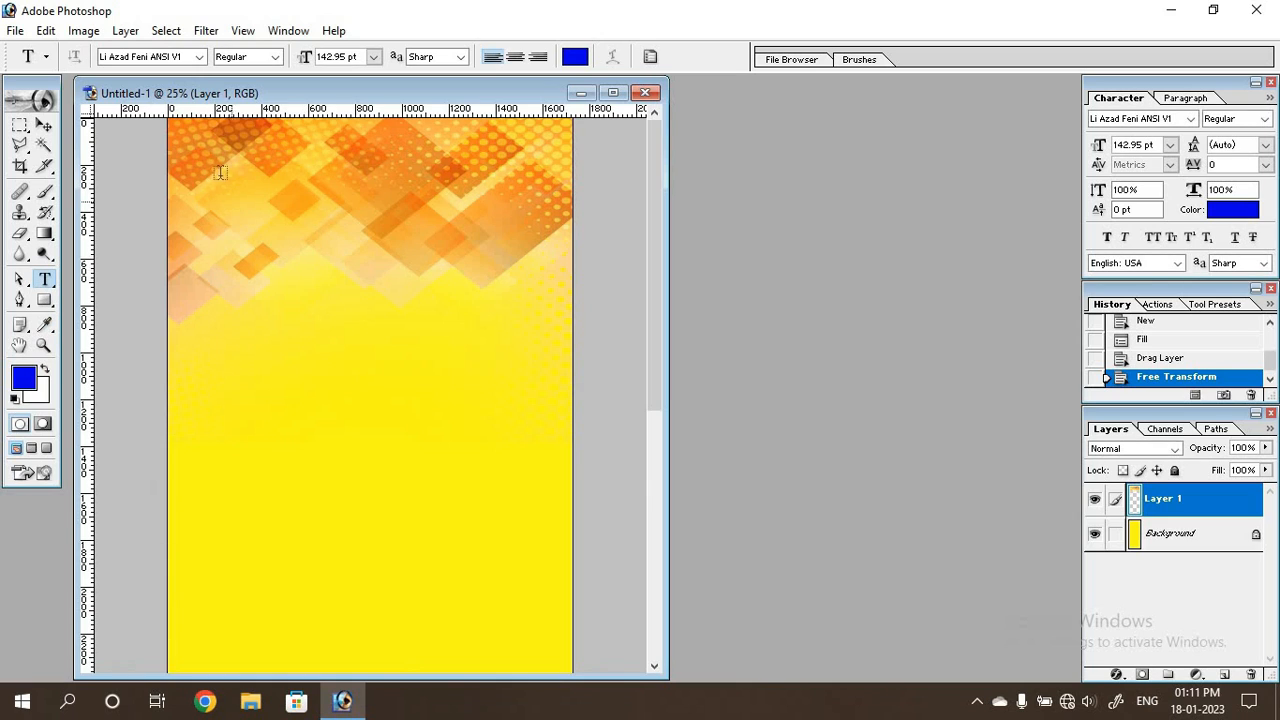
left_click(300, 227)
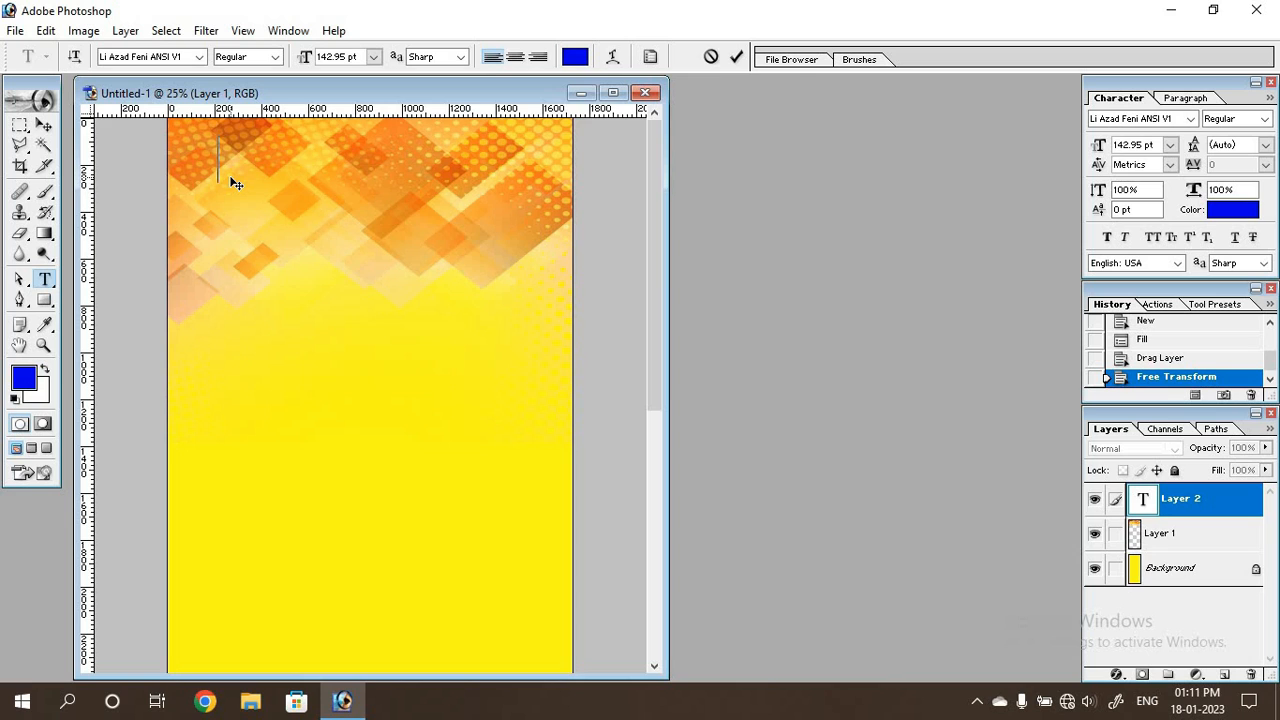
type("mondol graphiks")
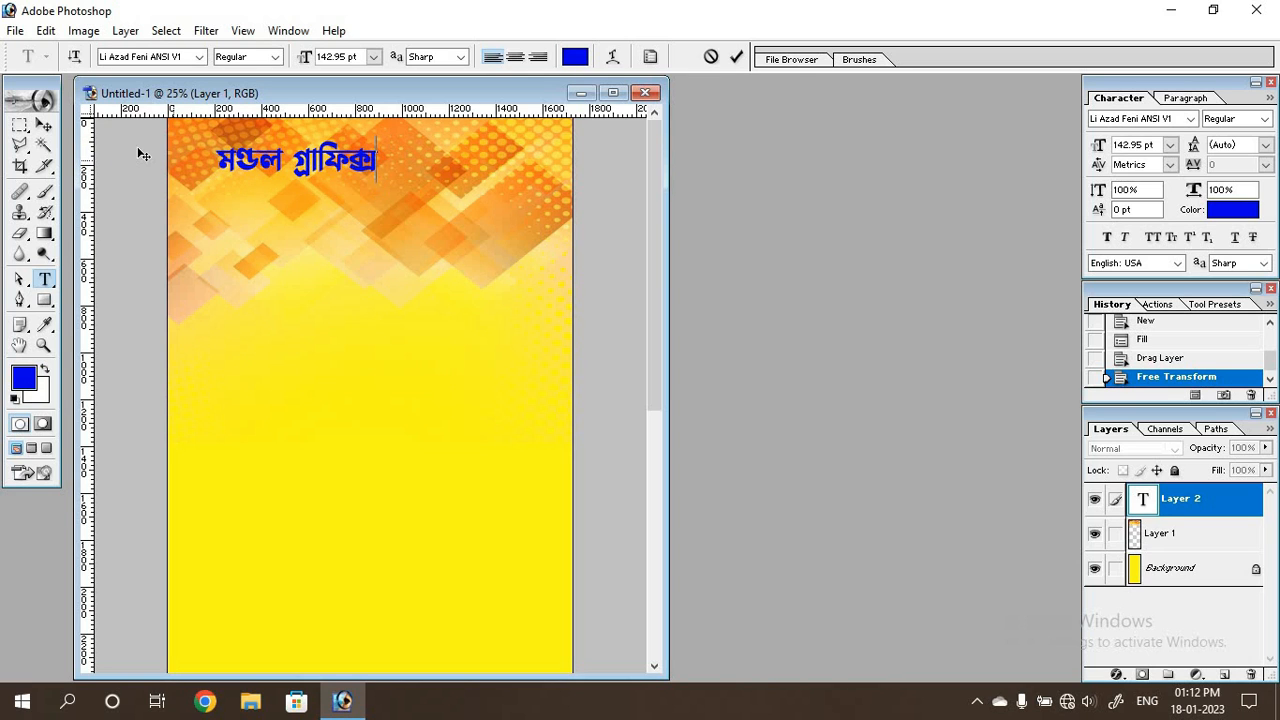
Enlarge the heading "মণ্ডল গ্রাফিক্স" to about 337 pt so it spans nearly the full canvas width, and nudge it into place near the top edge.
left_click_drag(218, 165, 378, 168)
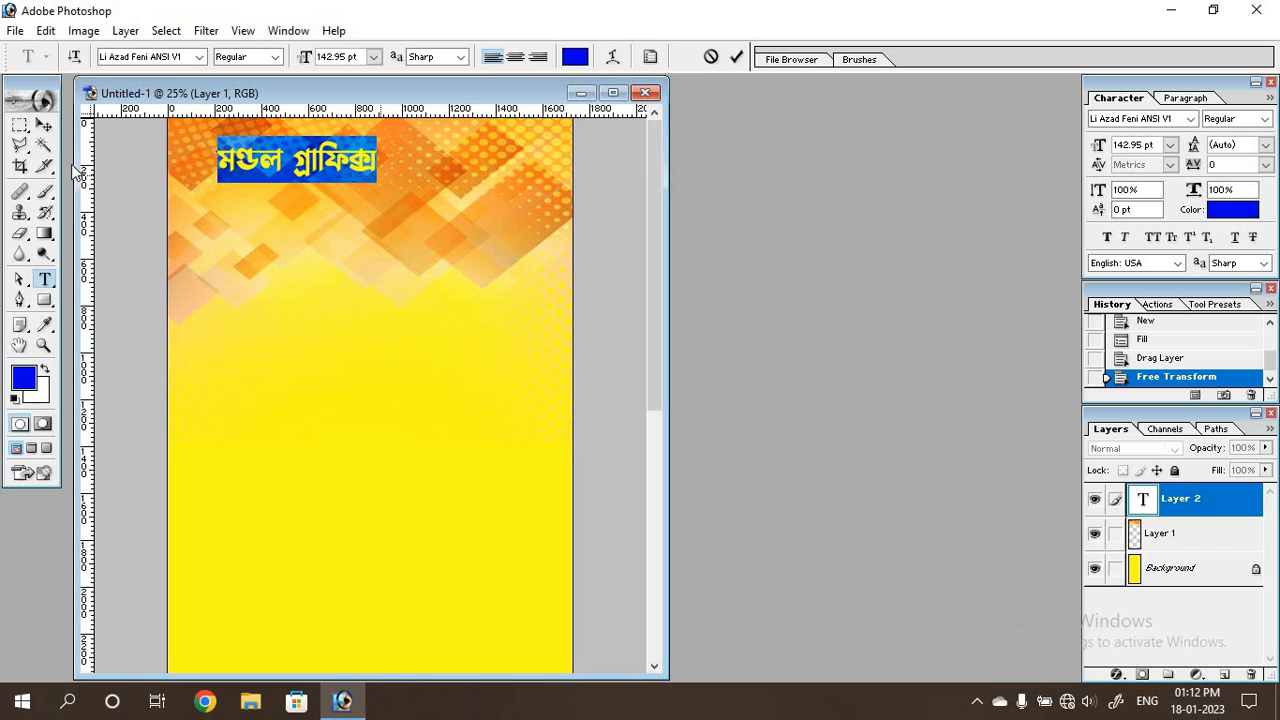
left_click(44, 125)
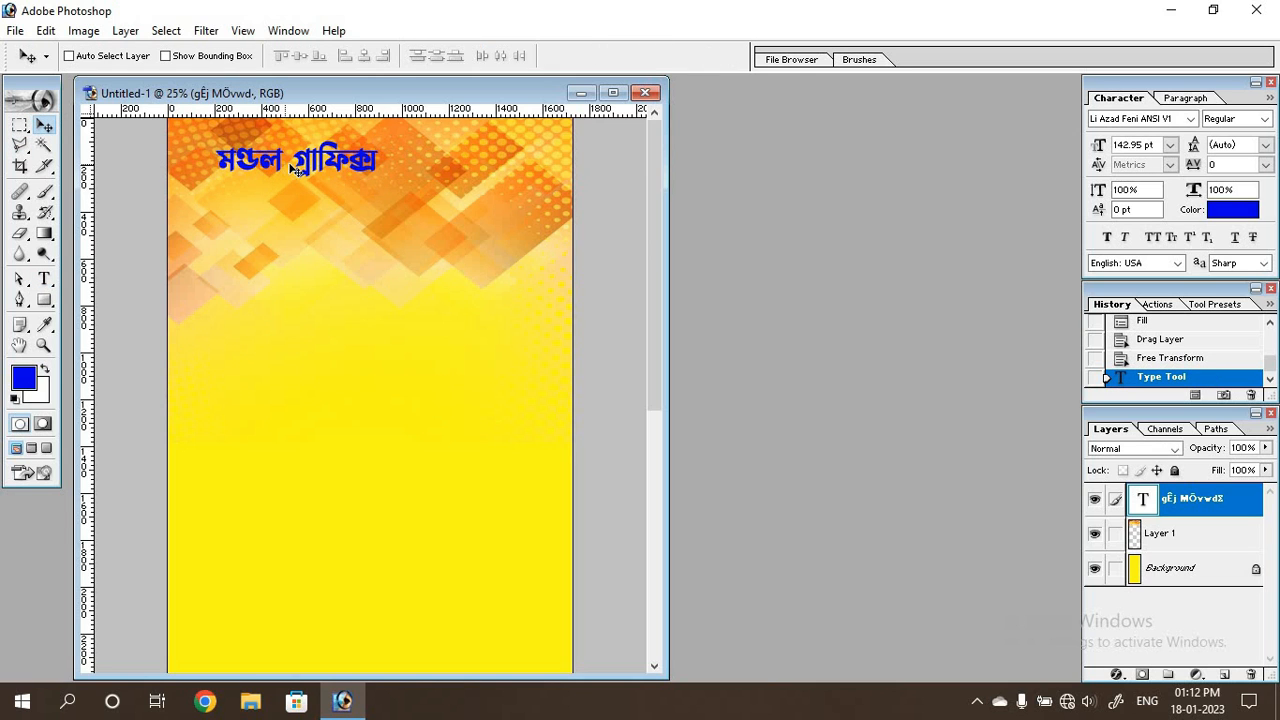
left_click_drag(290, 165, 267, 153)
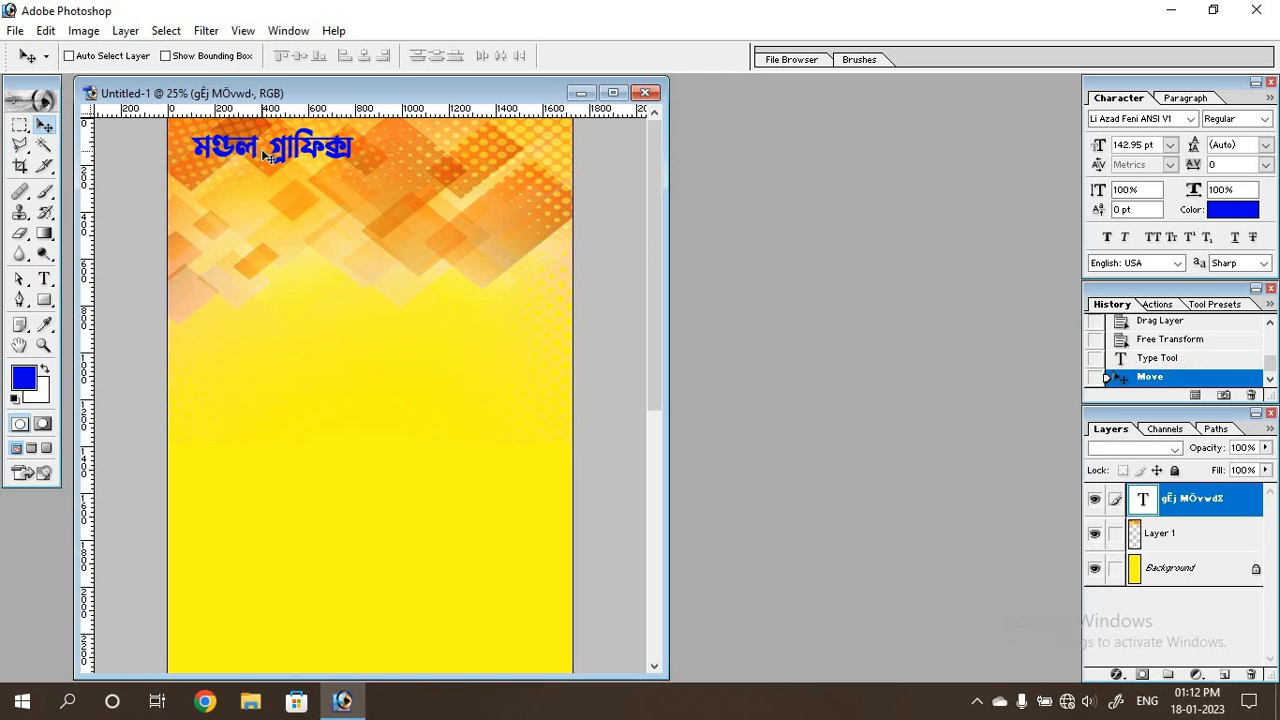
key("ctrl+t")
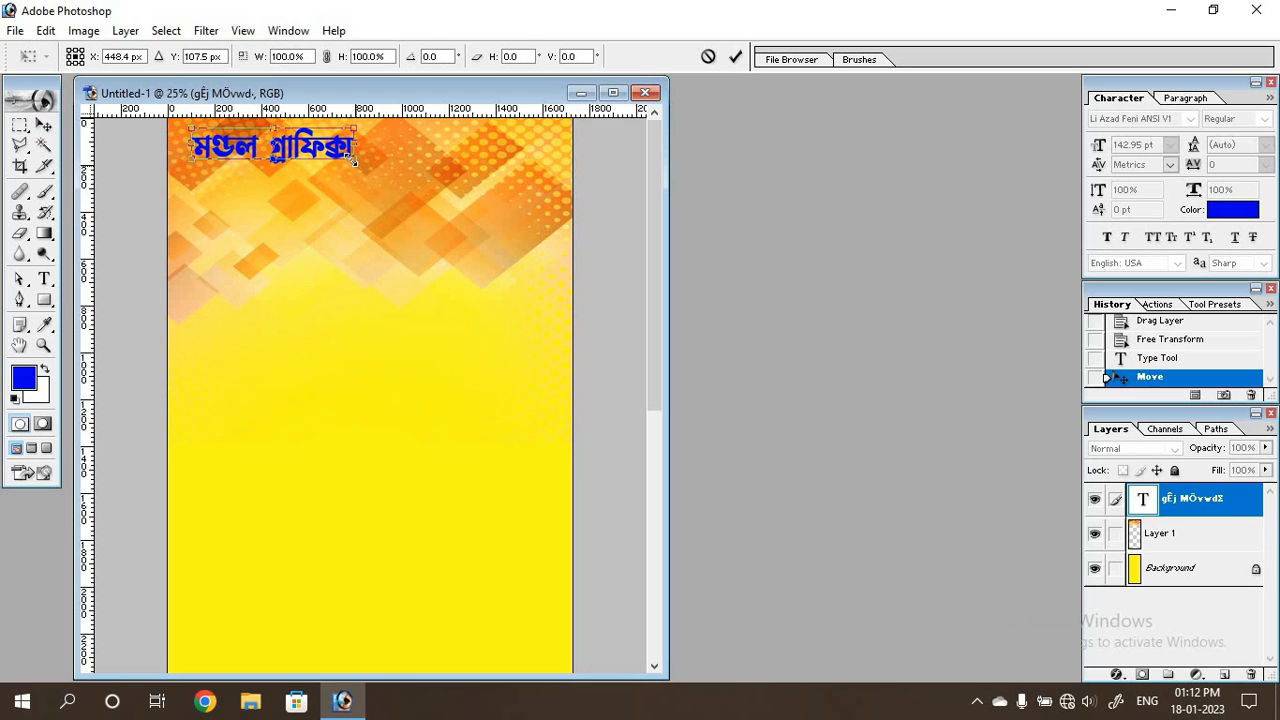
left_click_drag(360, 163, 564, 208)
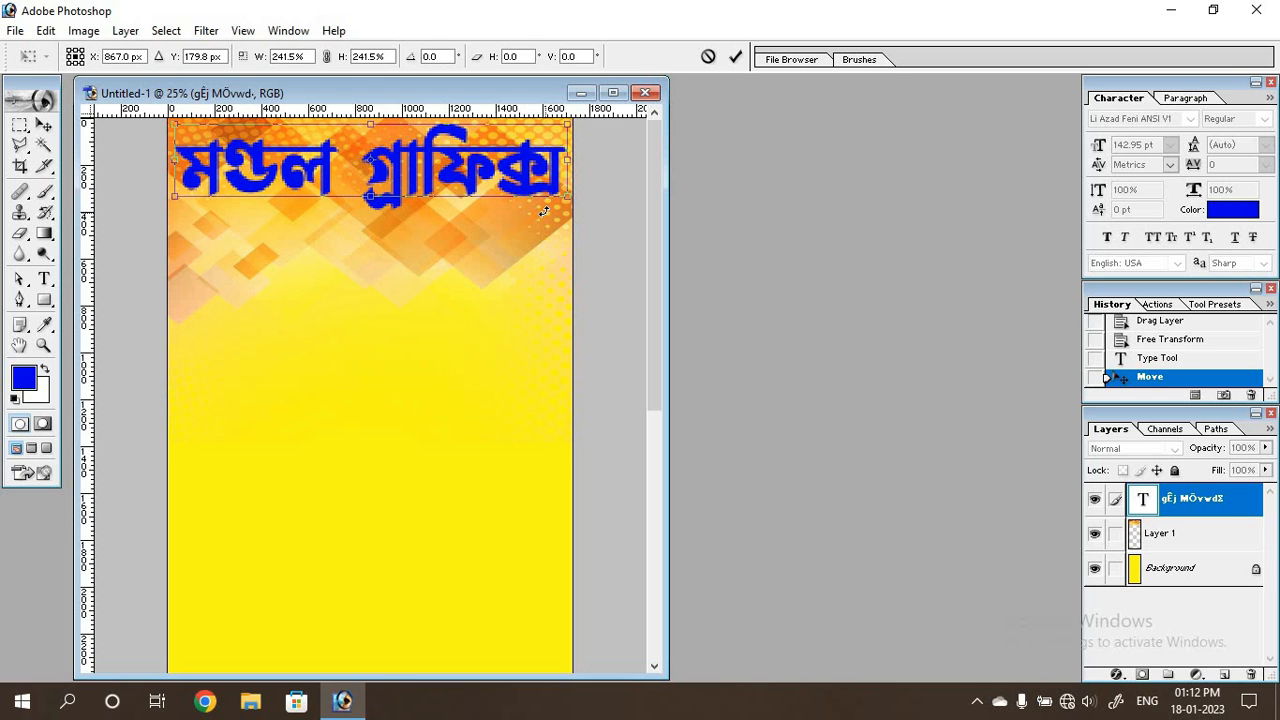
key("Return")
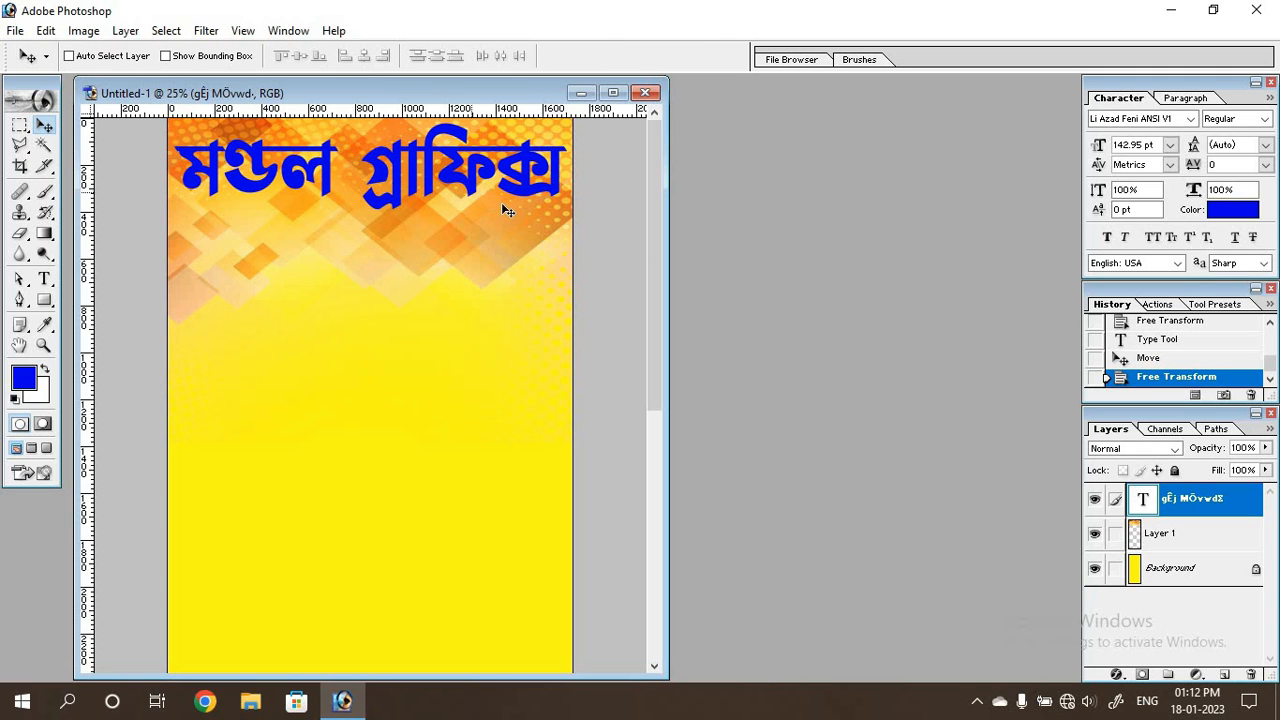
key("ctrl+t")
left_click_drag(566, 197, 561, 193)
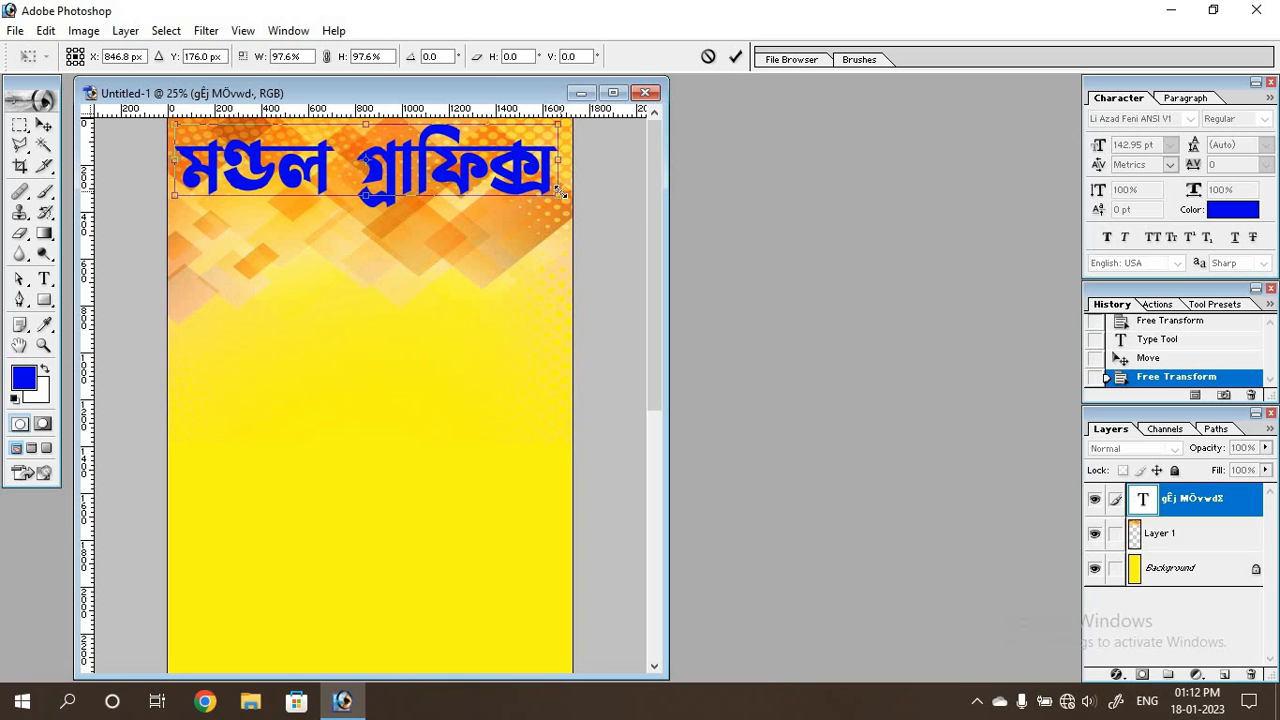
key("Return")
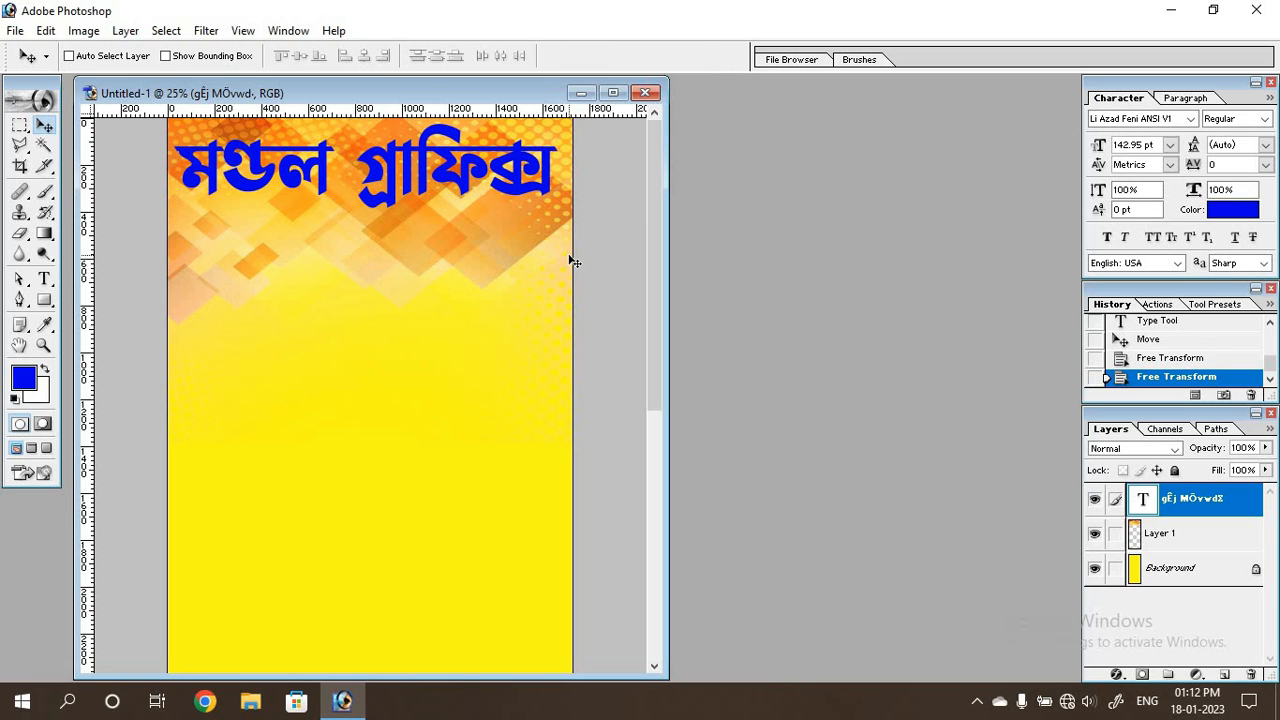
key("Up")
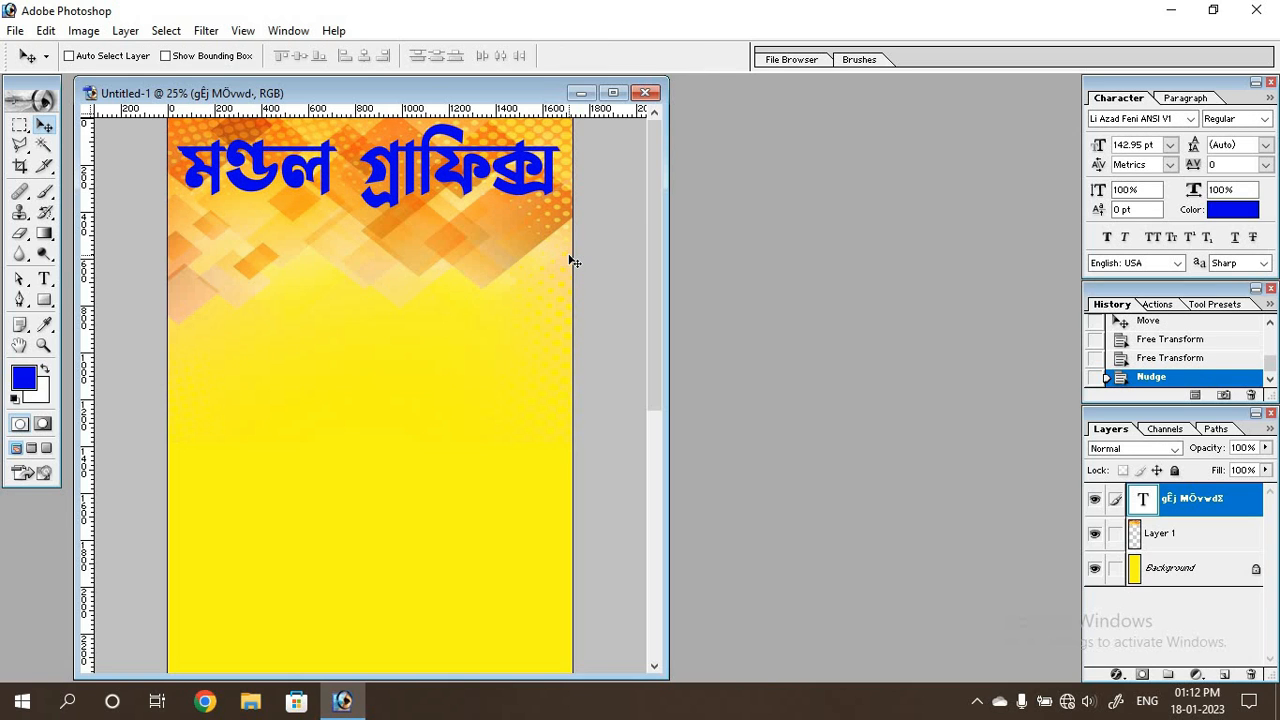
Add a second blue text line "অ্যান্ড সাইবার ক্যাফে" and scale it to about 183 pt, matching the heading's width directly beneath it.
left_click(44, 279)
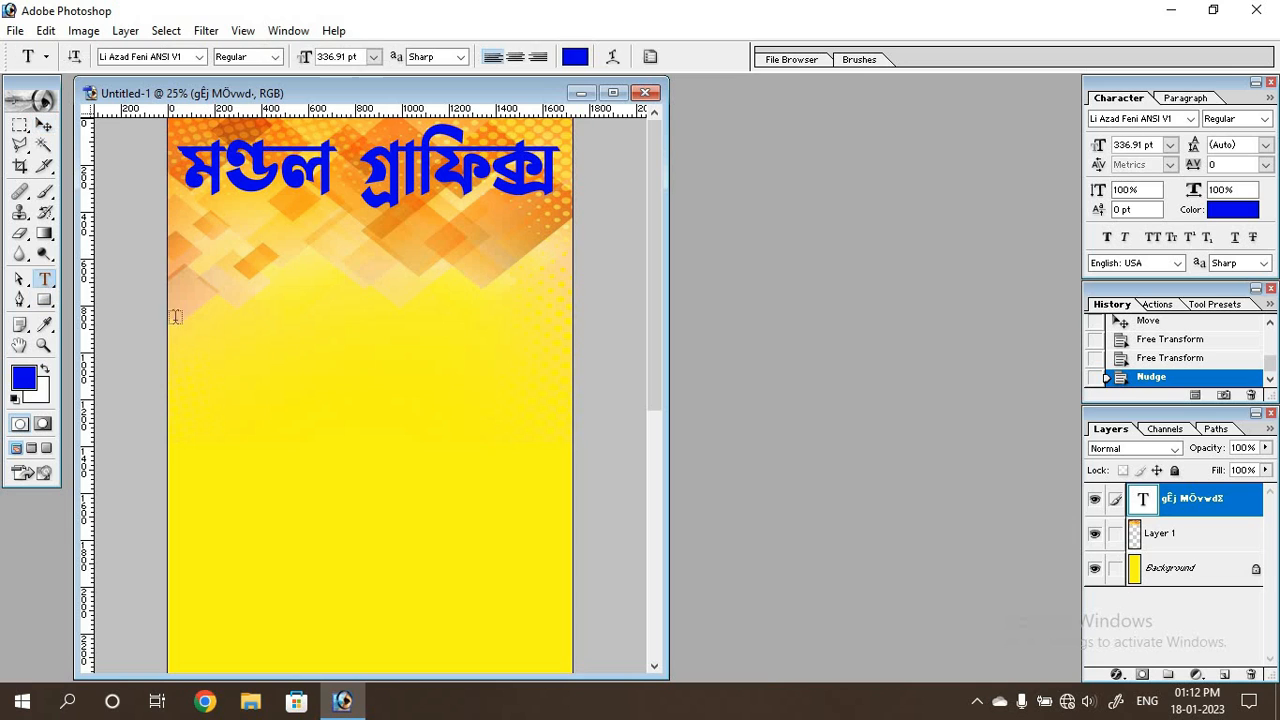
left_click(313, 350)
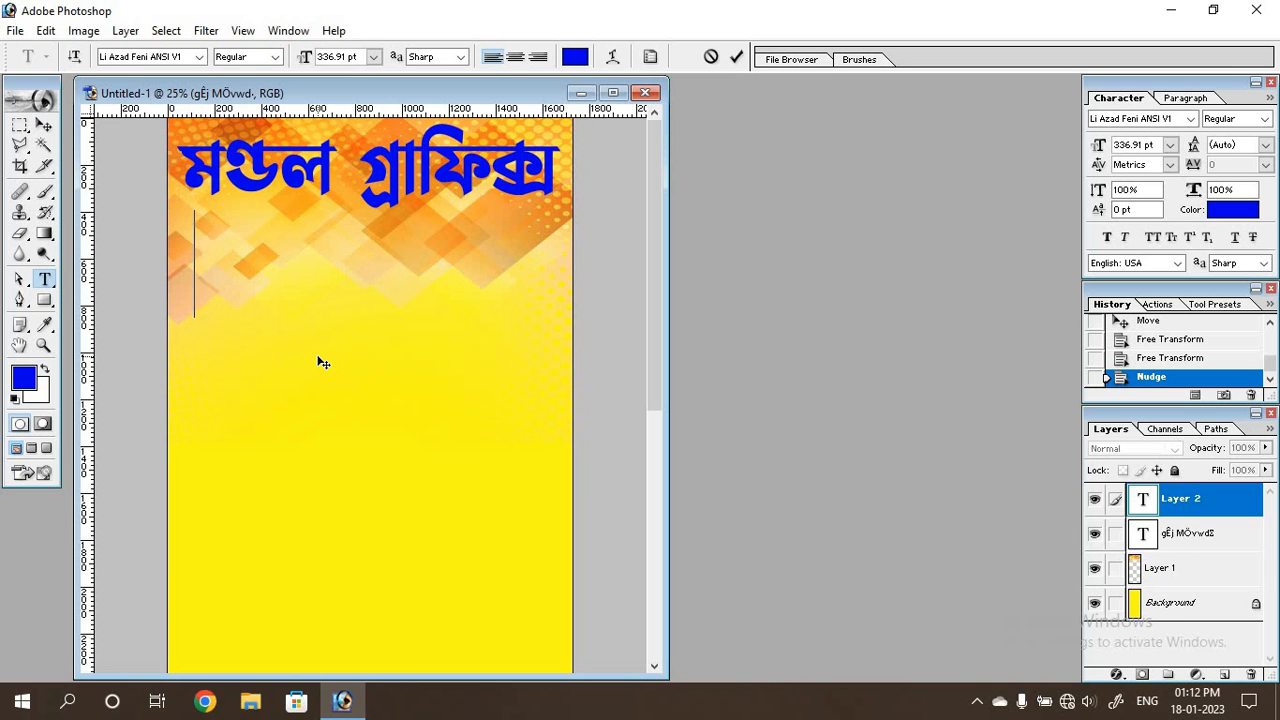
type("অ্যান্ড সাইবার ক্যাফে")
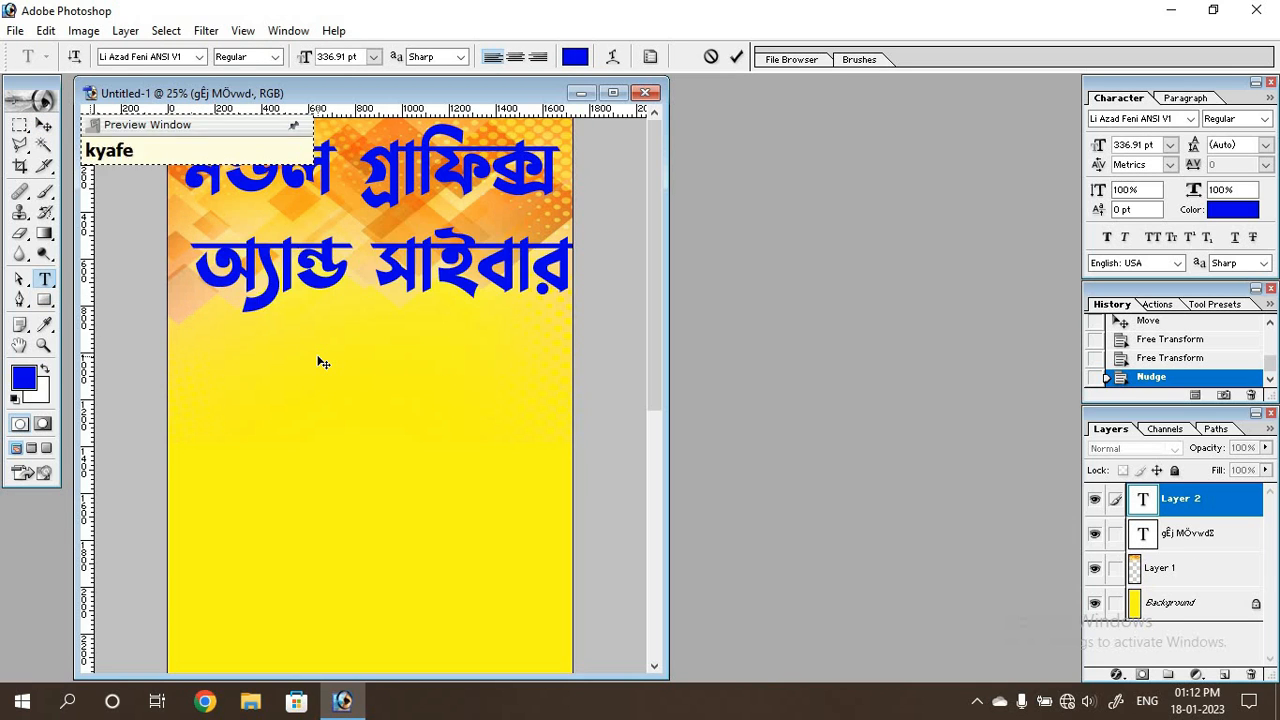
left_click_drag(320, 361, 171, 391)
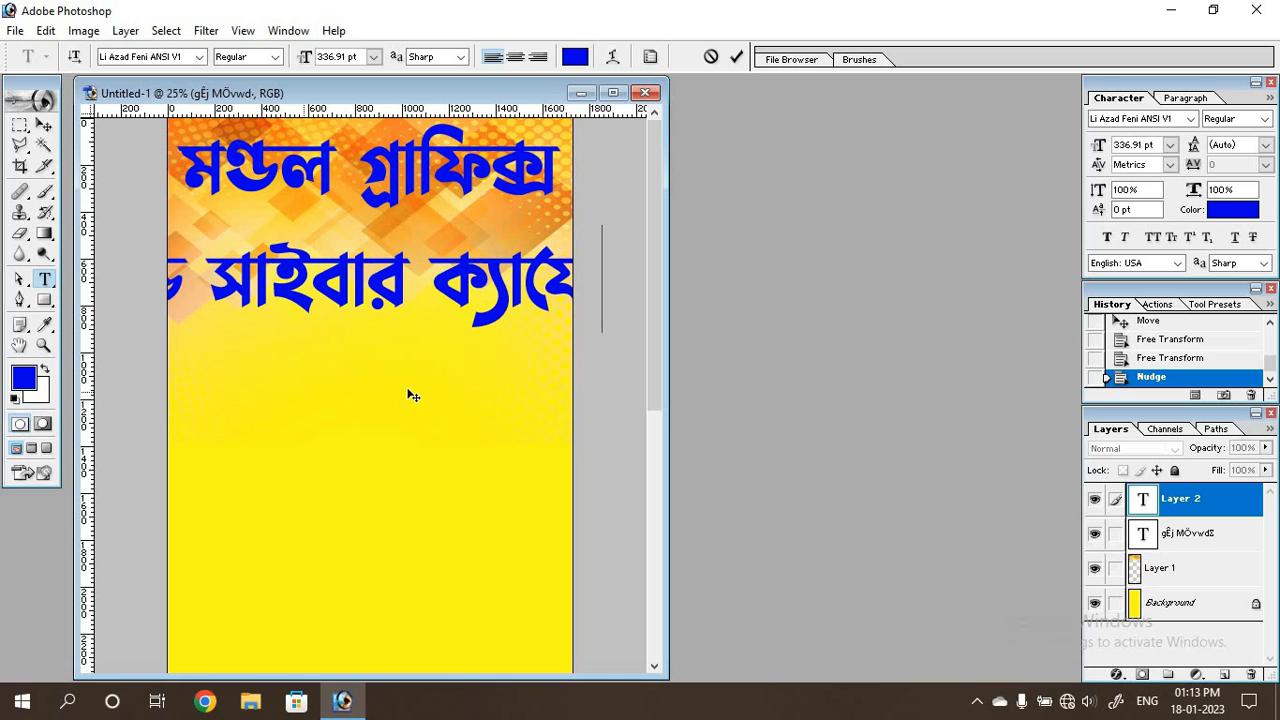
left_click(44, 124)
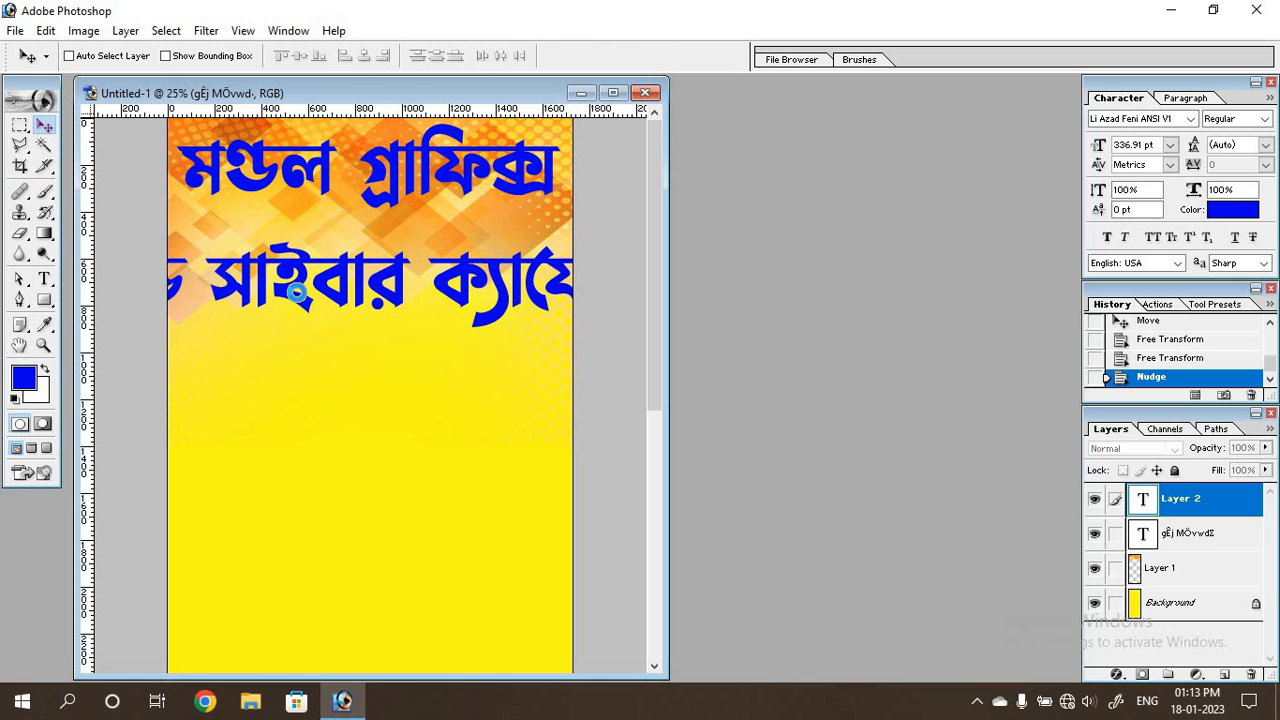
key("ctrl+t")
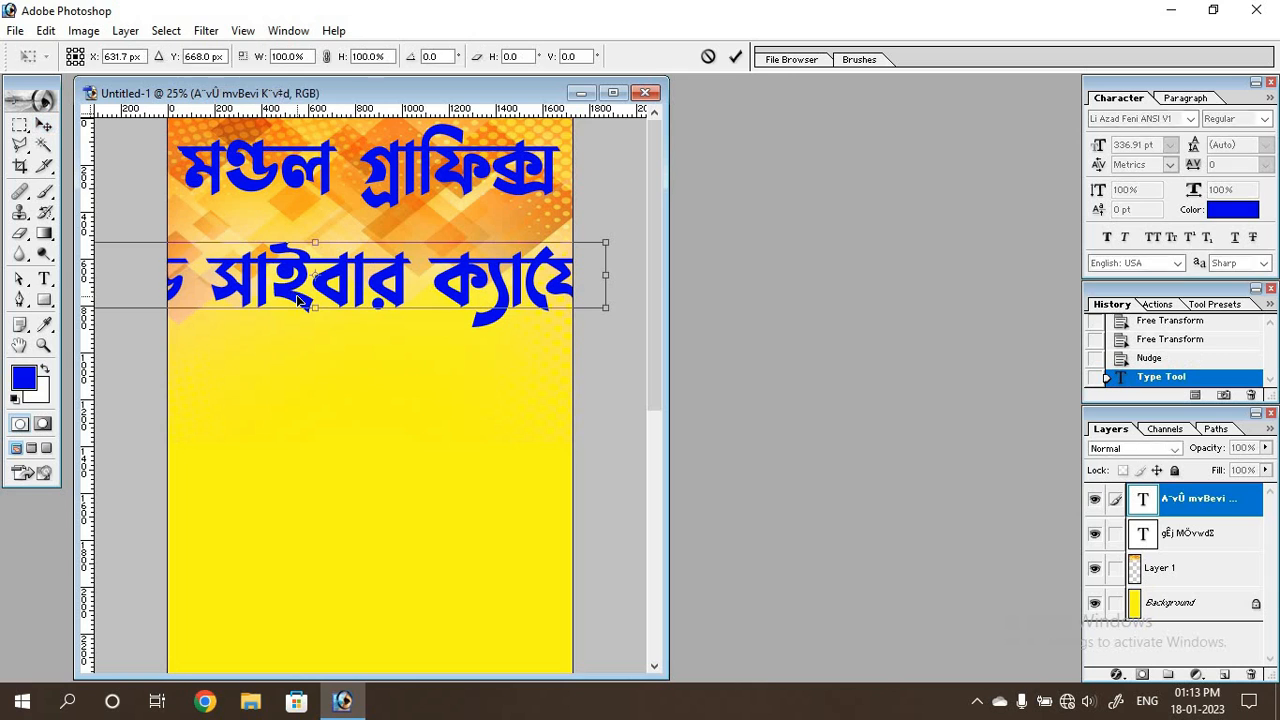
left_click_drag(605, 307, 533, 248)
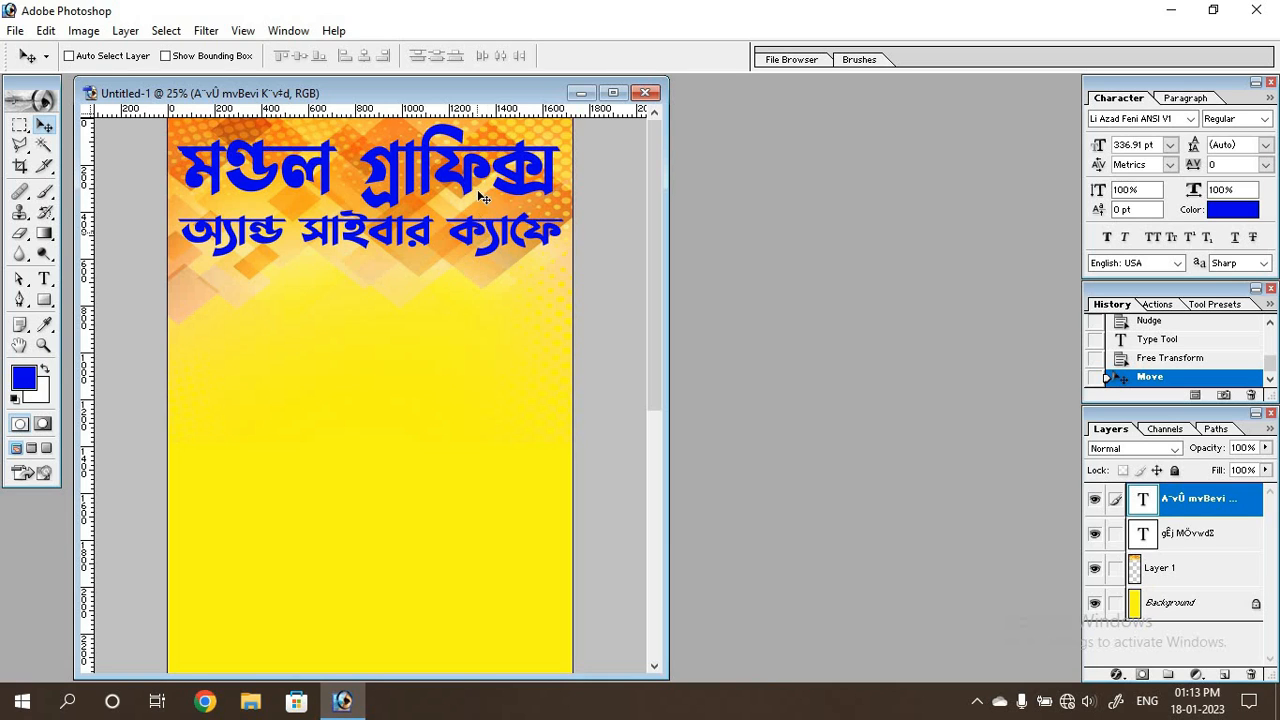
Give the heading layer "মণ্ডল গ্রাফিক্স" a slightly thickened outside stroke in white FFFFFF.
left_click(1206, 541)
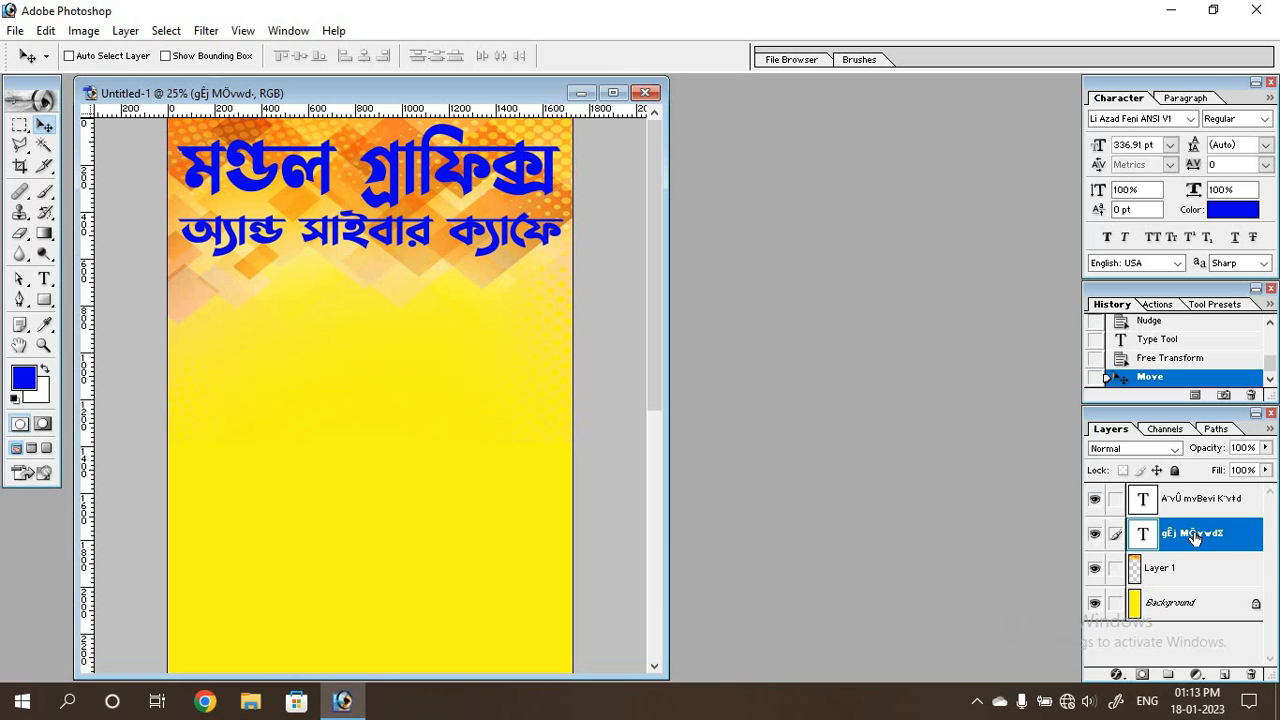
left_click(1129, 675)
left_click(1129, 650)
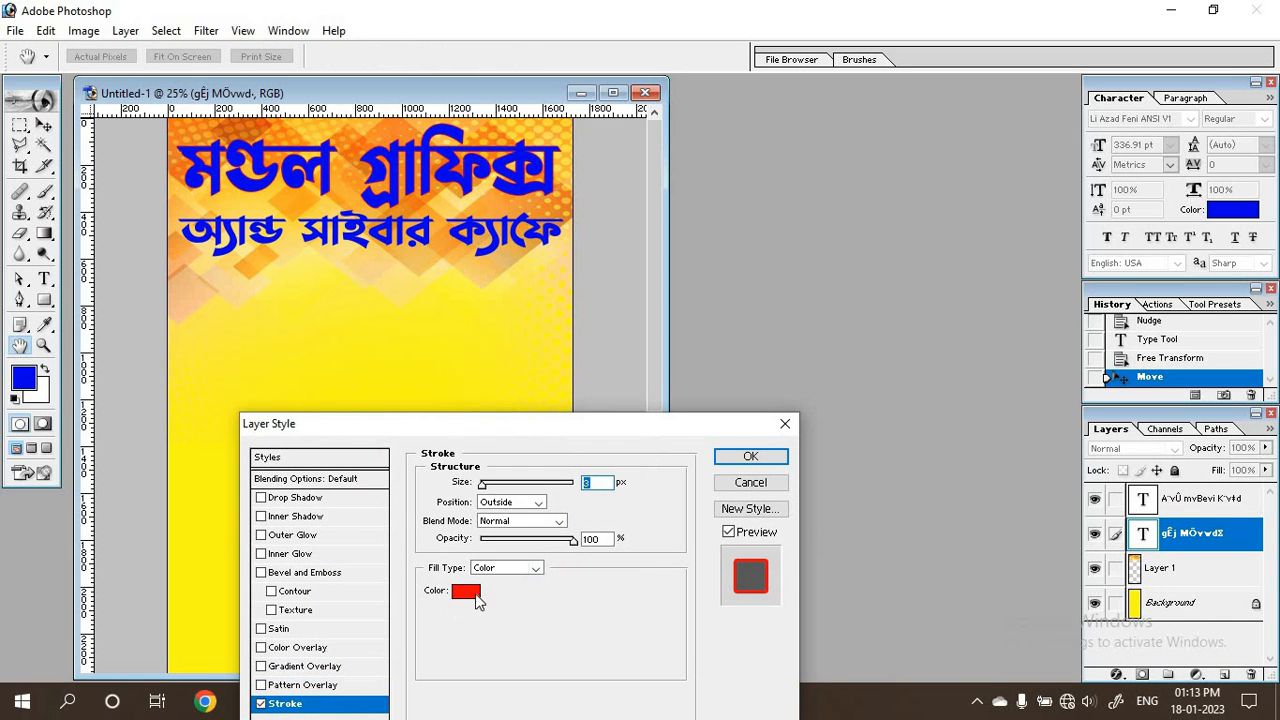
left_click(466, 591)
left_click(143, 433)
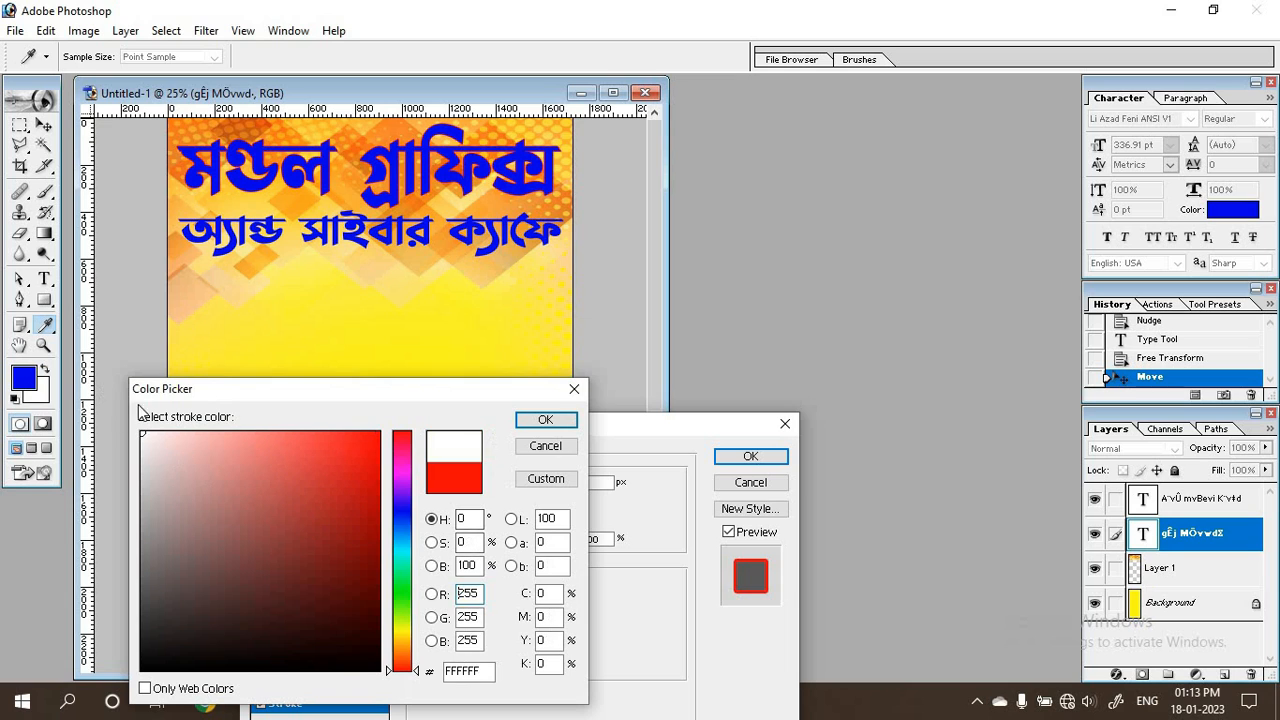
left_click(545, 419)
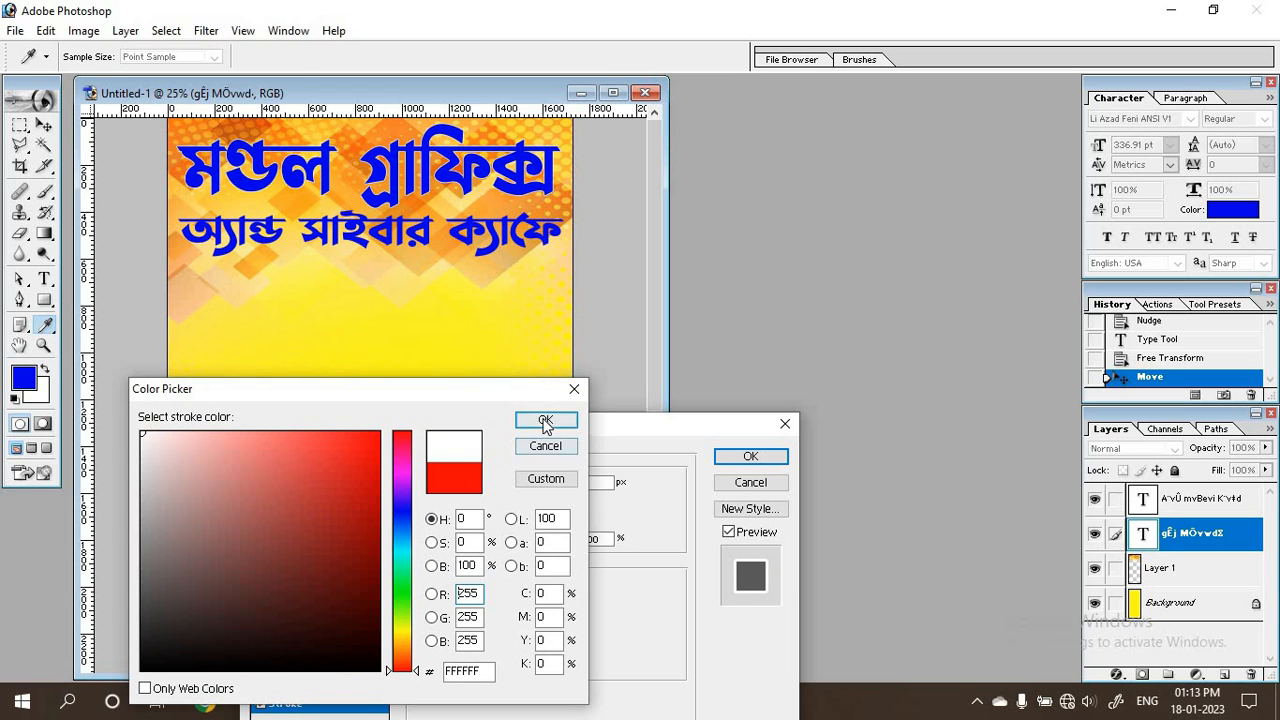
left_click_drag(488, 488, 486, 487)
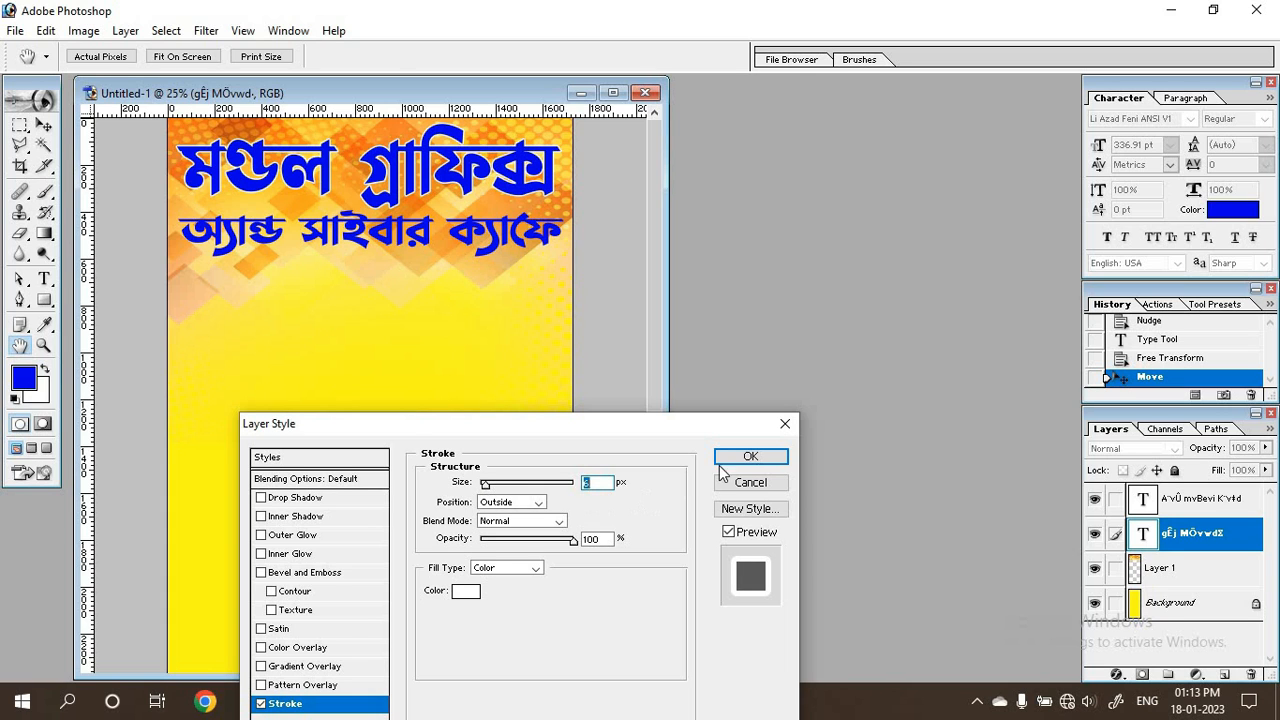
left_click(750, 456)
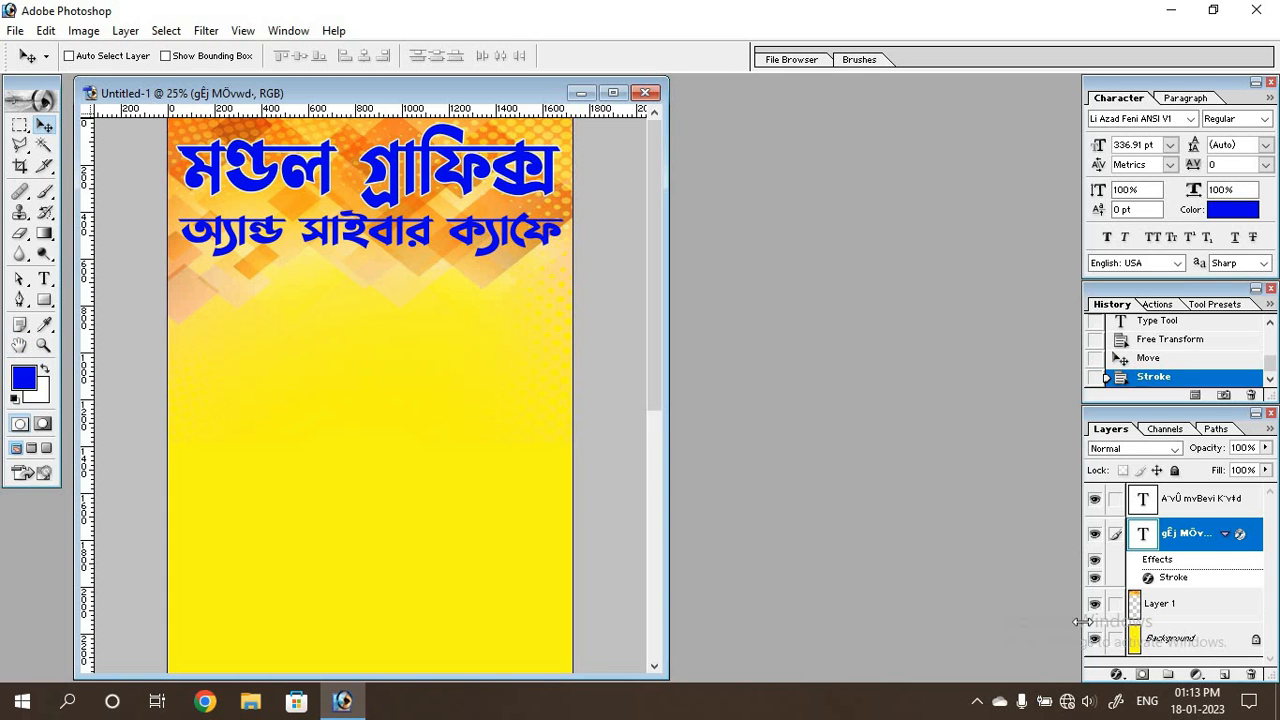
Add a red FF0000 drop shadow to the heading with 100% opacity, 14 px distance, 70% spread and 7 px size.
left_click(1116, 683)
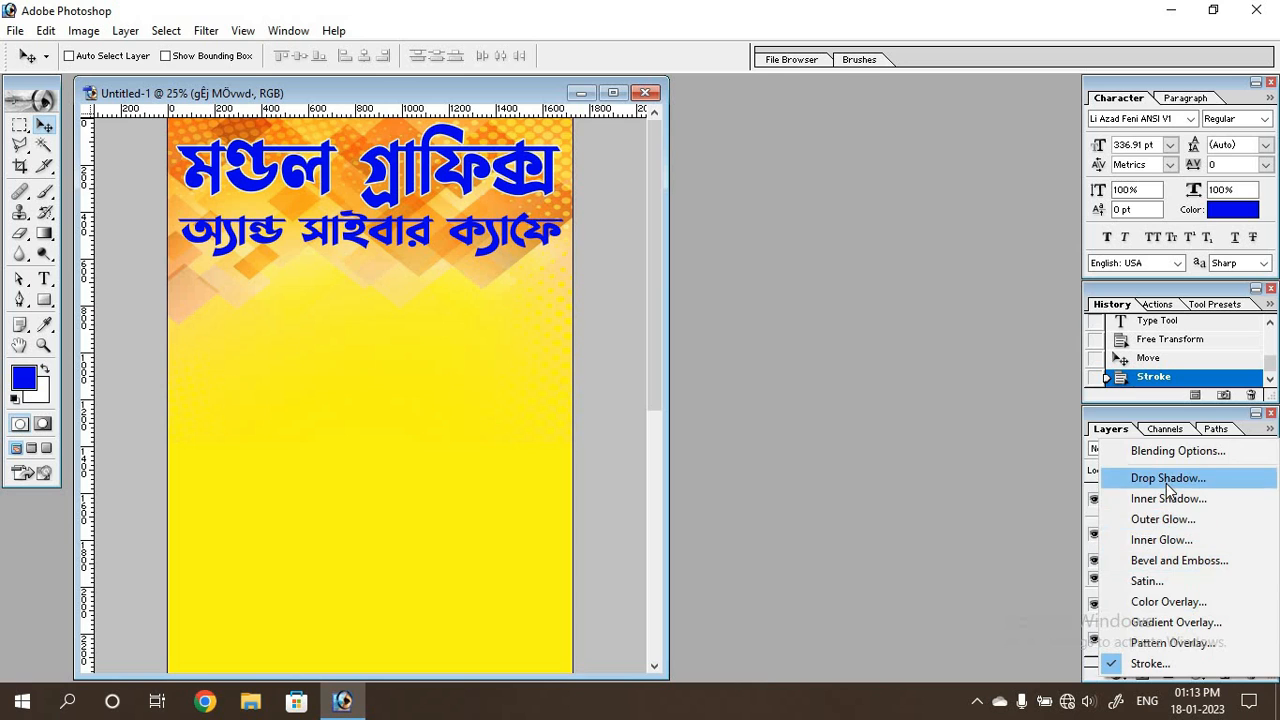
left_click(1133, 480)
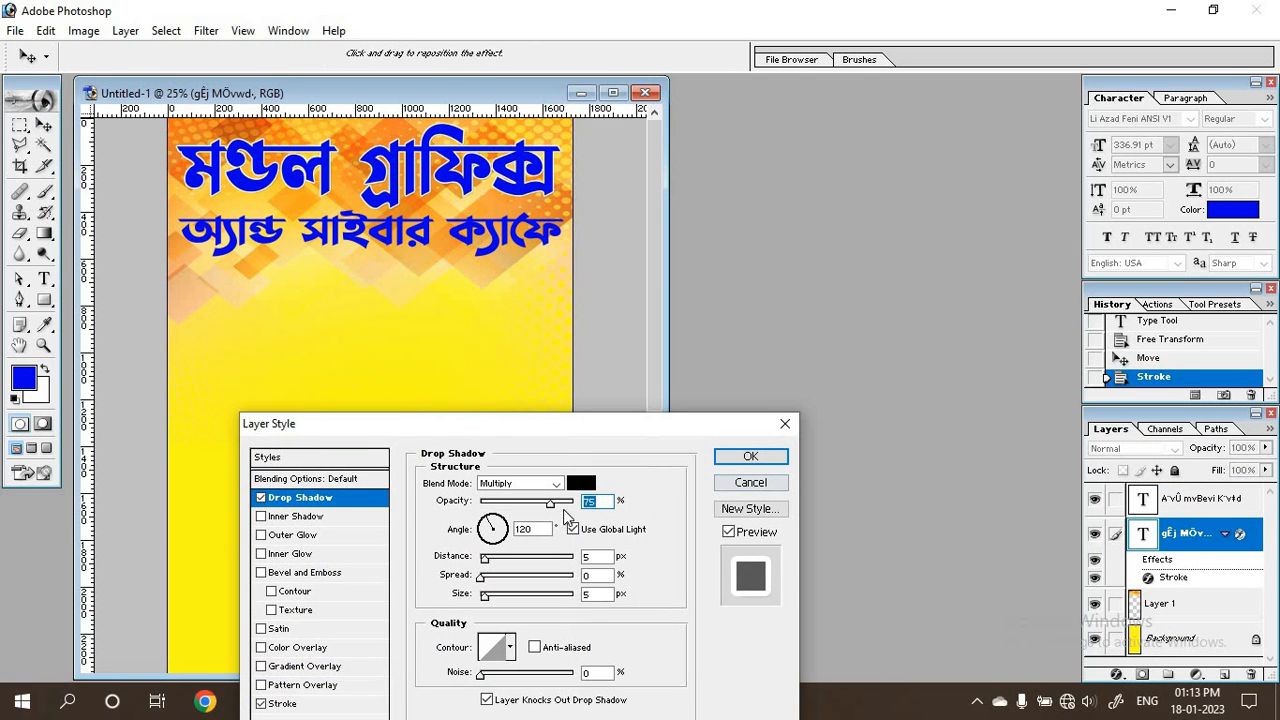
left_click_drag(553, 508, 576, 505)
mouse_move(482, 580)
left_mouse_down()
mouse_move(536, 587)
mouse_move(490, 561)
left_mouse_up()
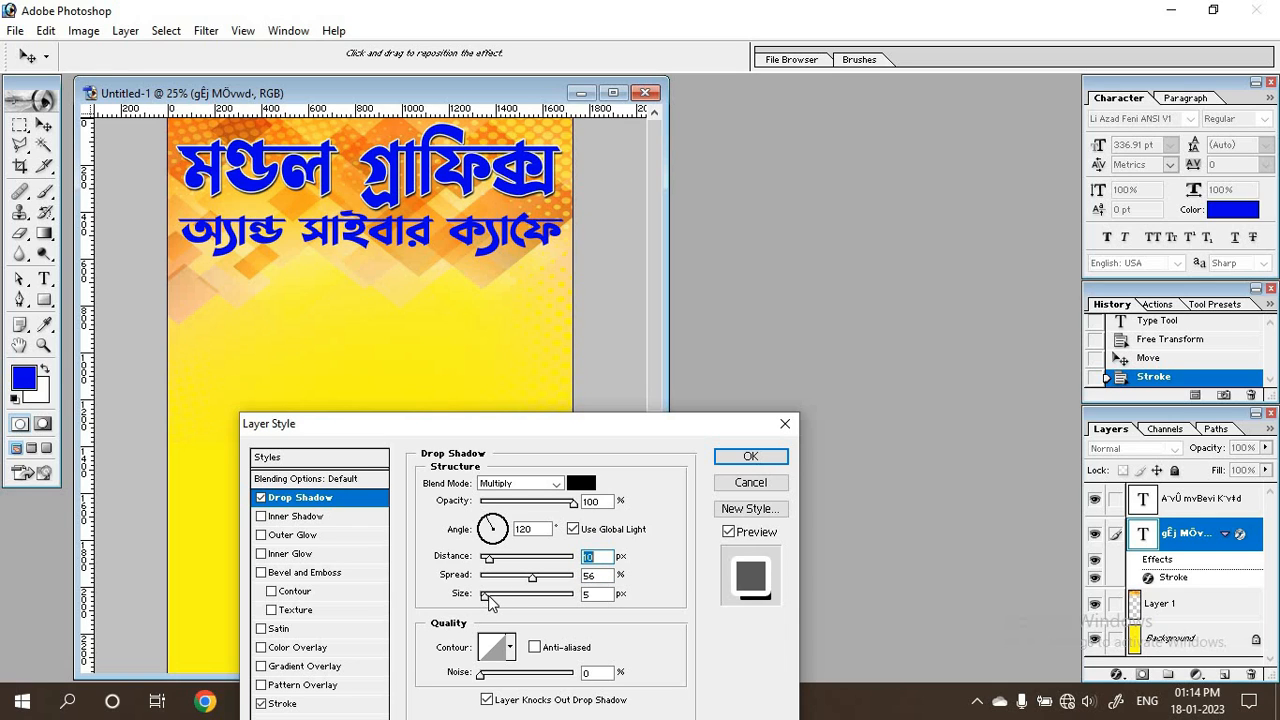
left_click_drag(489, 595, 494, 560)
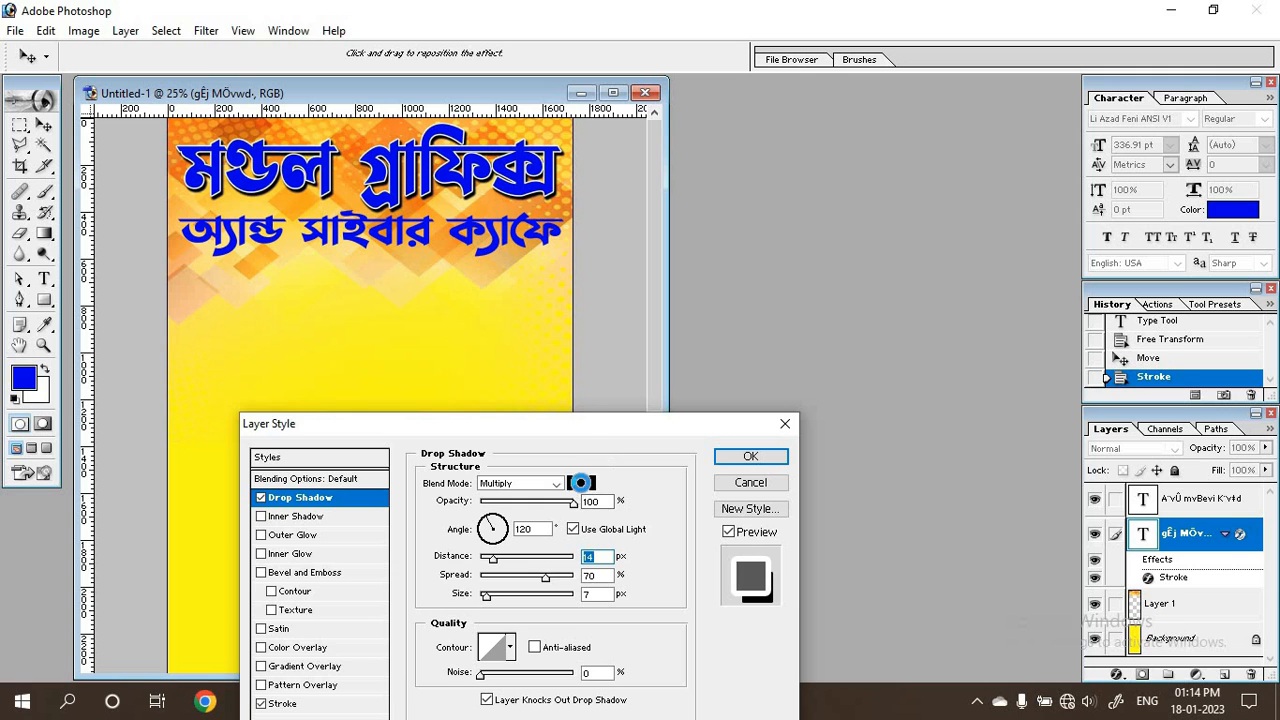
left_click(581, 483)
type("255")
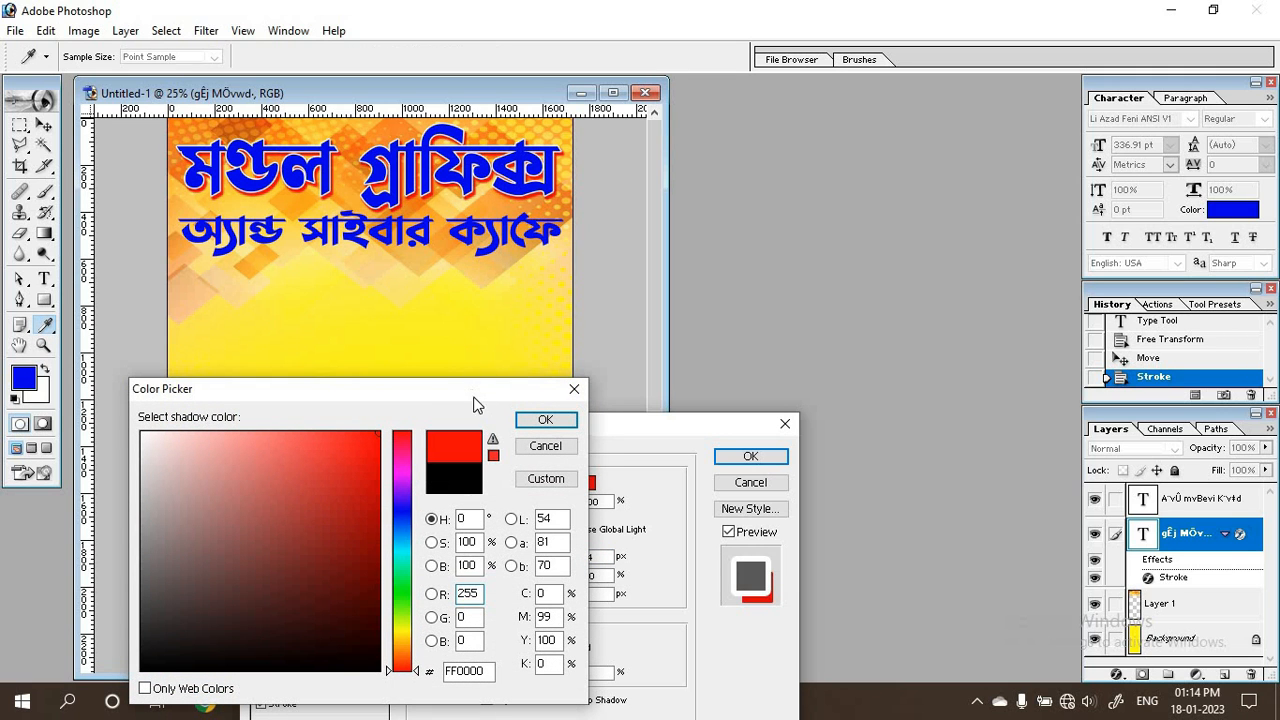
left_click(545, 420)
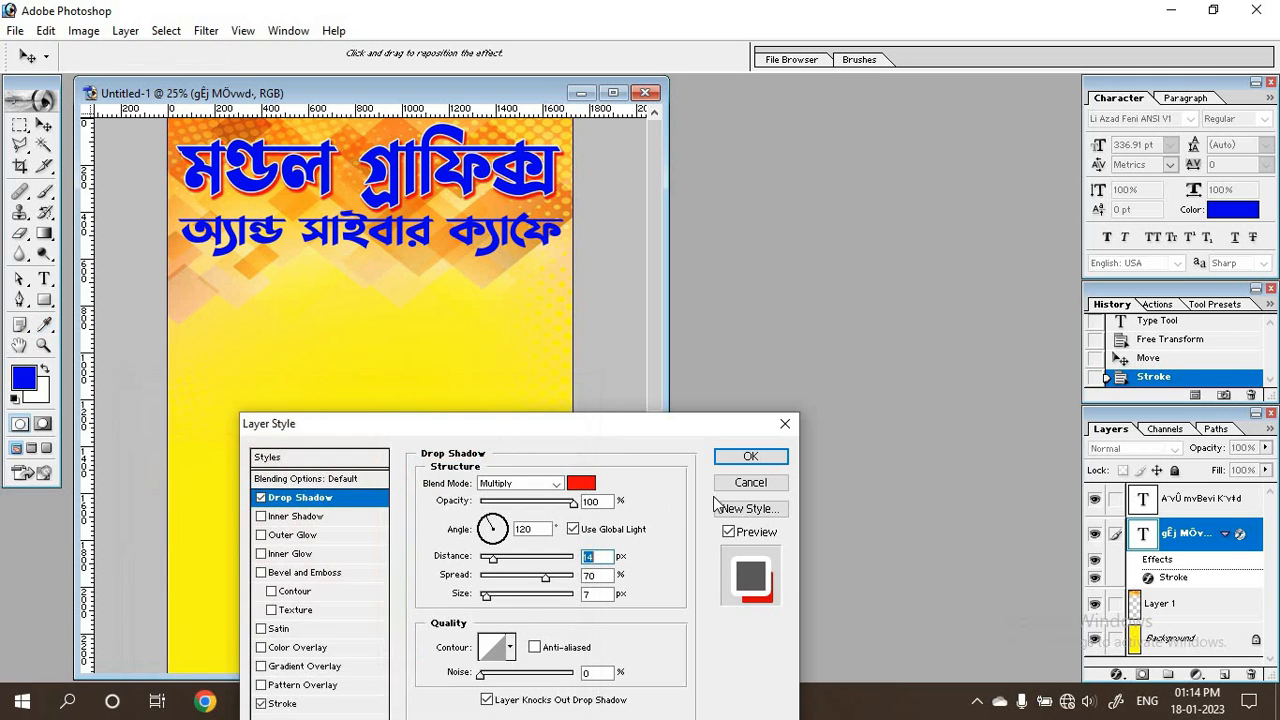
left_click(765, 460)
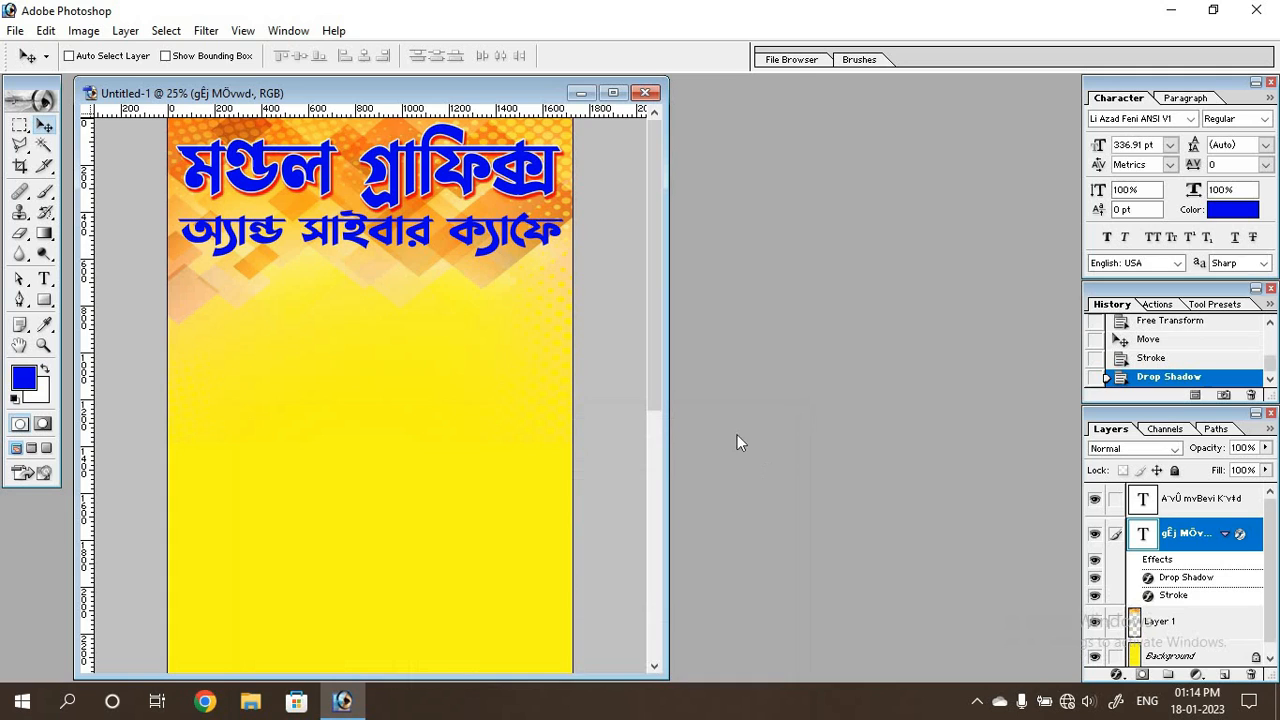
Copy the heading's layer style and paste it onto the "অ্যান্ড সাইবার ক্যাফে" text layer.
right_click(1212, 532)
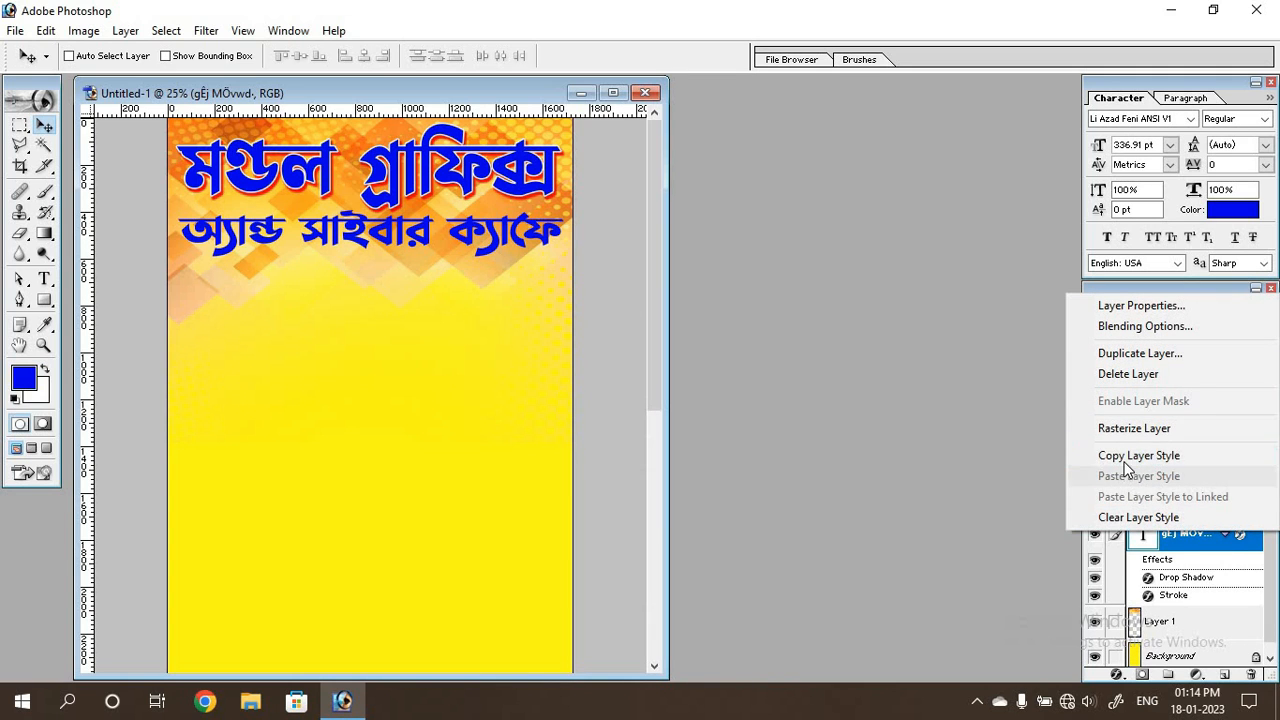
left_click(1146, 460)
left_click(1185, 491)
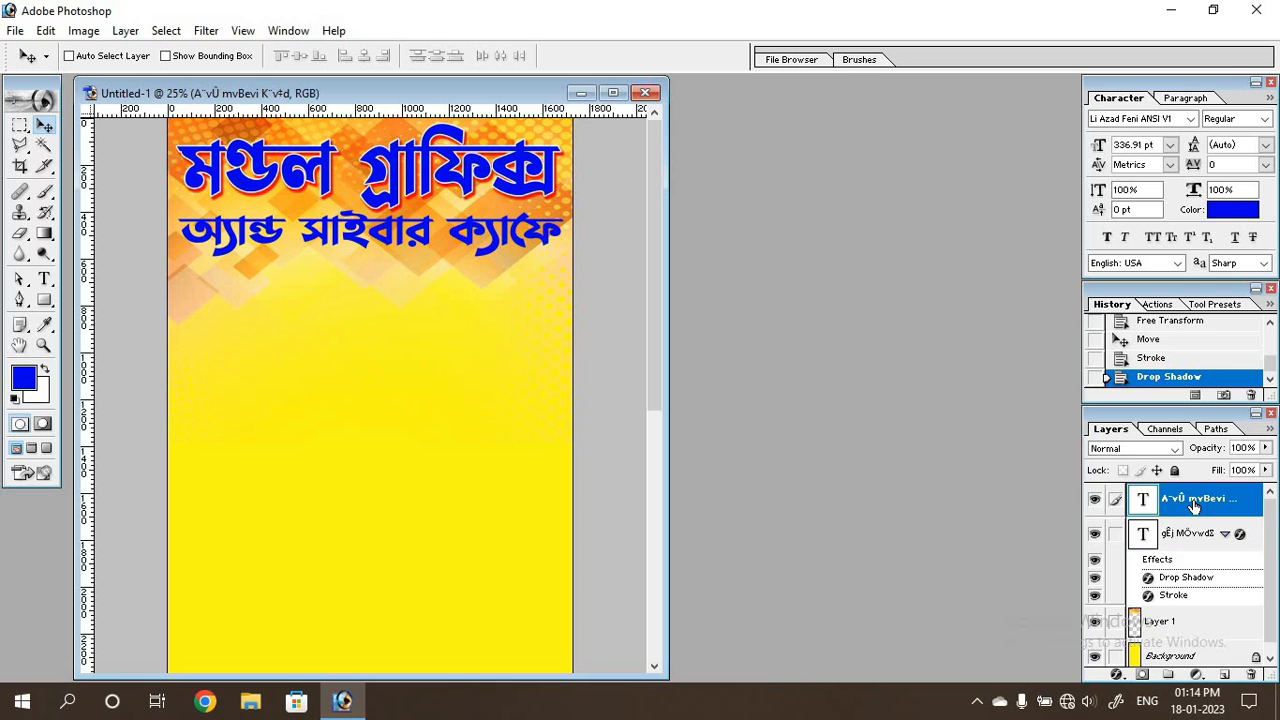
right_click(1185, 491)
left_click(1147, 444)
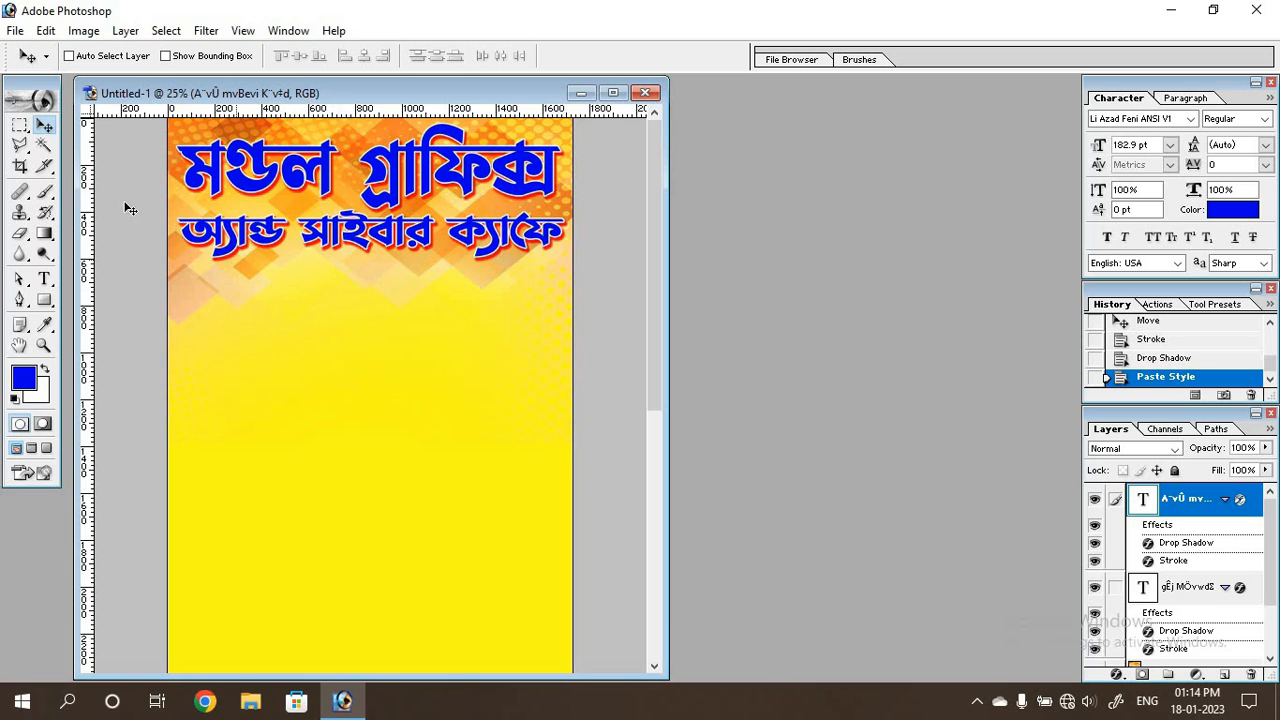
Add a new layer and fill a wide, thin rectangular selection with red, centred just below the second heading line.
left_click(20, 126)
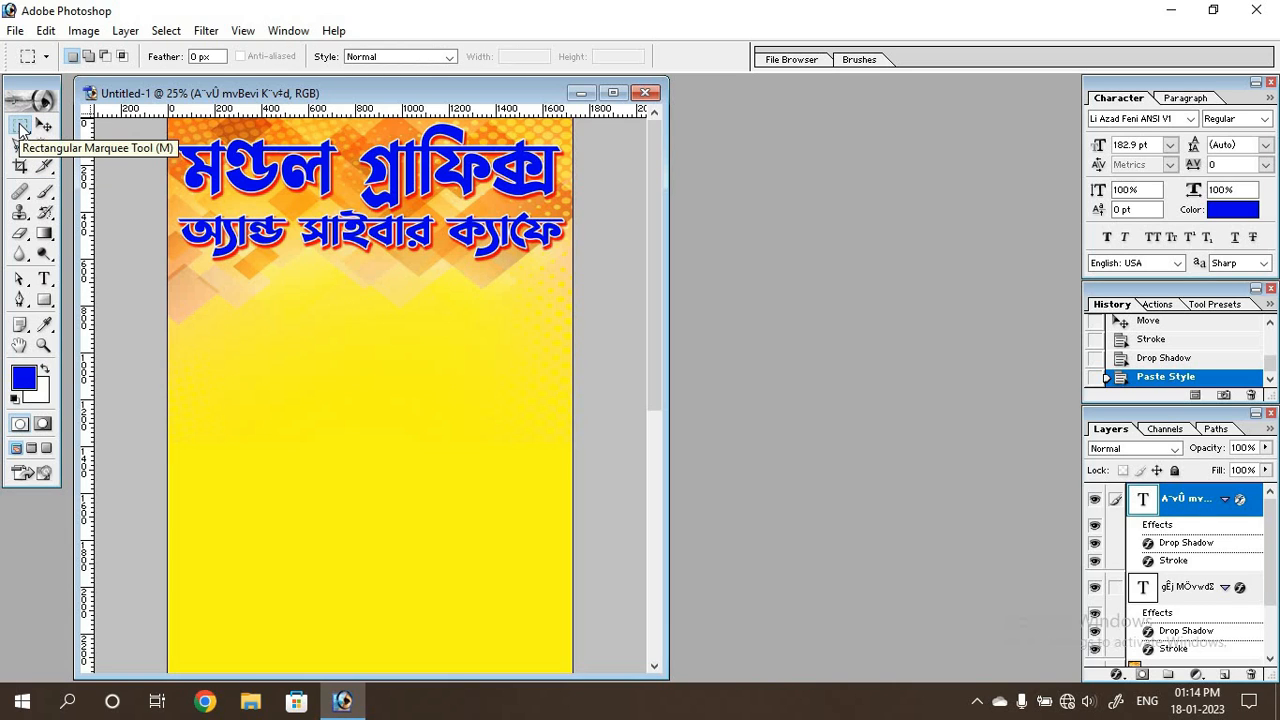
left_click(1224, 674)
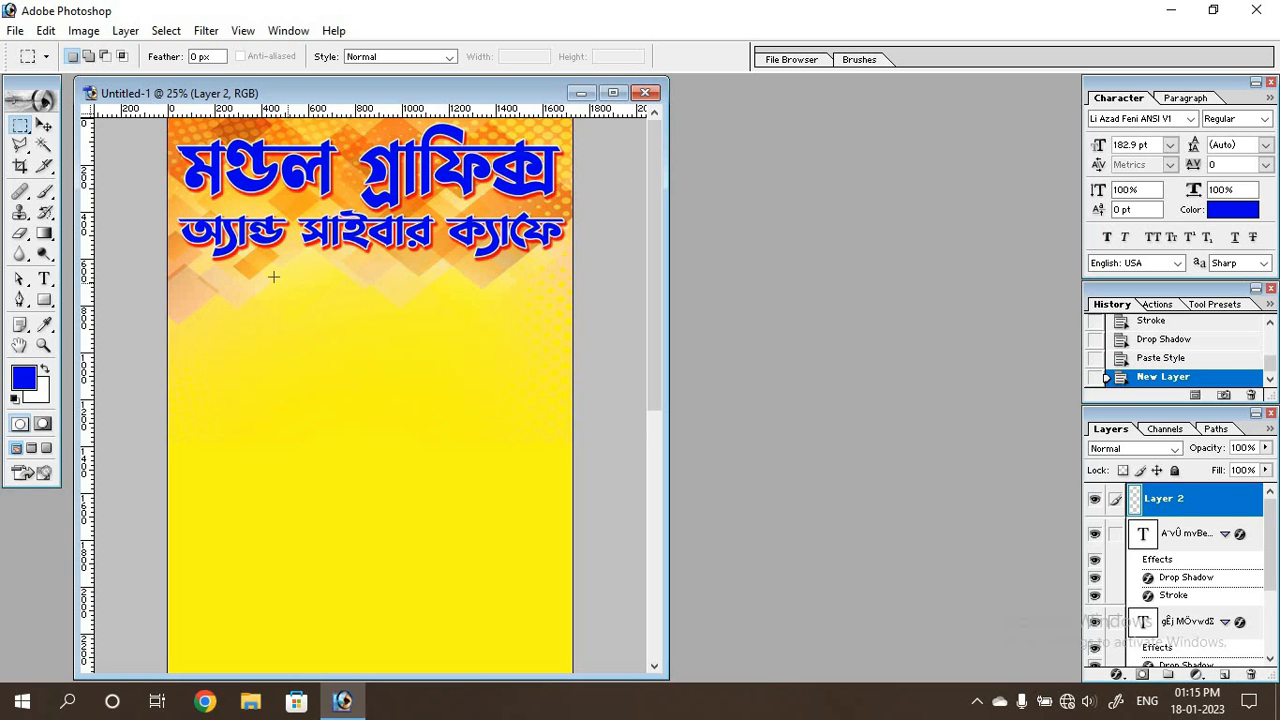
left_click_drag(392, 289, 539, 298)
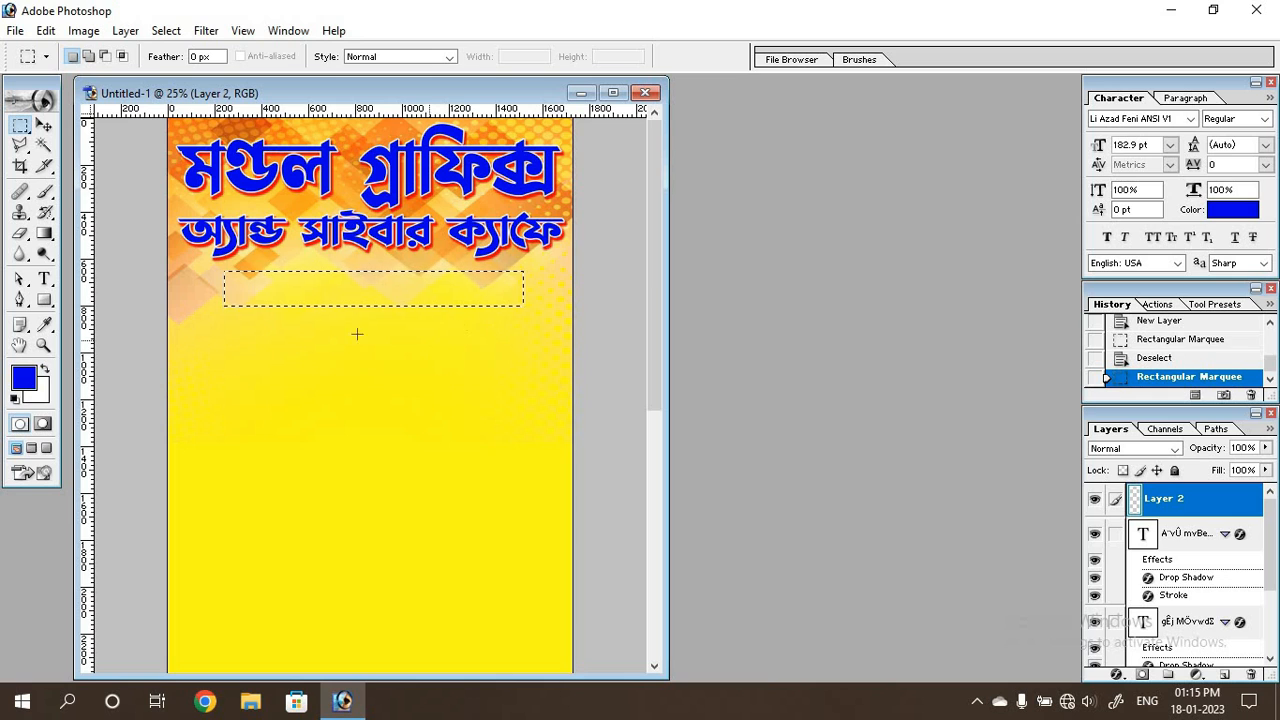
left_click(24, 374)
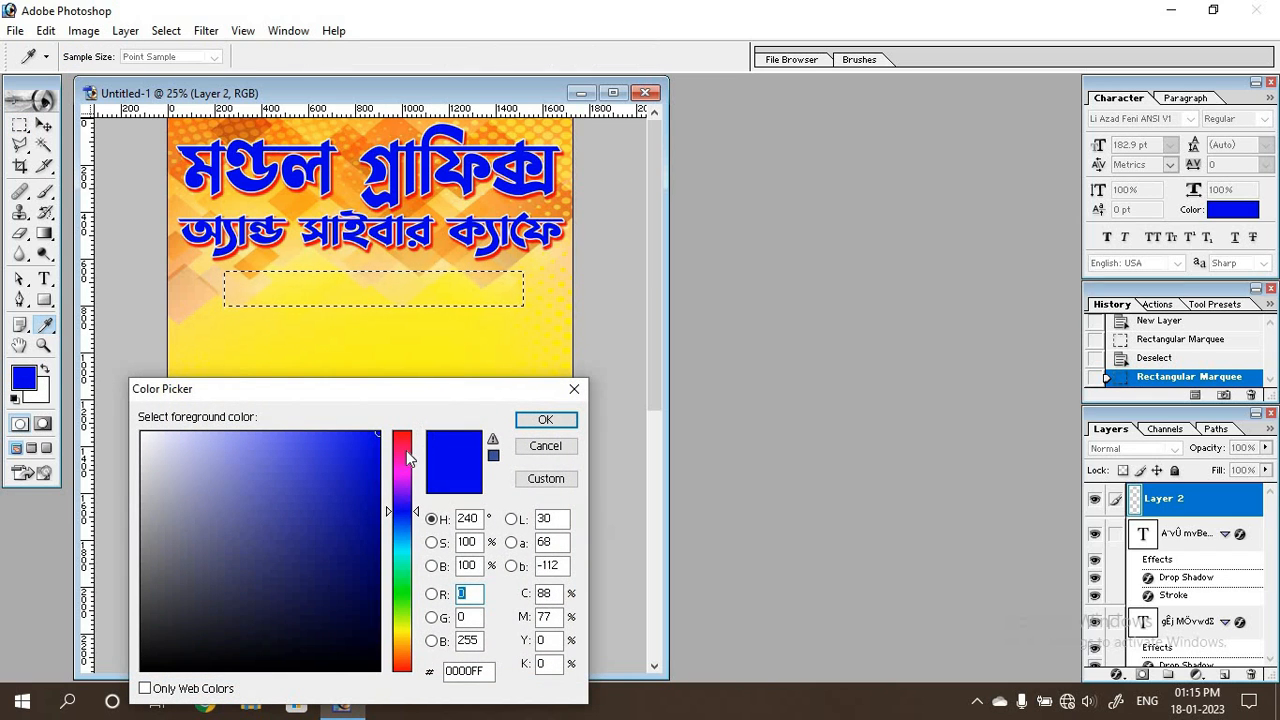
left_click_drag(406, 450, 414, 400)
left_click(543, 421)
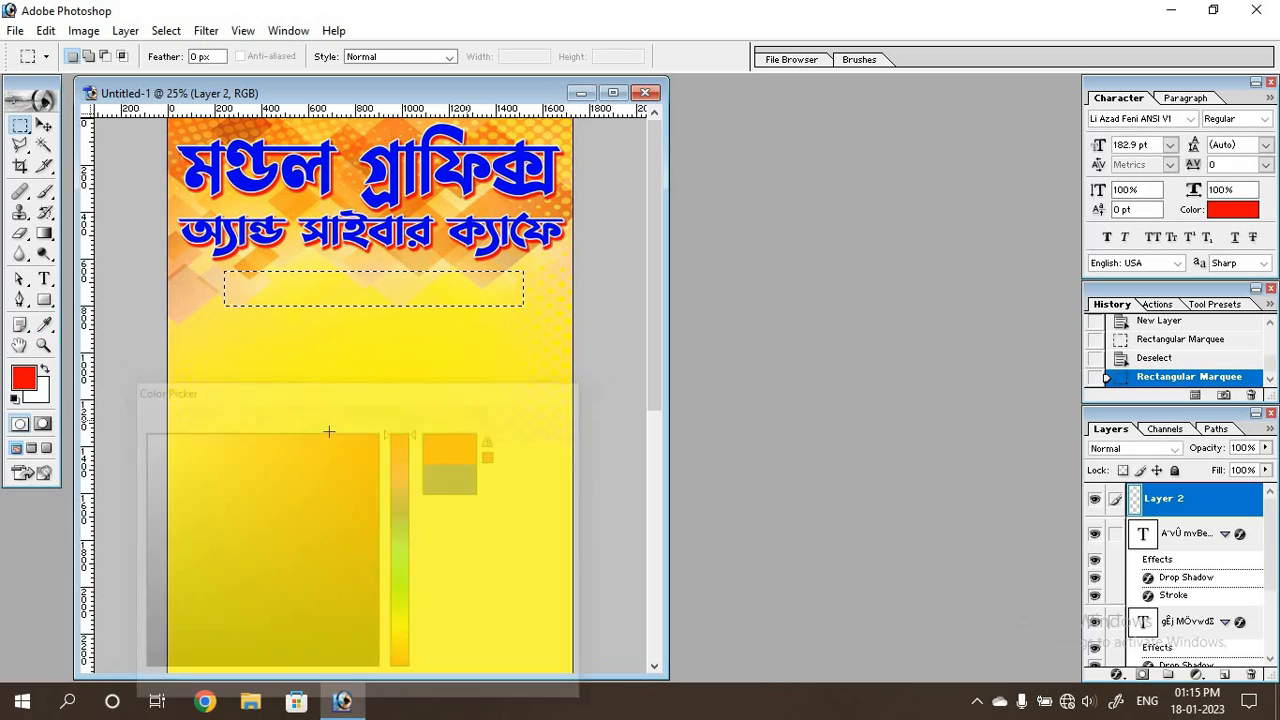
key("alt+BackSpace")
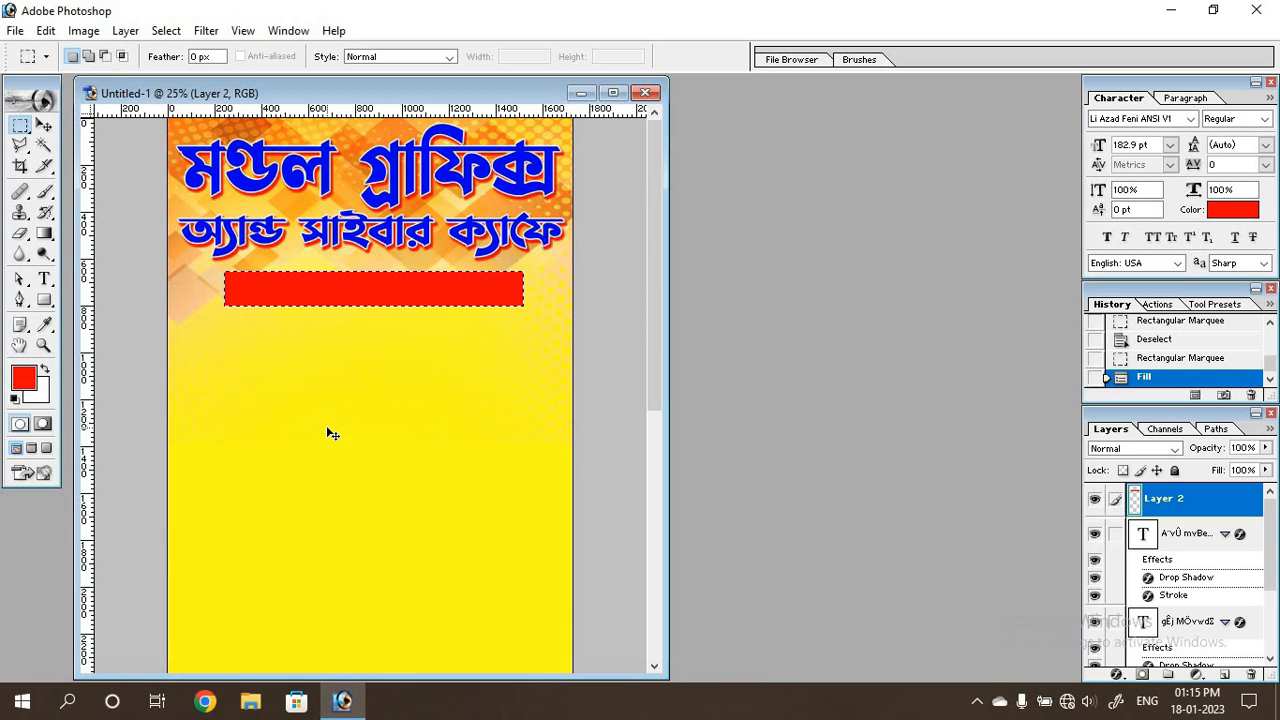
key("ctrl+d")
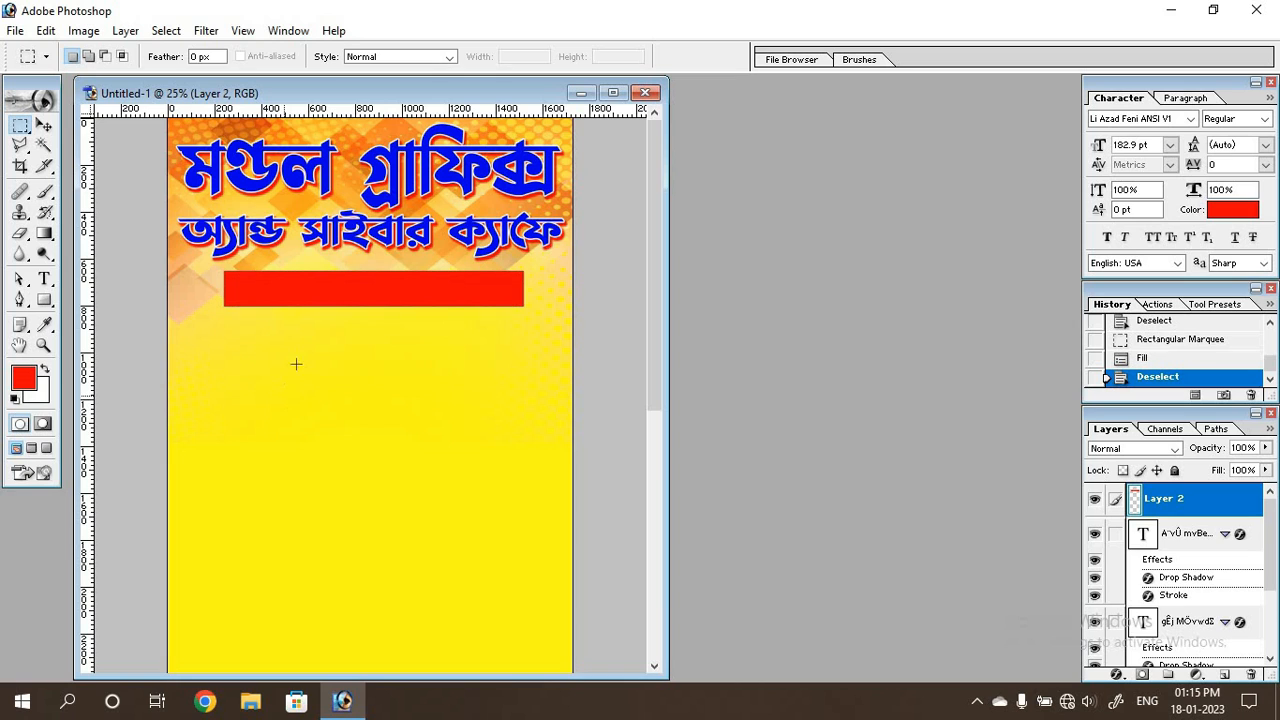
Fade both ends of the red bar with a soft 300 px eraser at 35% opacity, then nudge the bar slightly up.
left_click(20, 233)
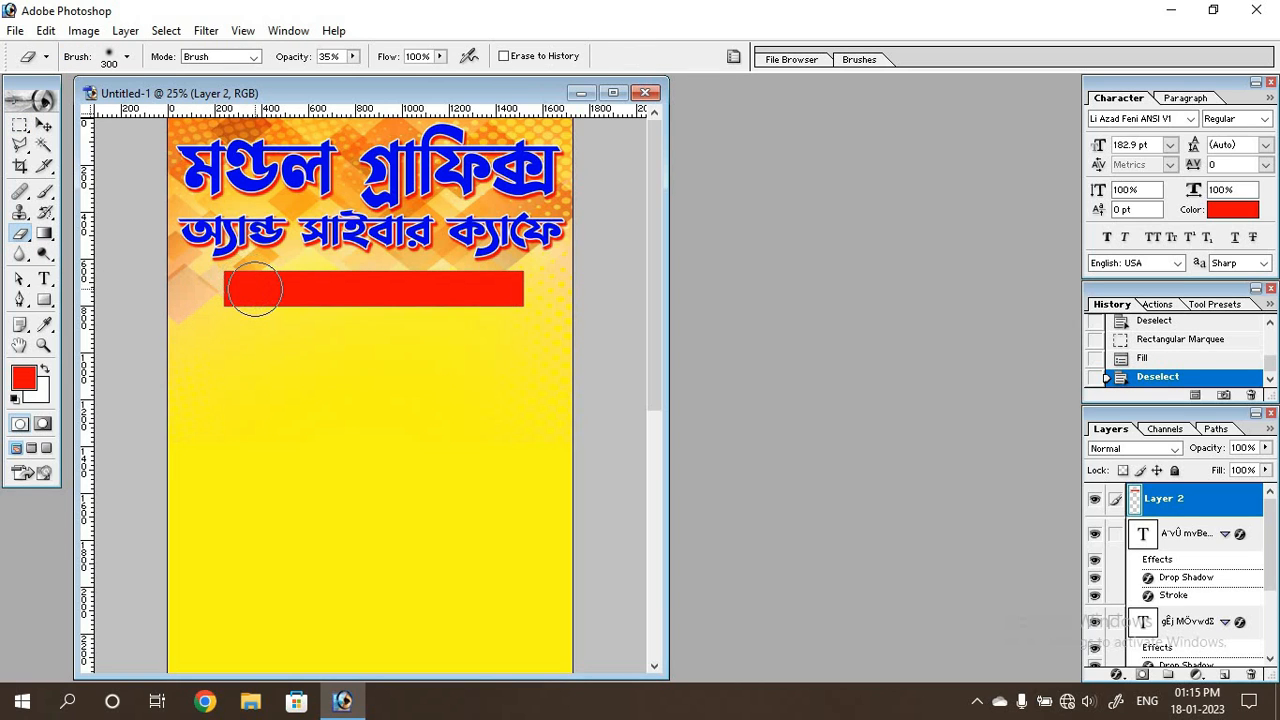
mouse_move(251, 290)
left_mouse_down()
mouse_move(171, 289)
mouse_move(235, 283)
mouse_move(198, 292)
mouse_move(233, 279)
mouse_move(199, 305)
left_mouse_up()
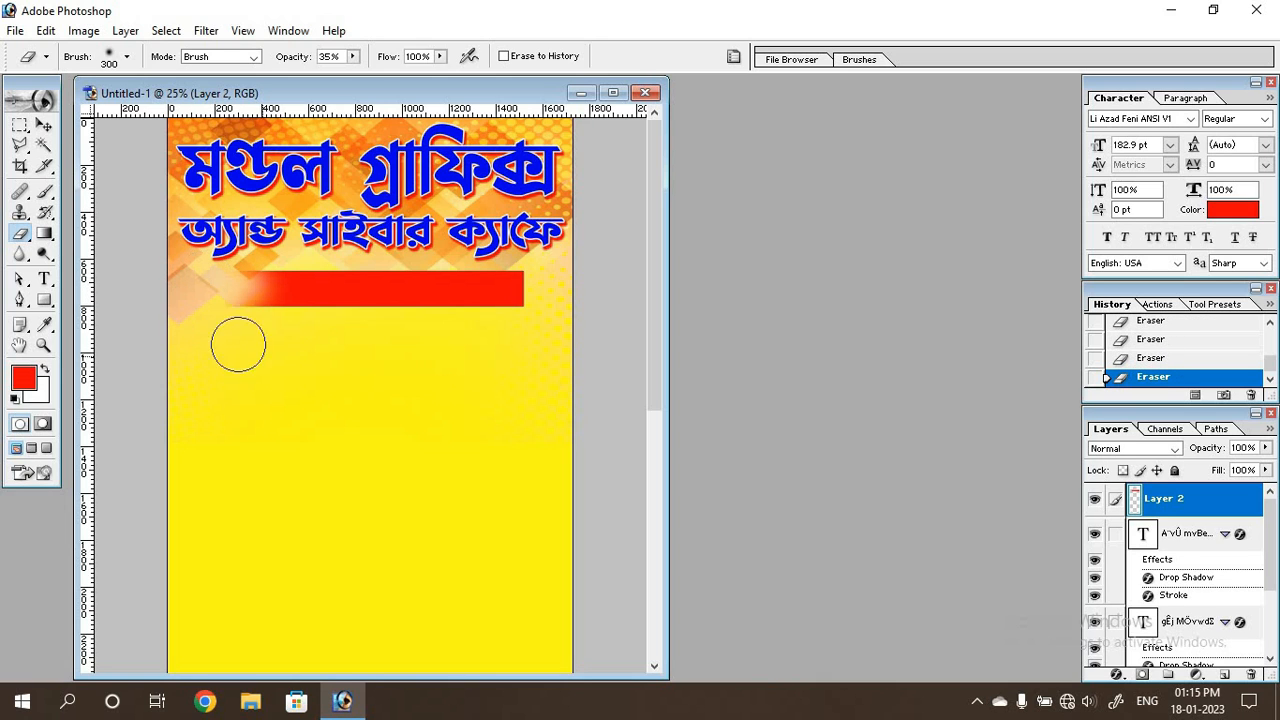
mouse_move(524, 290)
left_mouse_down()
mouse_move(580, 289)
mouse_move(460, 291)
mouse_move(549, 290)
mouse_move(538, 298)
mouse_move(534, 284)
mouse_move(515, 322)
left_mouse_up()
left_click_drag(289, 294, 260, 297)
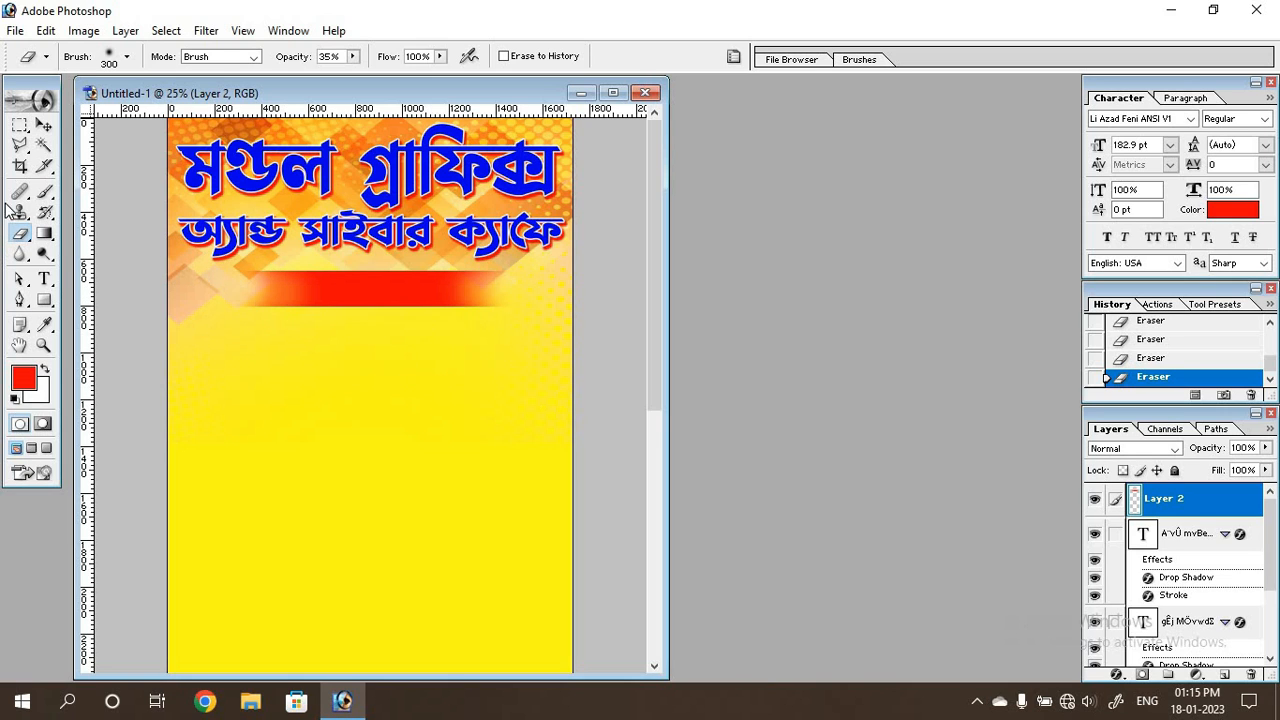
left_click(44, 124)
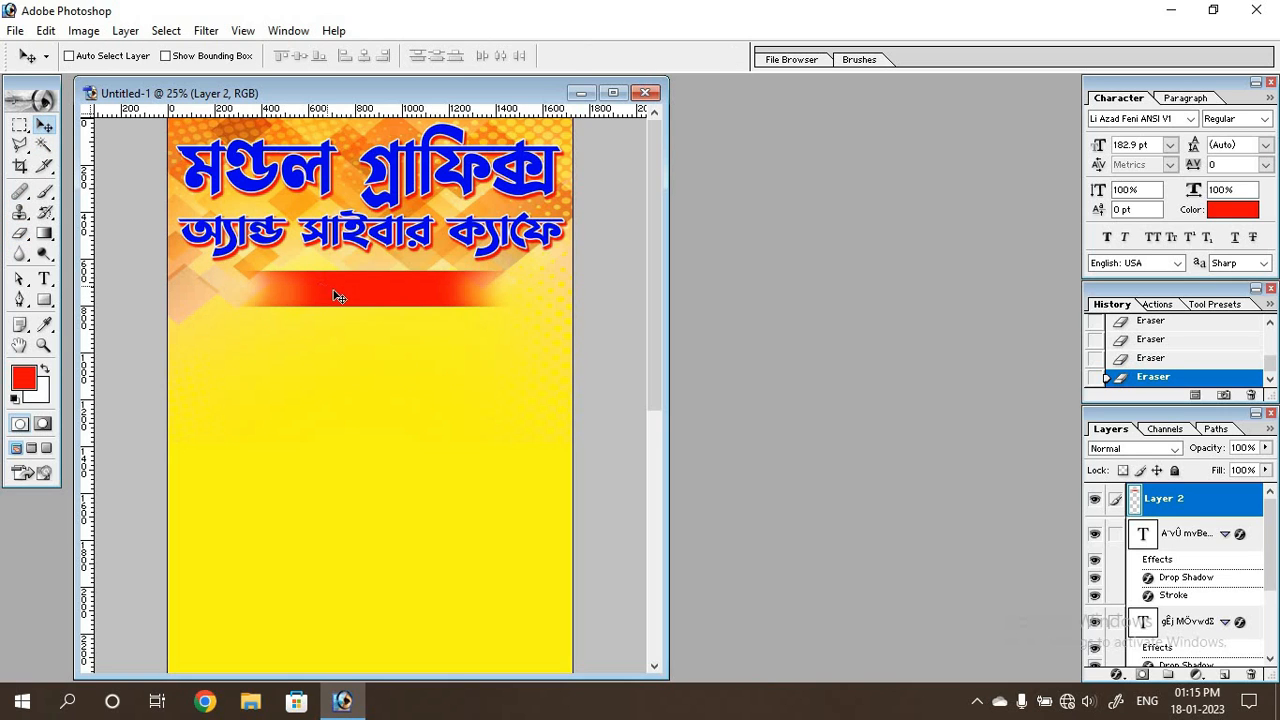
left_click_drag(336, 294, 333, 297)
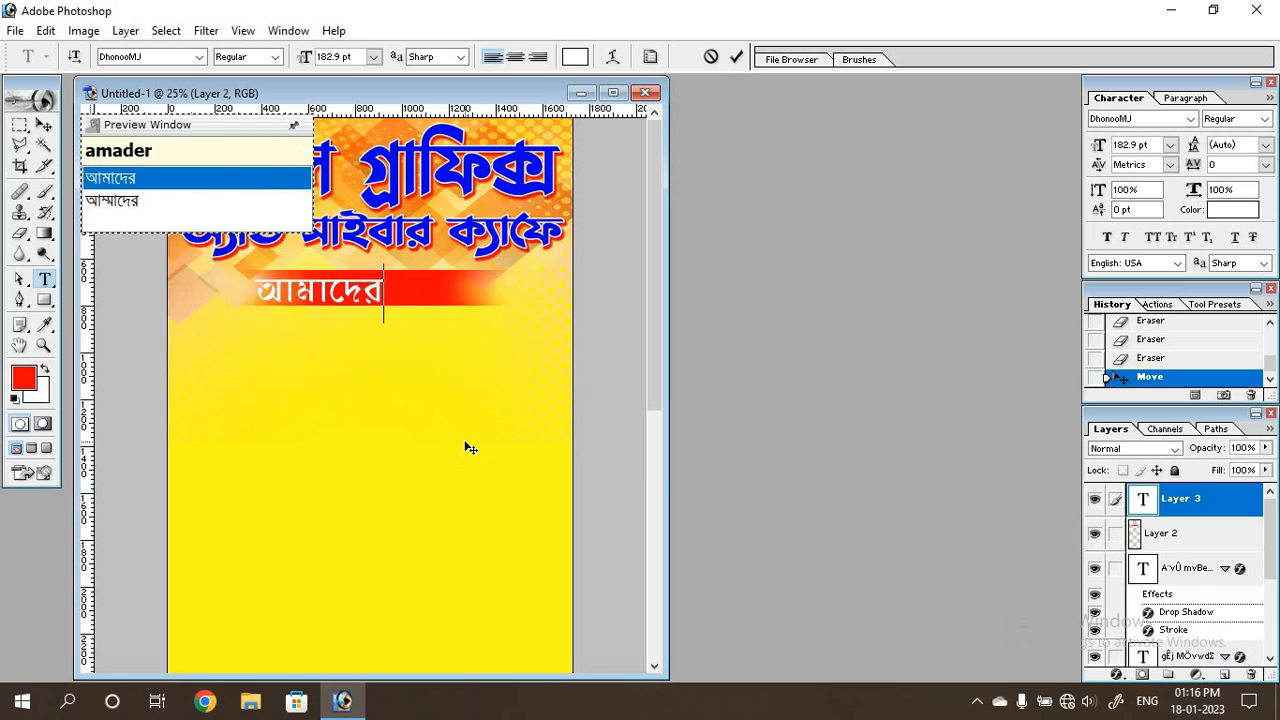
Add the white text "আমাদের পরিষেবা" in DhonooMJ, scale it down to fit the red bar and centre it there.
type("পরিষেবা")
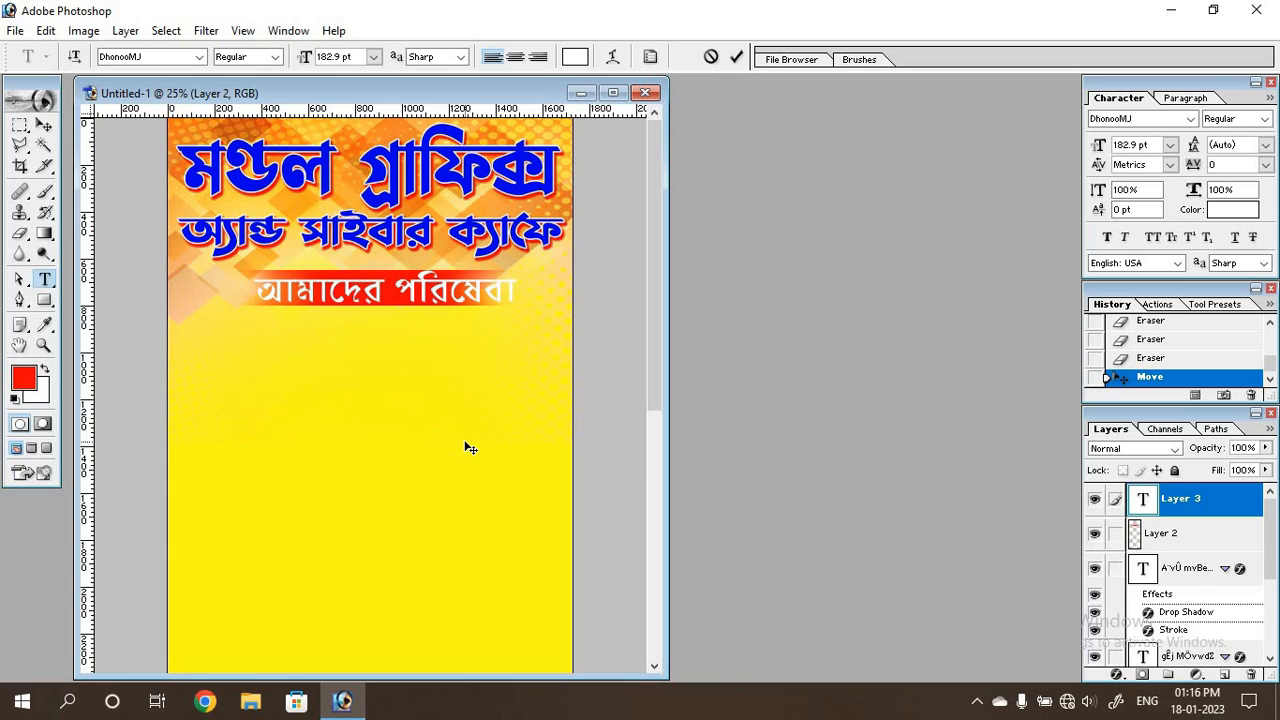
left_click(44, 125)
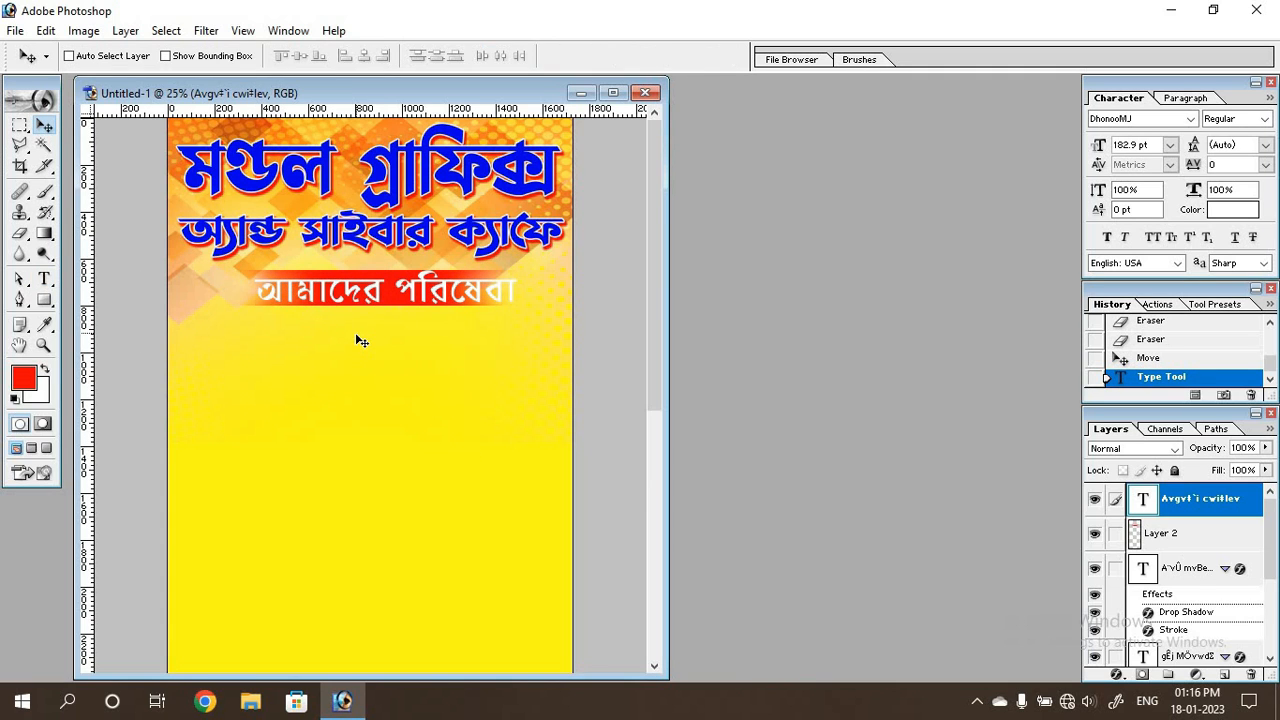
key("ctrl+t")
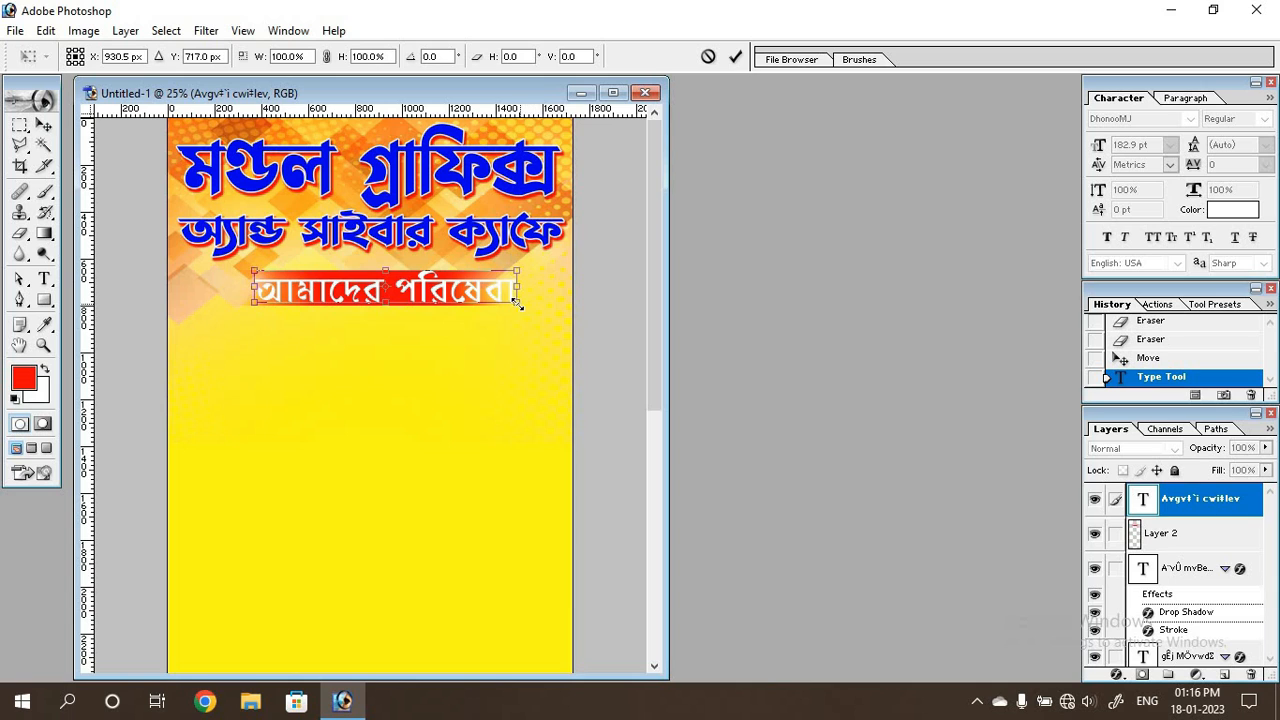
left_click_drag(516, 303, 468, 290)
key("Return")
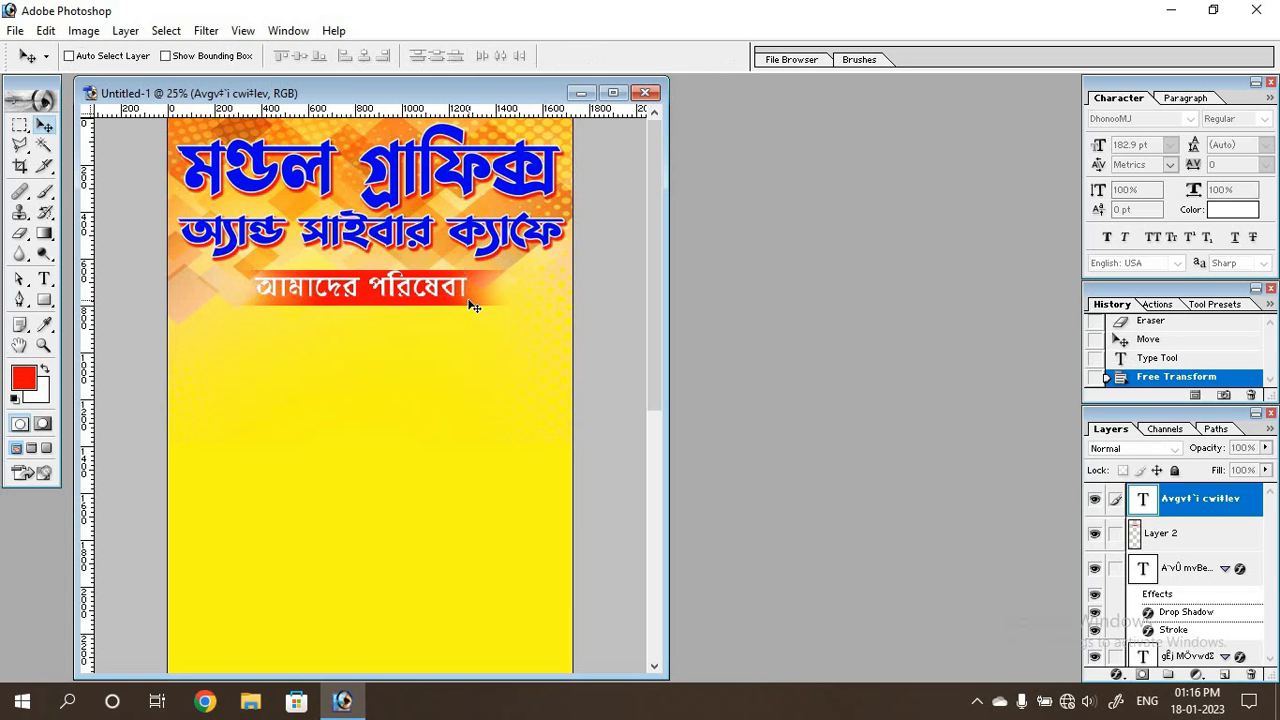
left_click_drag(457, 289, 469, 287)
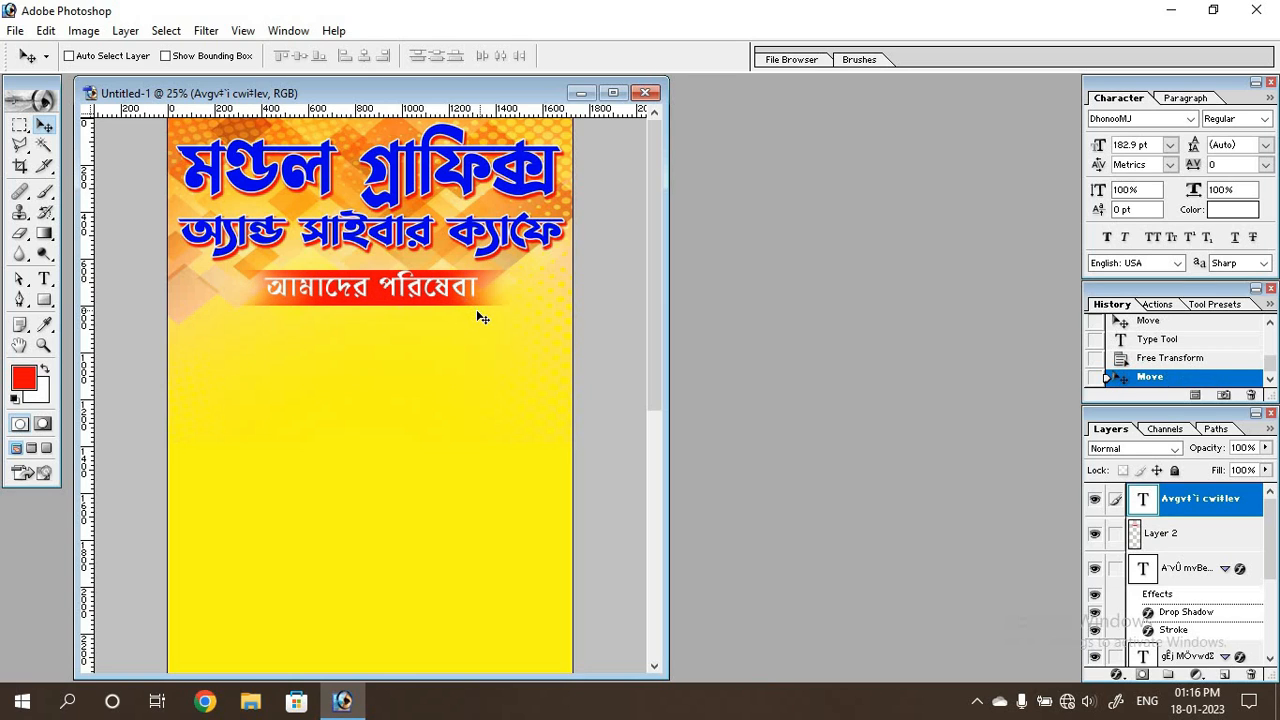
key("shift+Down")
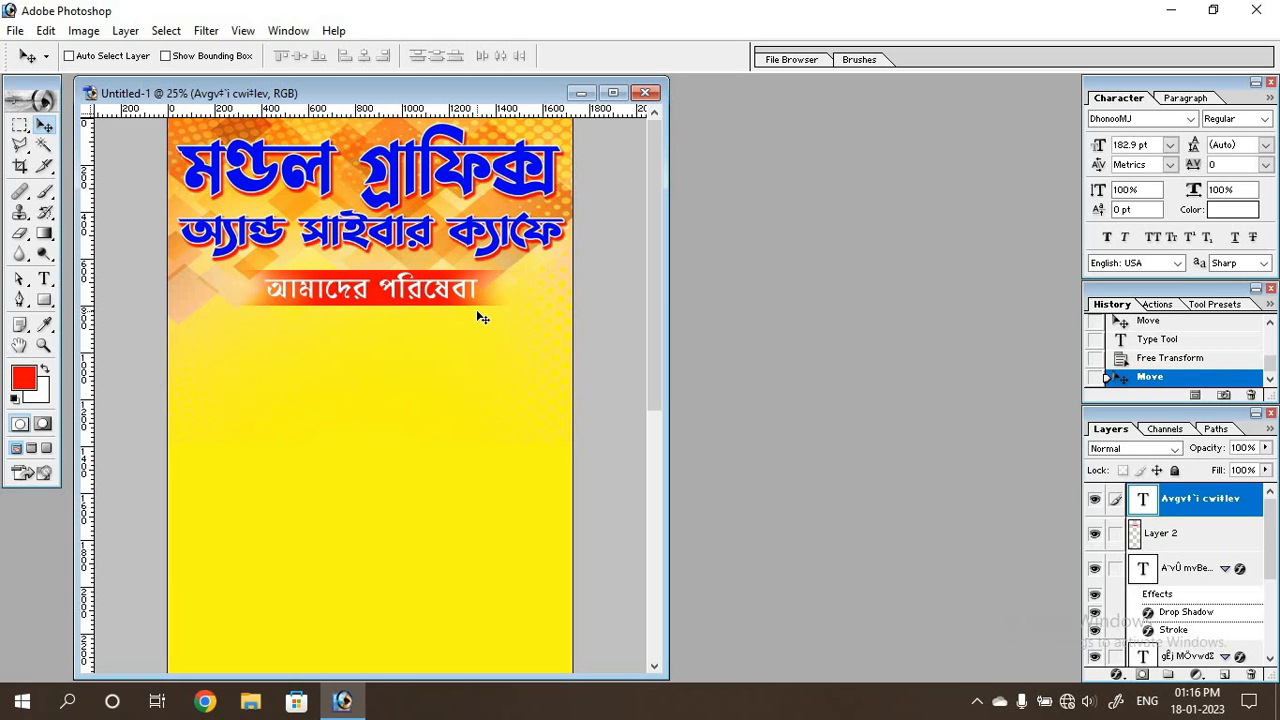
Add a black drop shadow to the "আমাদের পরিষেবা" text with 100% opacity and 15% spread.
left_click(1116, 677)
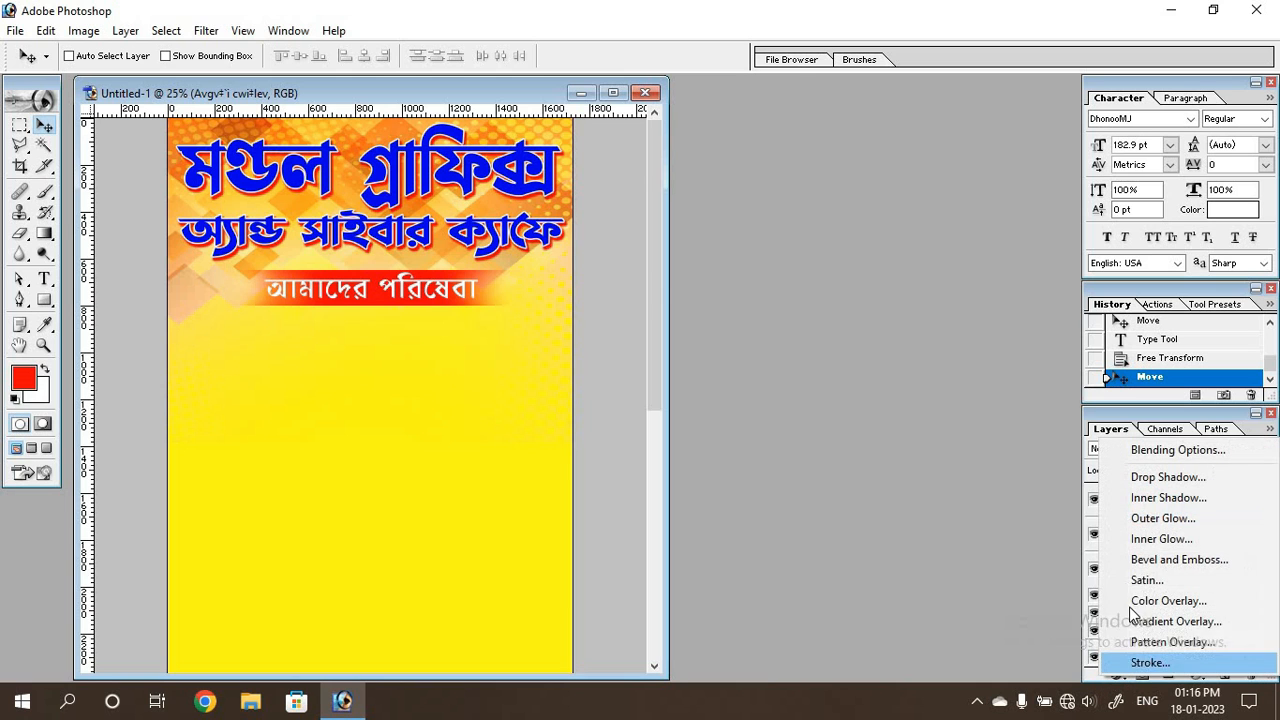
left_click(1158, 479)
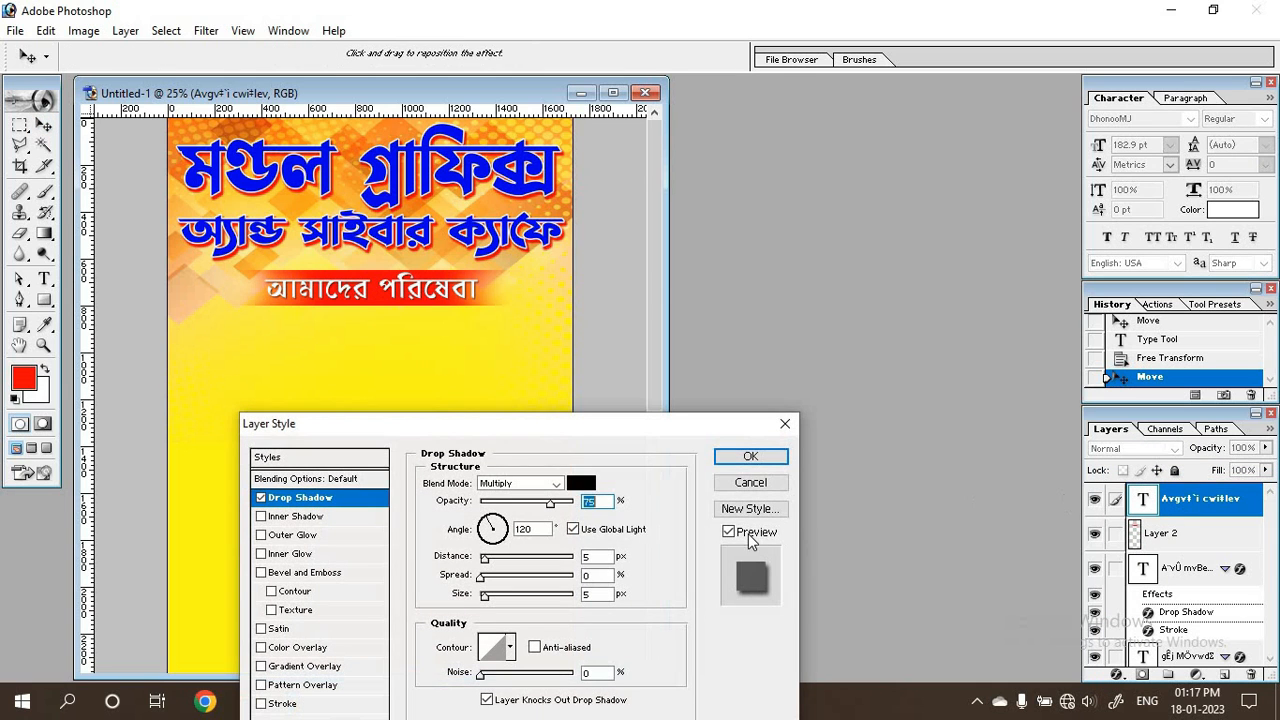
left_click_drag(551, 502, 582, 502)
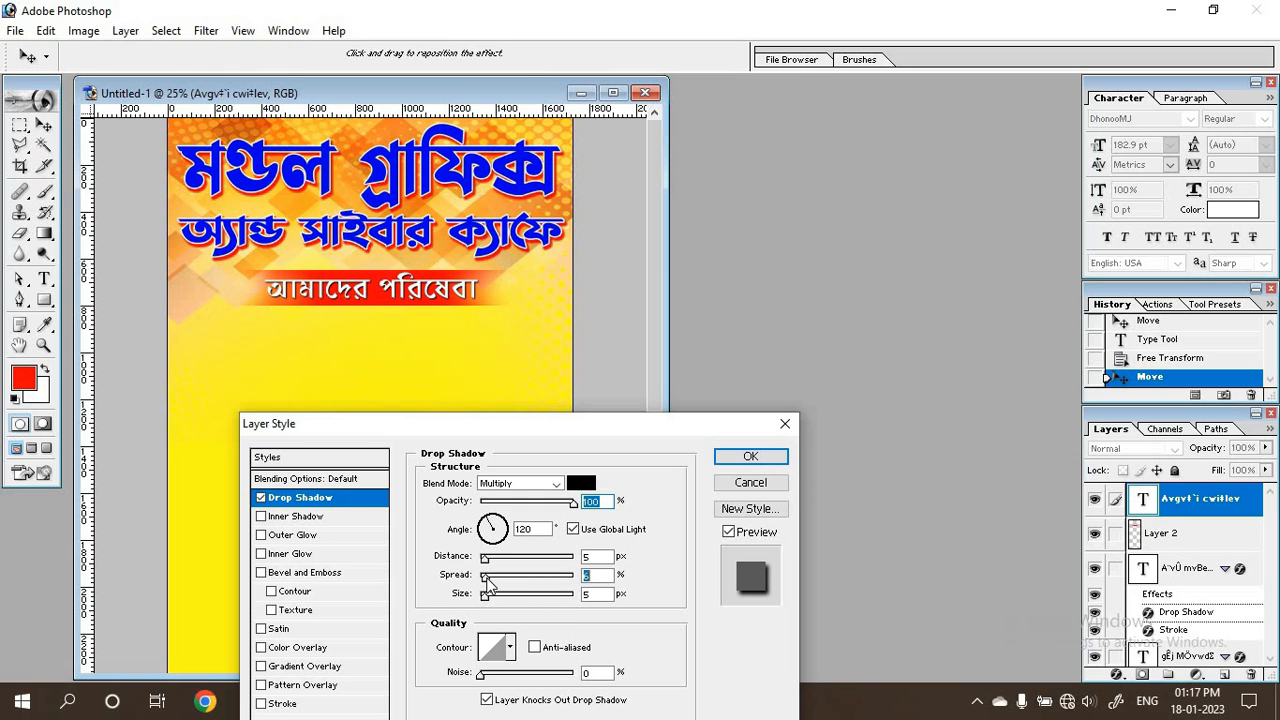
left_click_drag(489, 585, 496, 591)
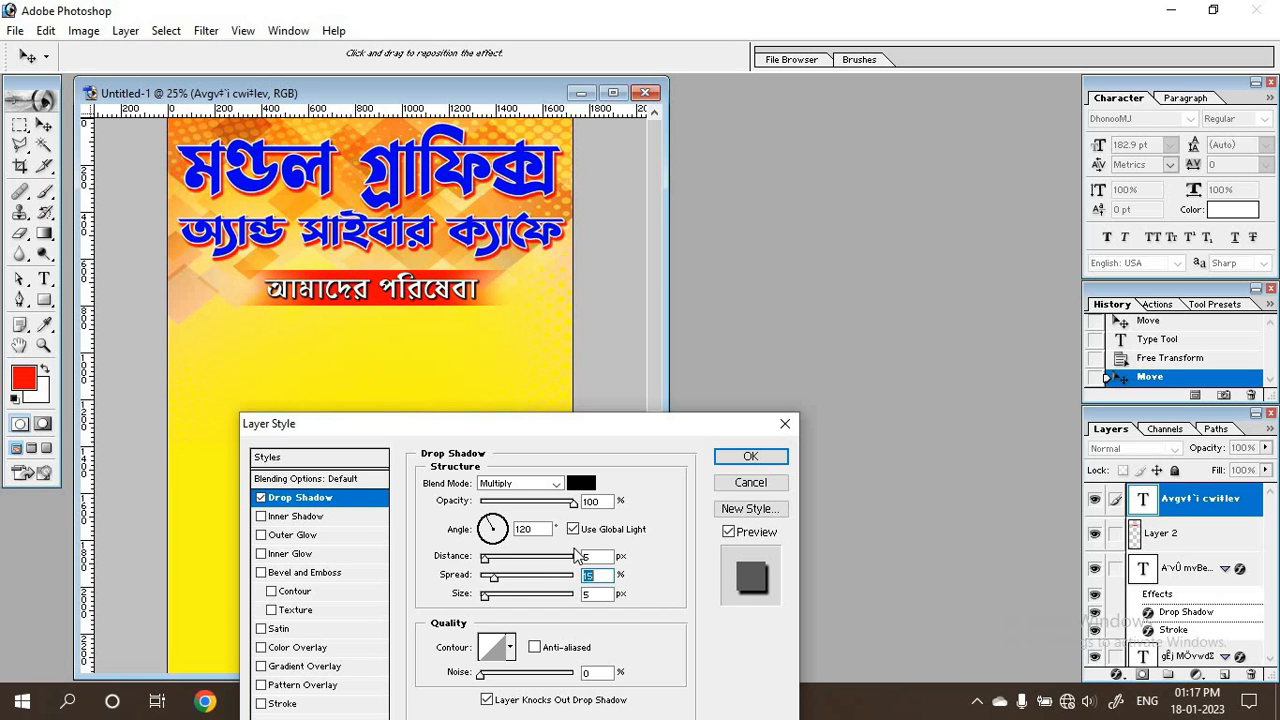
left_click(749, 462)
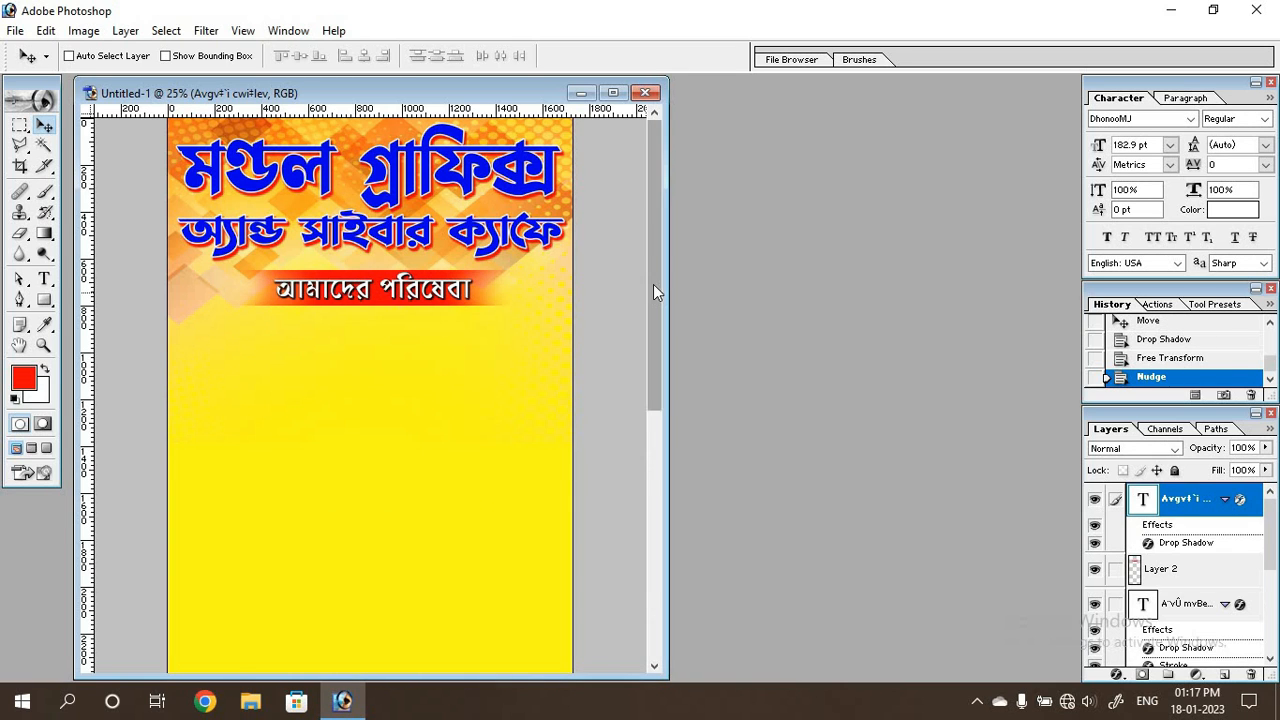
Draw a red rectangle about 210 px tall across the full width of the banner's bottom edge.
left_click_drag(655, 293, 655, 561)
key("ctrl+0")
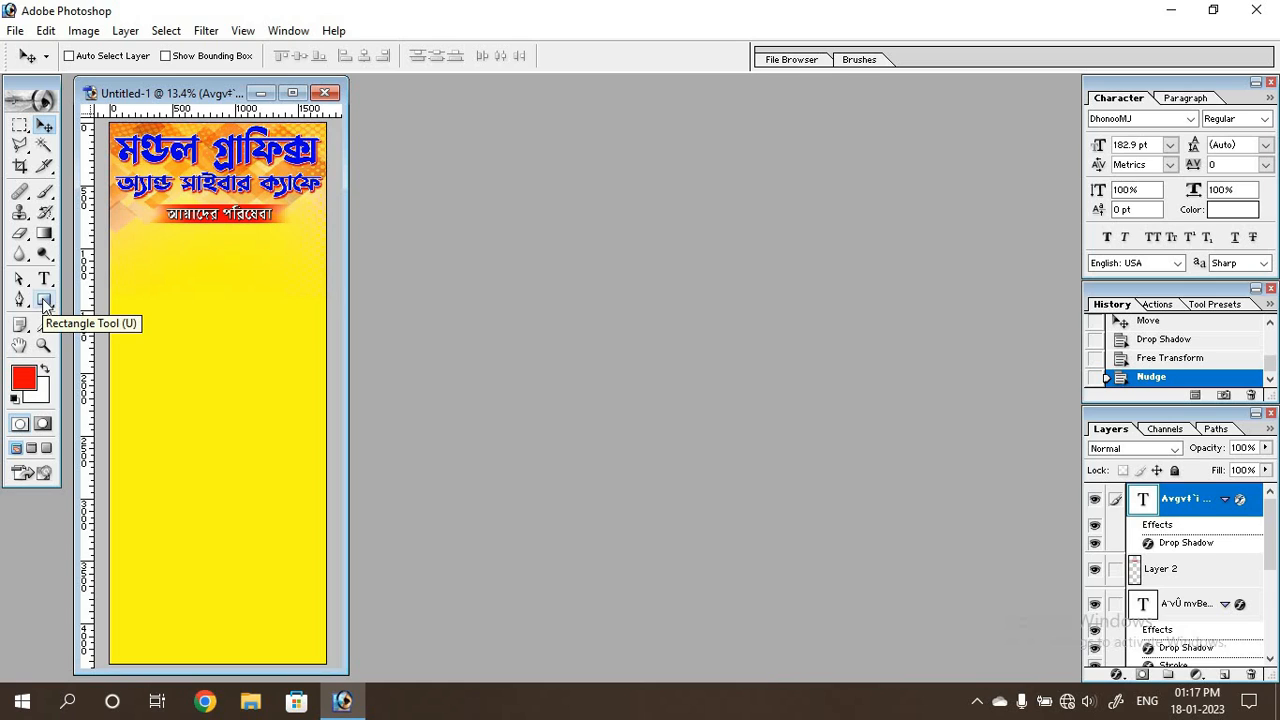
left_click(44, 301)
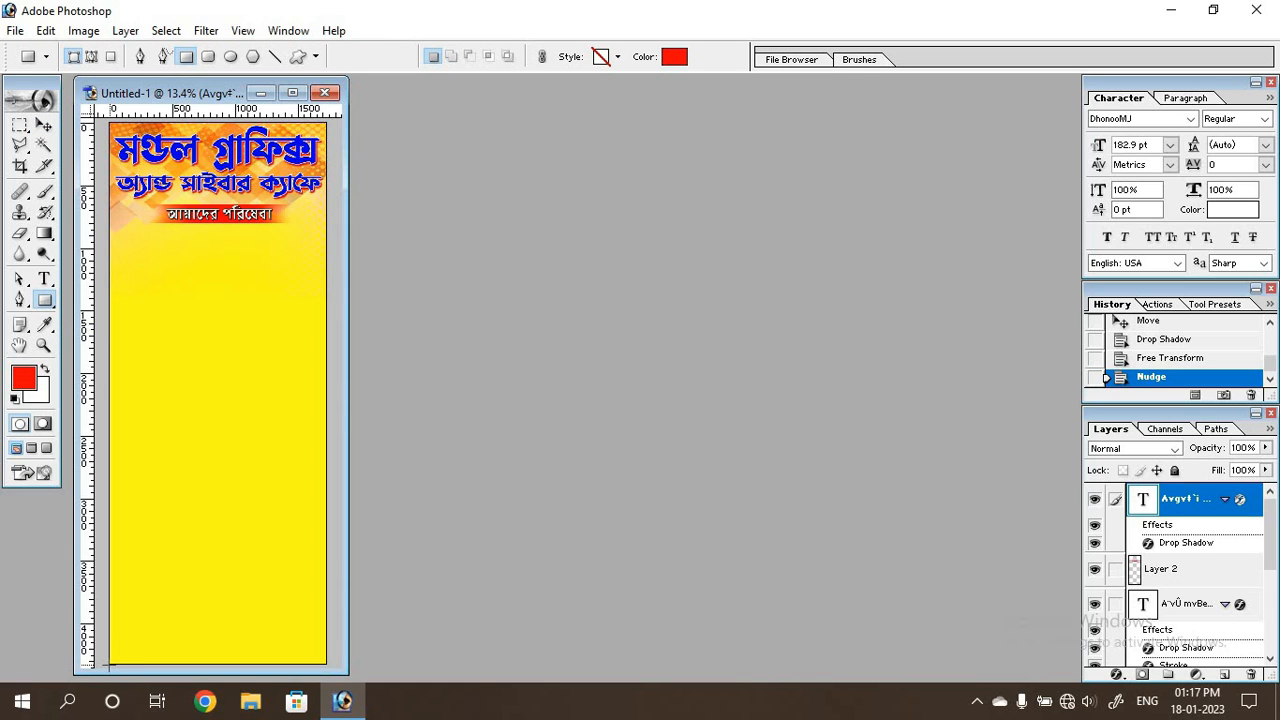
left_click_drag(104, 662, 328, 638)
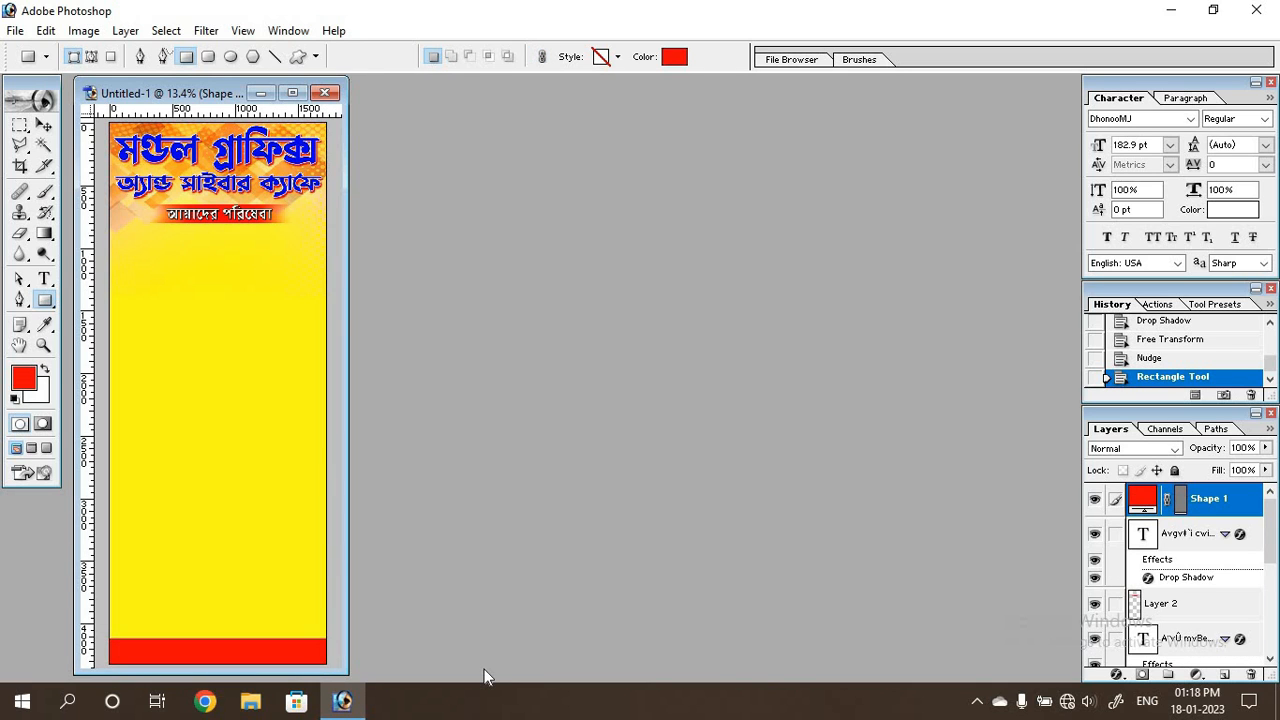
Stretch the red footer rectangle upward to about 115.7% of its height with Free Transform.
key("ctrl+plus")
key("ctrl+plus")
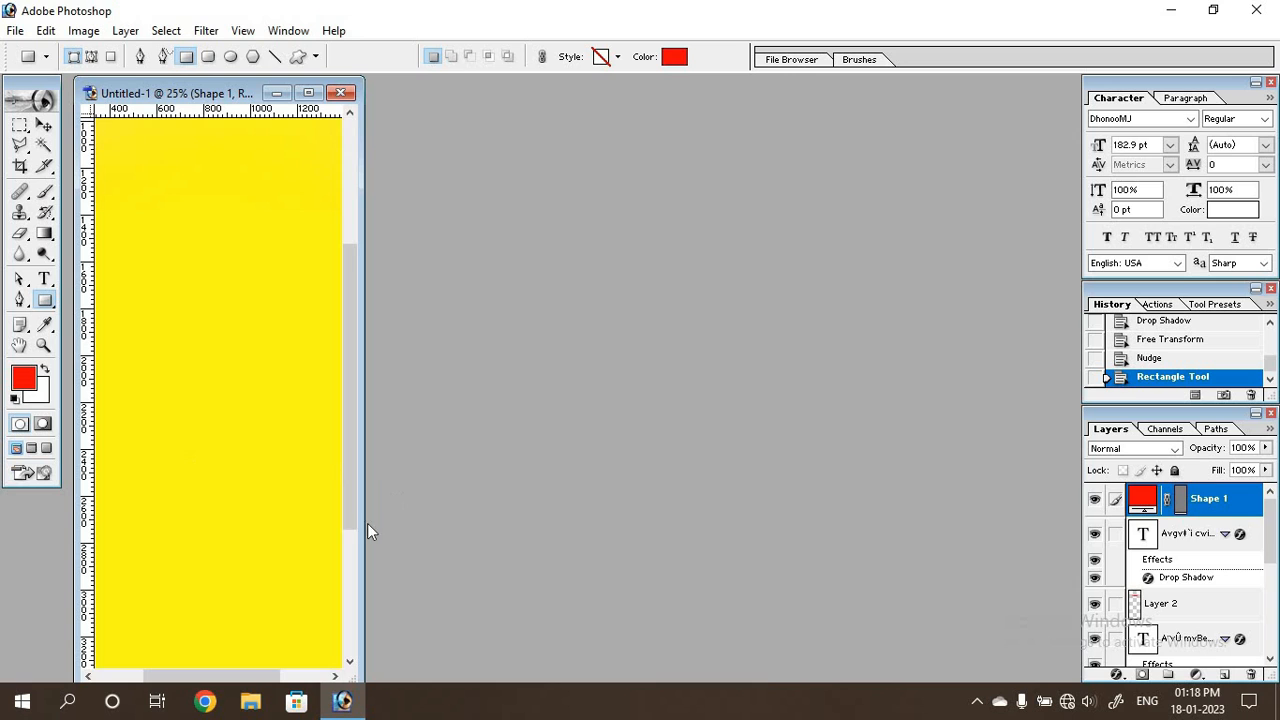
left_click_drag(364, 523, 670, 523)
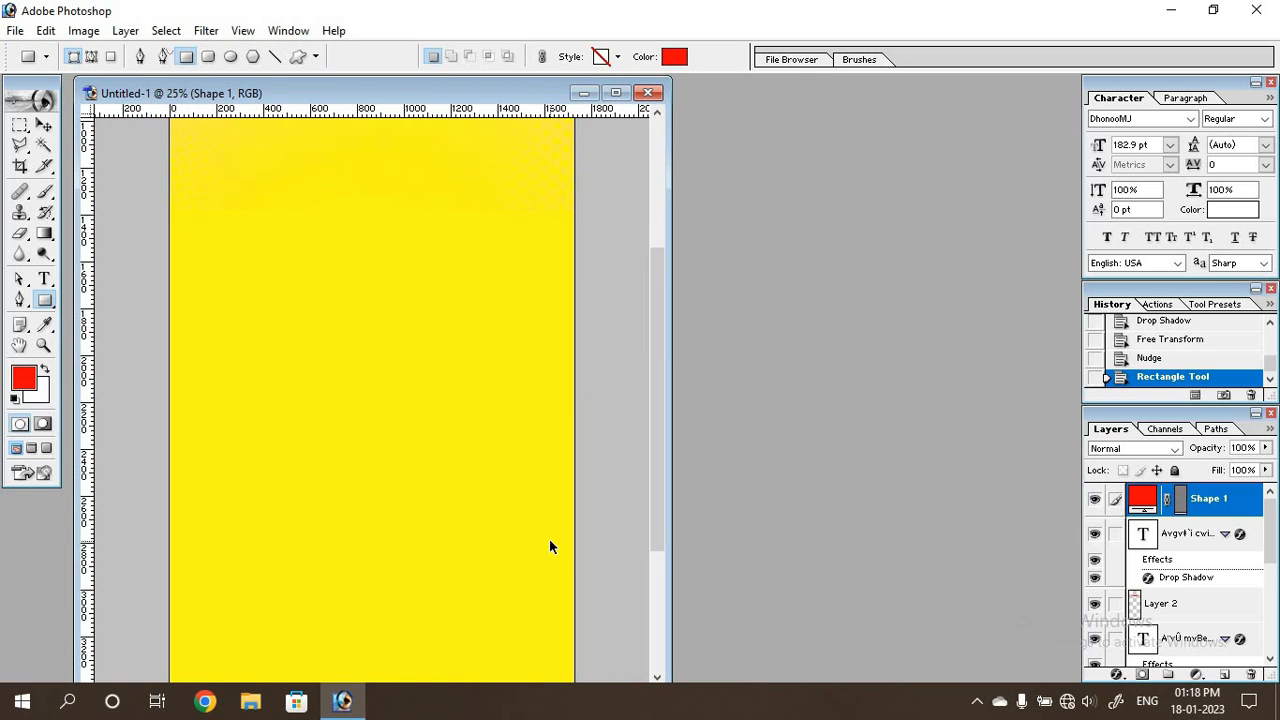
key("ctrl+plus")
scroll(595, 531, "down", 5)
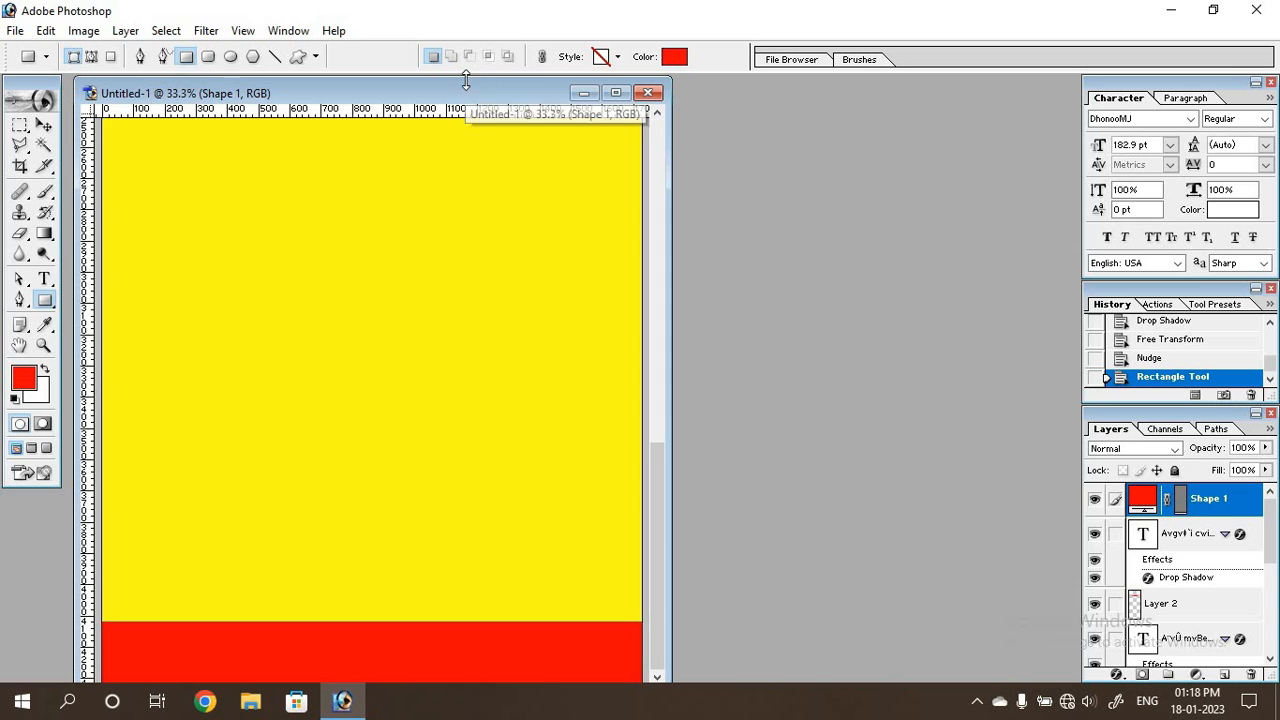
left_click_drag(465, 87, 474, 88)
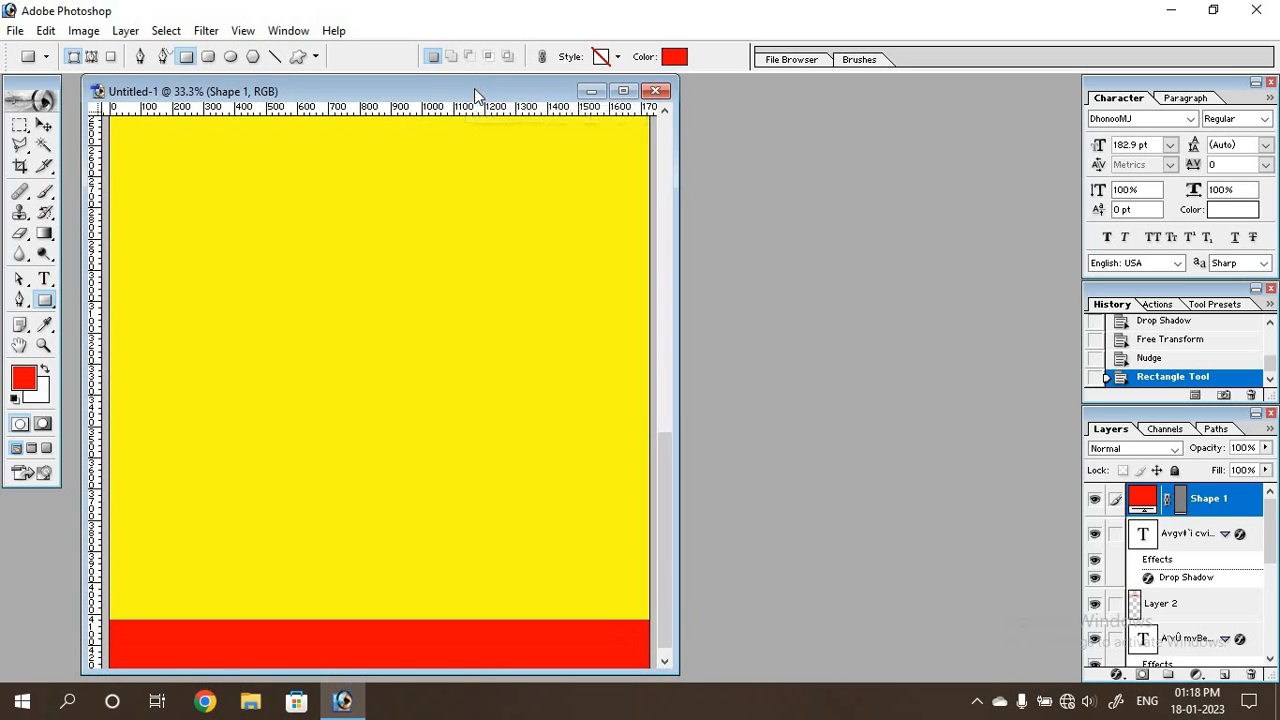
scroll(511, 344, "down", 1)
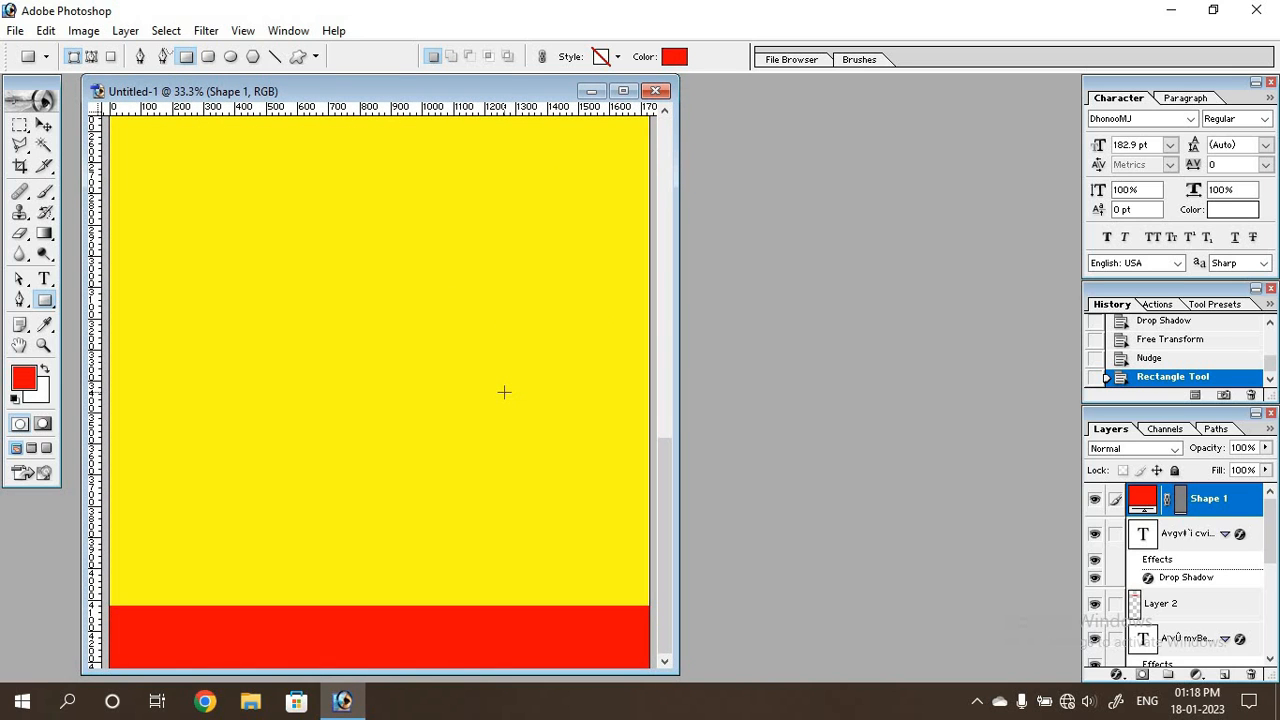
left_click_drag(677, 588, 831, 590)
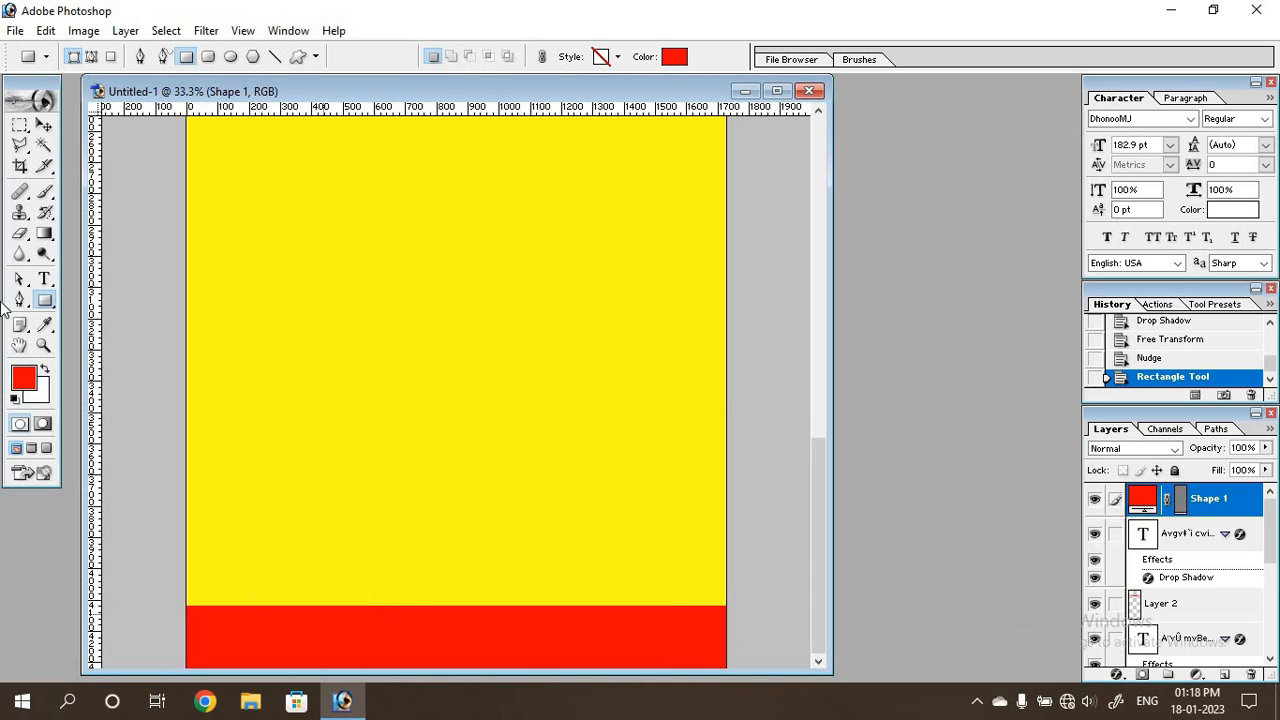
left_click(44, 124)
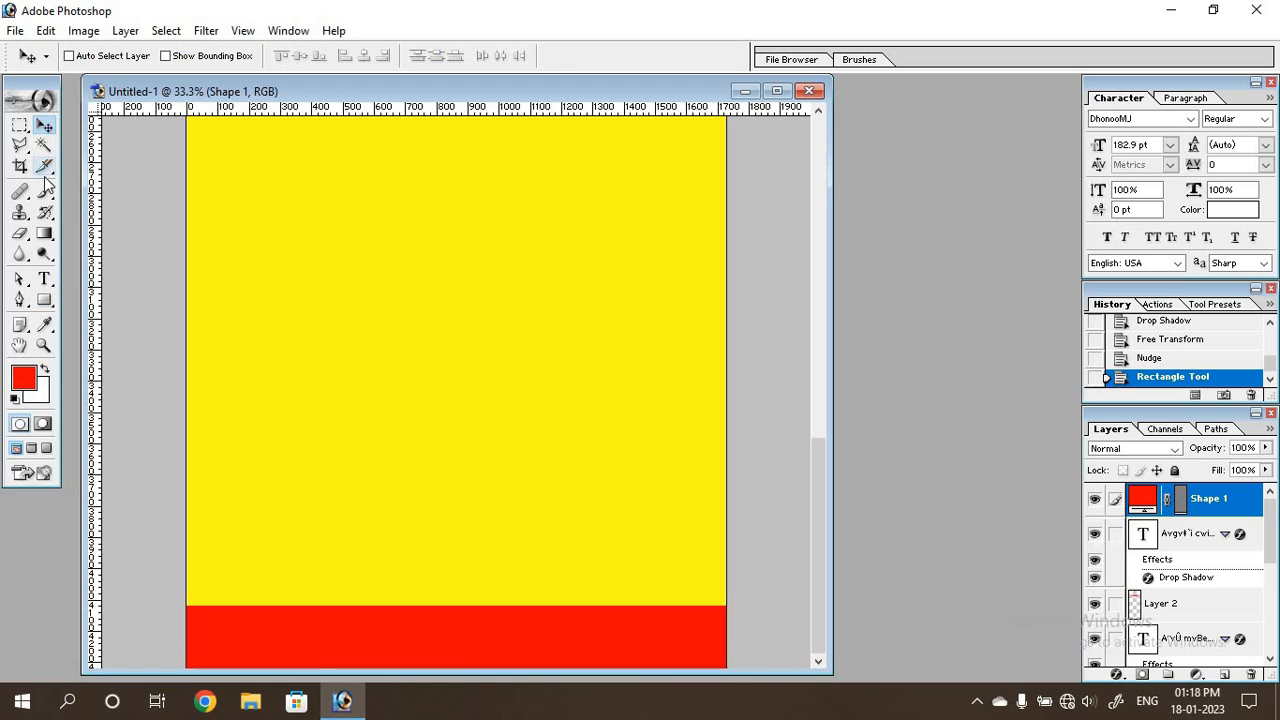
key("ctrl+t")
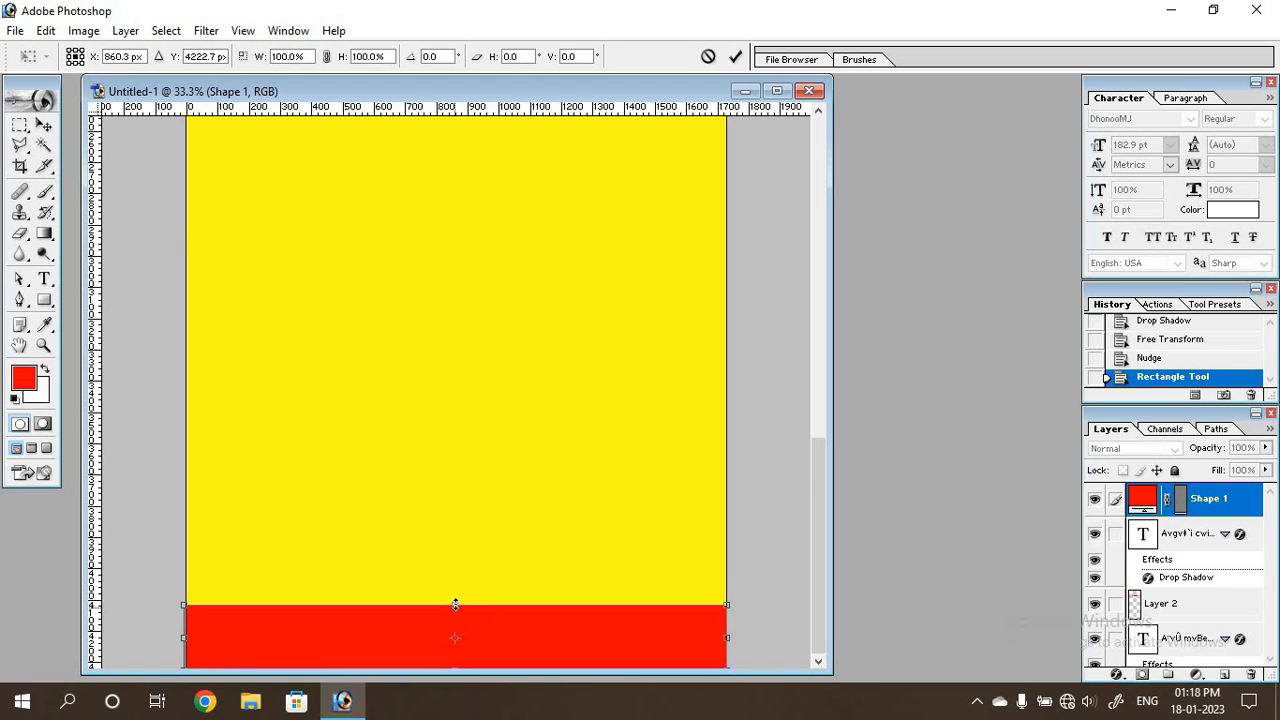
left_click_drag(455, 605, 460, 597)
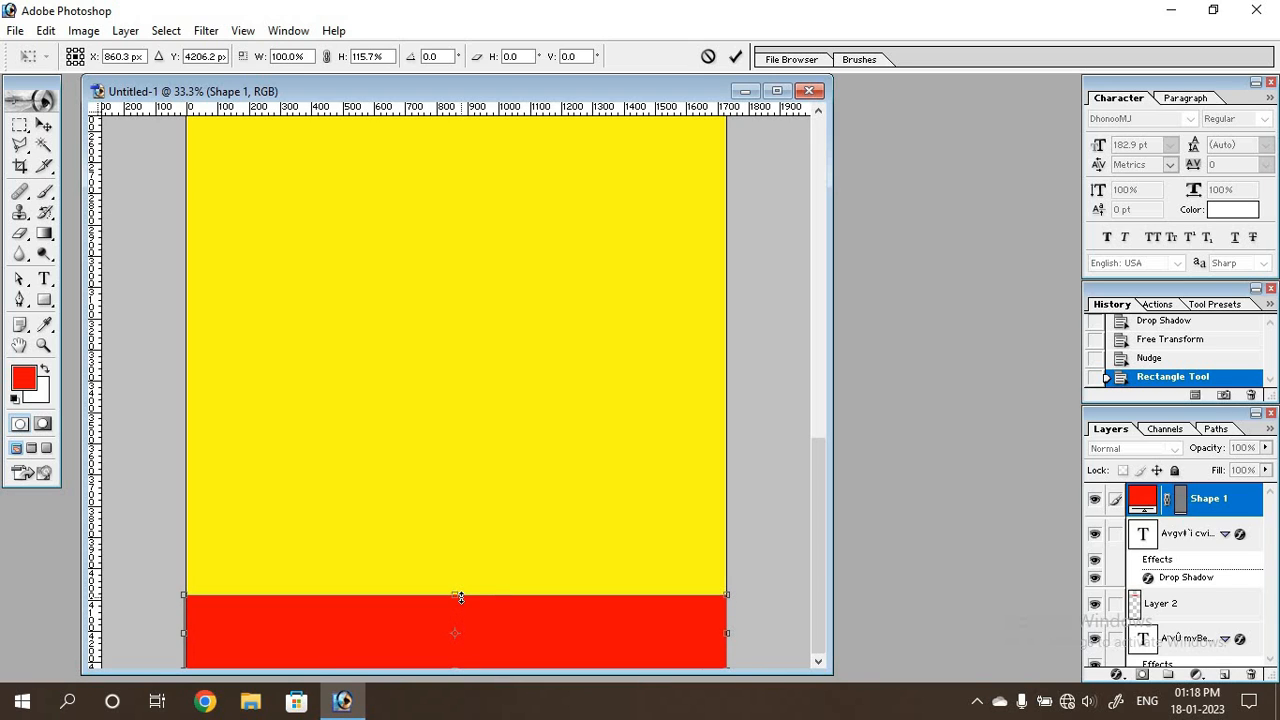
key("Return")
Draw a closed Pen shape over the left third of the red footer, about 600 px wide, with an inward-curving right edge.
key("p")
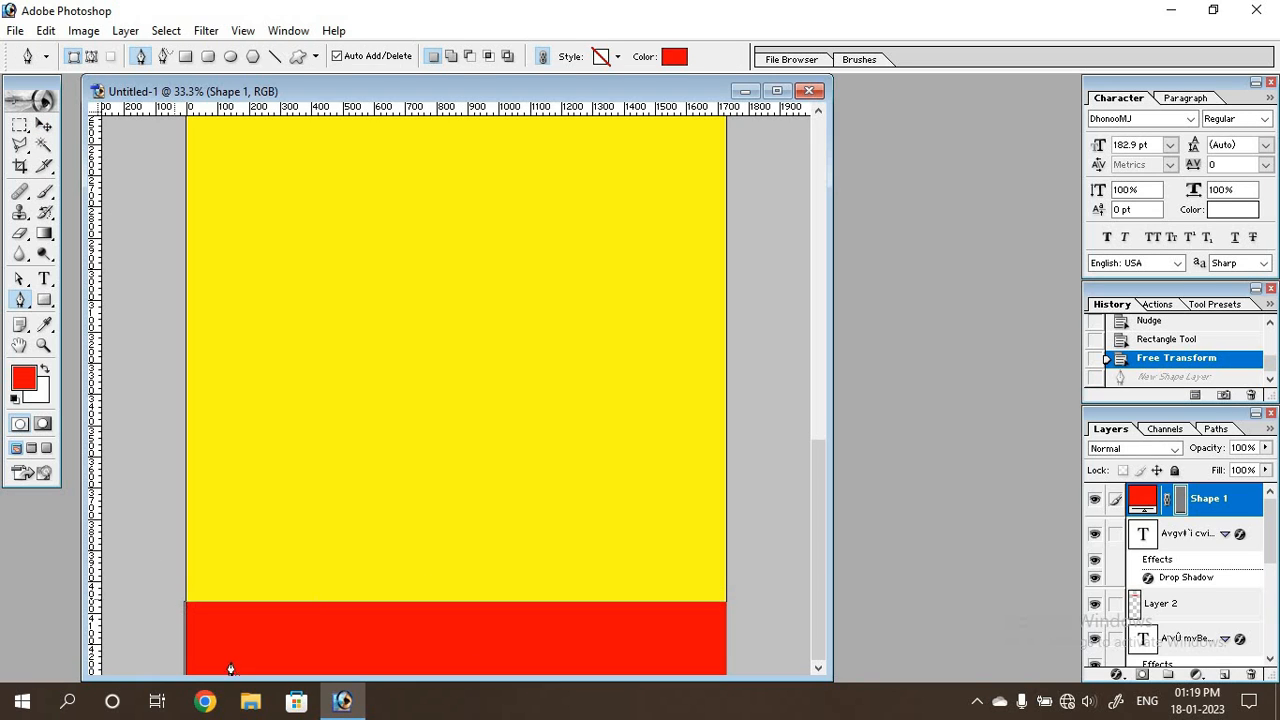
key("ctrl+plus")
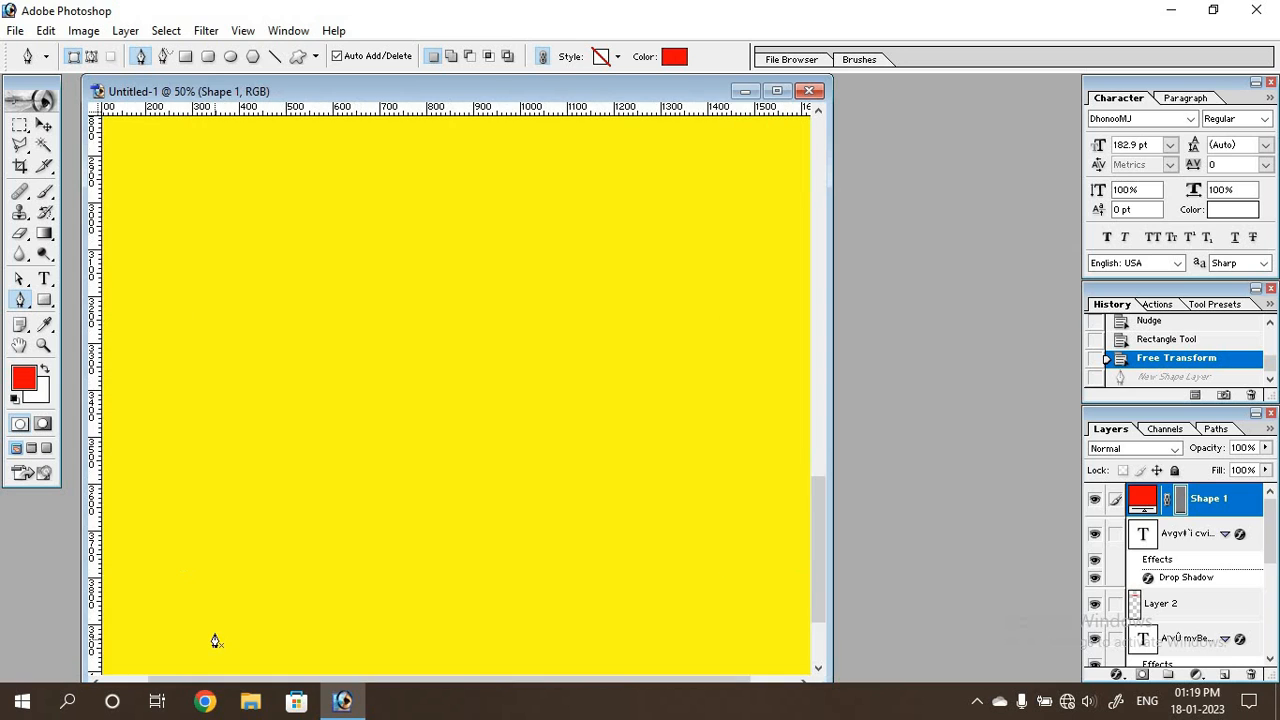
scroll(250, 590, "down", 3)
left_click_drag(281, 678, 235, 686)
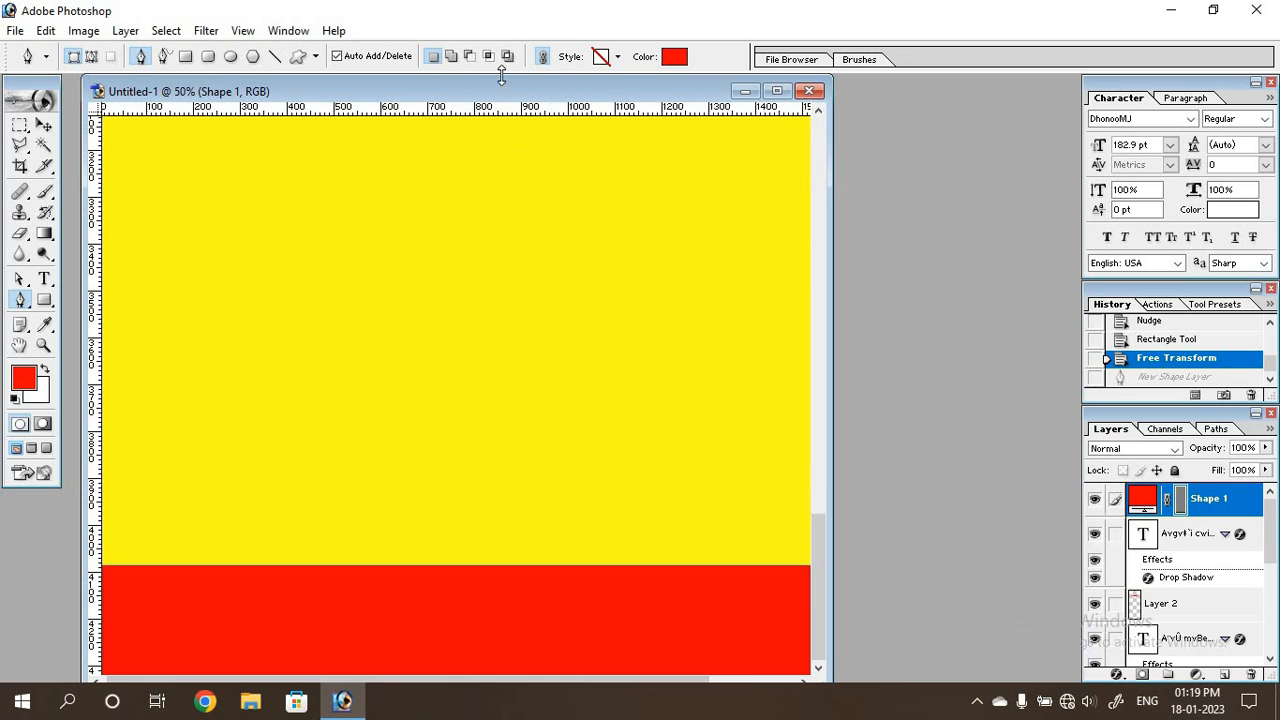
mouse_move(503, 94)
left_mouse_down()
mouse_move(503, 114)
mouse_move(505, 73)
left_mouse_up()
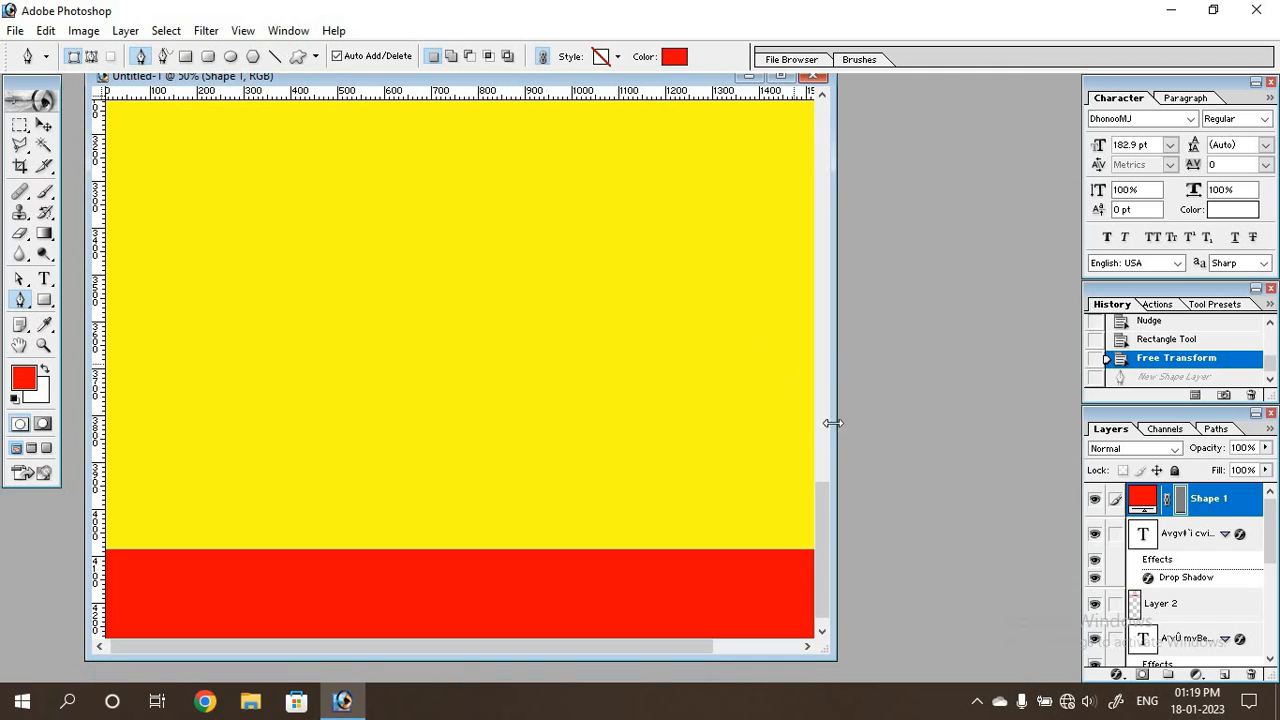
left_click_drag(923, 369, 1017, 354)
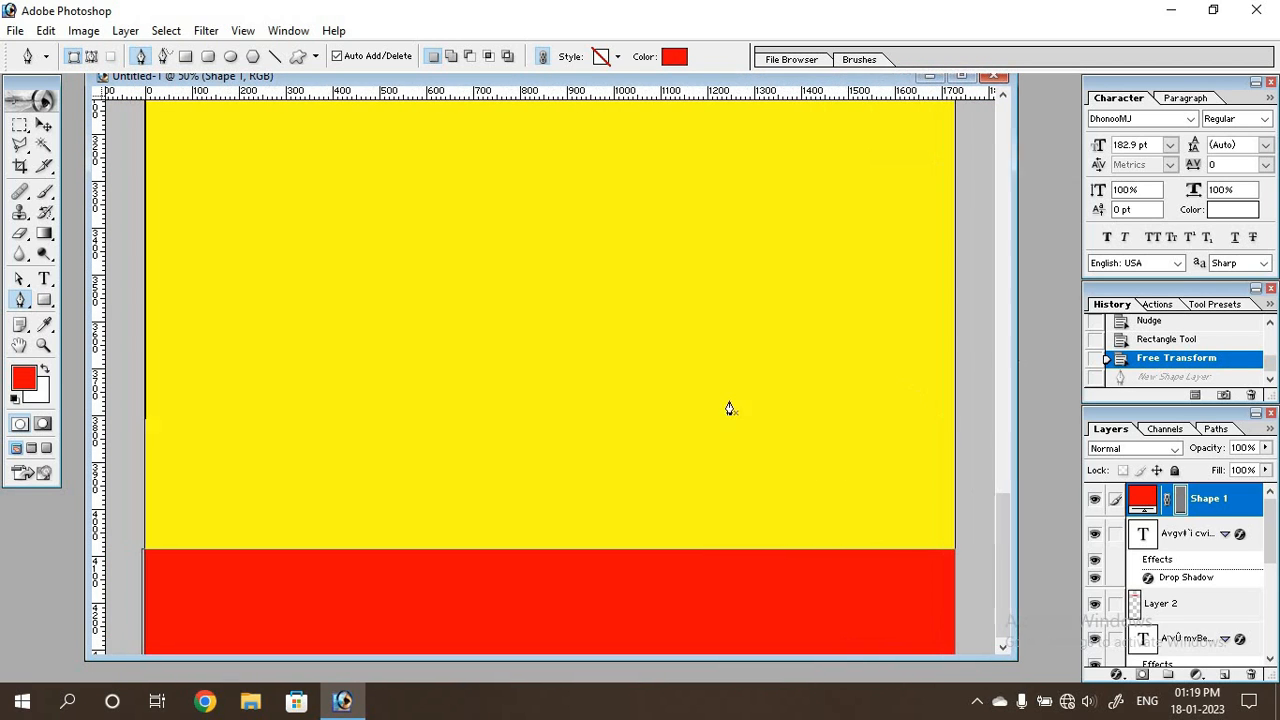
left_click(143, 548)
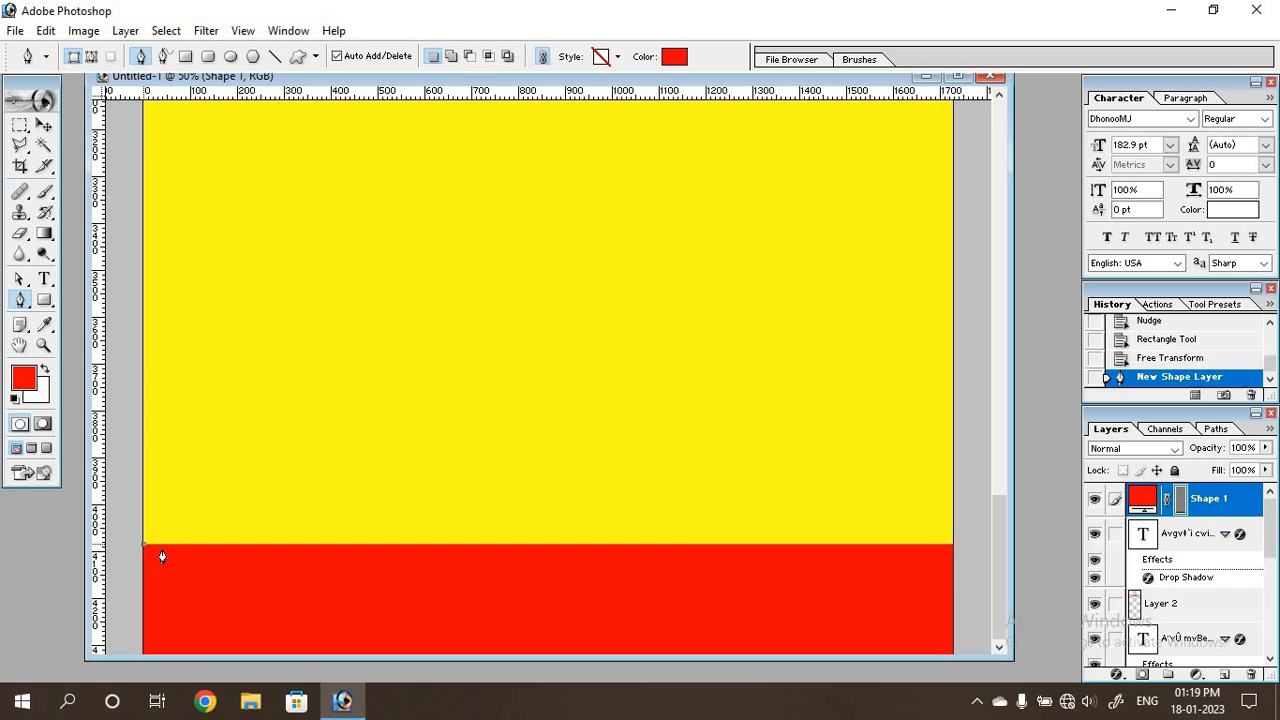
left_click(420, 552)
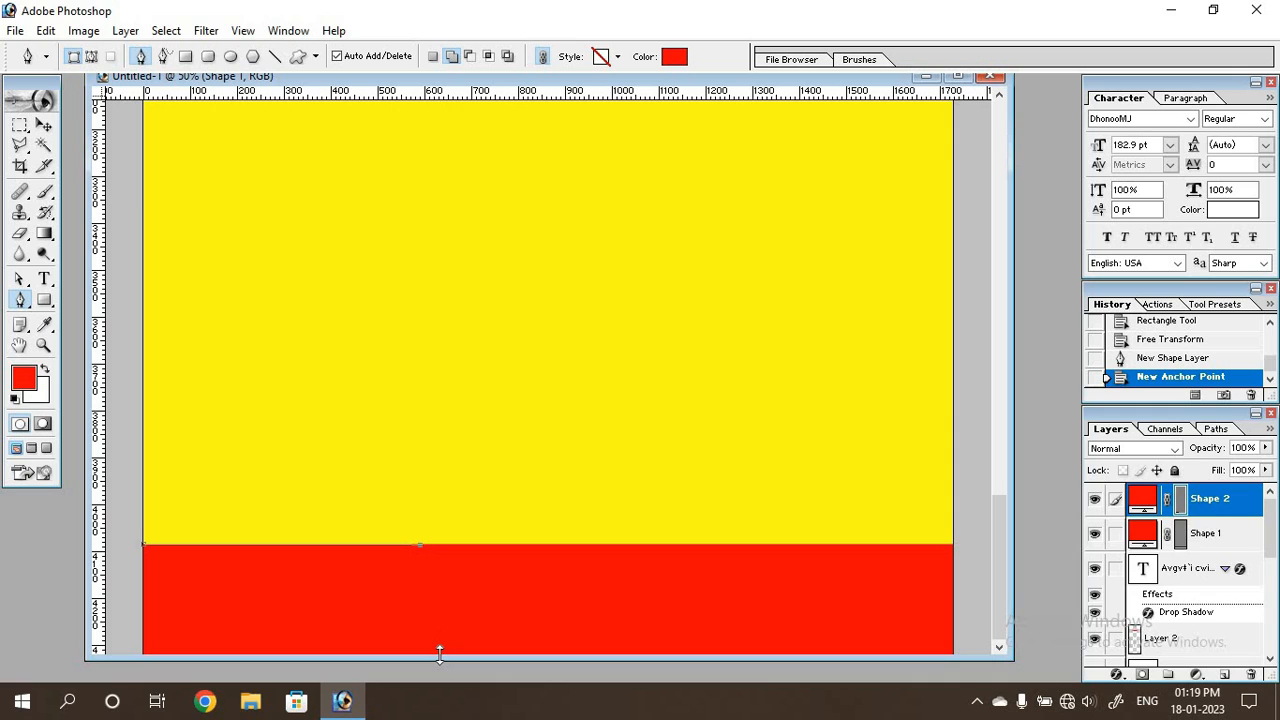
left_click_drag(440, 655, 476, 698)
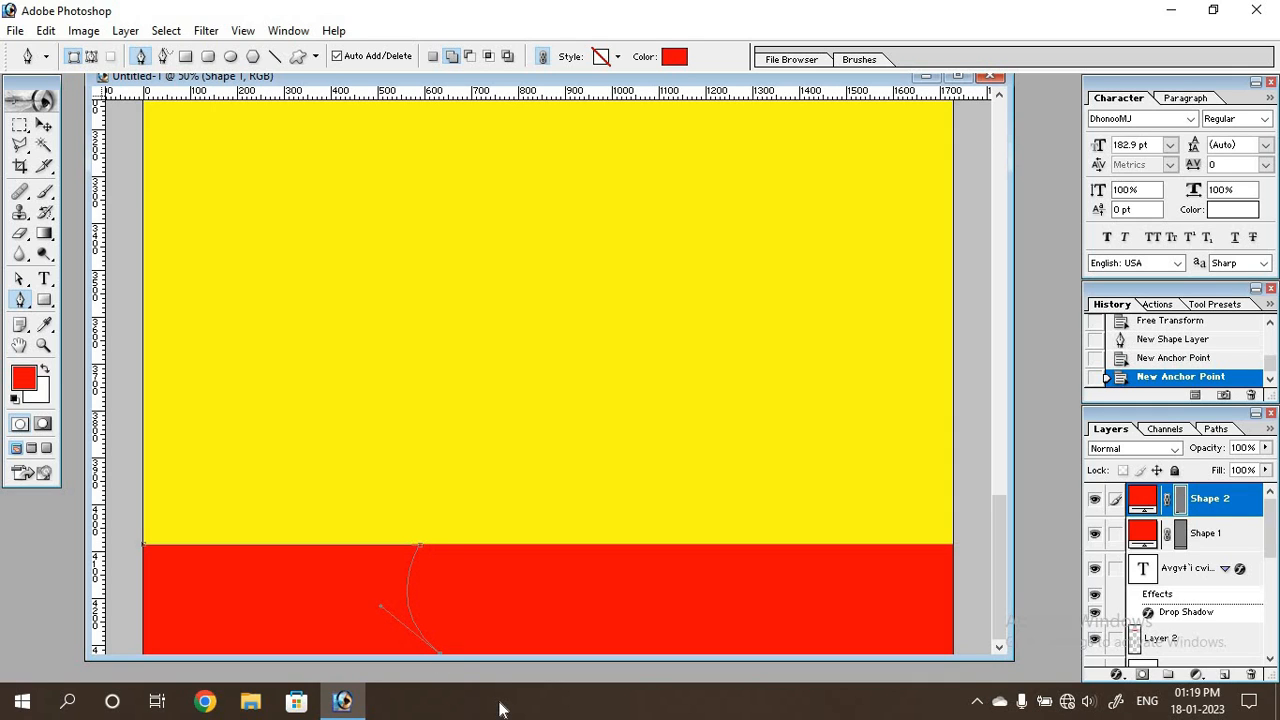
left_click(440, 658)
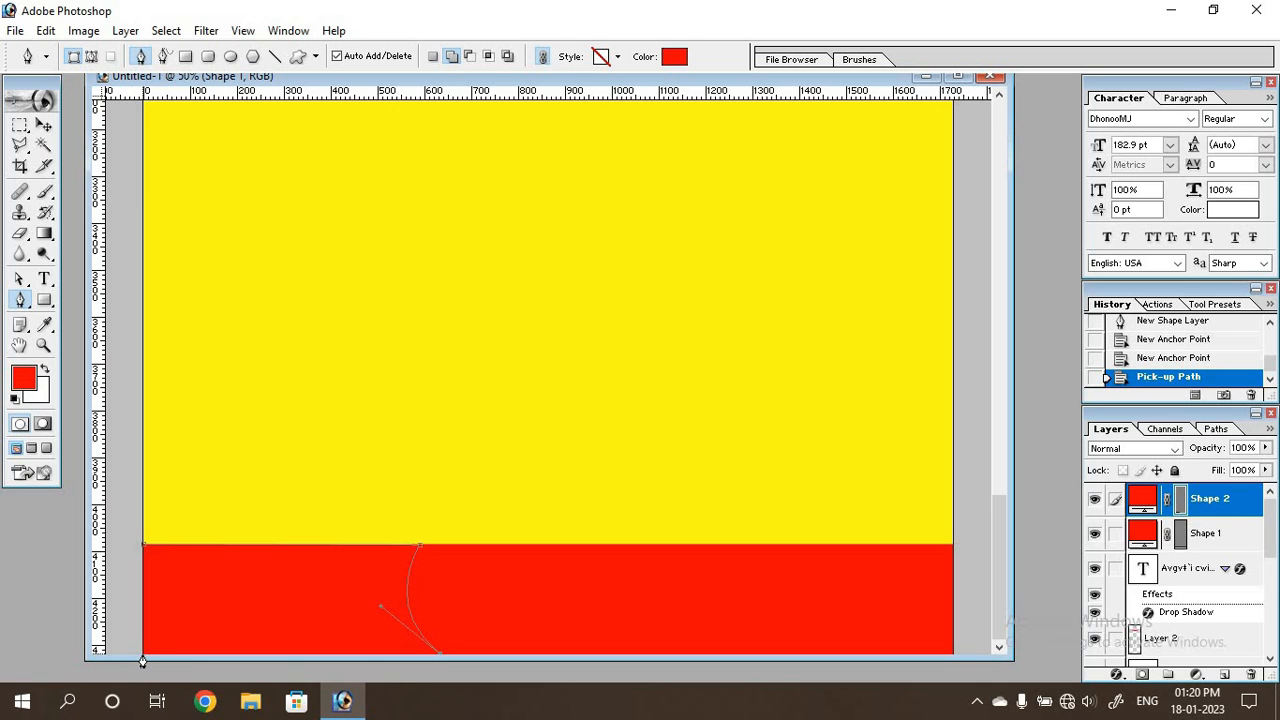
left_click(142, 658)
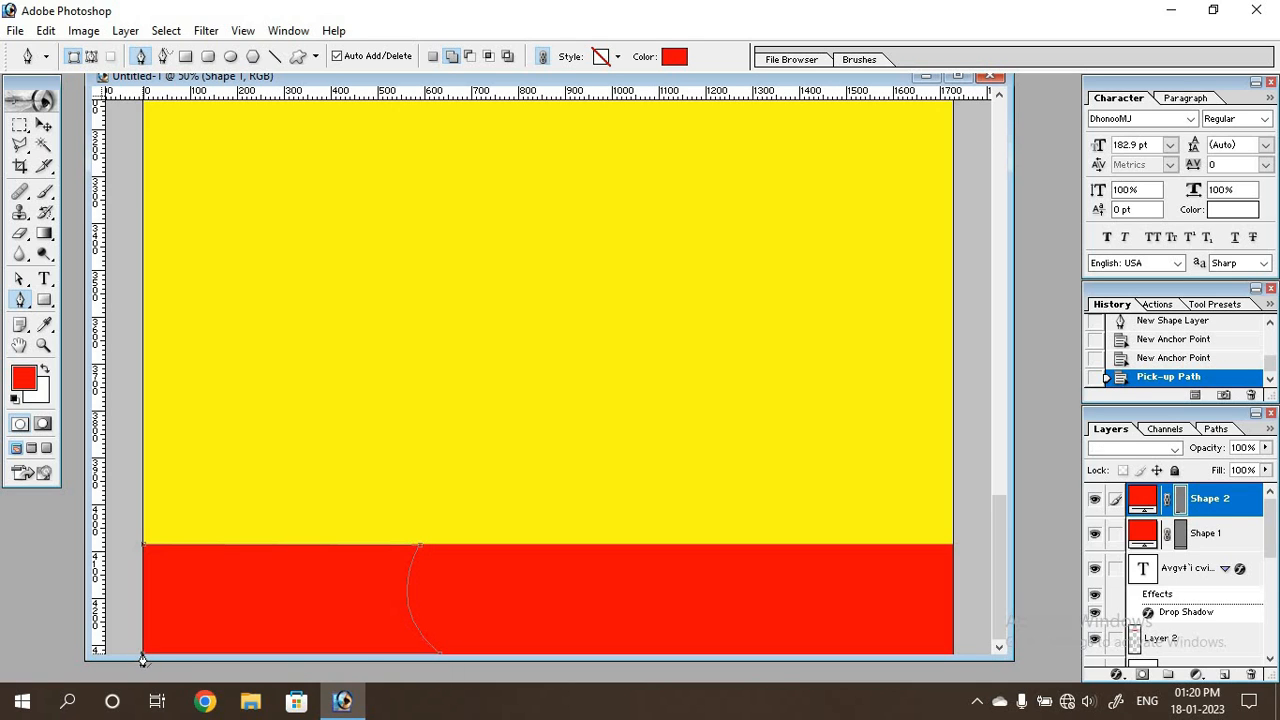
left_click(143, 553)
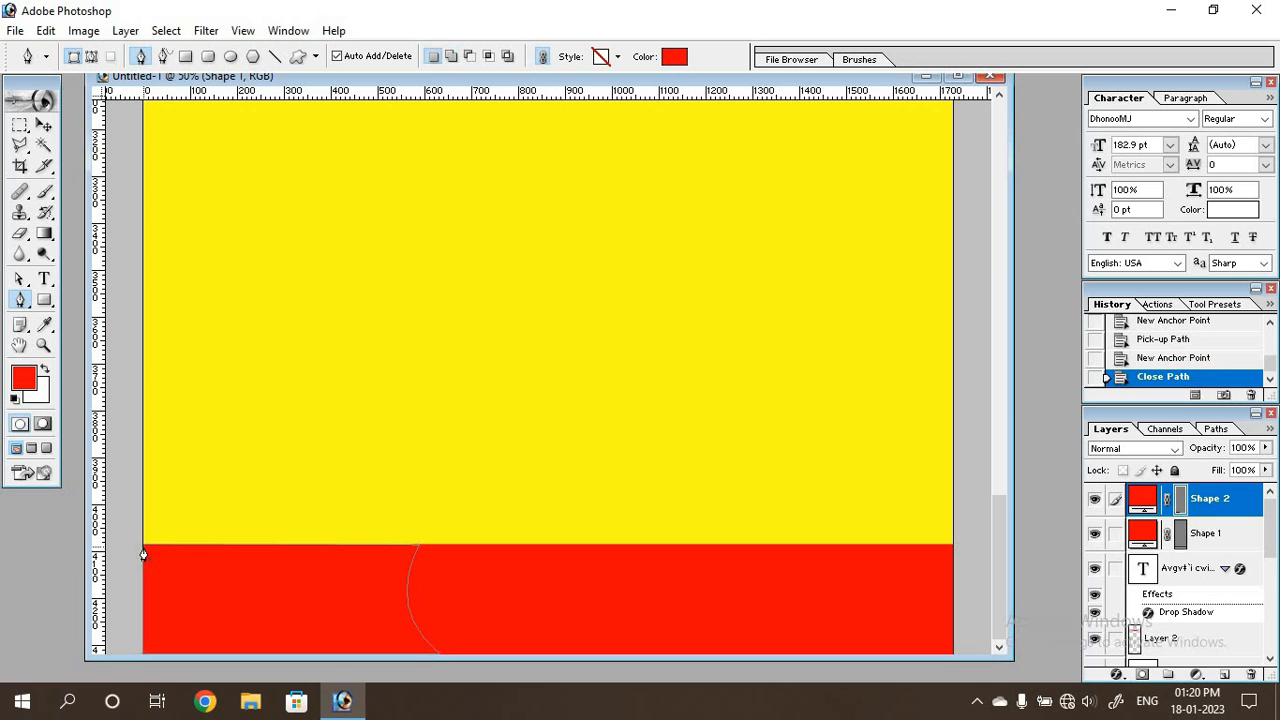
Recolour the new curved footer shape to dark green 009904.
double_click(1141, 502)
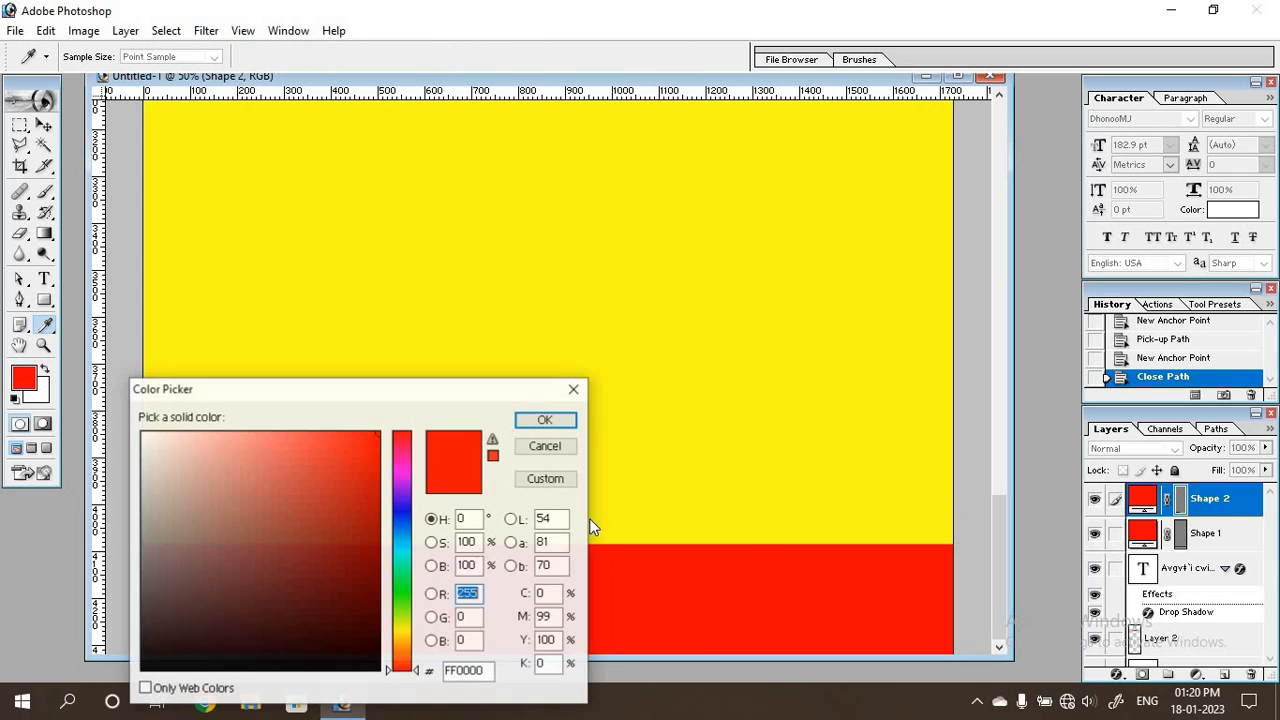
left_click(401, 591)
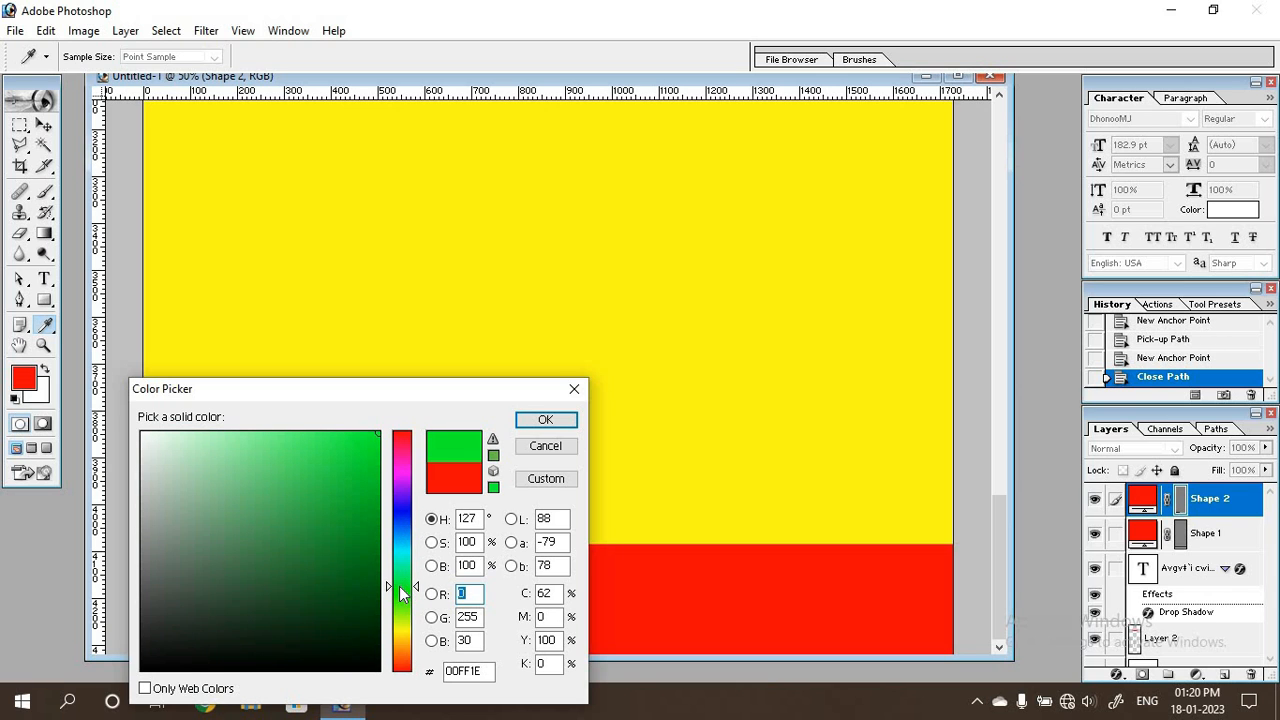
left_click_drag(372, 530, 394, 527)
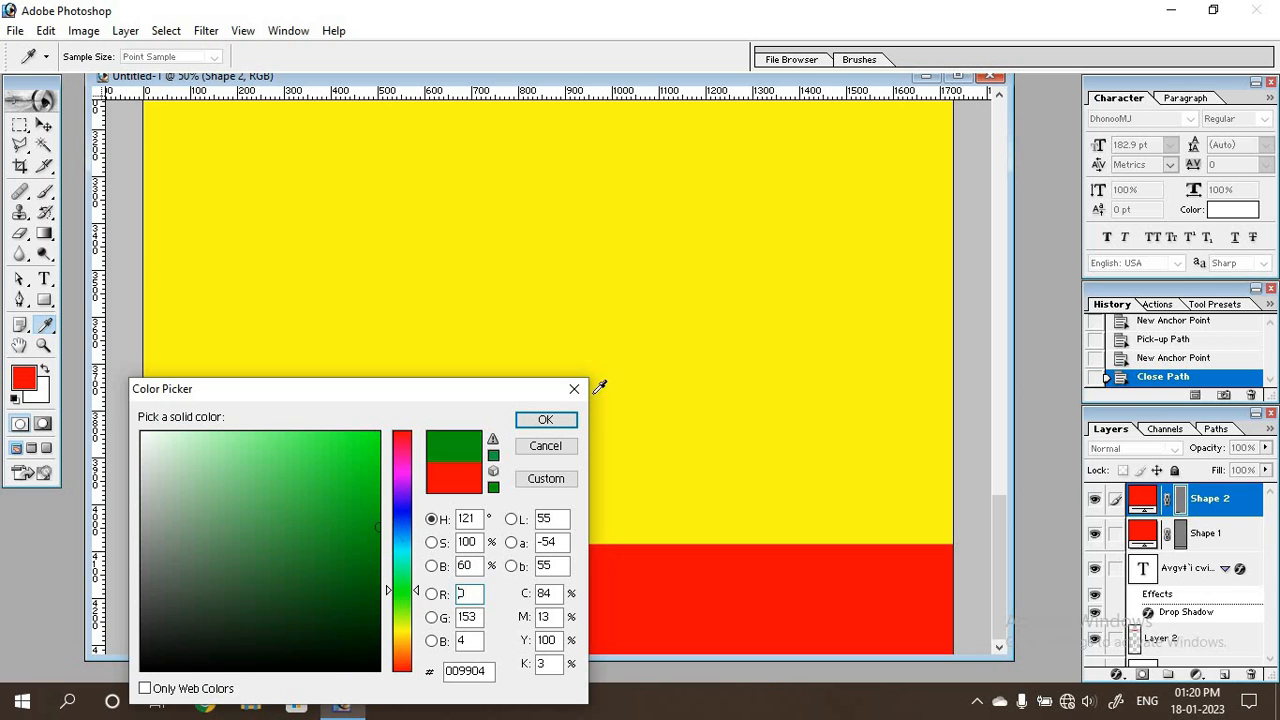
left_click(545, 419)
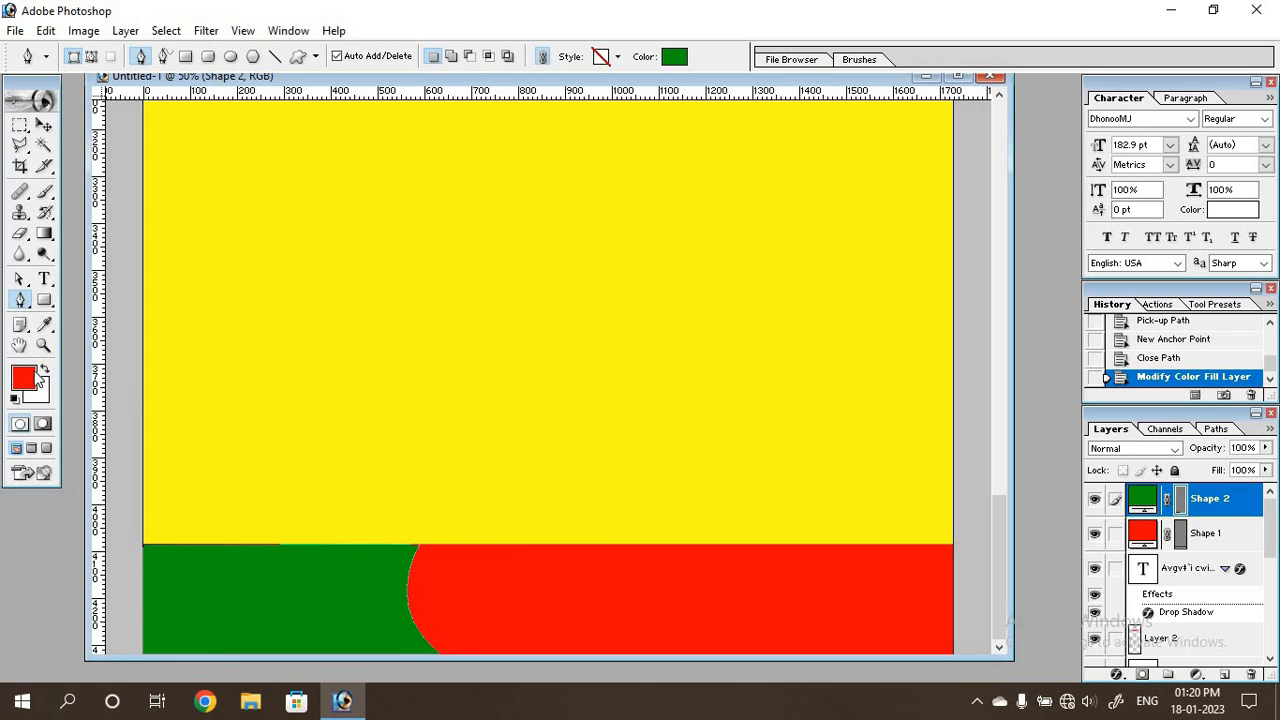
Move the green shape's upper-right anchor about 50 px left and pull the lower anchor's curve handle outward to deepen the curve.
left_click(20, 279)
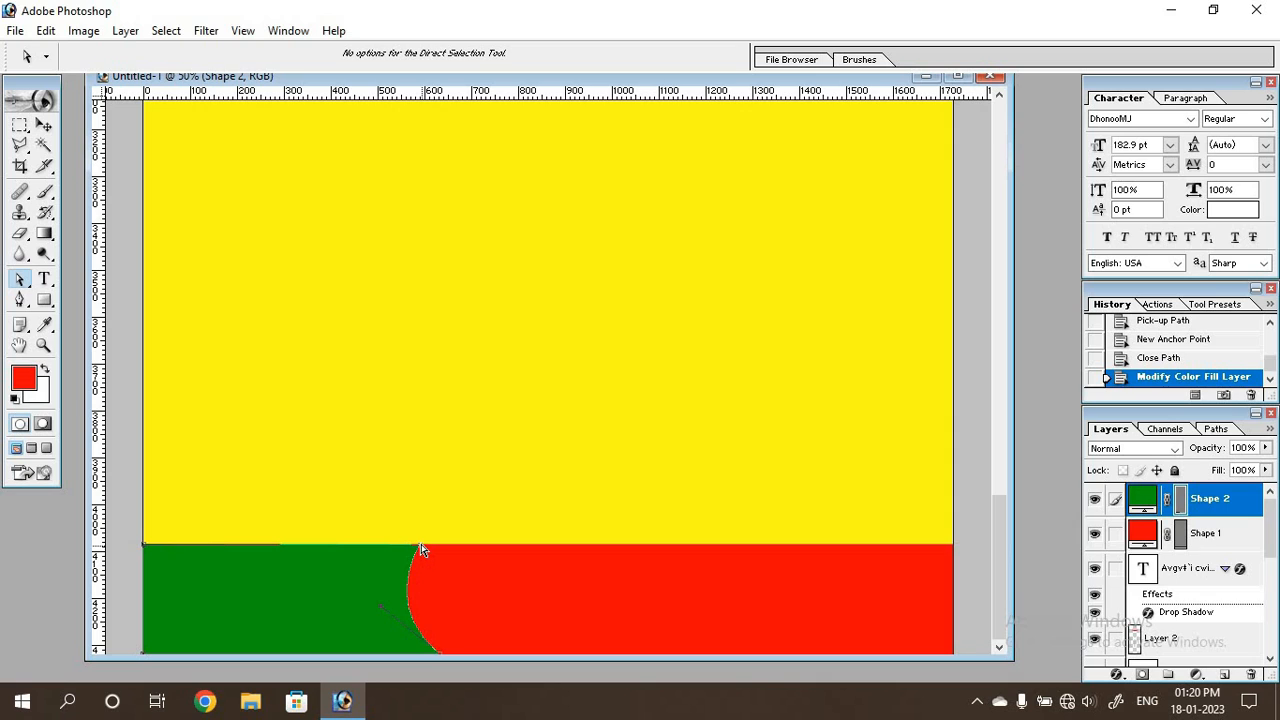
key("shift+Left")
key("shift+Left")
key("shift+Left")
key("shift+Left")
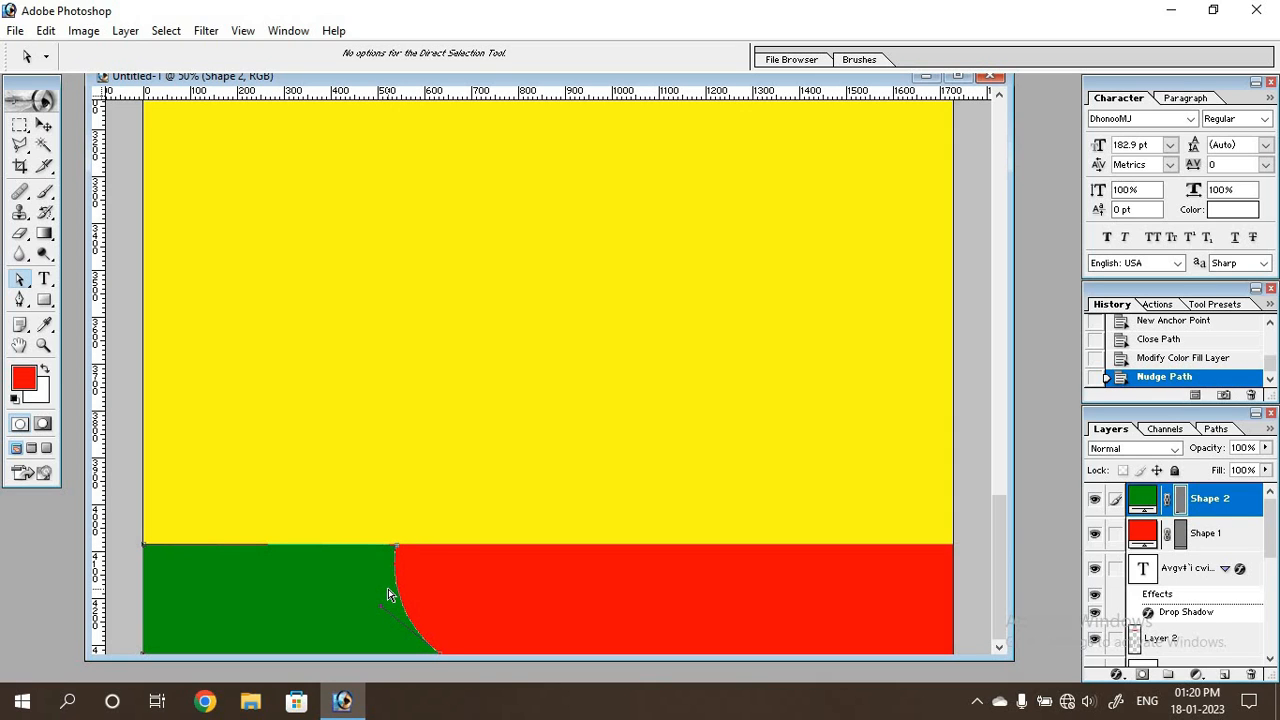
left_click(20, 300)
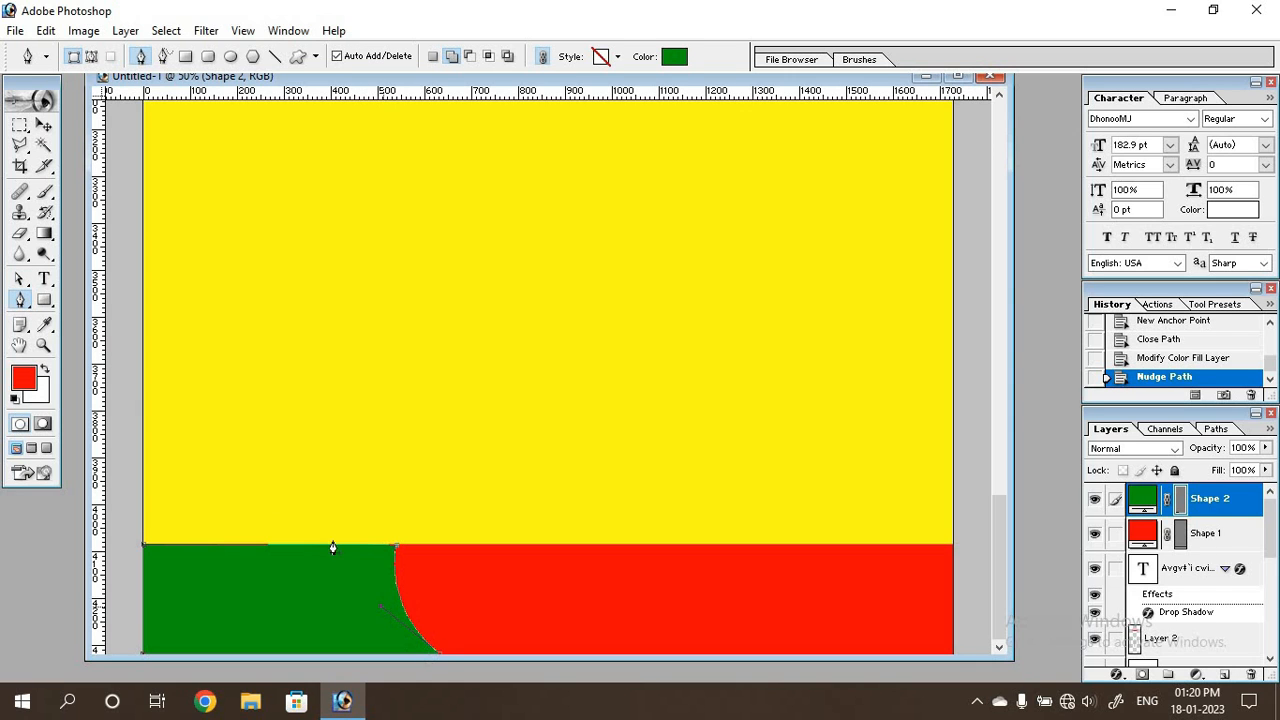
left_click(44, 124)
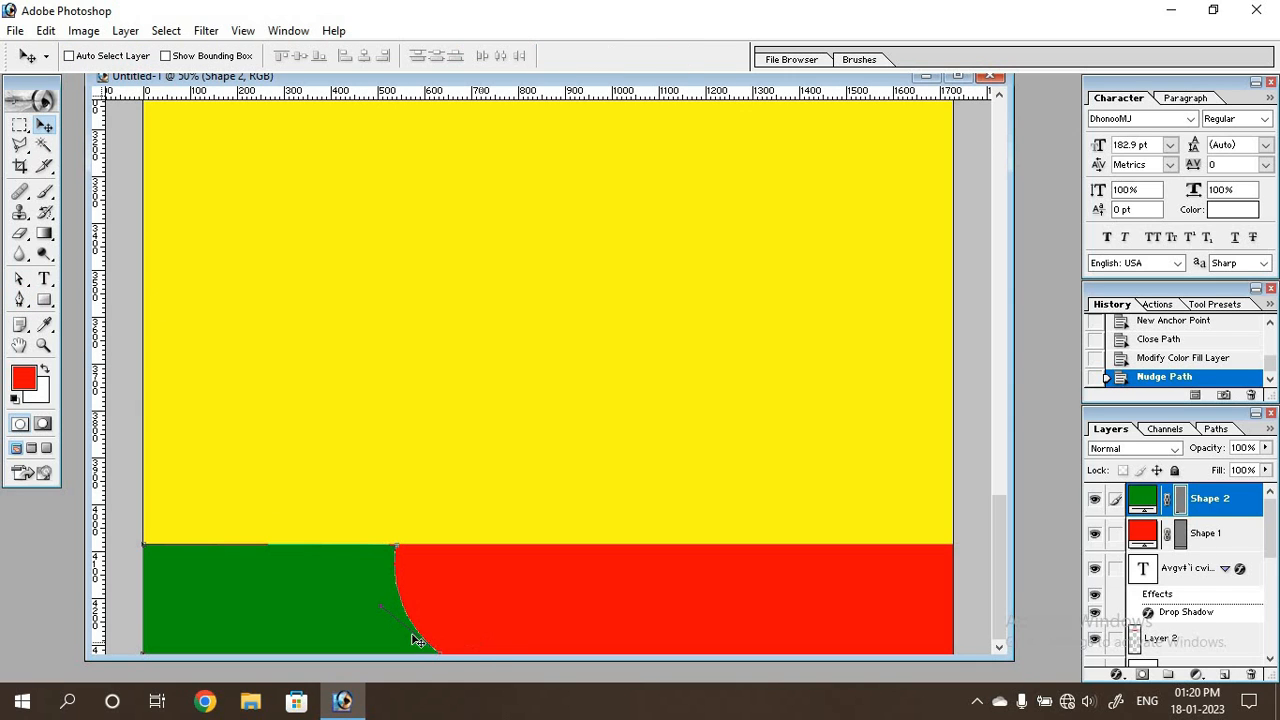
left_click(20, 280)
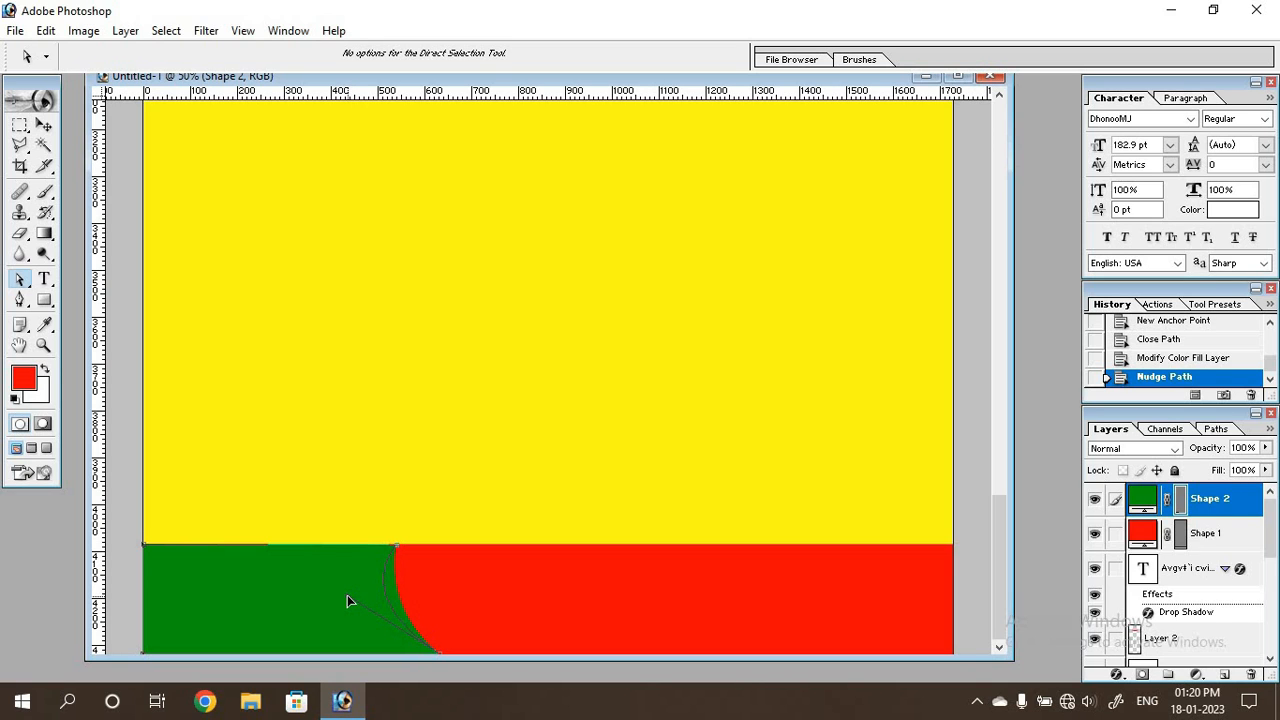
left_click_drag(347, 595, 348, 597)
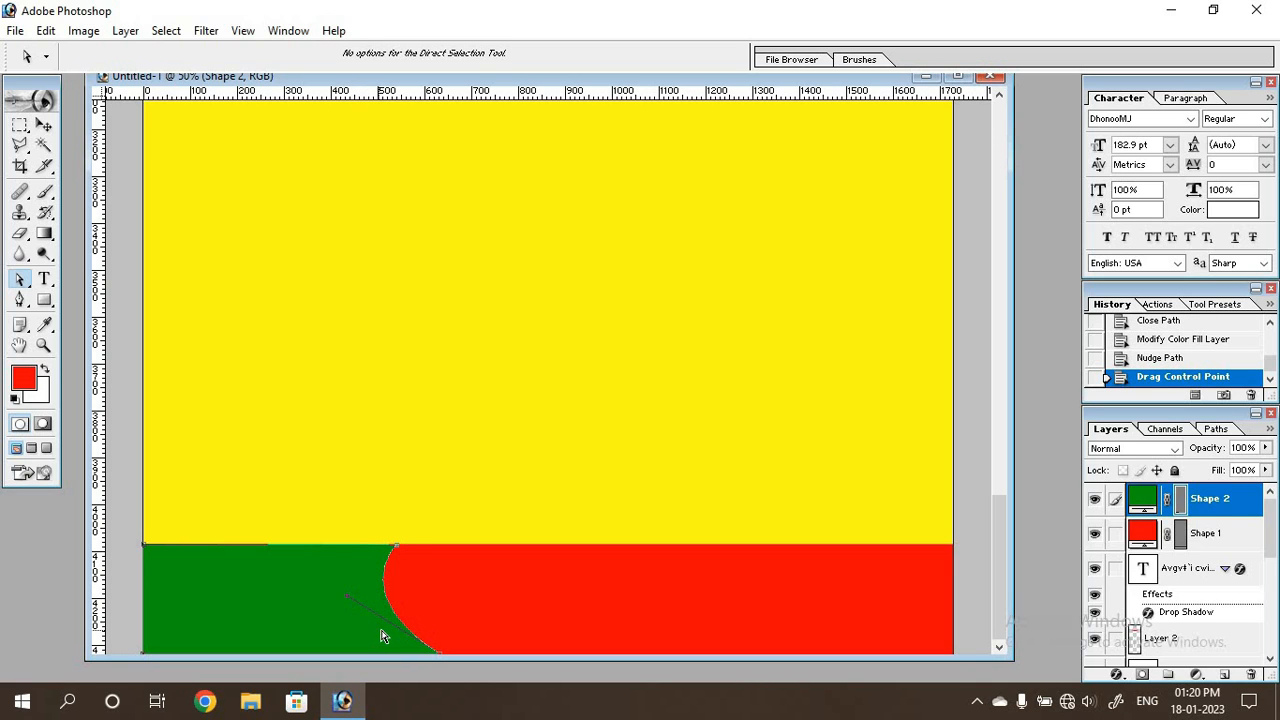
key("Return")
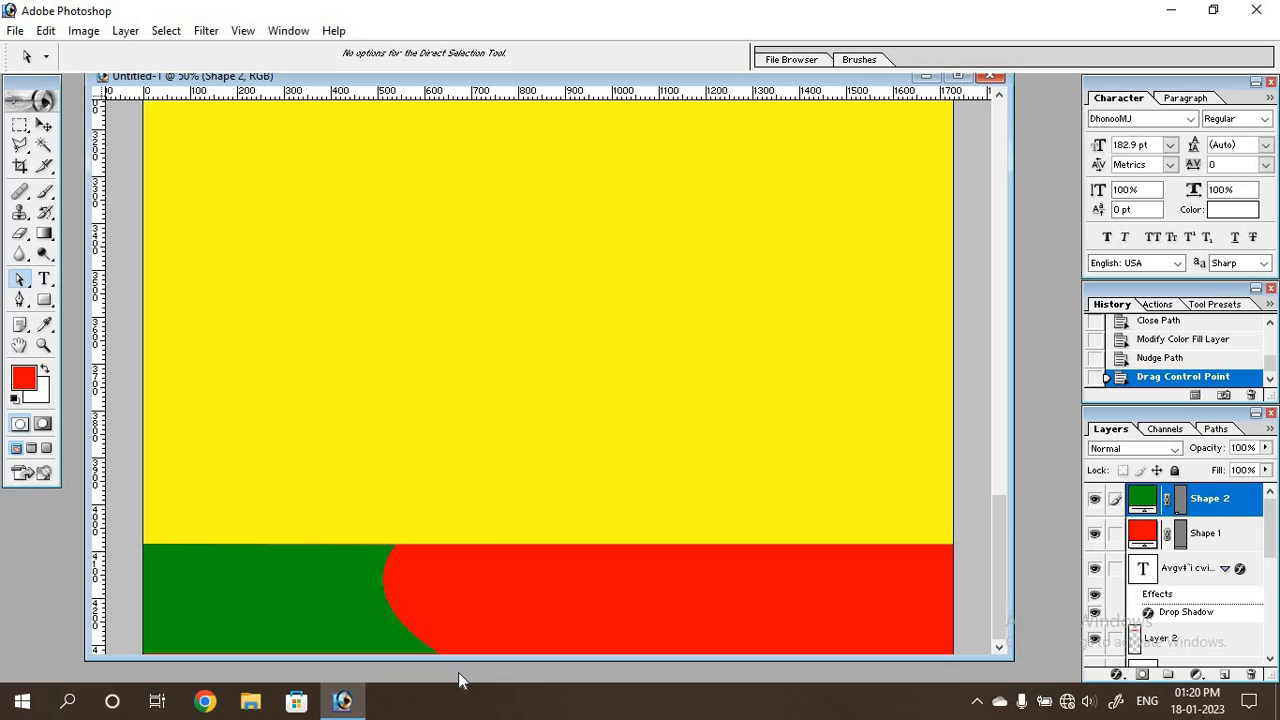
Draw a closed Pen crescent, about 100 px wide at its top, along the green shape's curved edge and adjust its outer curve handle to follow it.
left_click(20, 300)
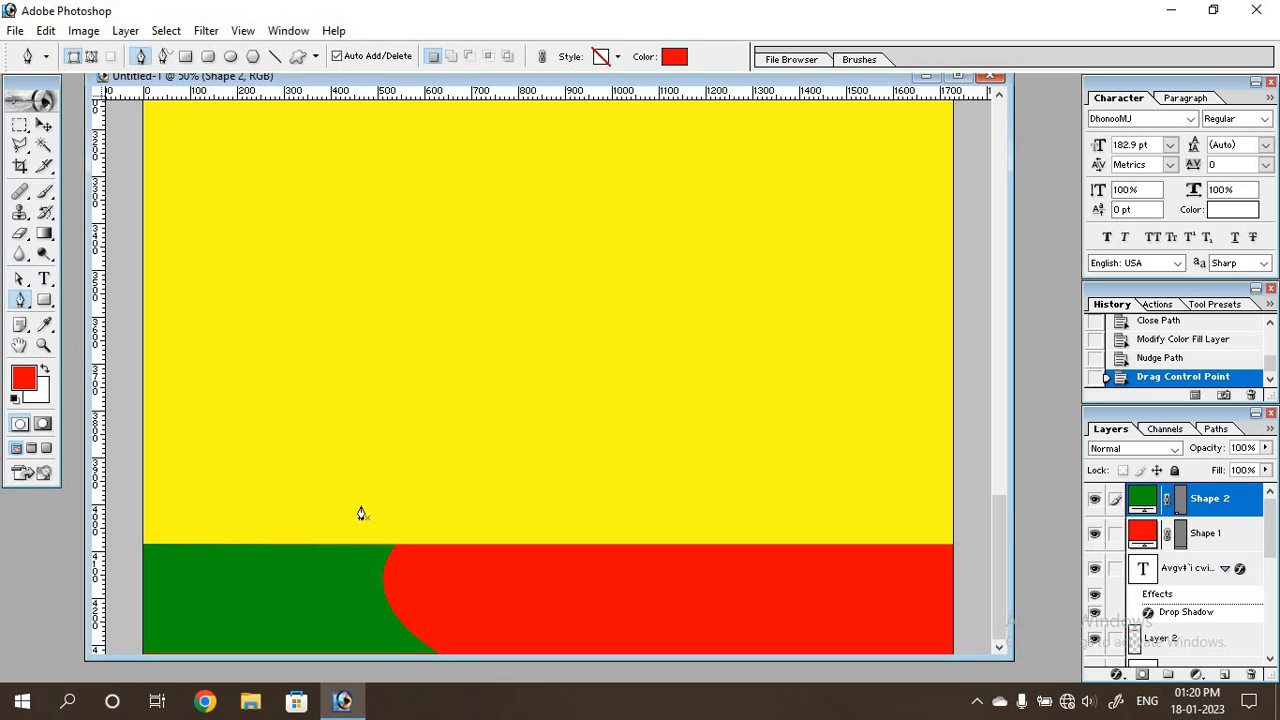
left_click(436, 650)
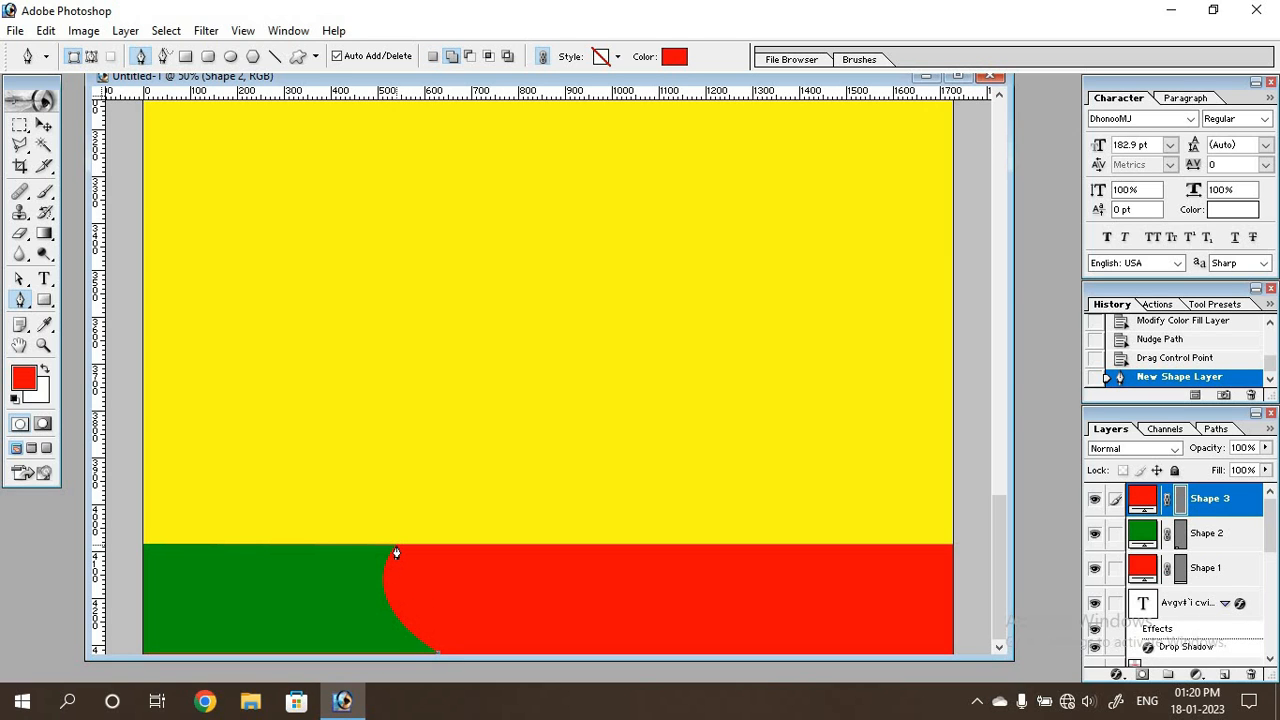
left_click_drag(396, 548, 444, 480)
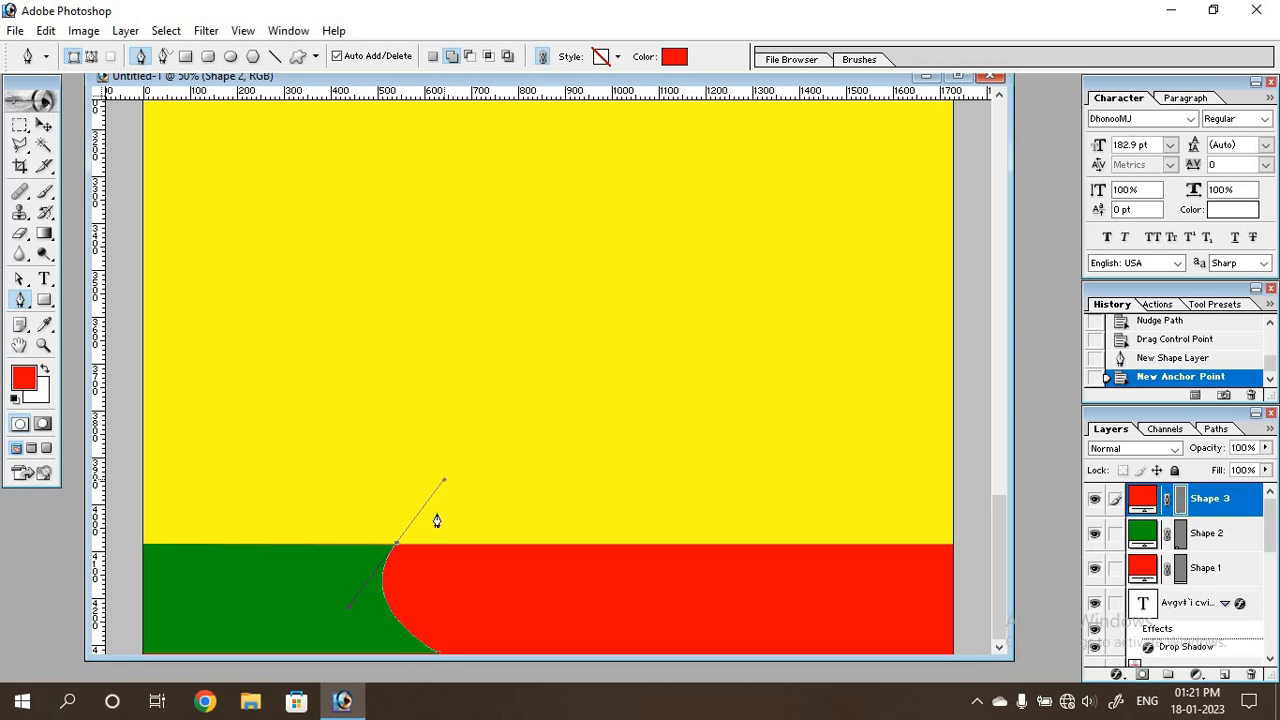
left_click(395, 549)
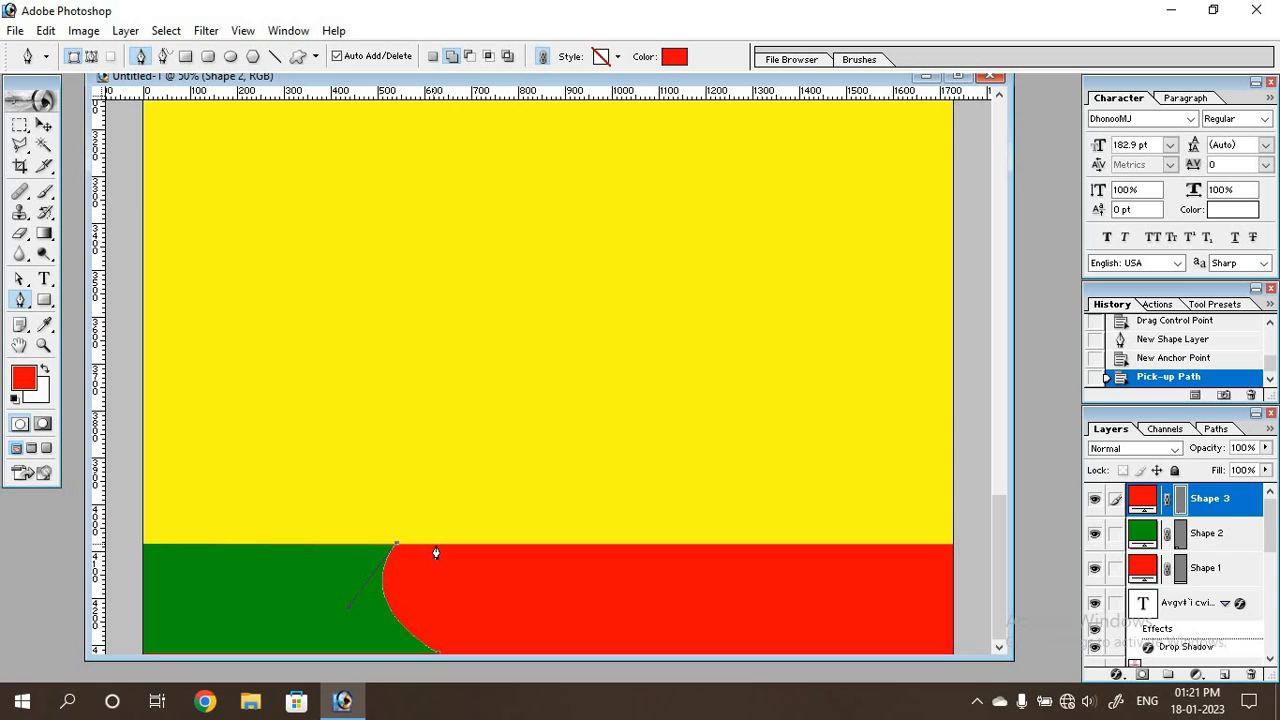
left_click(443, 548)
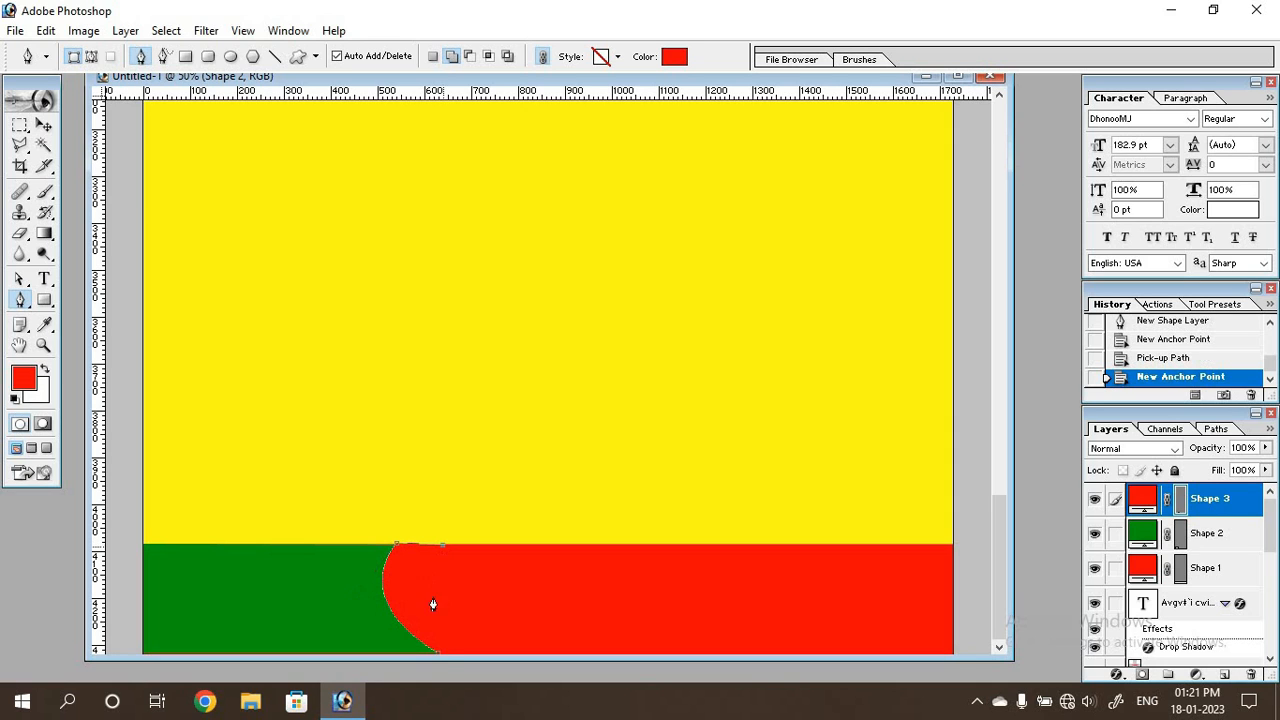
left_click_drag(441, 656, 505, 716)
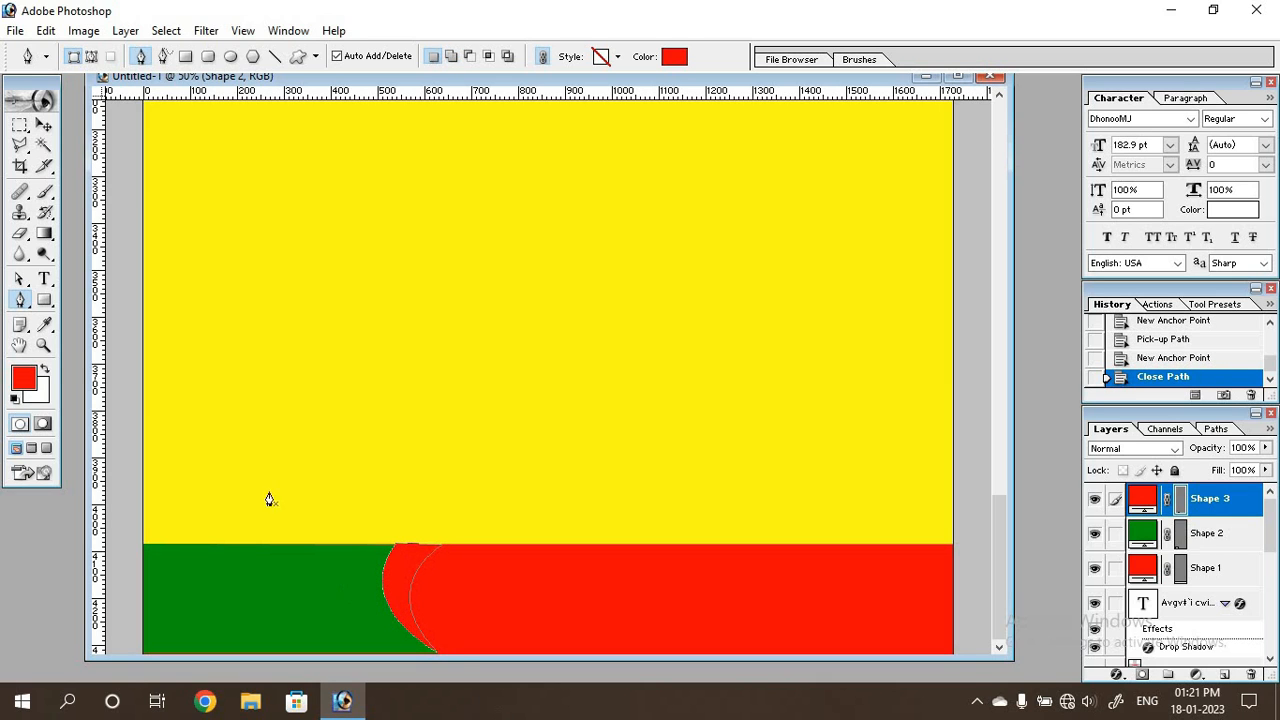
left_click(20, 281)
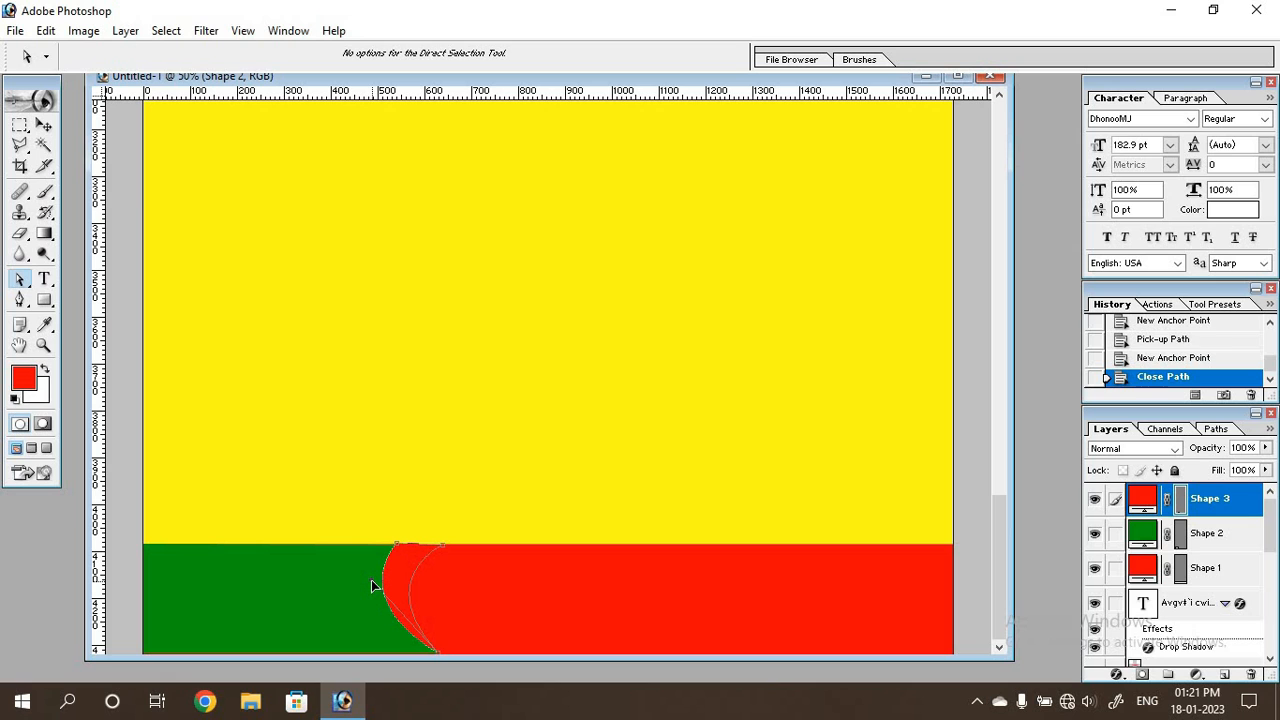
left_click_drag(372, 586, 372, 587)
key("Return")
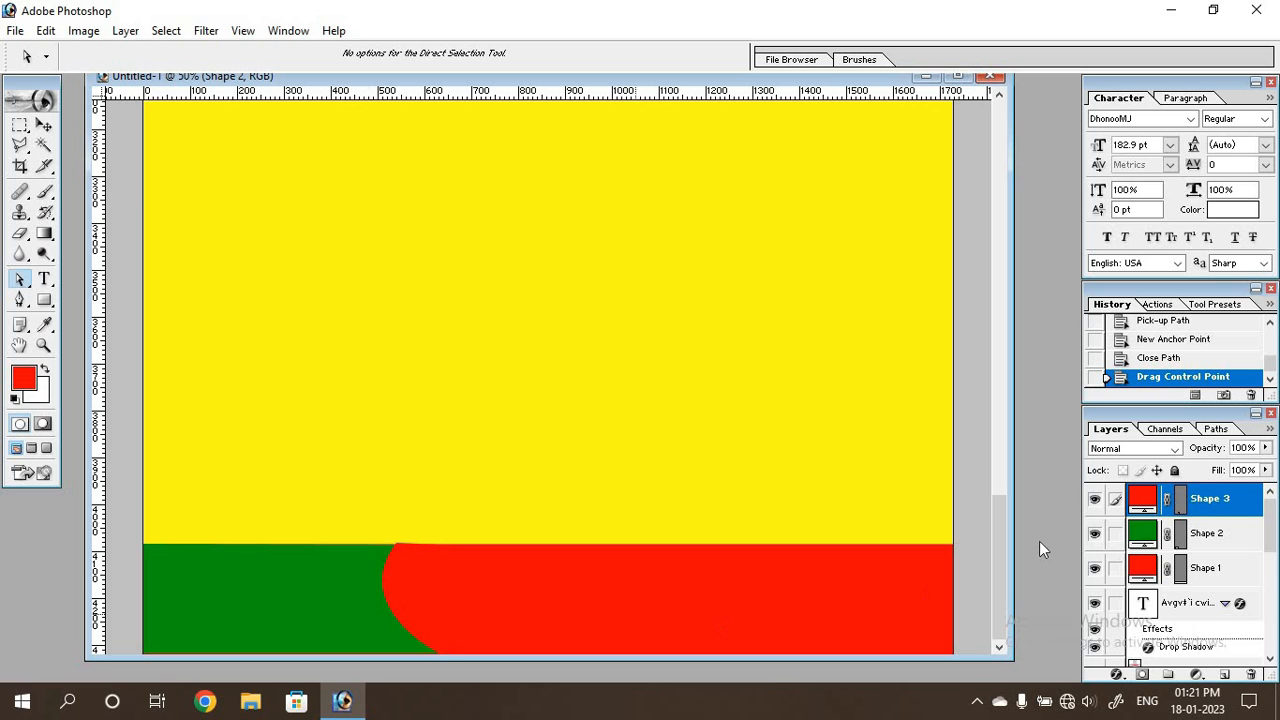
Try white FFFFFF as the fill colour of the crescent between the green and red footer areas.
double_click(1148, 505)
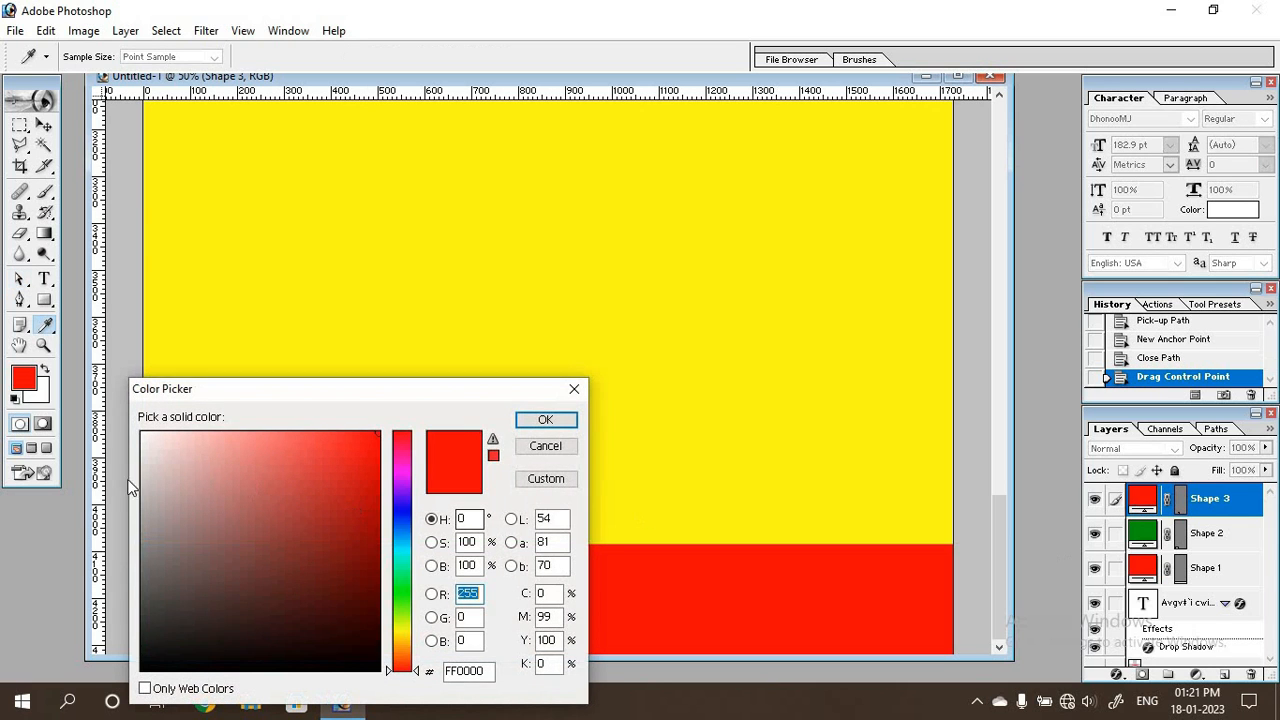
left_click_drag(156, 462, 20, 328)
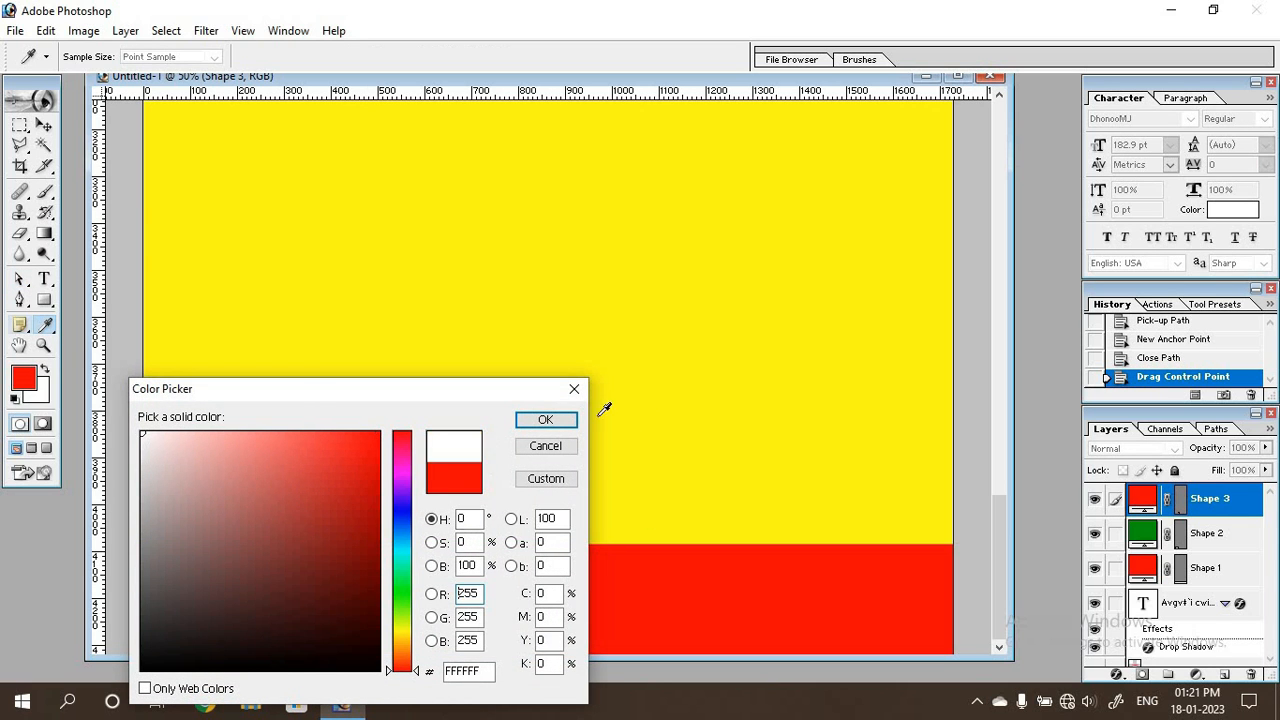
left_click(545, 420)
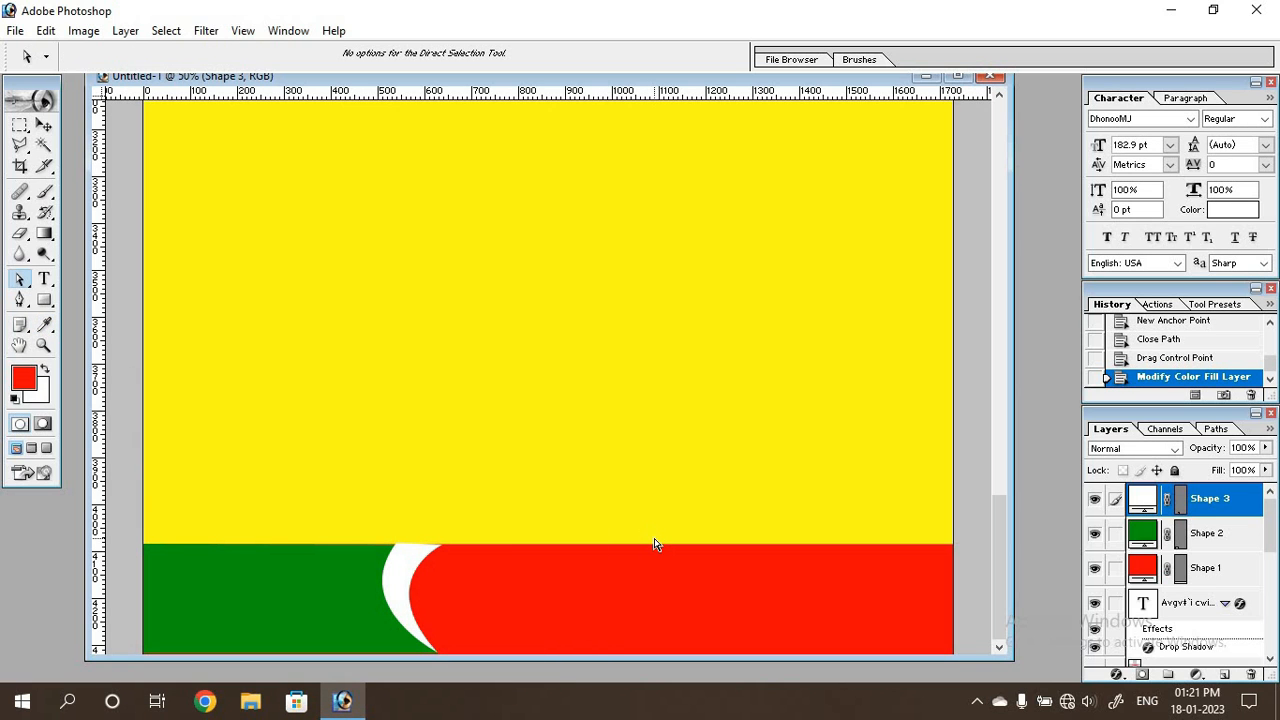
key("ctrl+minus")
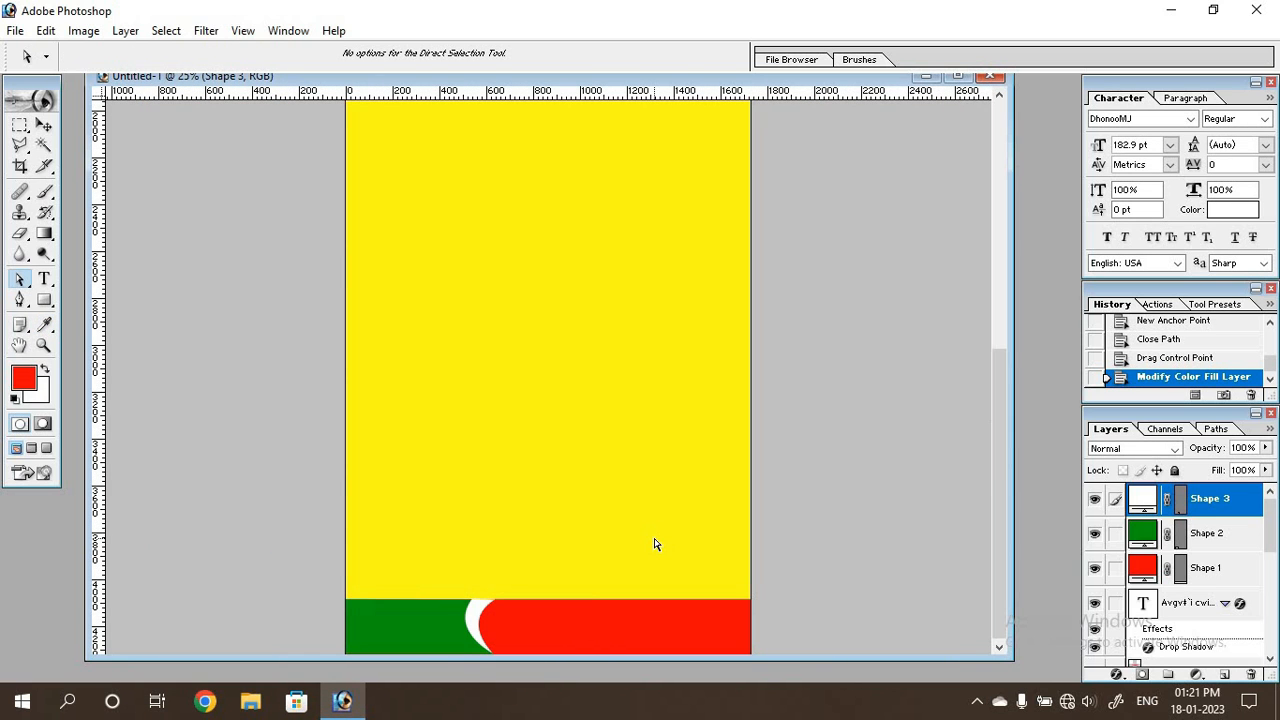
key("ctrl+plus")
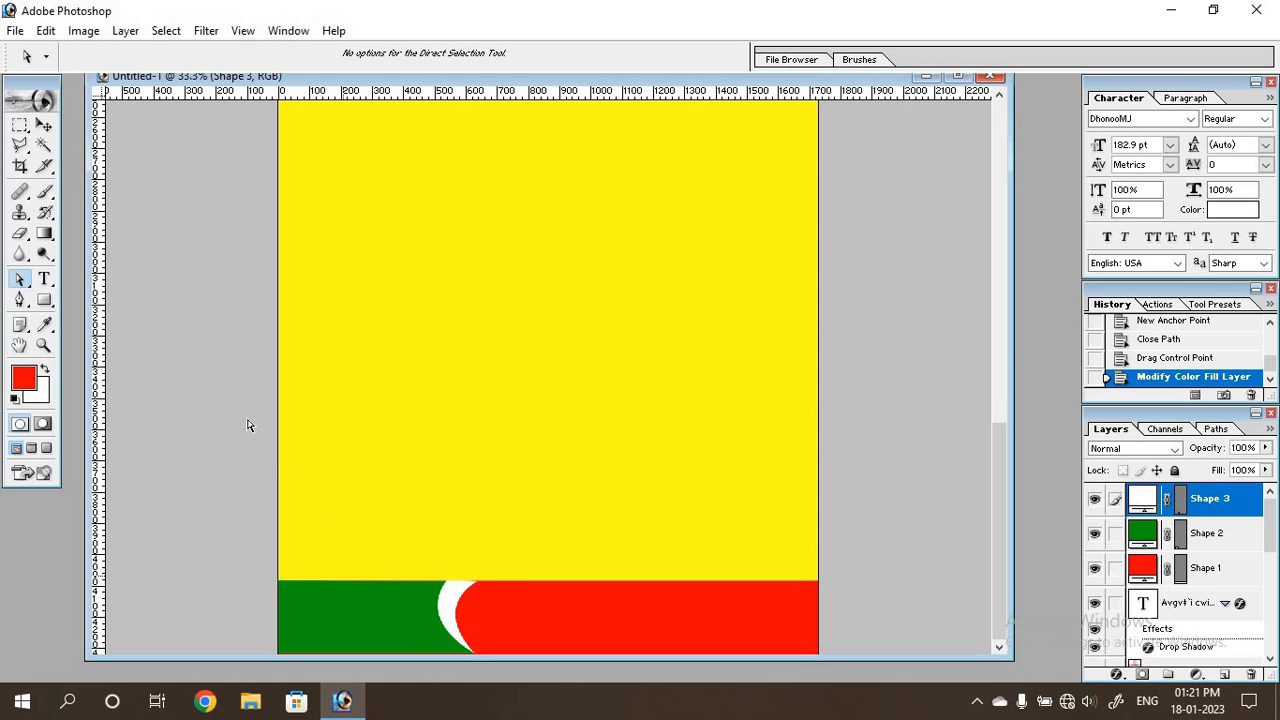
Try black and the banner's background yellow as fill colours for the footer crescent.
left_click(44, 125)
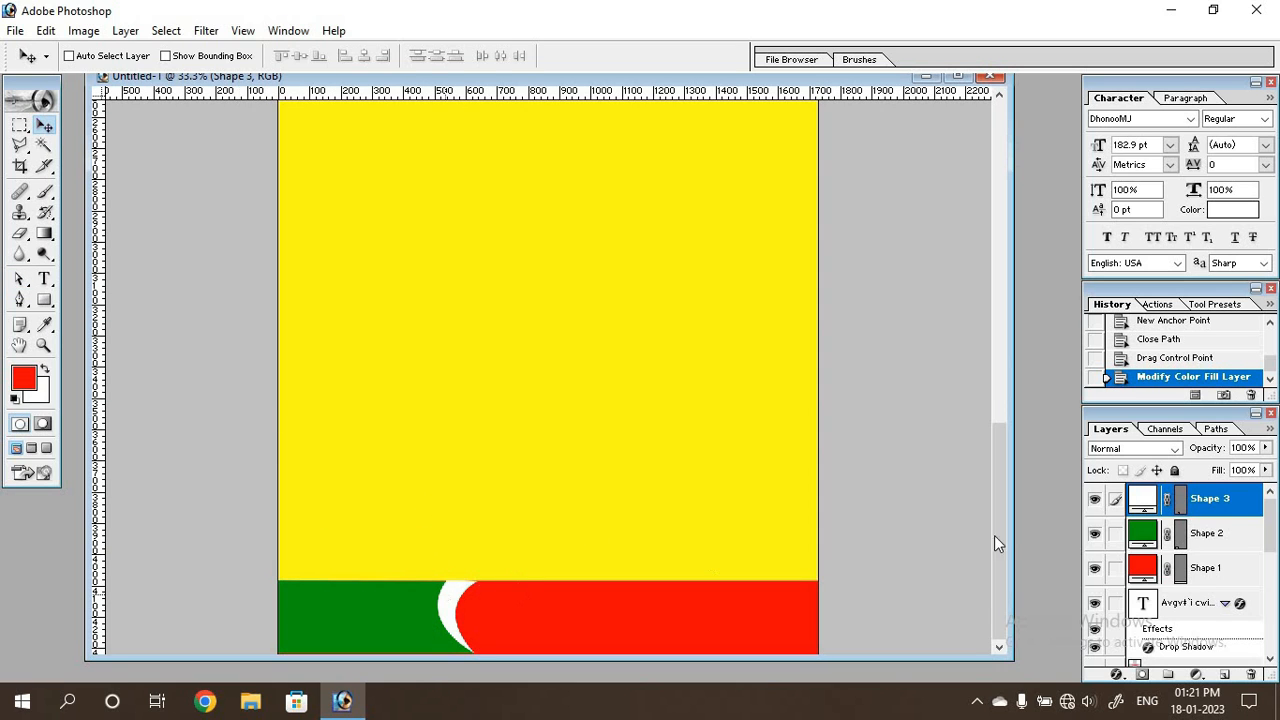
double_click(1148, 508)
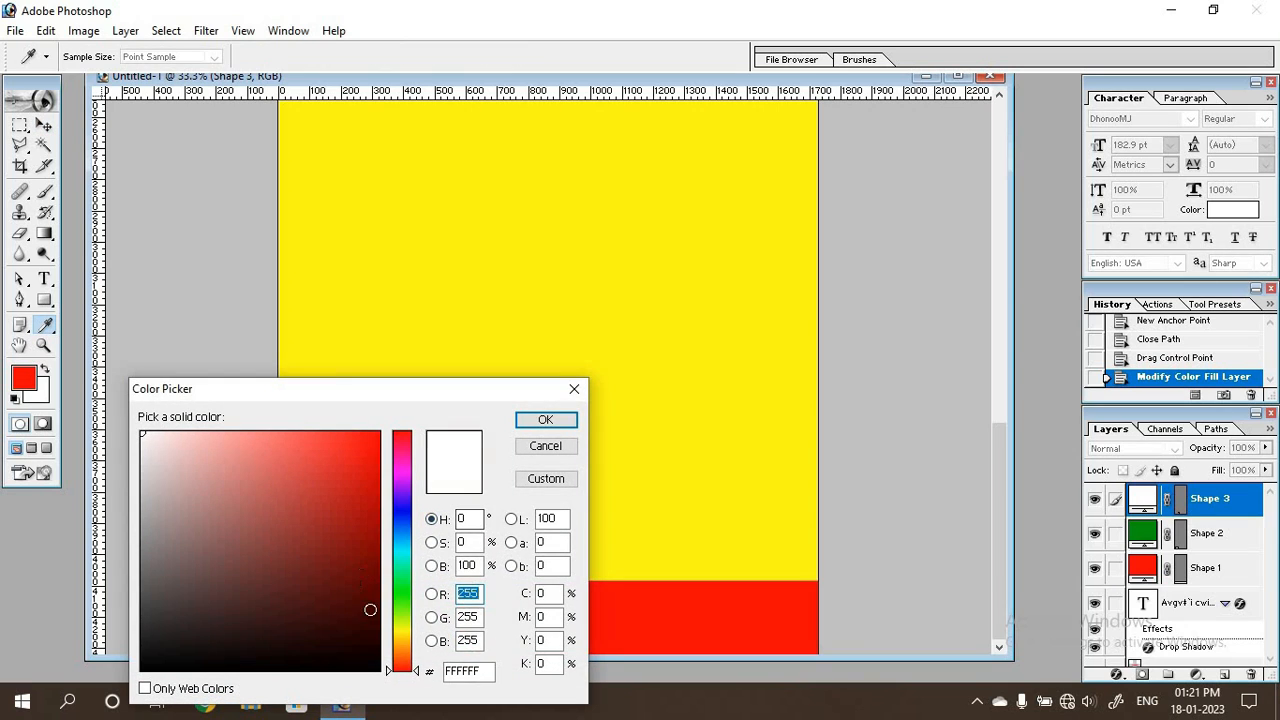
left_click_drag(371, 611, 381, 671)
left_click(545, 420)
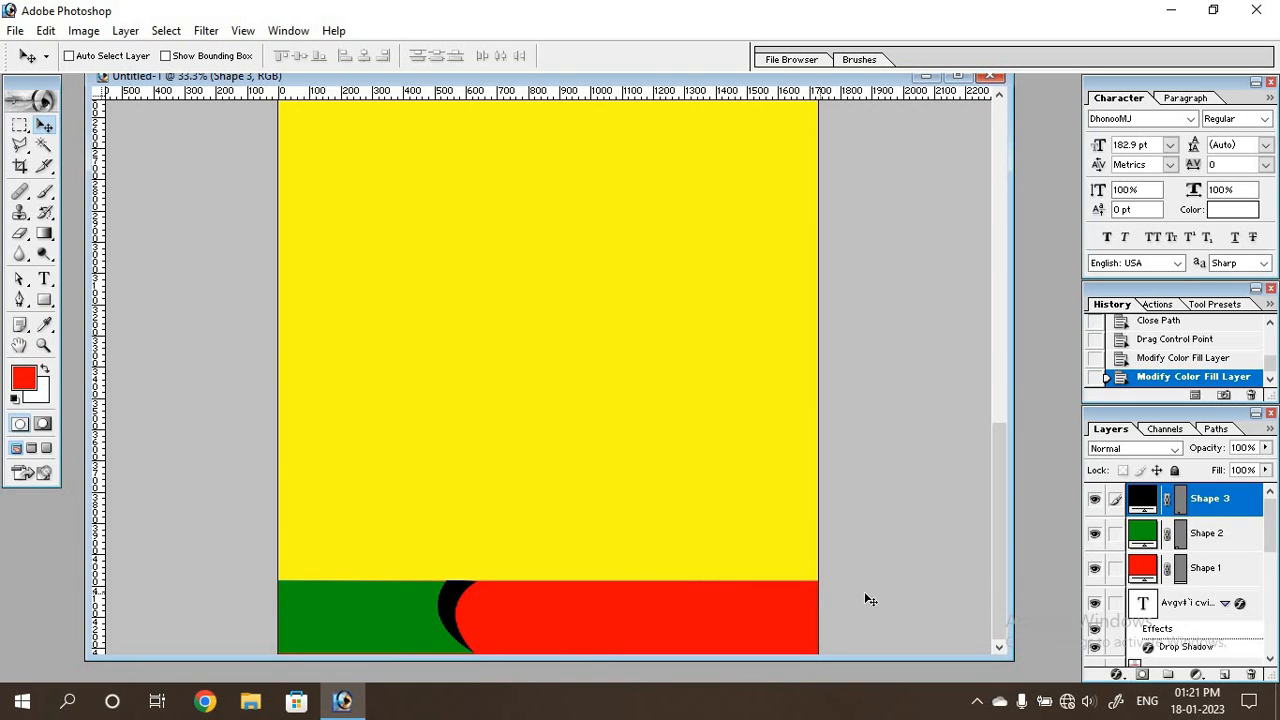
double_click(1148, 500)
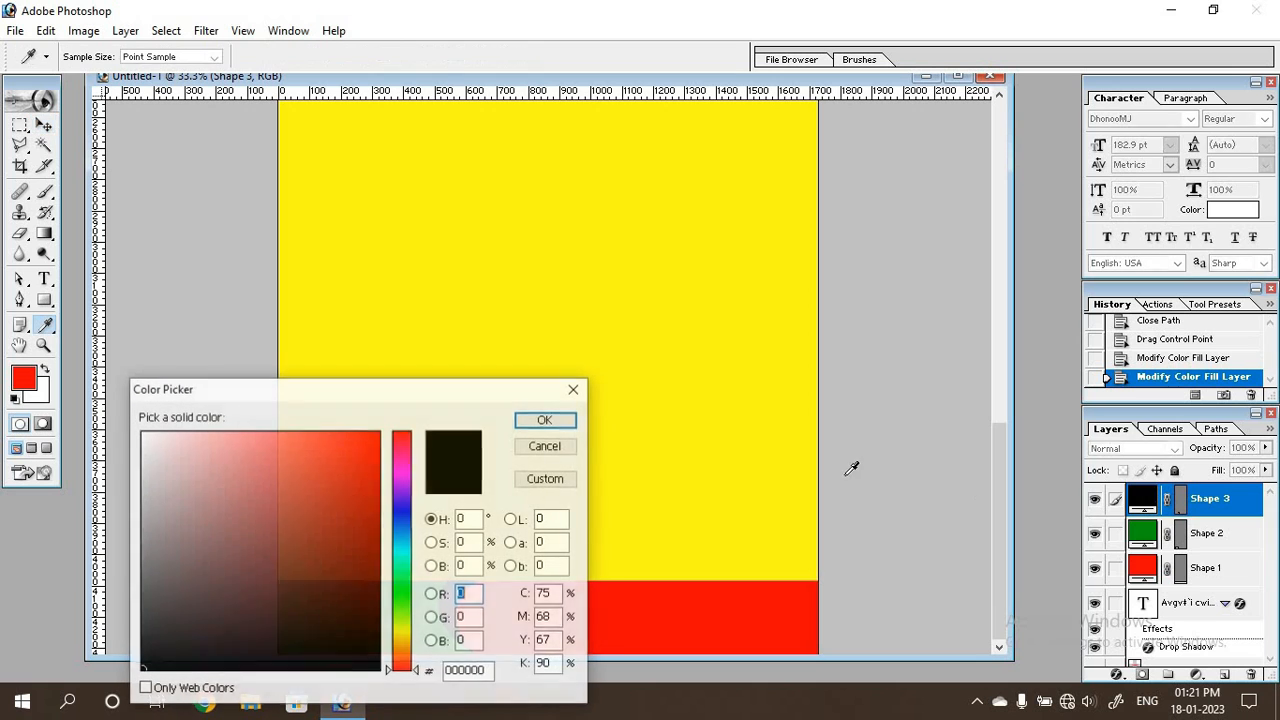
left_click(738, 474)
key("Return")
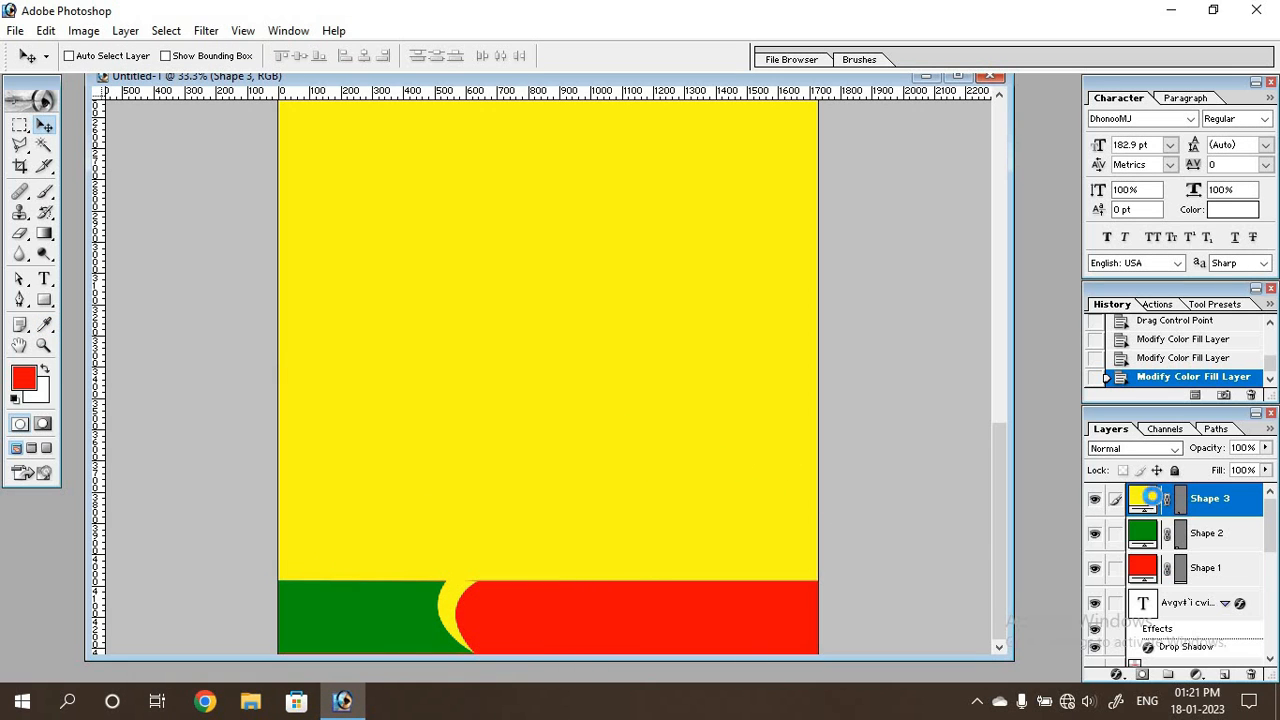
Recolour the footer crescent to light blue 00BAFF.
double_click(1150, 499)
left_click(401, 540)
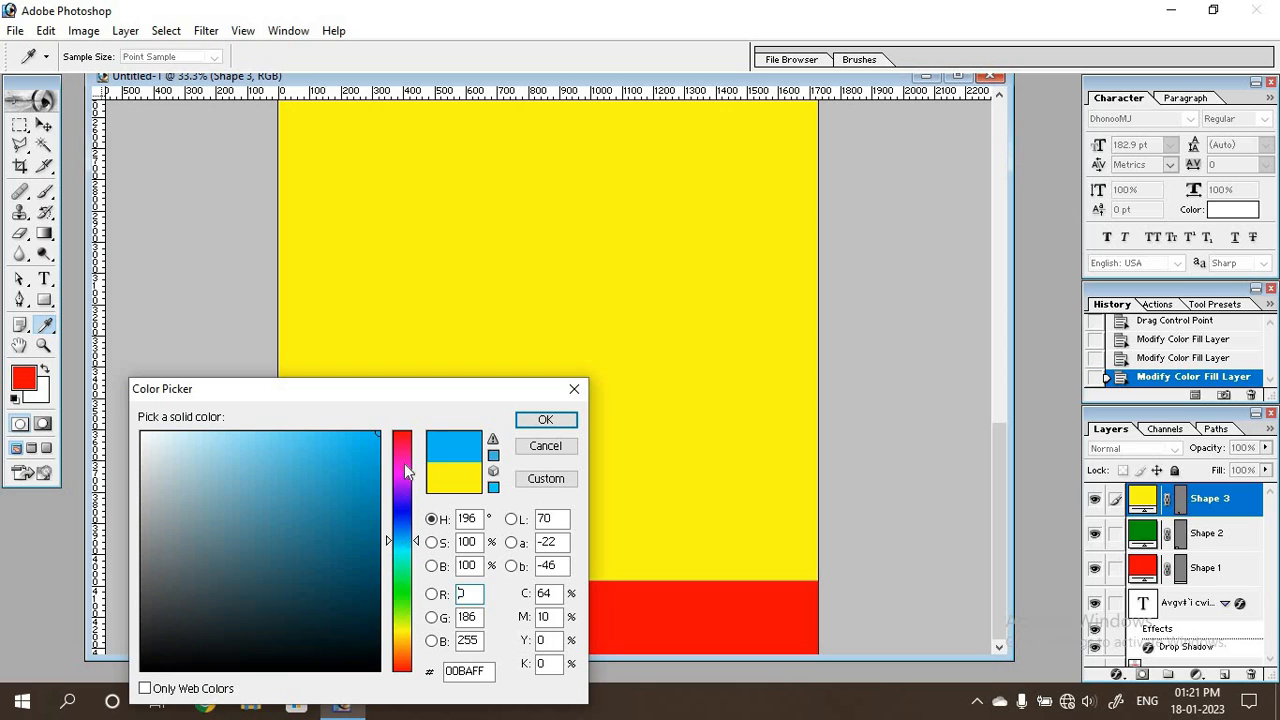
left_click(545, 420)
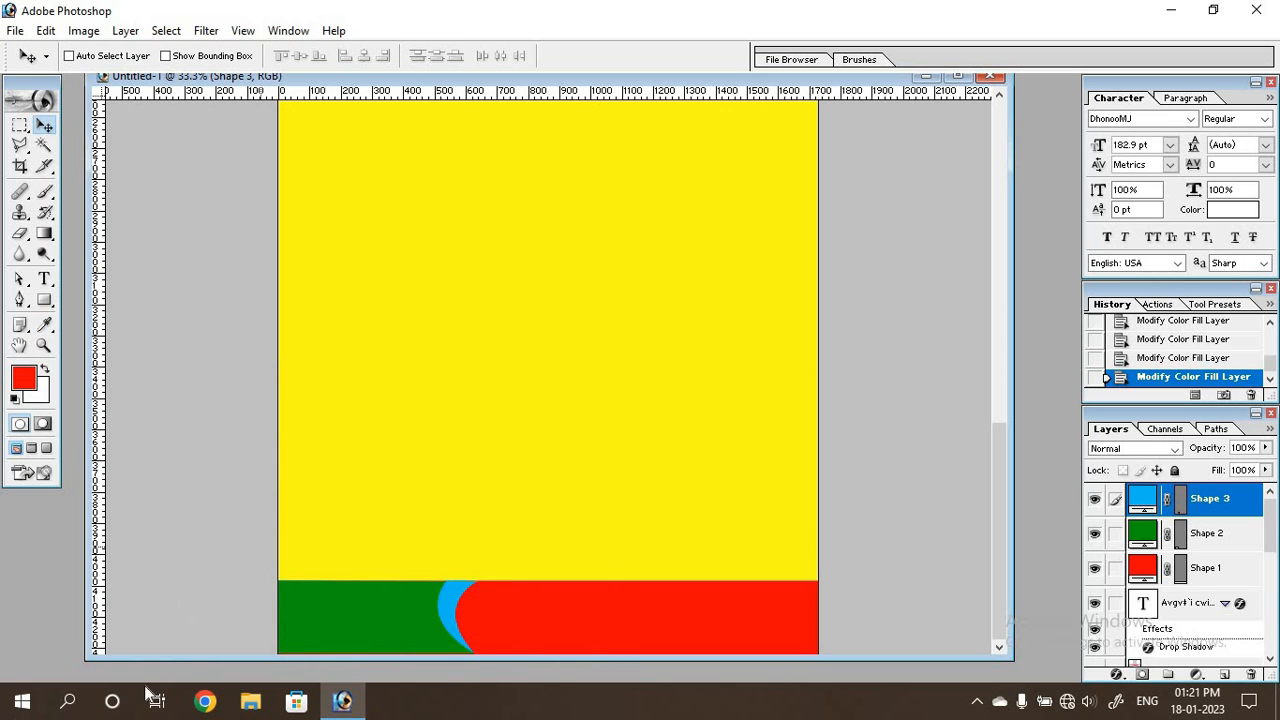
Open the WhatsApp icon image pngwing.com (2) from the icon logo folder.
double_click(42, 546)
left_click(683, 126)
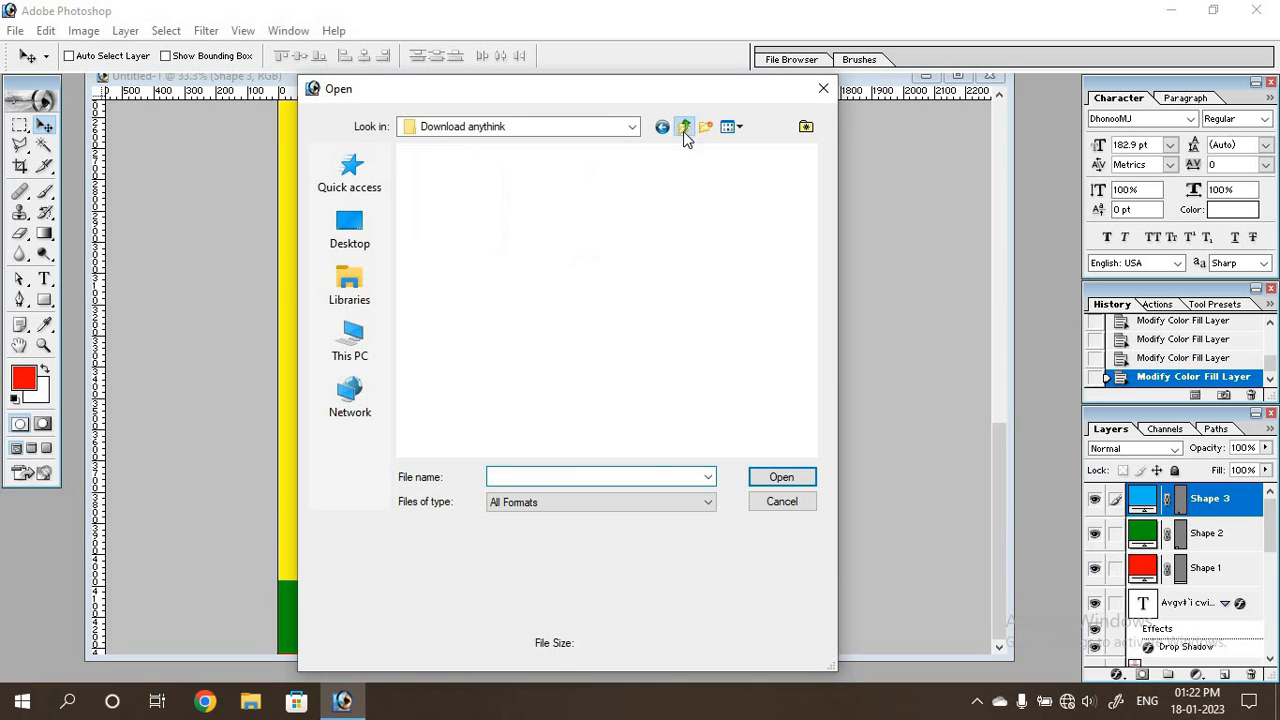
double_click(757, 208)
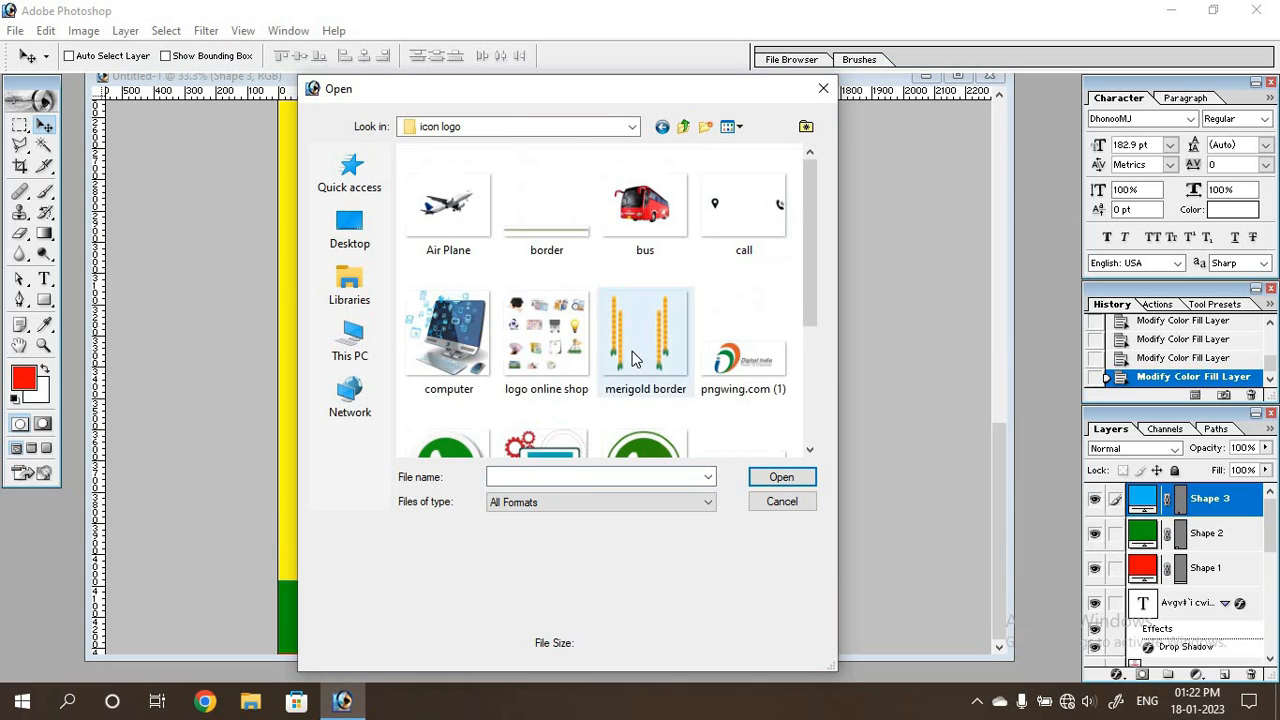
scroll(637, 360, "down", 3)
left_click(440, 258)
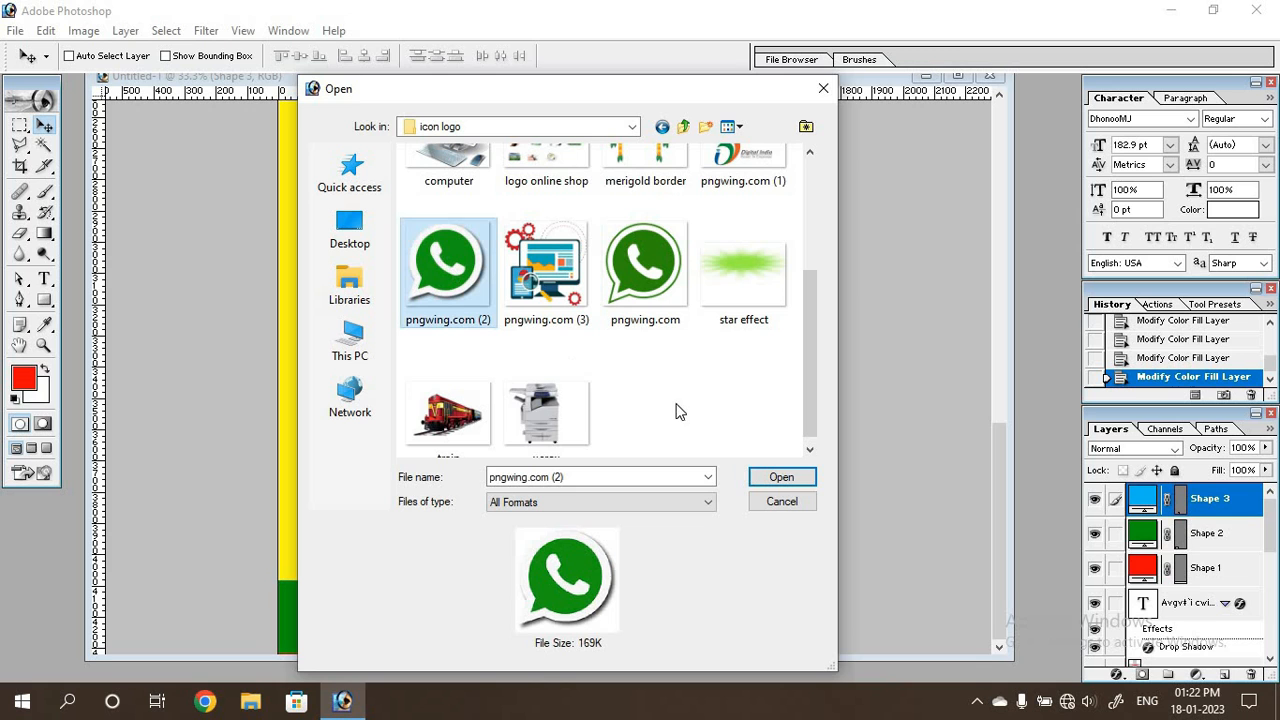
left_click(778, 476)
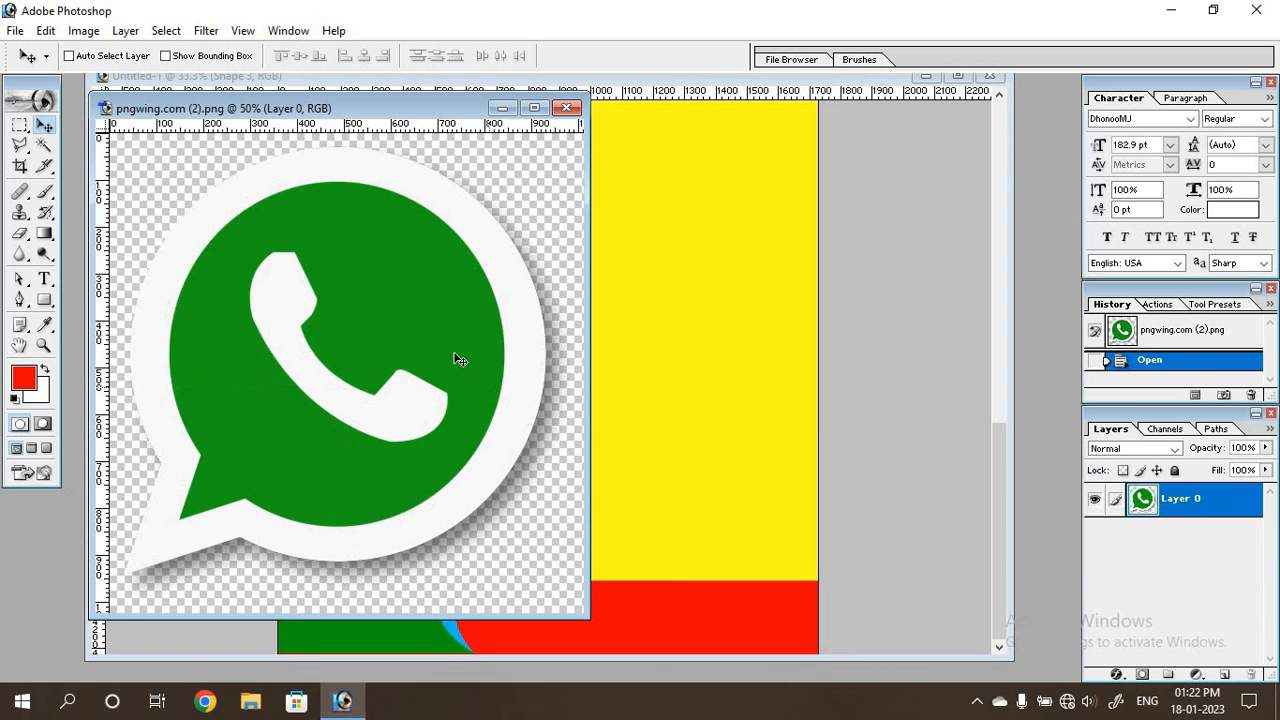
Bring the WhatsApp icon into the banner, scale it to about 23.1% and place it on the green part of the footer.
left_click_drag(455, 354, 598, 451)
key("ctrl+t")
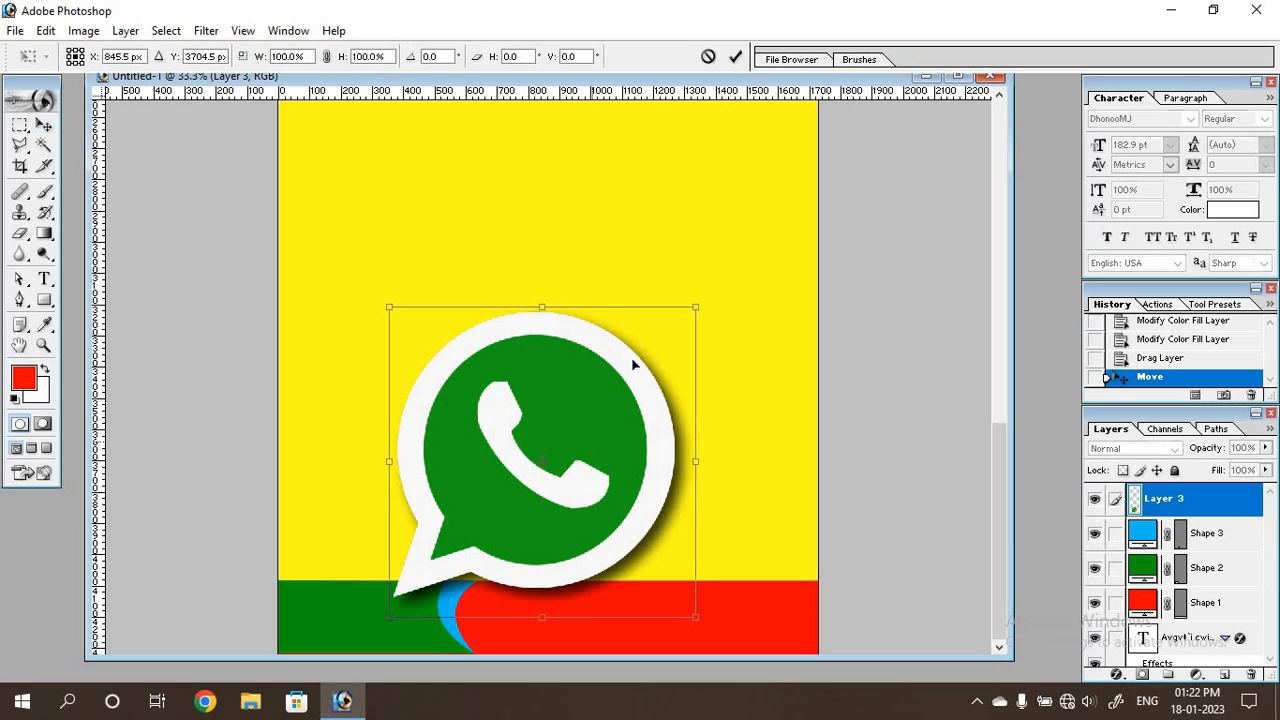
left_click_drag(686, 303, 371, 600)
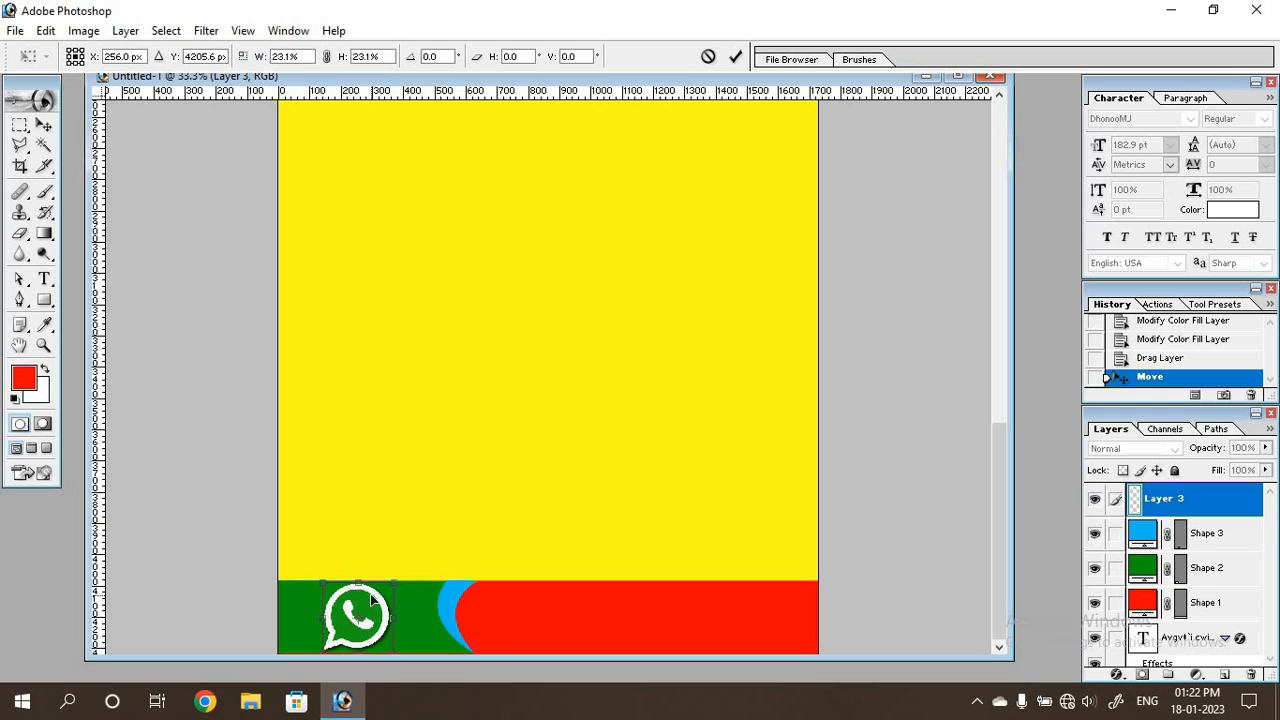
key("Return")
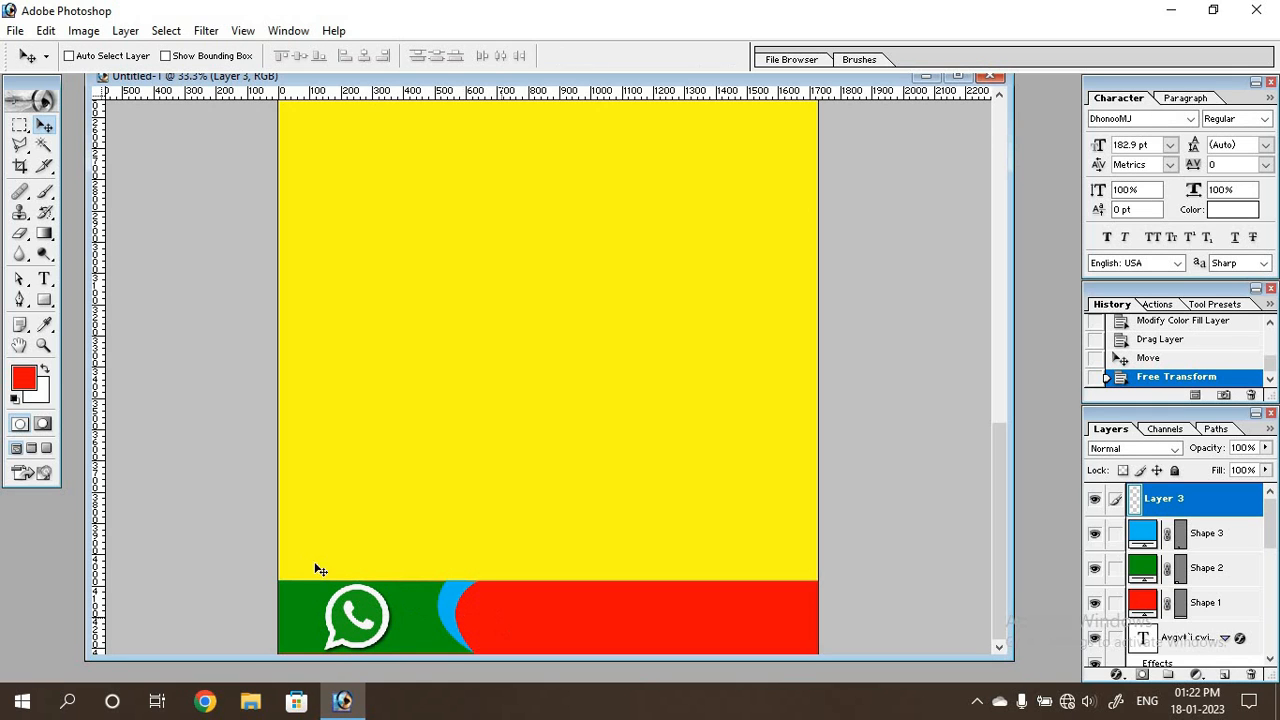
Add a white text line with the contact phone number over the red part of the footer.
left_click(44, 279)
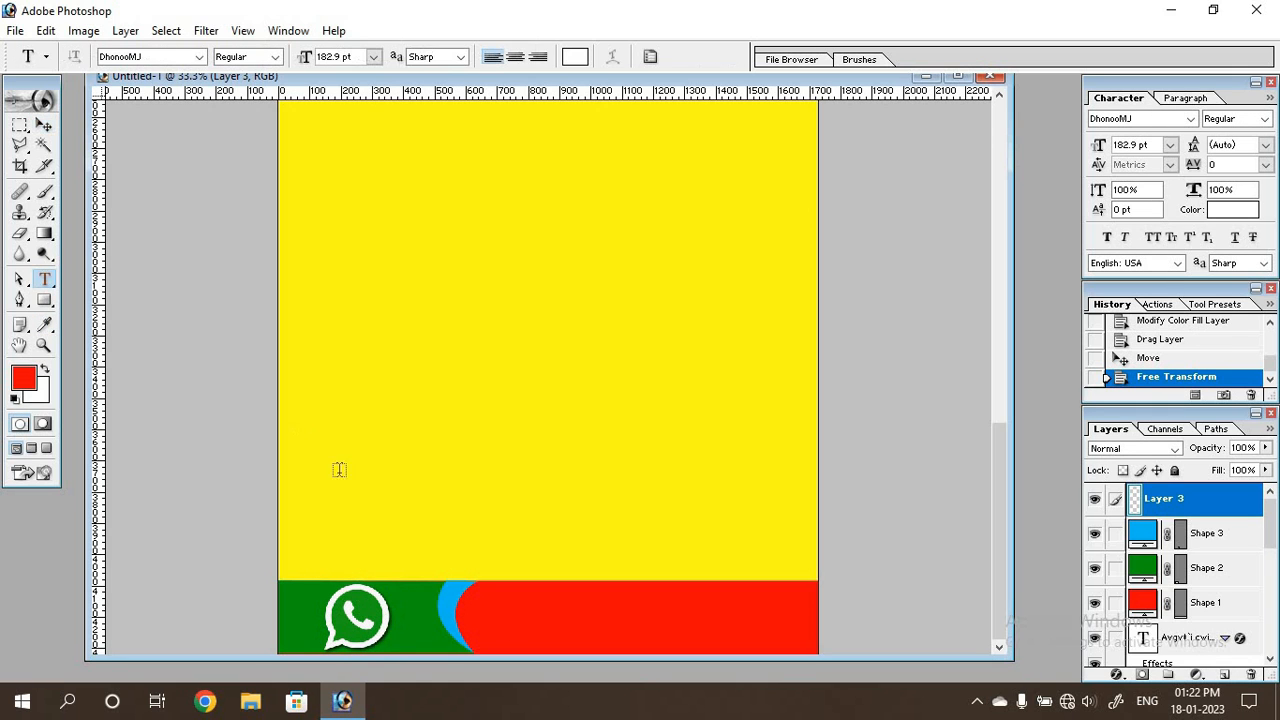
left_click(473, 607)
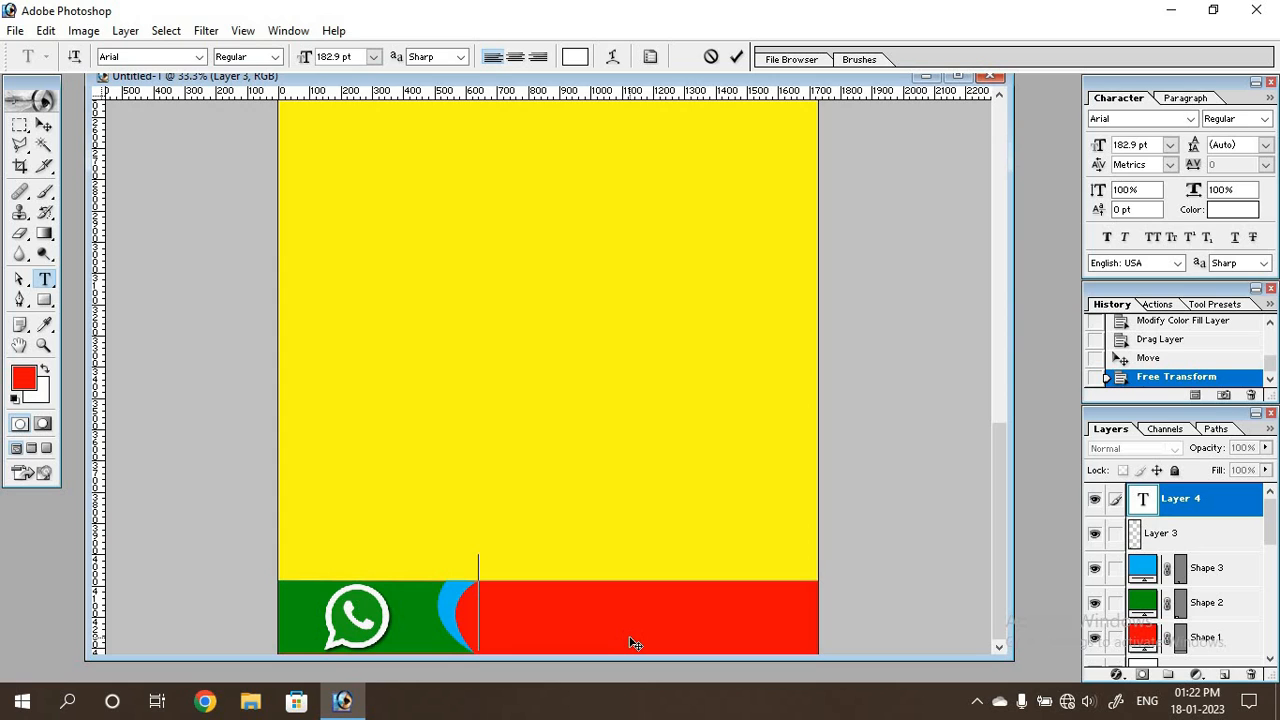
type("98765432")
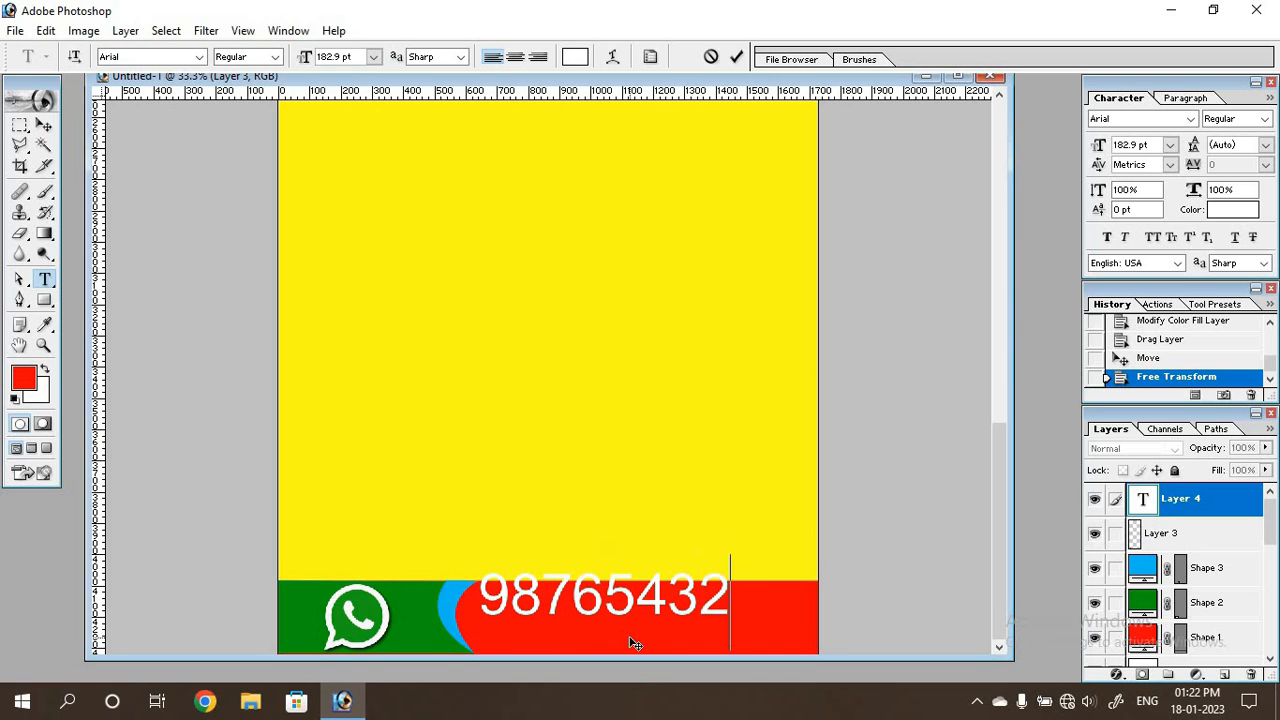
type("10")
Set the phone number text to Arial Bold and move it down to sit centred vertically in the red footer.
double_click(632, 608)
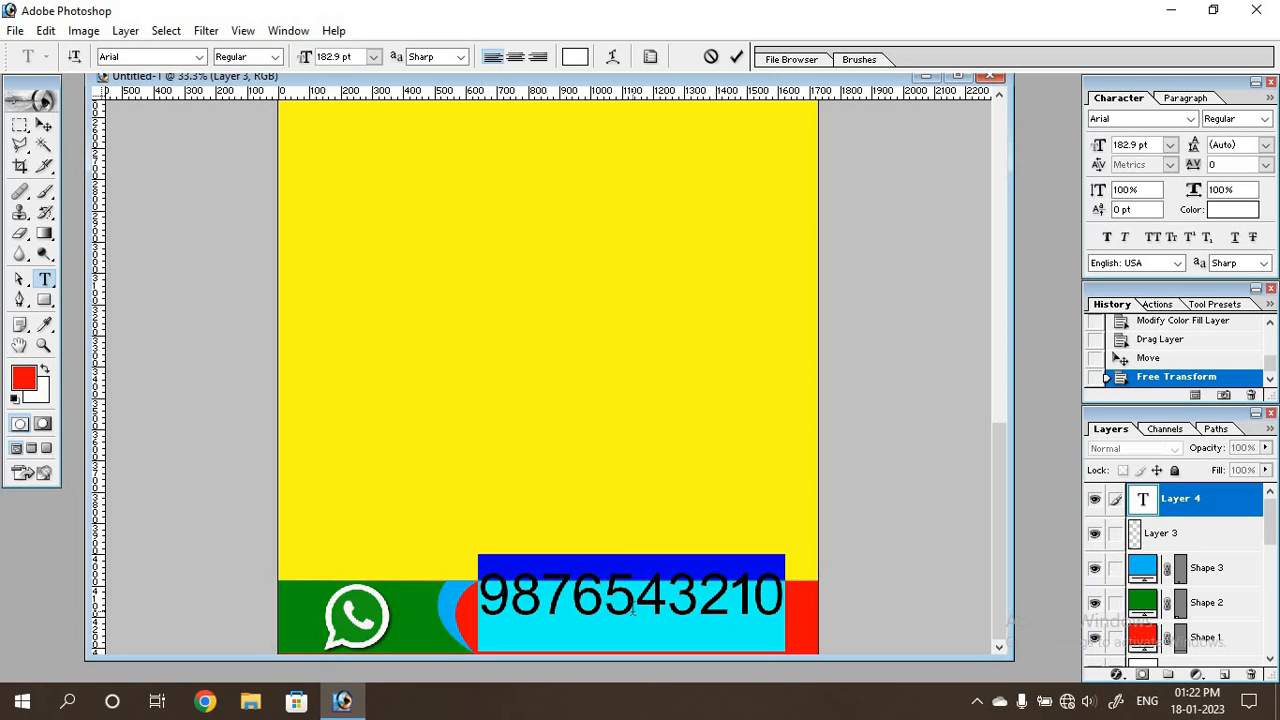
left_click(276, 62)
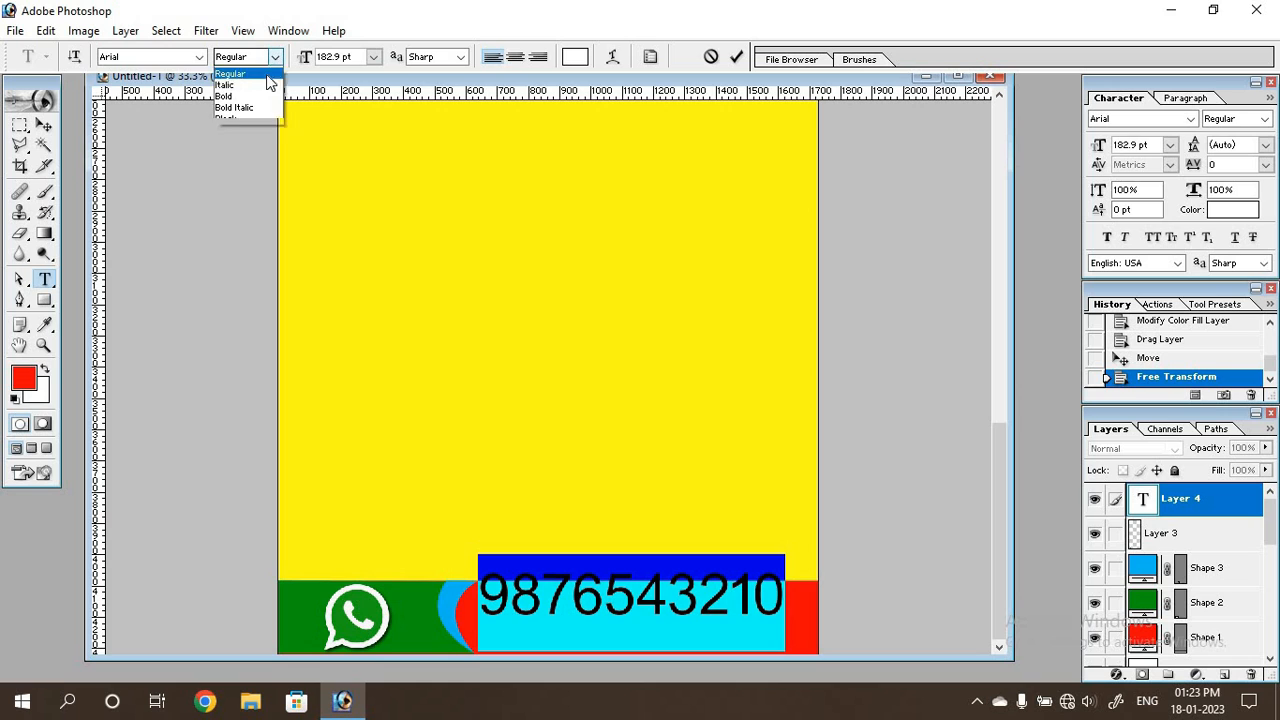
left_click(250, 116)
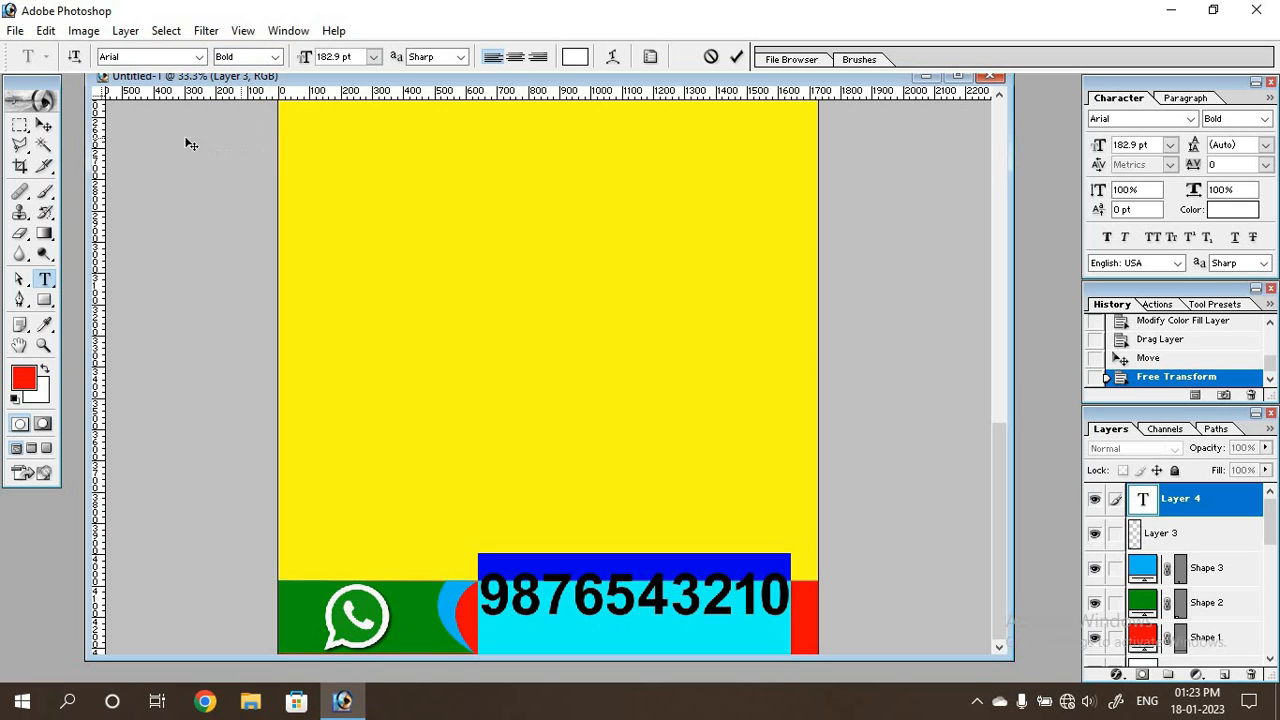
left_click(44, 124)
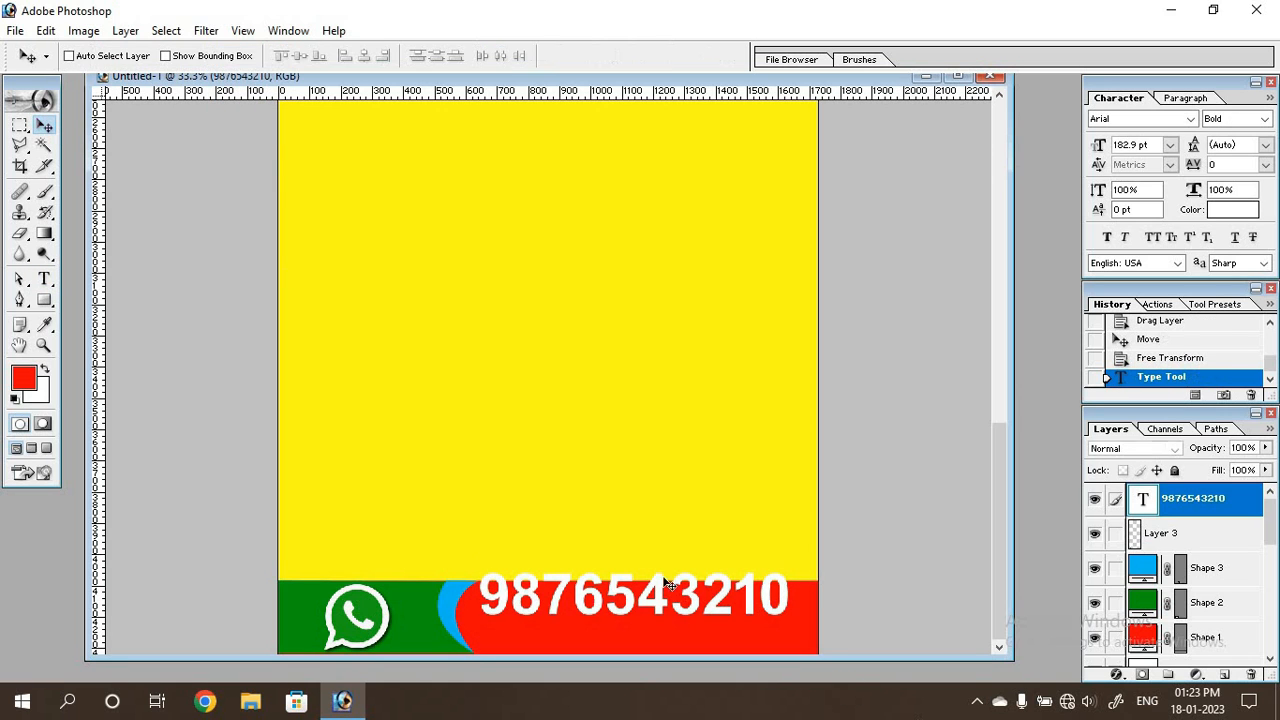
left_click_drag(630, 597, 622, 620)
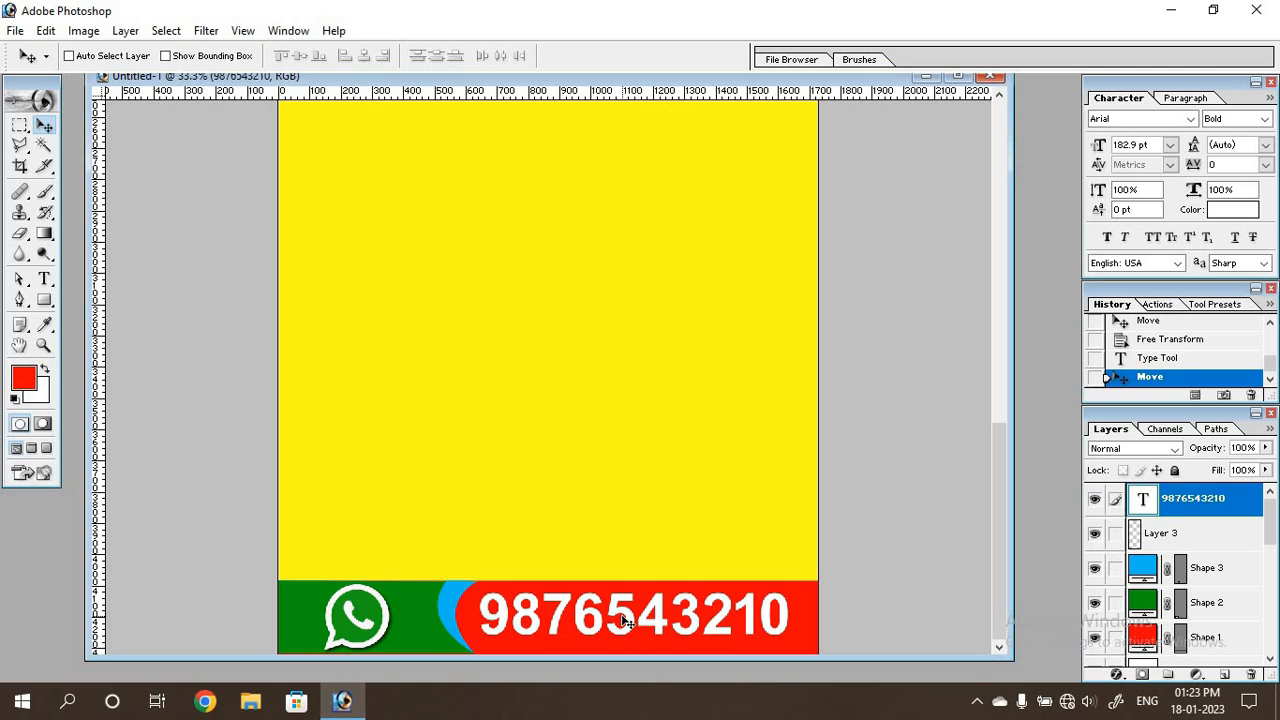
Enlarge the phone number text in the footer slightly so it nearly fills the width of the red part.
key("ctrl+t")
left_click_drag(790, 616, 808, 645)
key("Return")
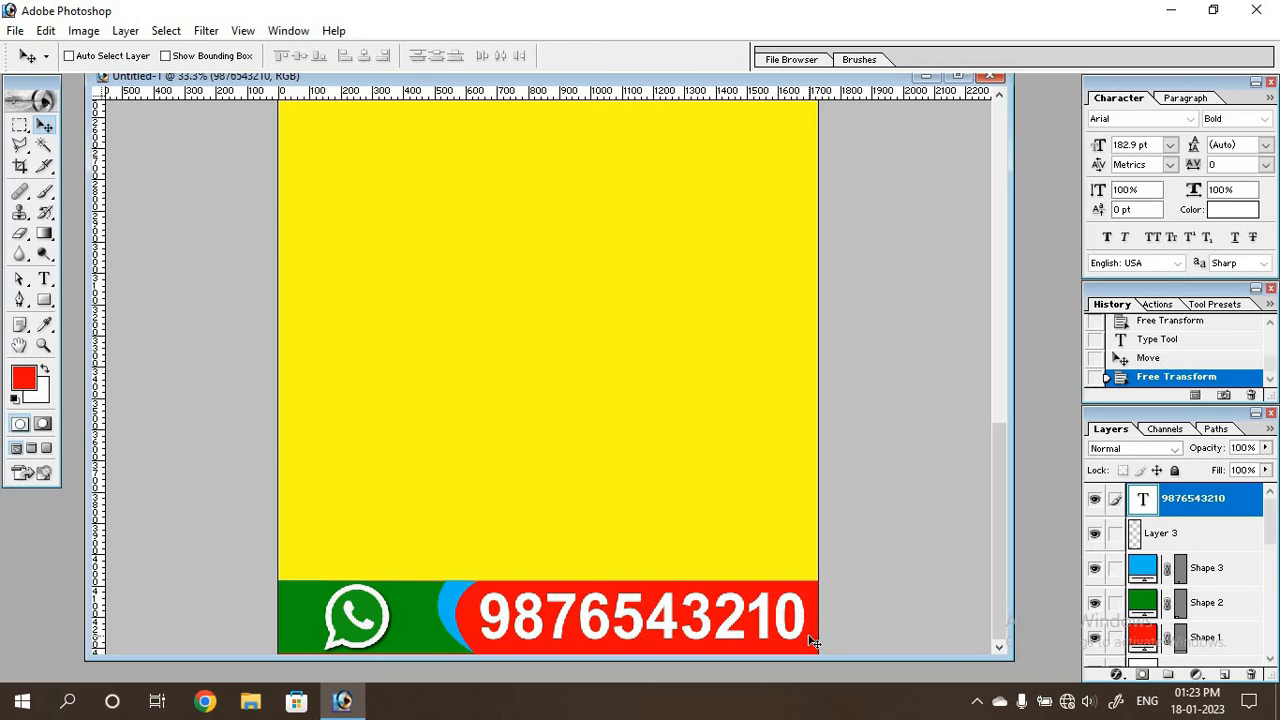
Add a black drop shadow to the phone number text with 100% opacity, 5 px distance and 43% spread.
left_click(1116, 674)
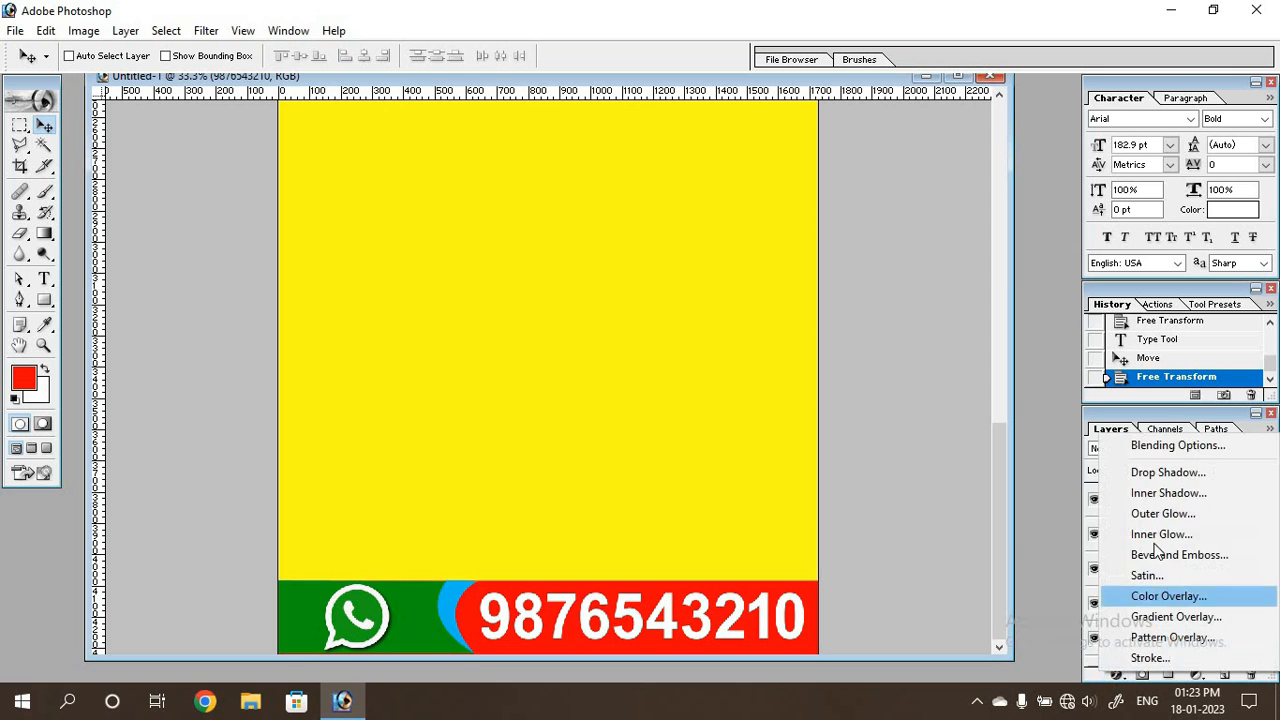
left_click(1159, 477)
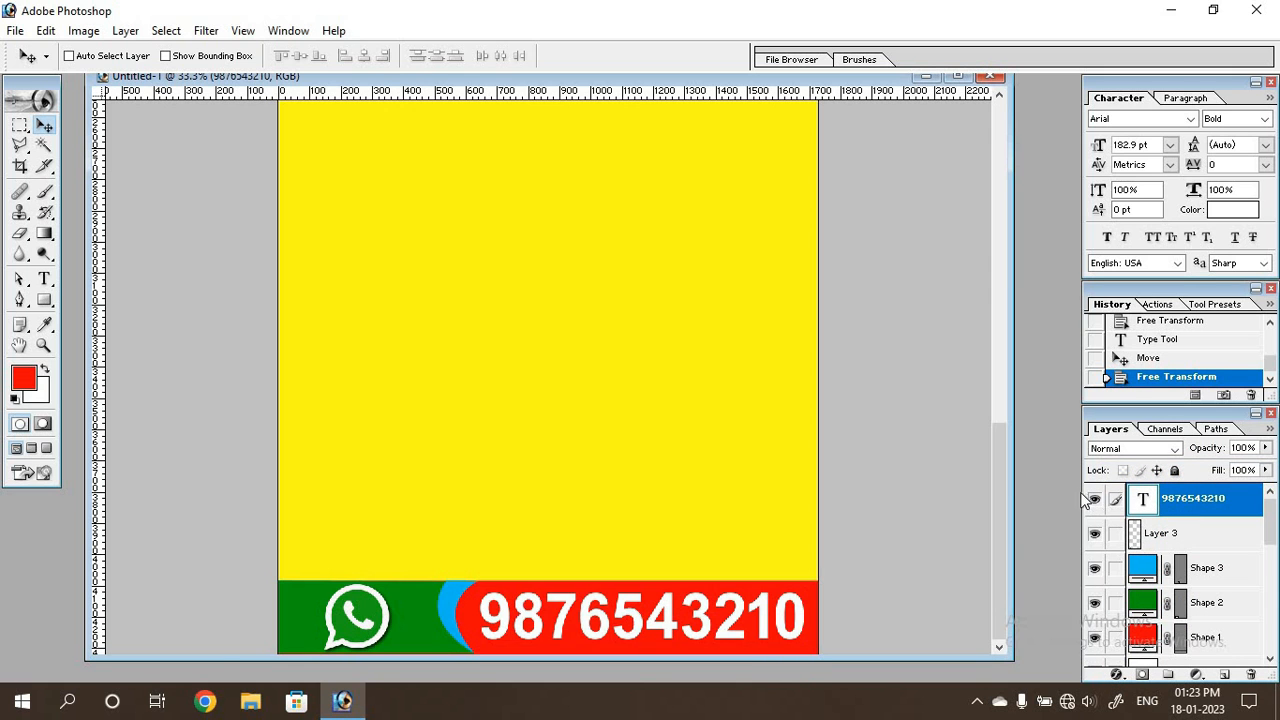
left_click_drag(450, 420, 758, 153)
left_click_drag(870, 232, 897, 236)
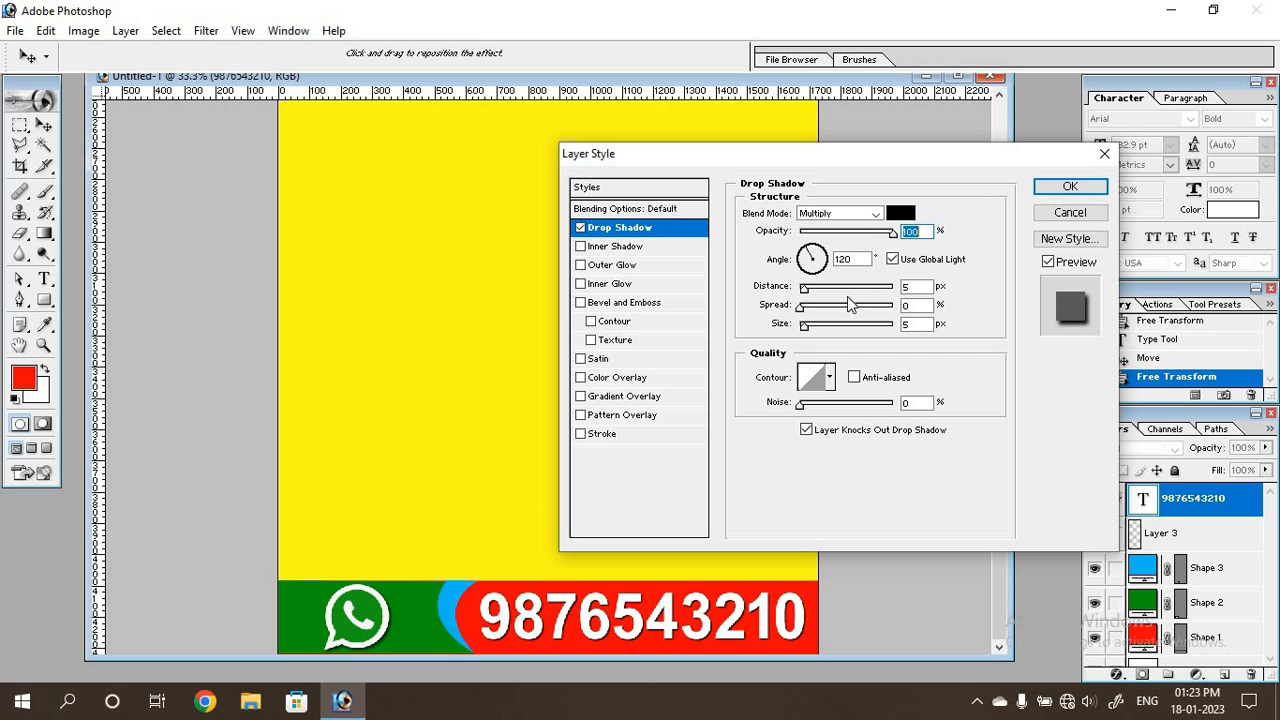
mouse_move(802, 308)
left_mouse_down()
mouse_move(856, 318)
mouse_move(806, 332)
left_mouse_up()
left_click(808, 326)
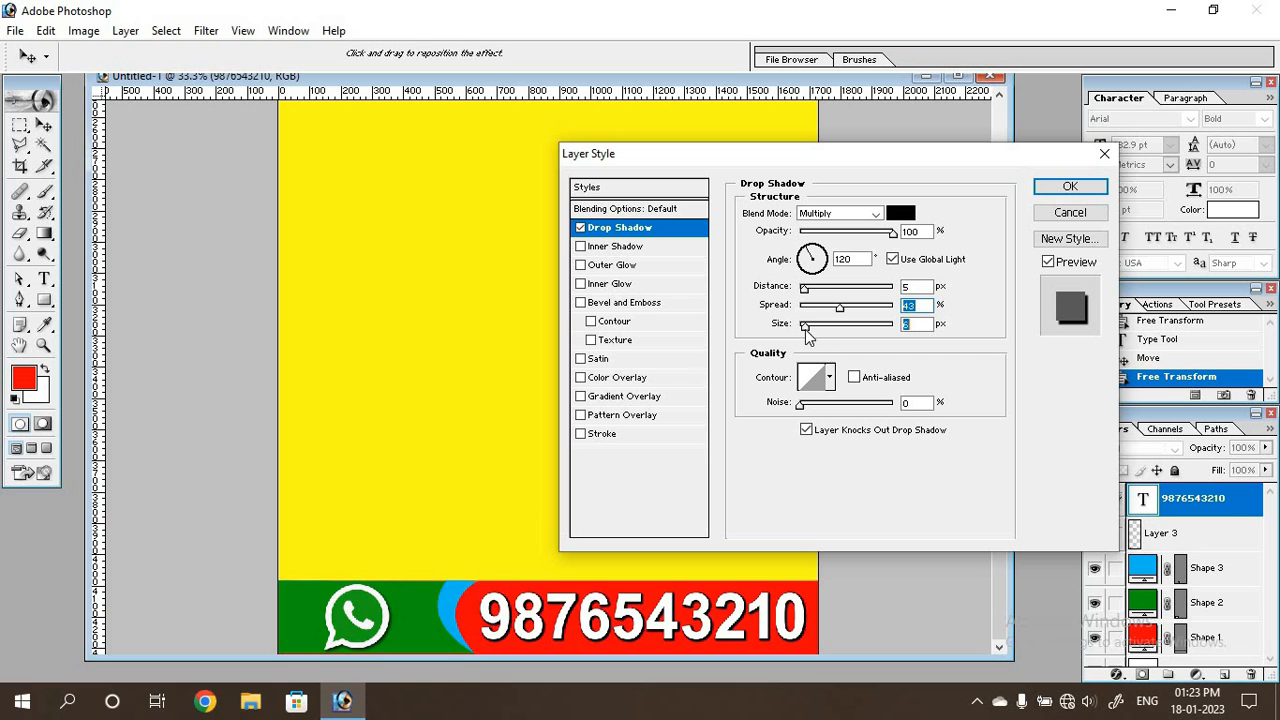
left_click(1066, 188)
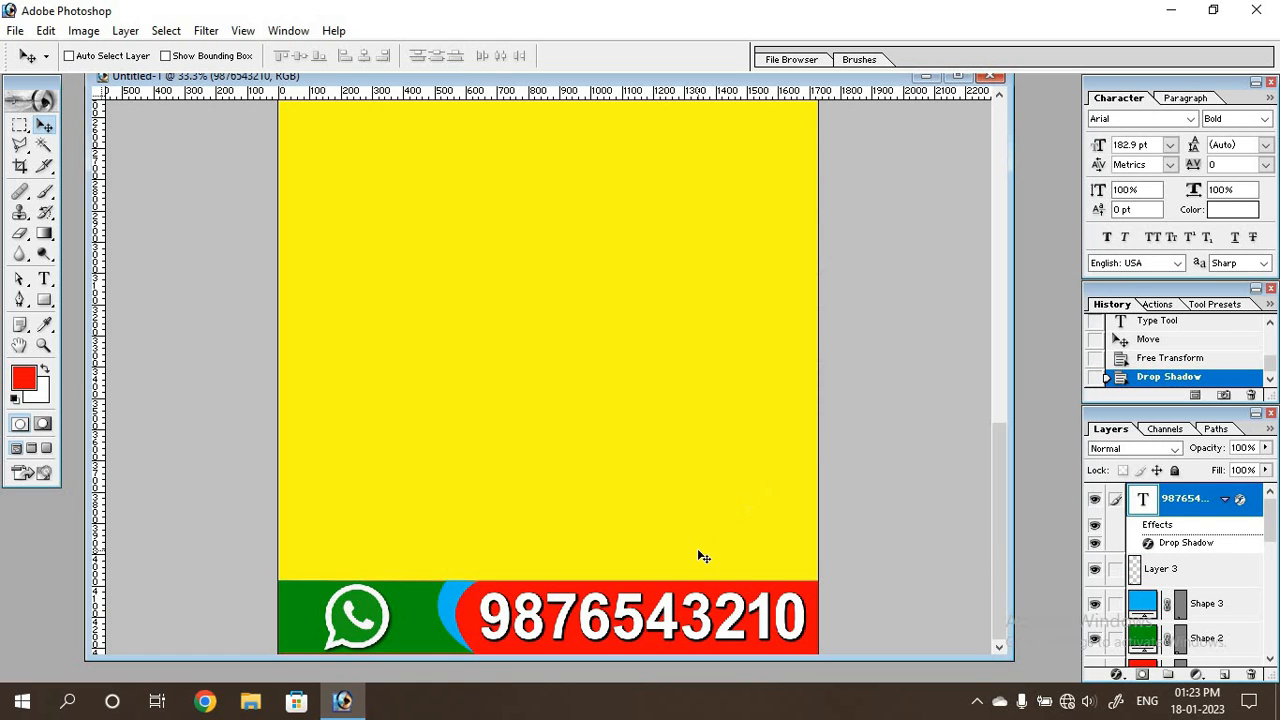
Draw a red rectangle about 1230 × 190 px below the আমাদের পরিষেবা title bar and nudge it slightly into position.
scroll(698, 551, "up", 10)
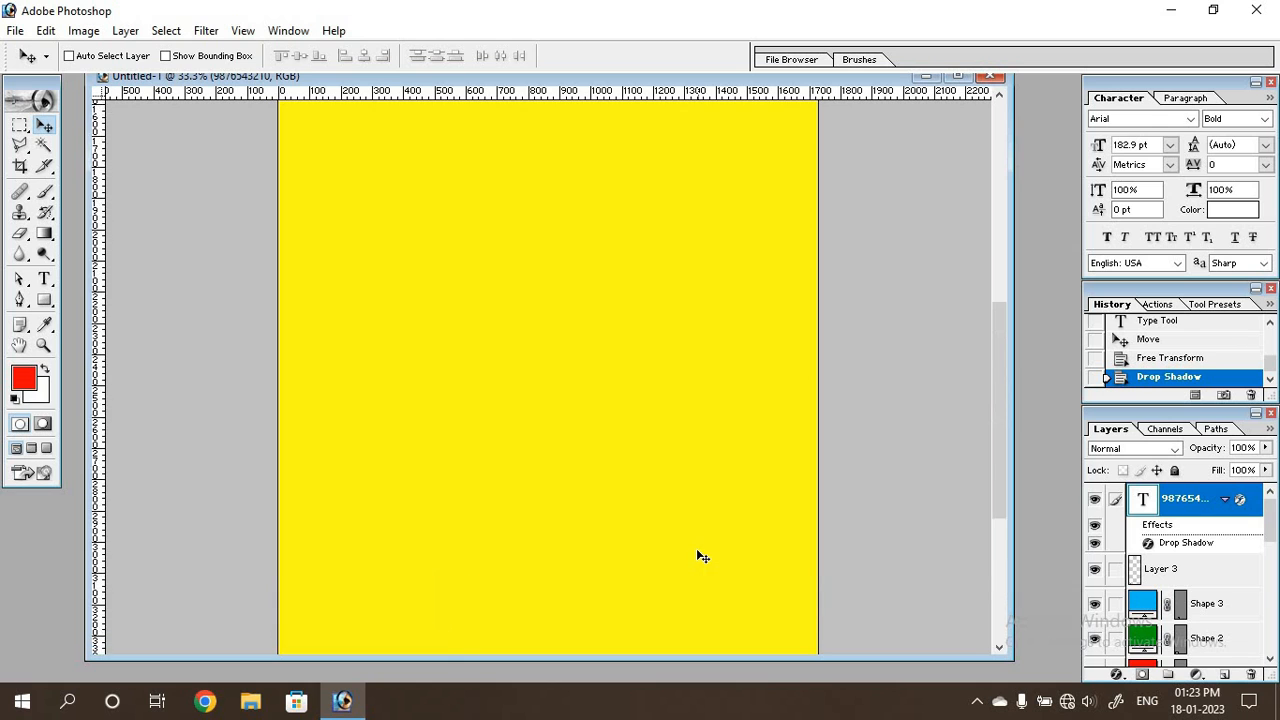
scroll(699, 556, "up", 2)
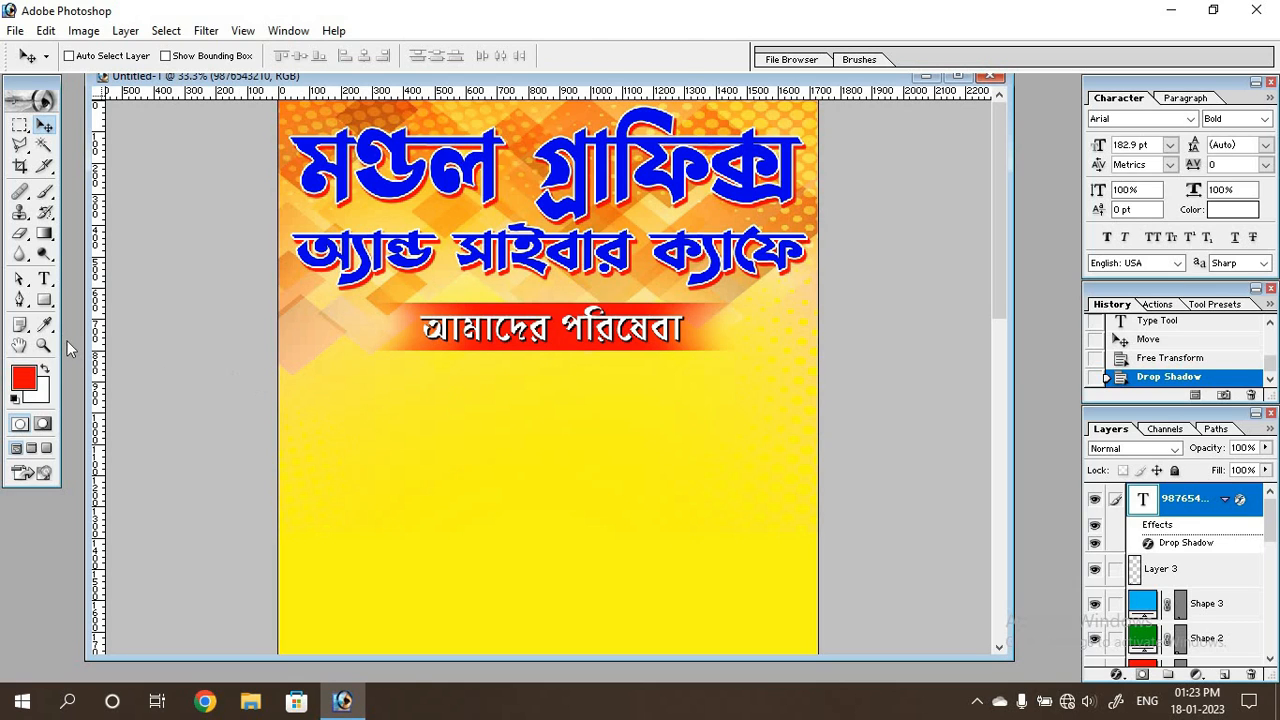
key("u")
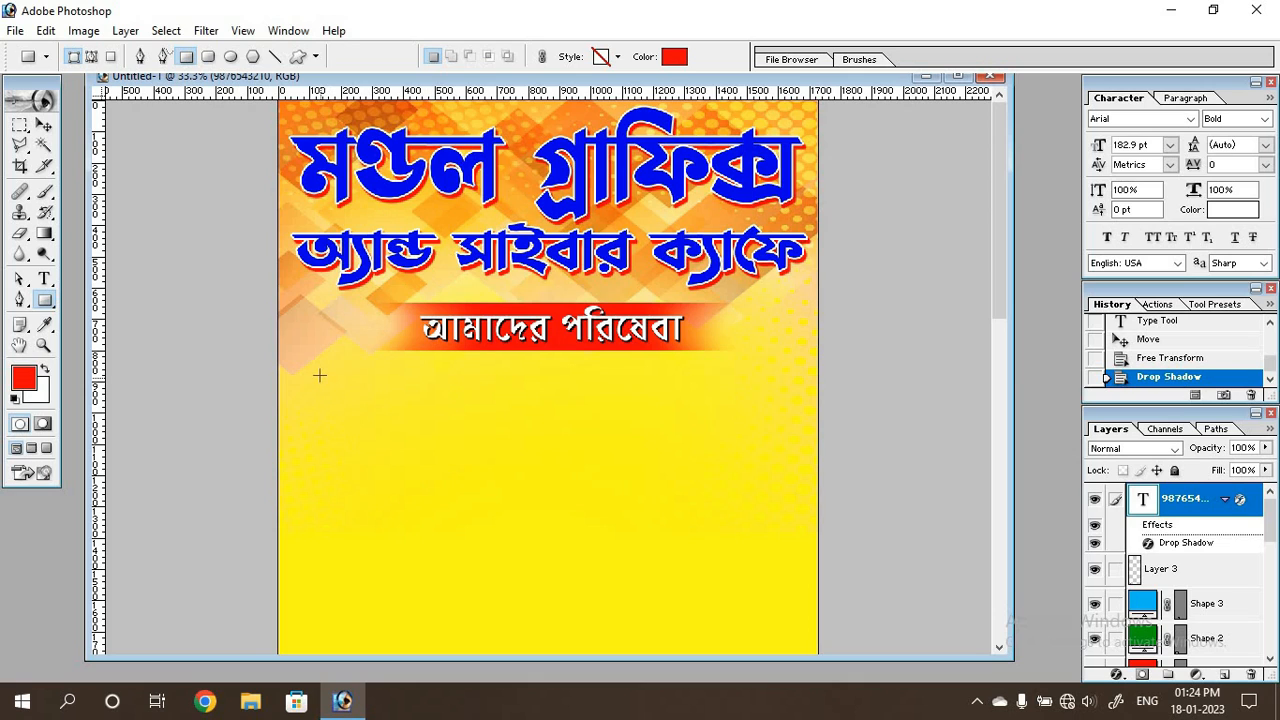
left_click_drag(318, 371, 712, 432)
key("v")
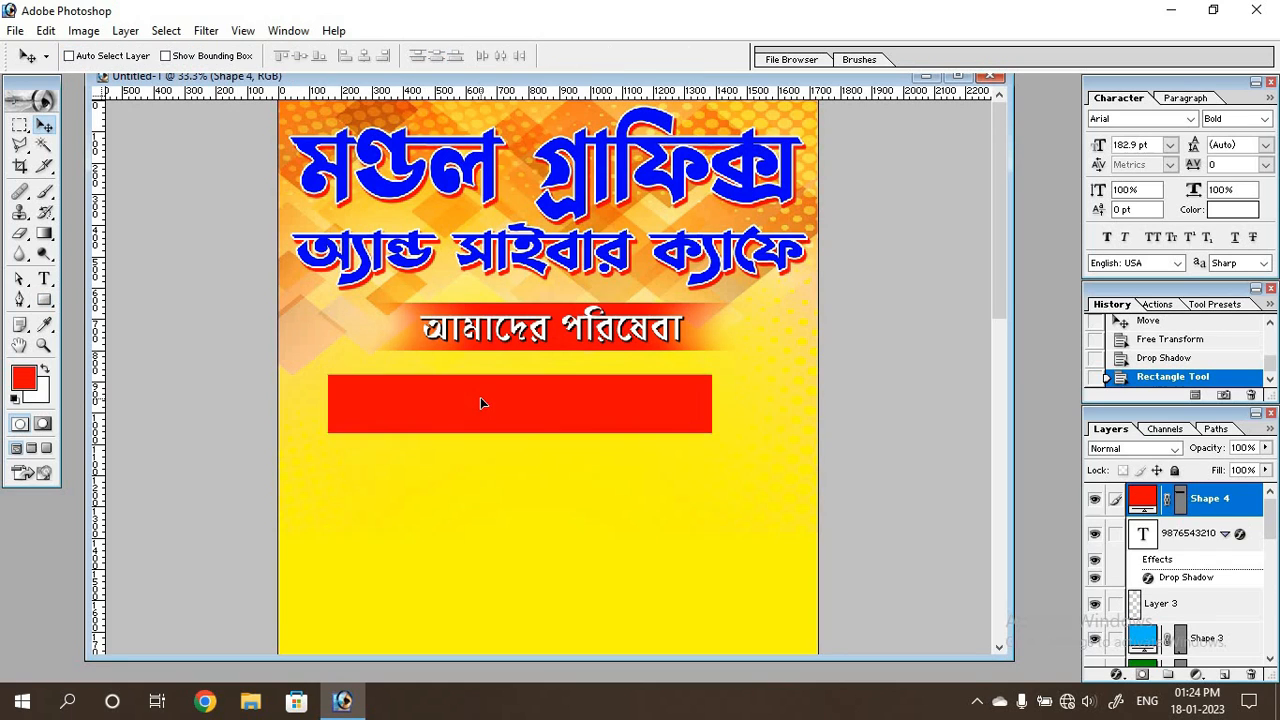
left_click_drag(482, 398, 482, 398)
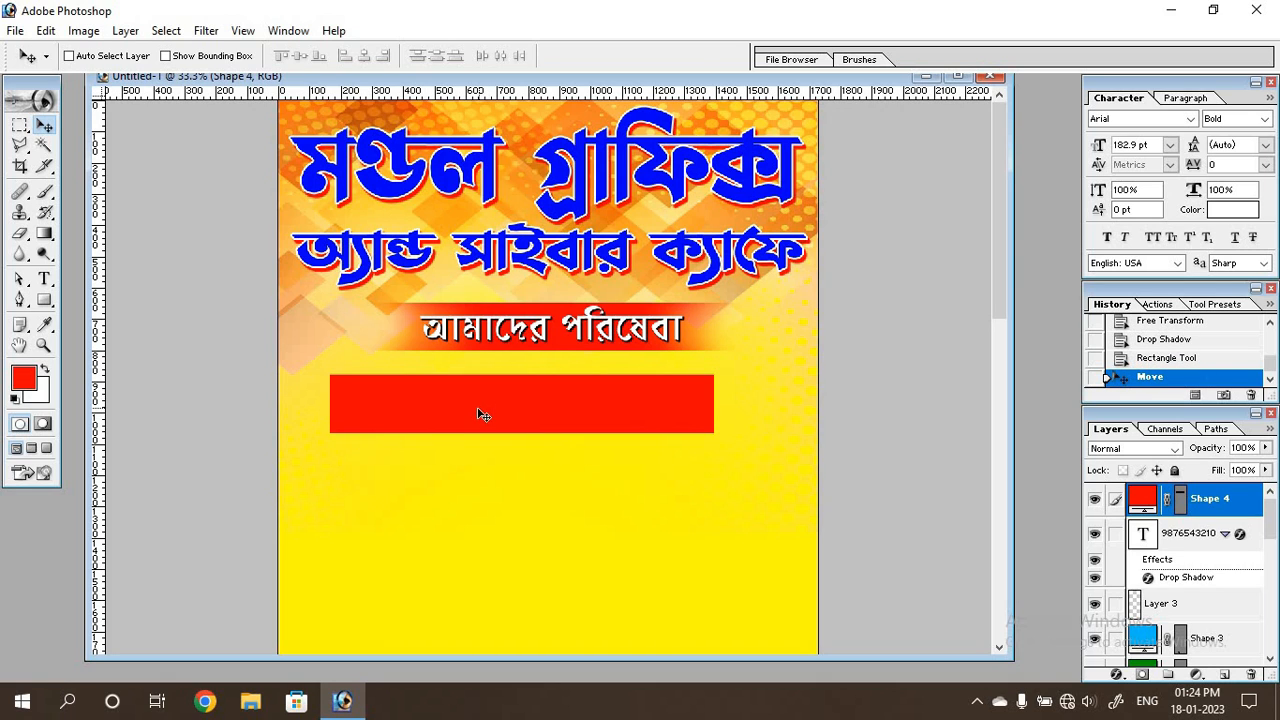
left_click_drag(477, 408, 480, 408)
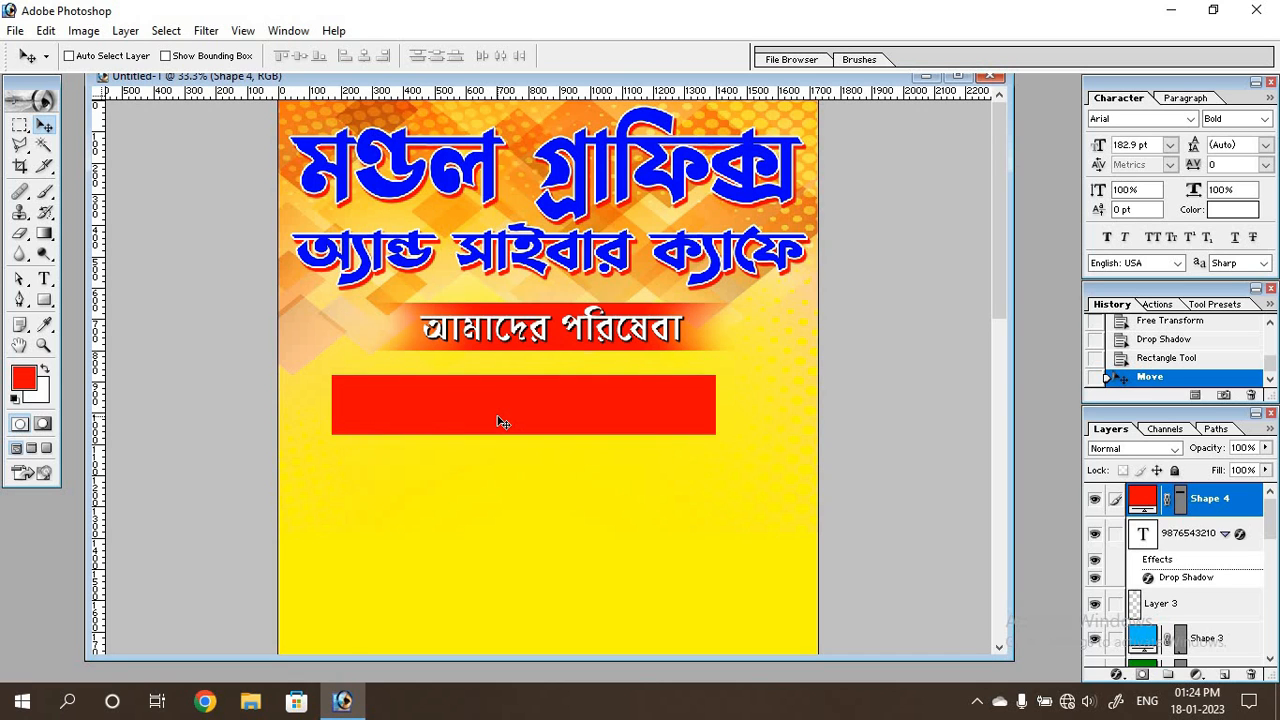
Duplicate the red rectangle and move the copy straight down to Y 1261.5 px, leaving a gap between the bars.
key("ctrl+minus")
key("ctrl+minus")
key("ctrl+minus")
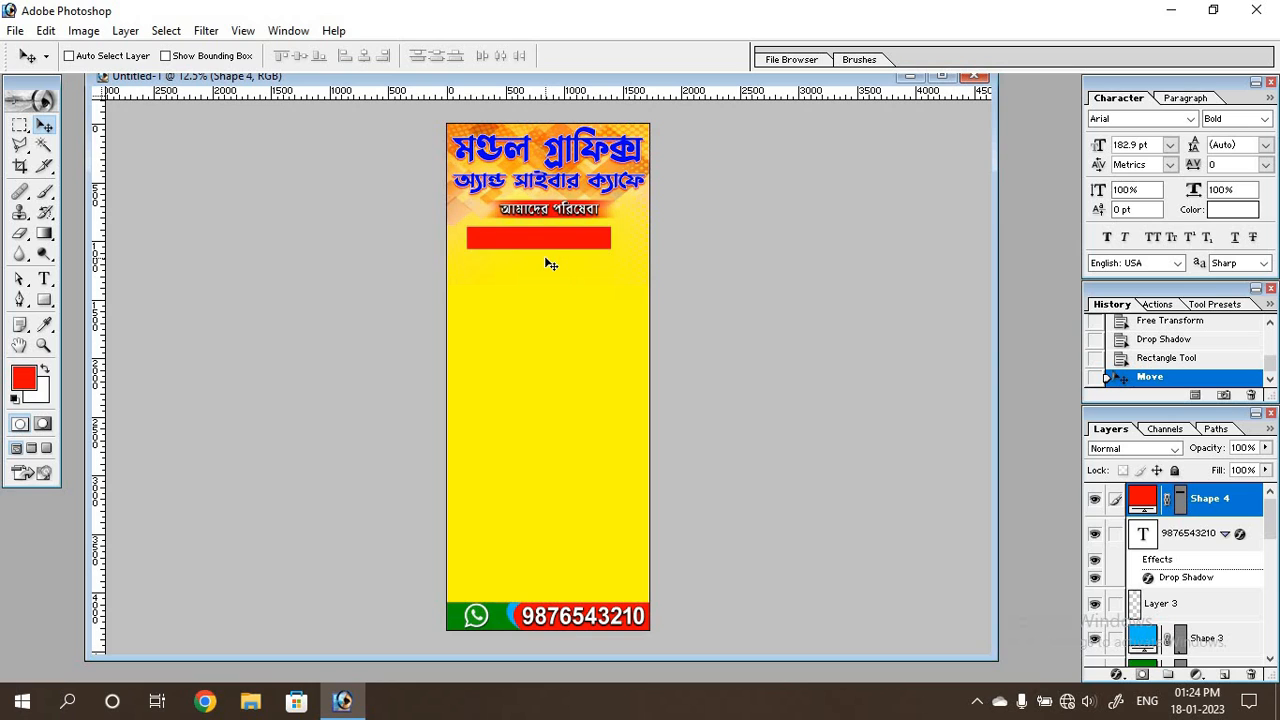
key("ctrl+j")
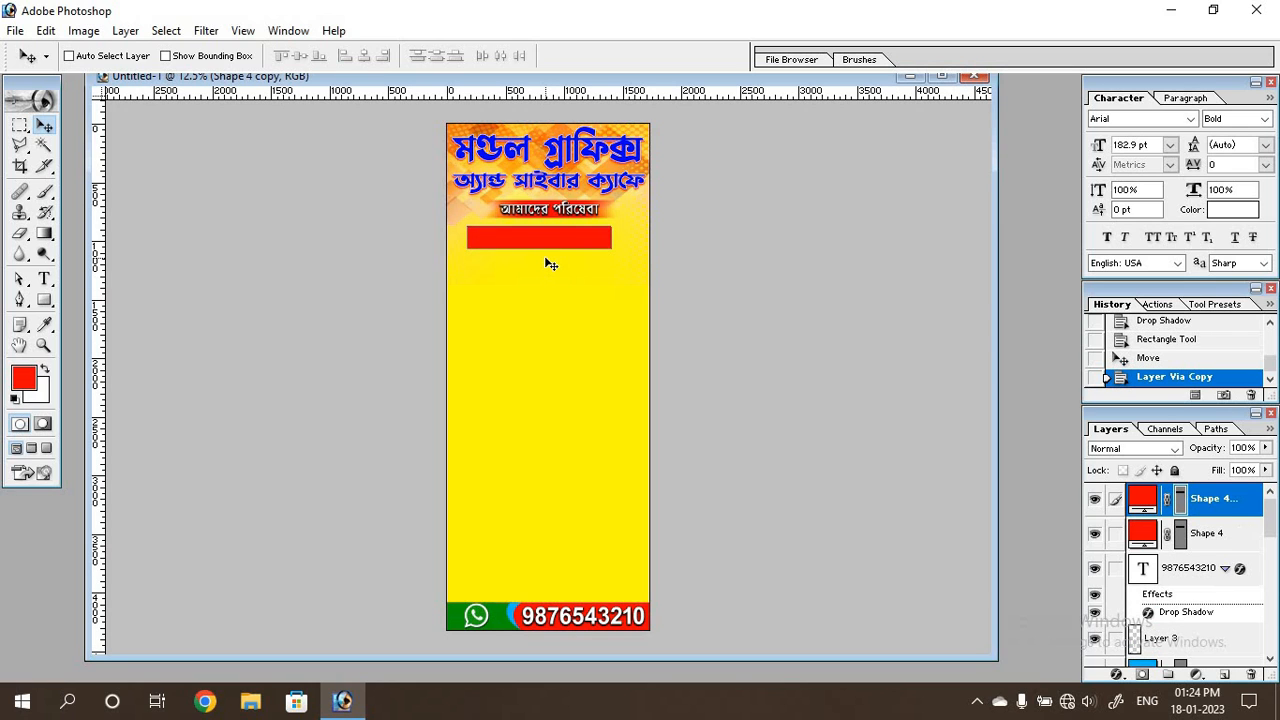
key("ctrl+t")
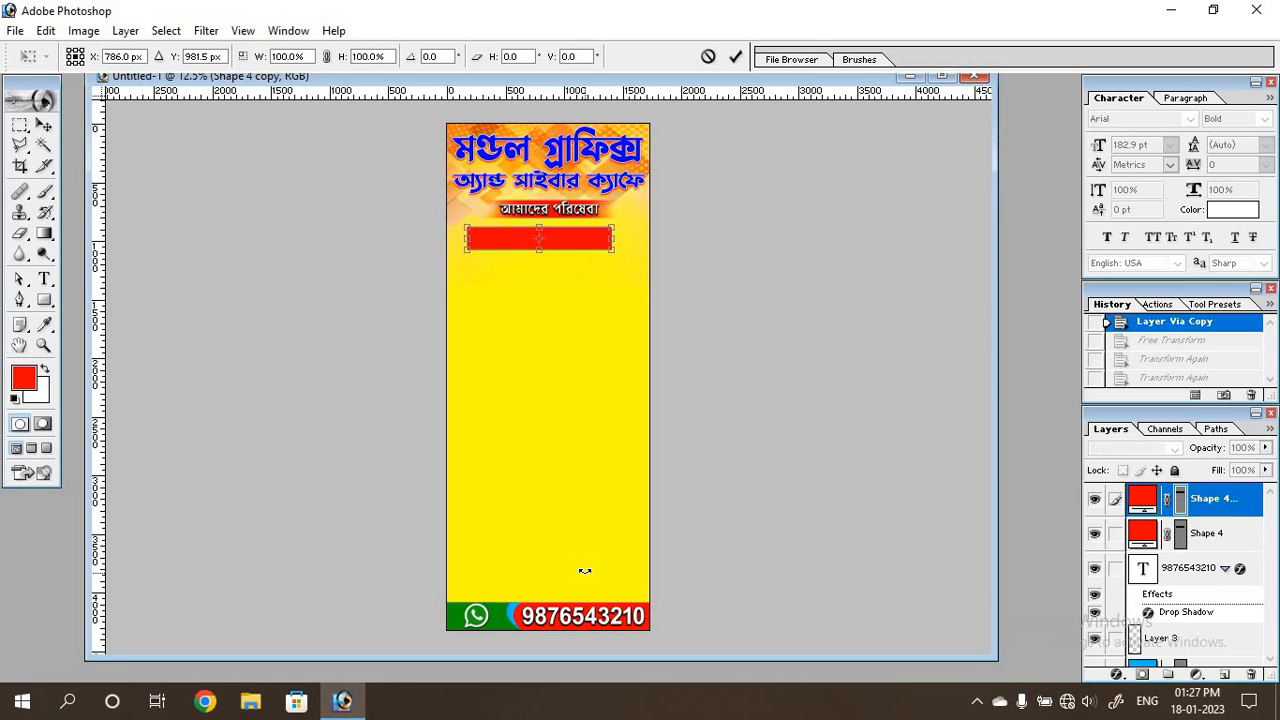
key("Down")
key("Down")
key("Down")
key("Down")
key("Down")
key("Down")
key("Down")
key("Down")
key("Down")
key("Down")
key("Down")
key("Down")
key("Down")
key("Down")
key("Down")
key("Down")
key("Down")
key("Down")
key("Down")
key("Down")
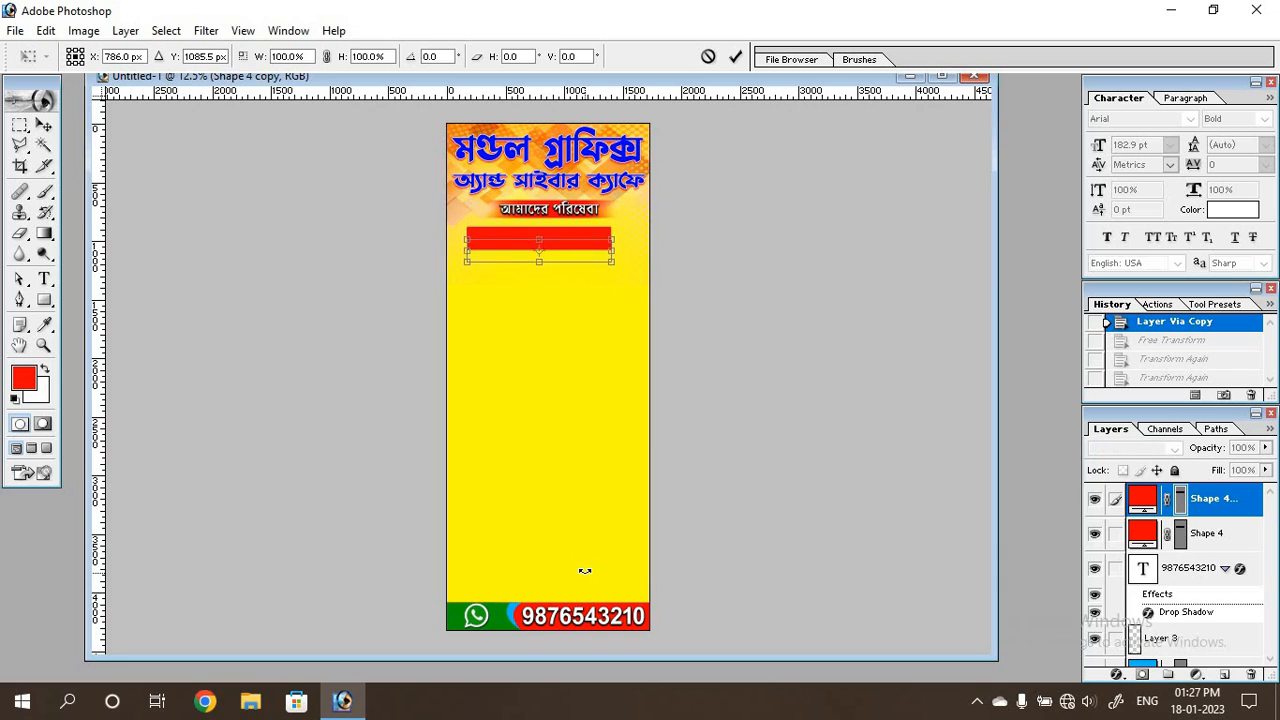
key("Down")
key("Down")
key("Down")
key("Down")
key("Down")
key("Down")
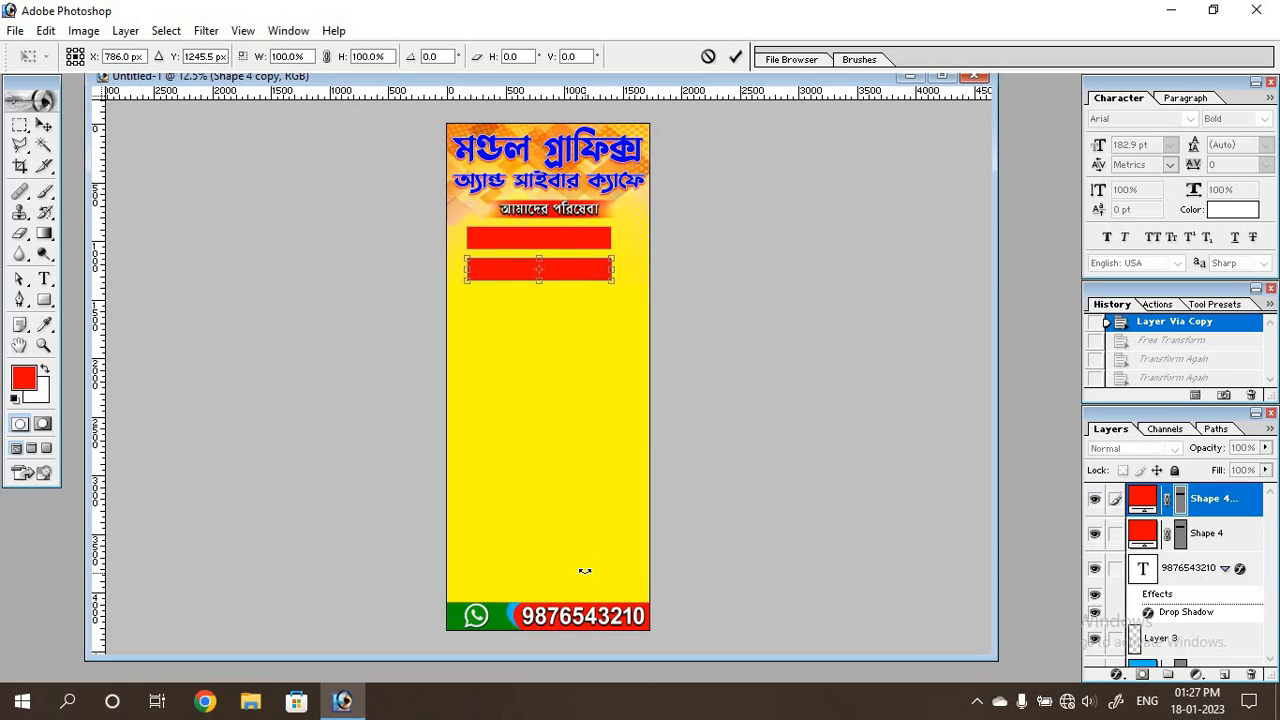
key("Down")
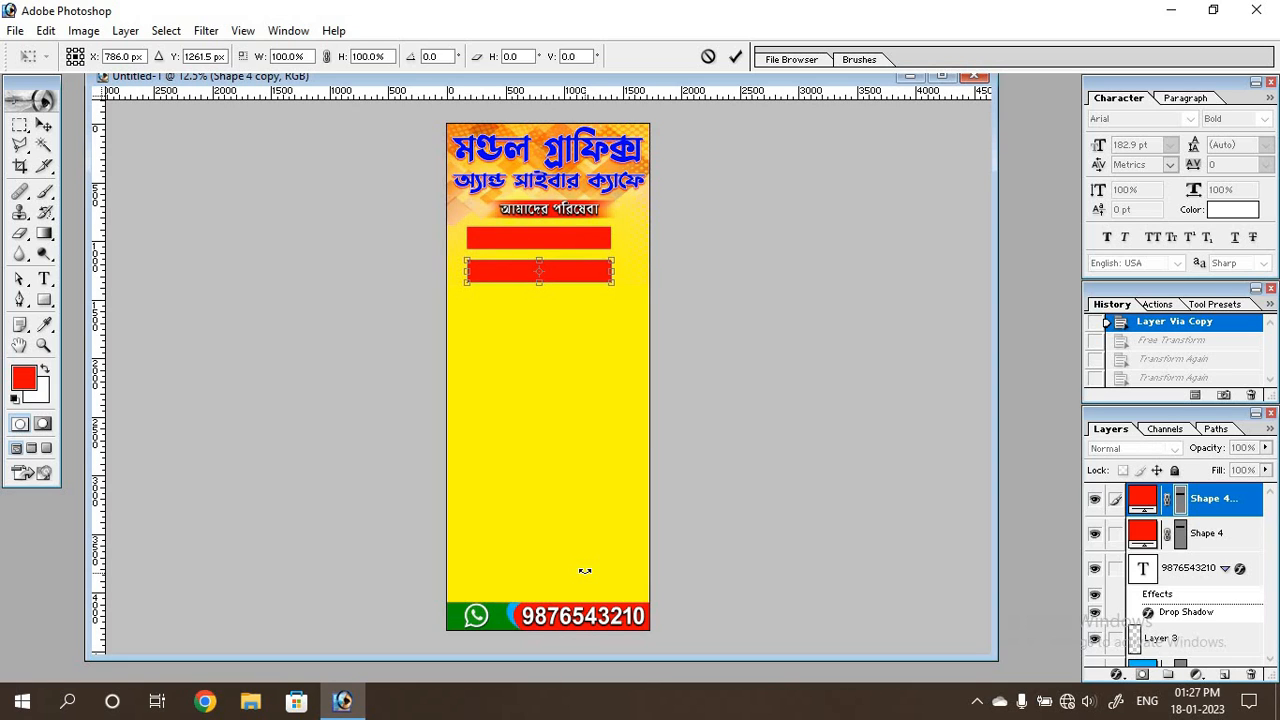
key("Return")
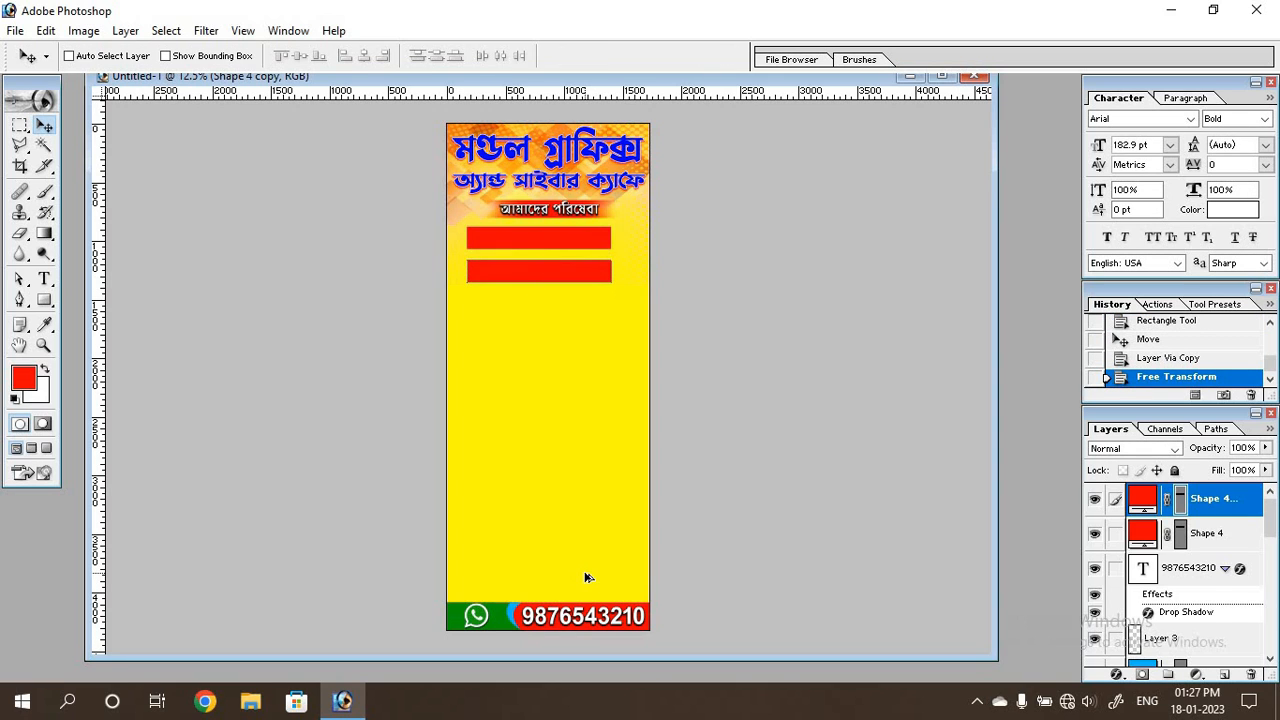
Repeat the duplicate-and-move transform down the banner until eleven evenly spaced red bars reach the footer.
key("ctrl+shift+alt+t")
key("ctrl+shift+alt+t")
key("ctrl+shift+alt+t")
key("ctrl+shift+alt+t")
key("ctrl+shift+alt+t")
key("ctrl+shift+alt+t")
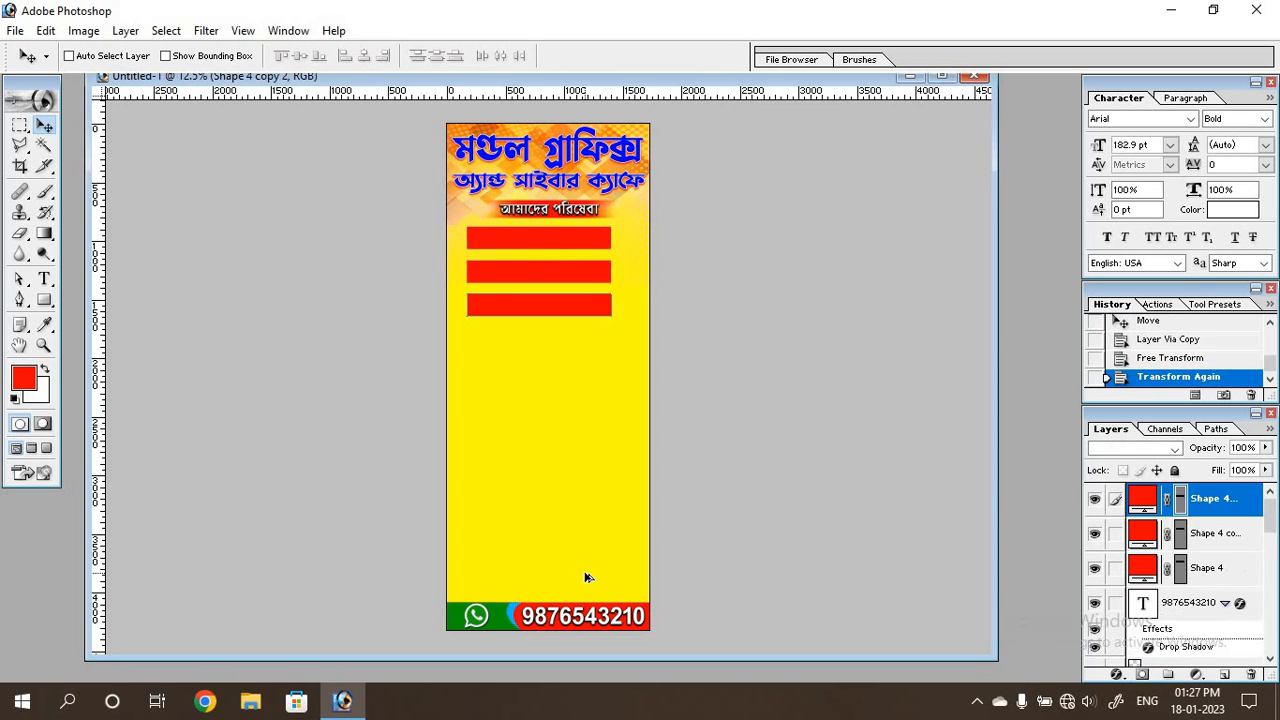
key("ctrl+shift+alt+t")
key("ctrl+shift+alt+t")
key("ctrl+shift+alt+t")
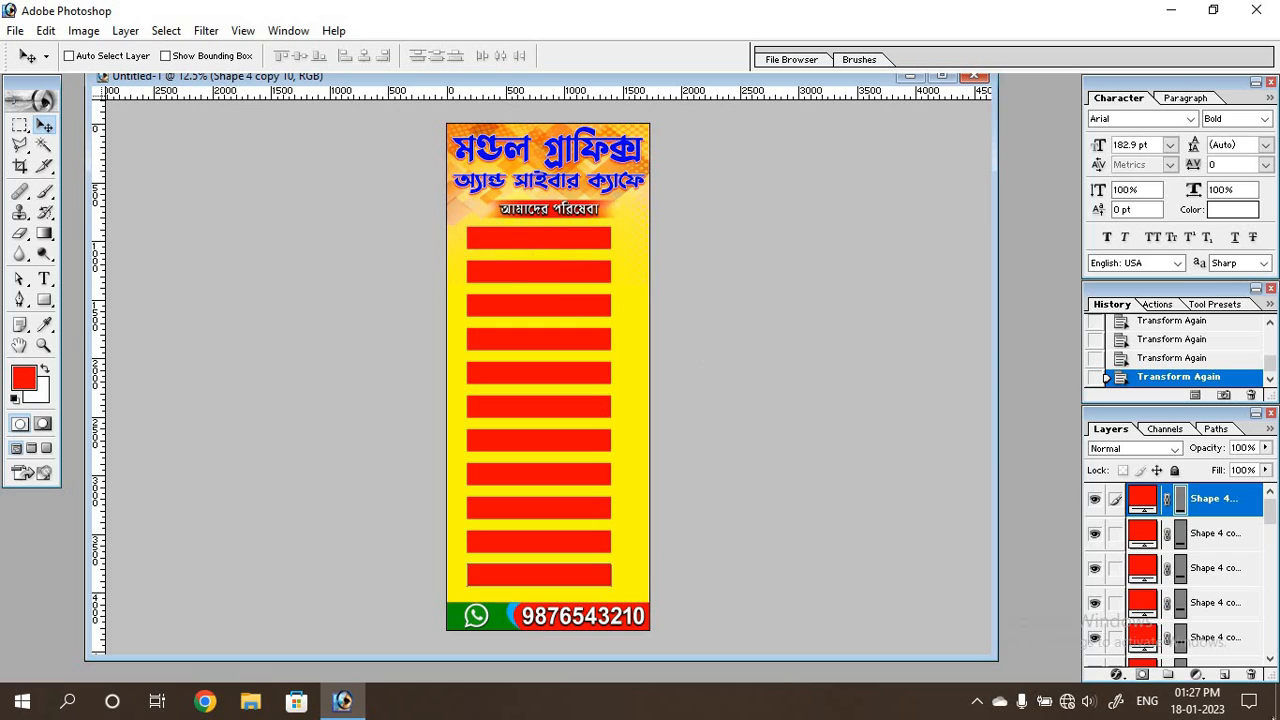
Draw a rectangle about 250 × 190 px at the banner's left edge, behind and slightly above the first red bar's left end.
left_click_drag(1272, 512, 1272, 570)
left_click(1155, 585)
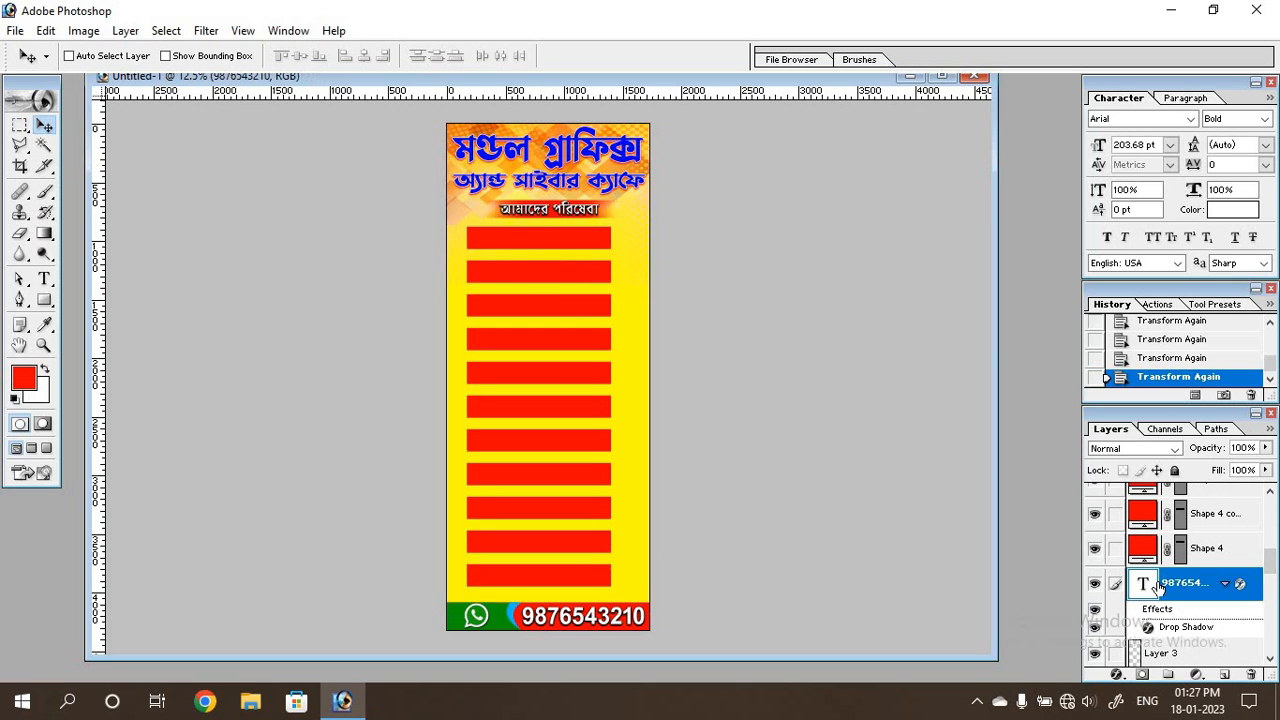
left_click(44, 300)
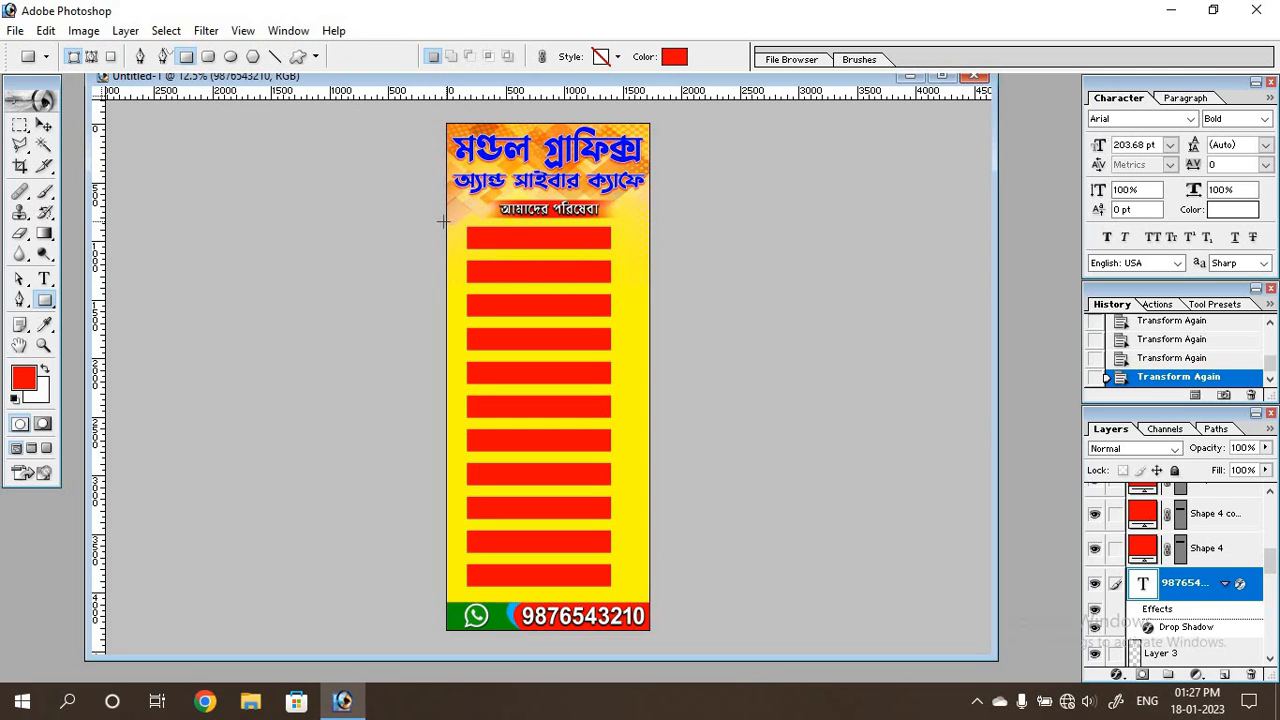
key("ctrl+plus")
key("ctrl+plus")
key("ctrl+plus")
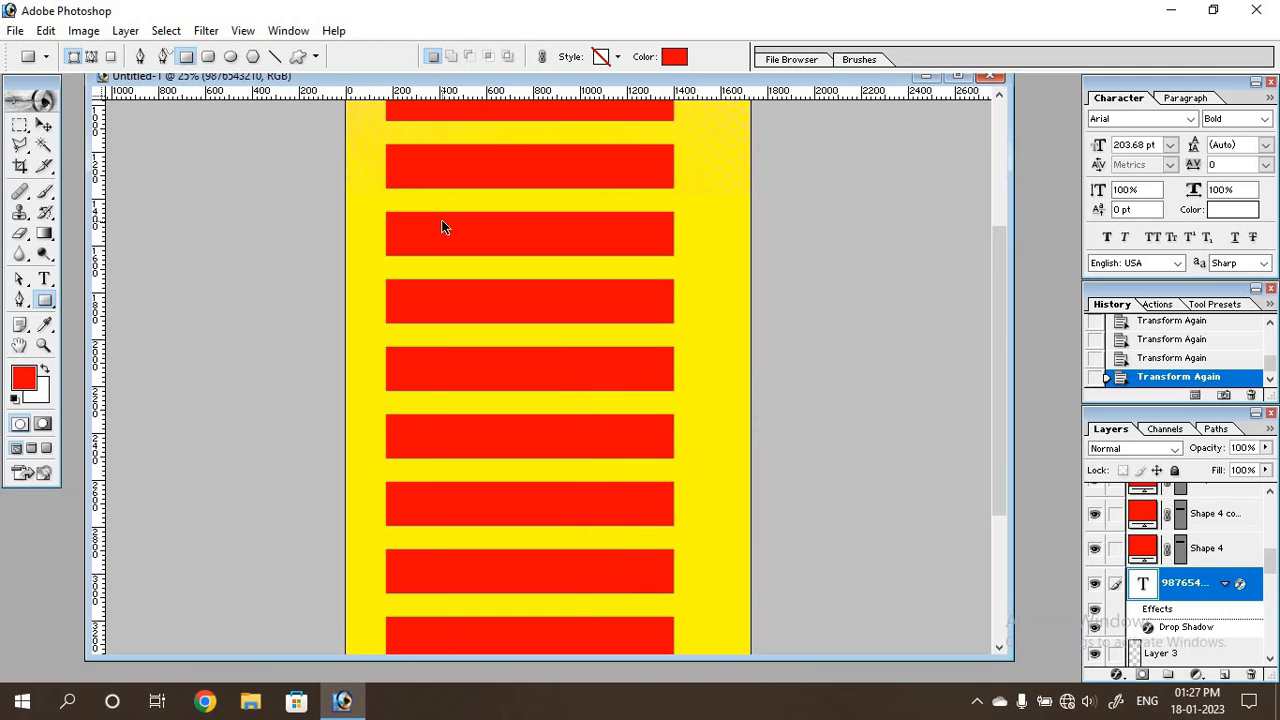
scroll(210, 223, "up", 5)
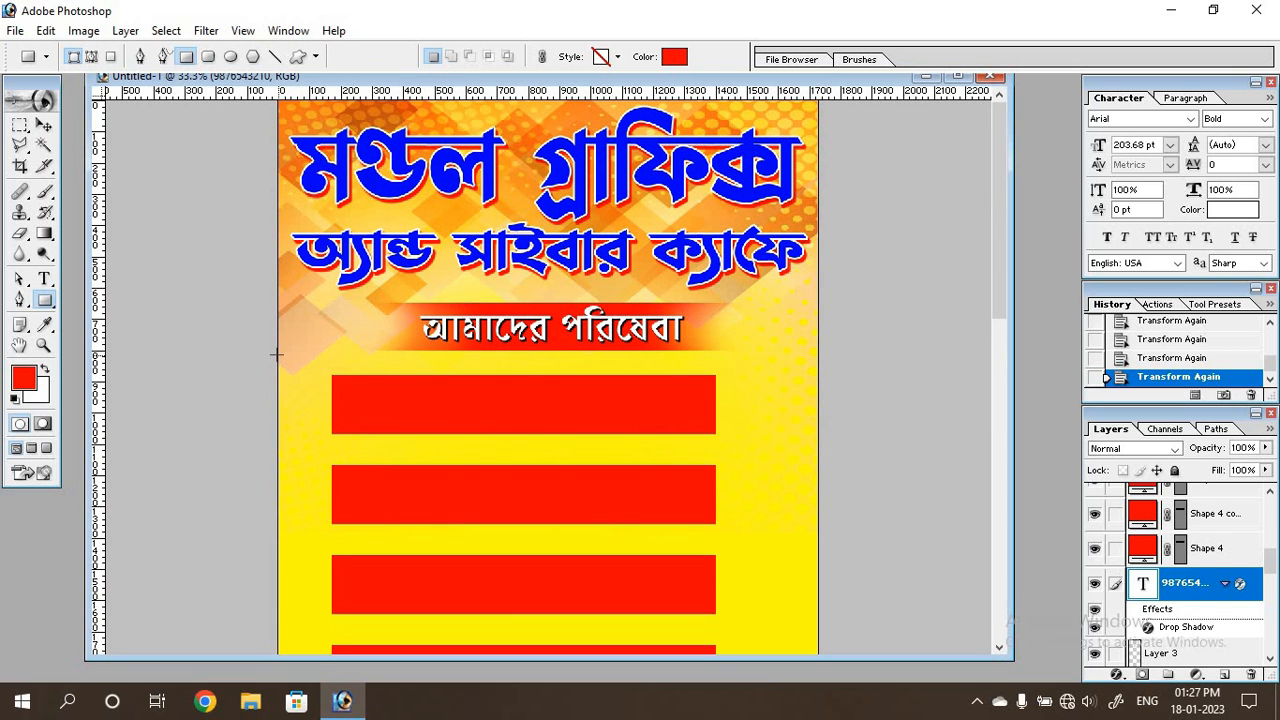
key("ctrl+z")
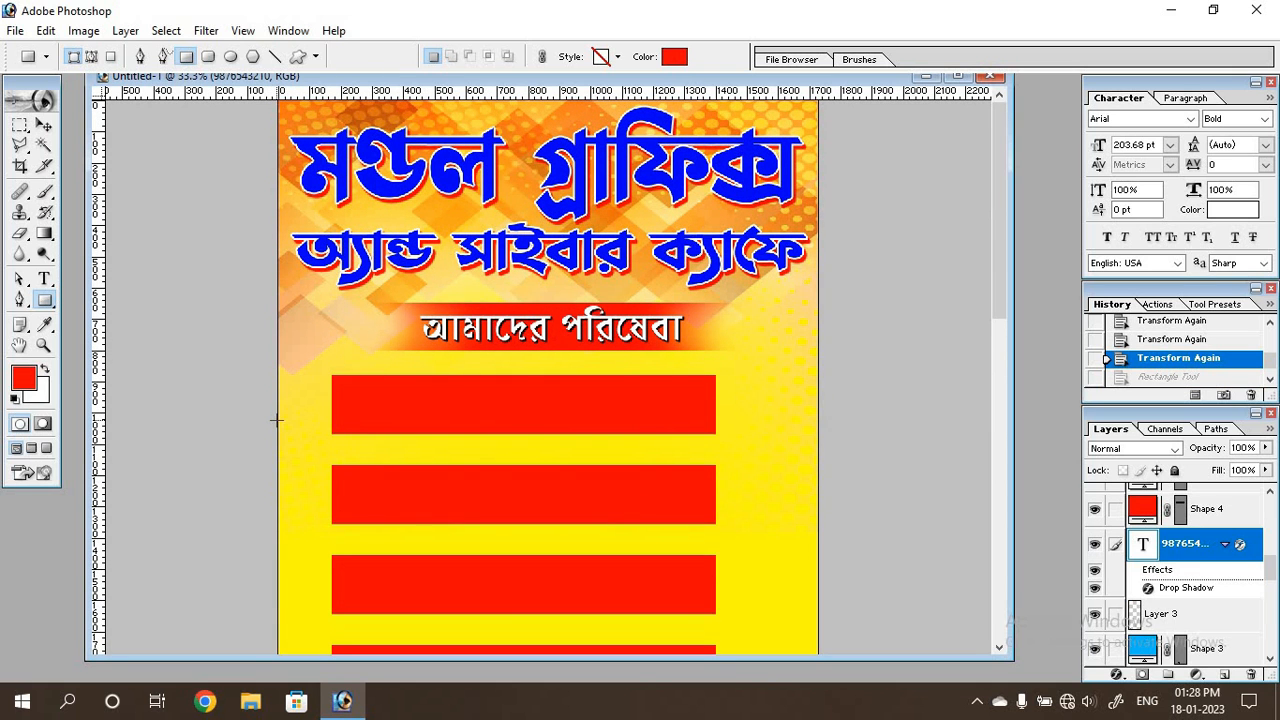
left_click_drag(277, 420, 357, 361)
left_click_drag(357, 361, 357, 361)
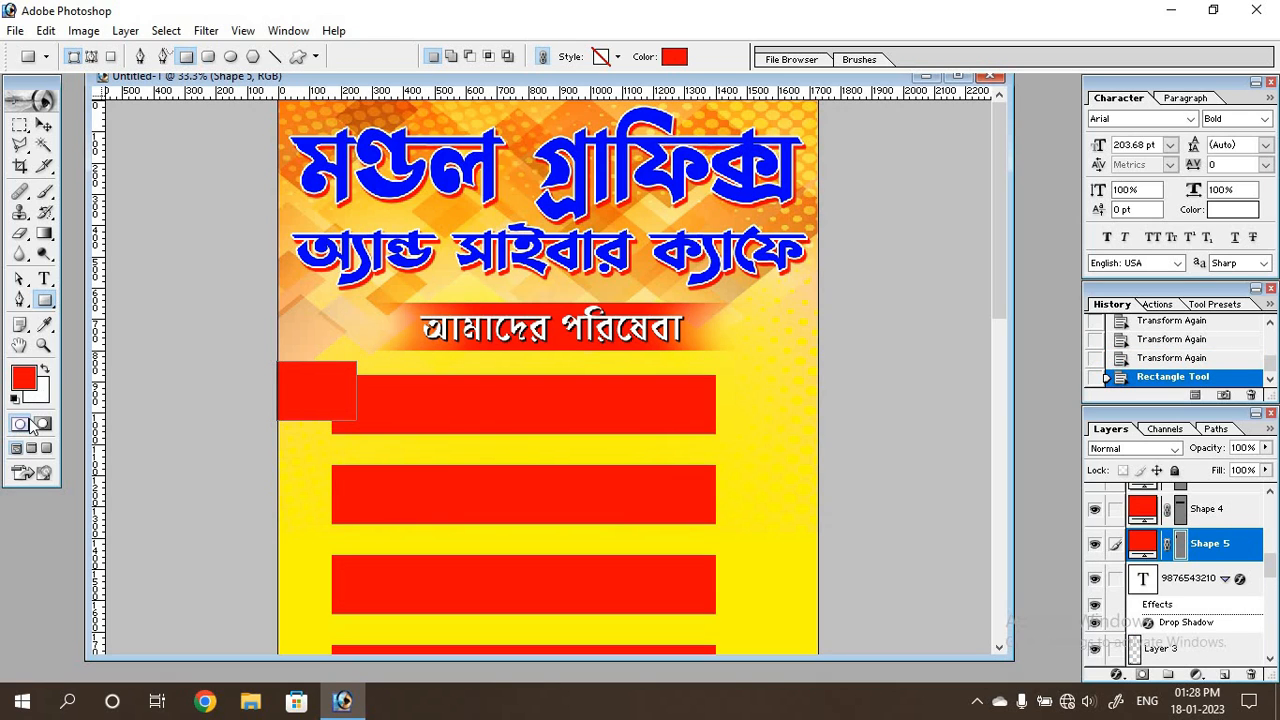
key("Return")
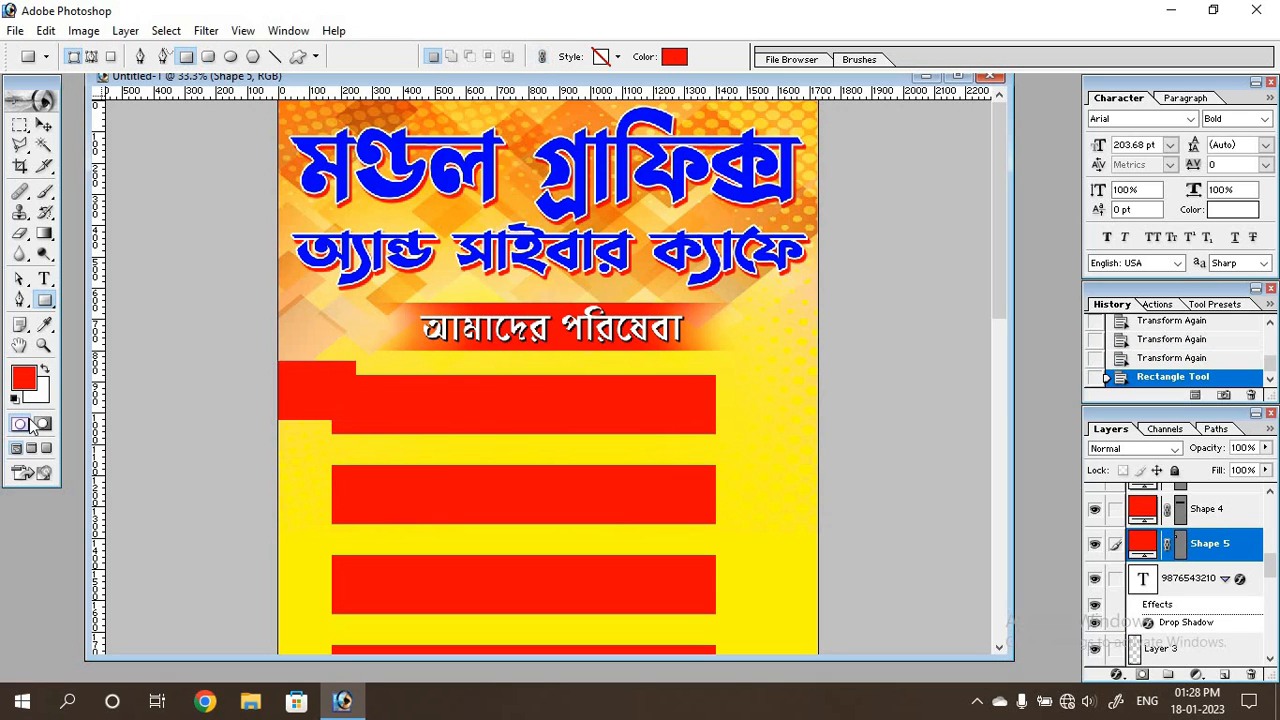
Change the fill of the small left-edge rectangle to dark red 870000.
double_click(1146, 544)
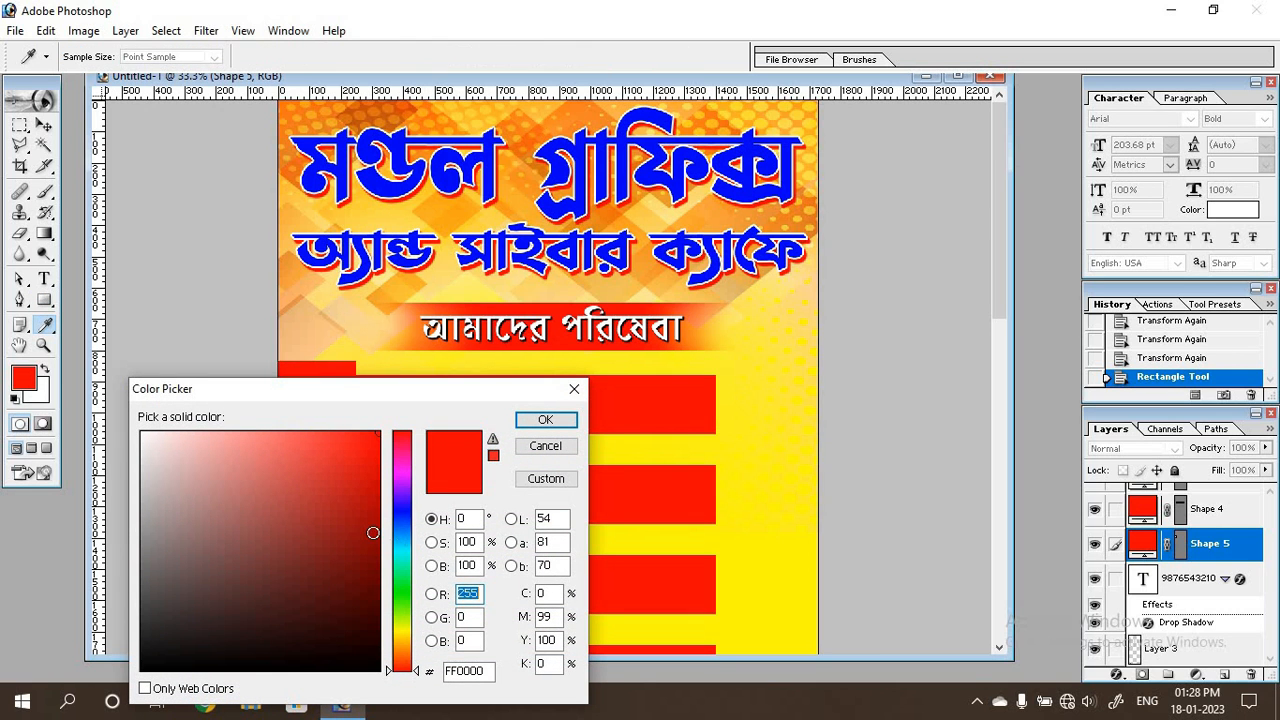
left_click(378, 545)
left_click_drag(456, 381, 897, 413)
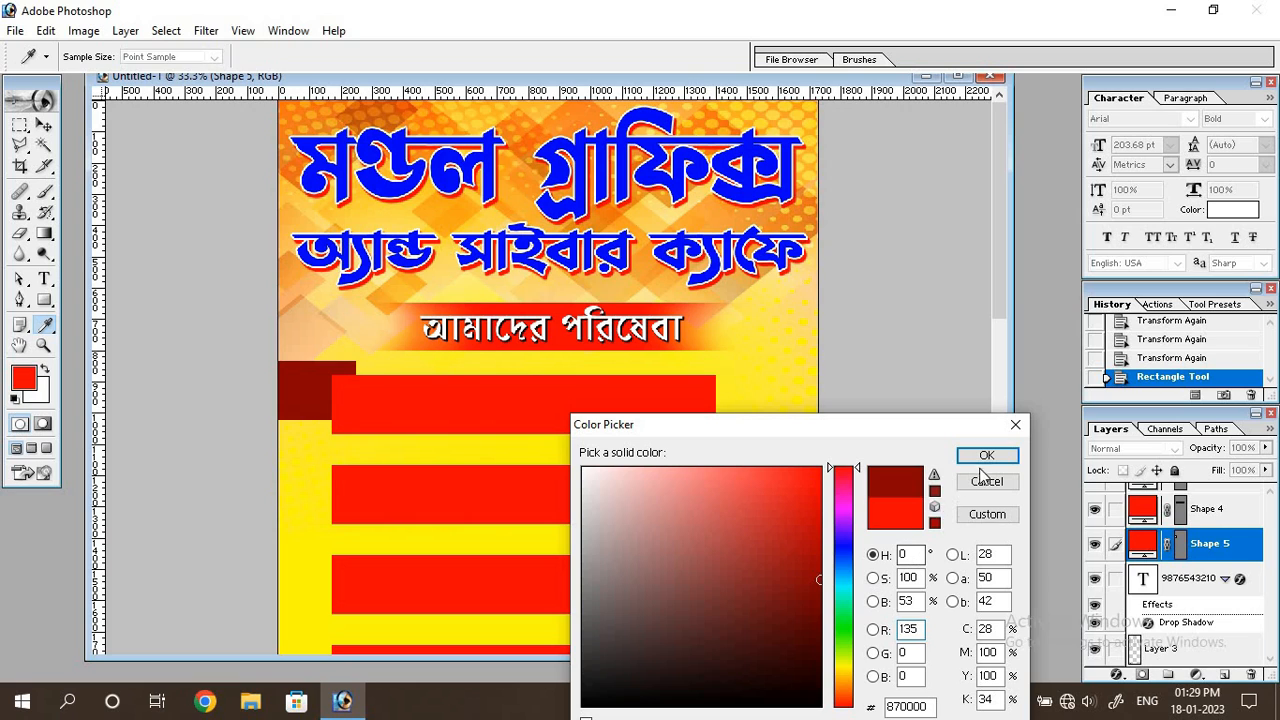
left_click(987, 457)
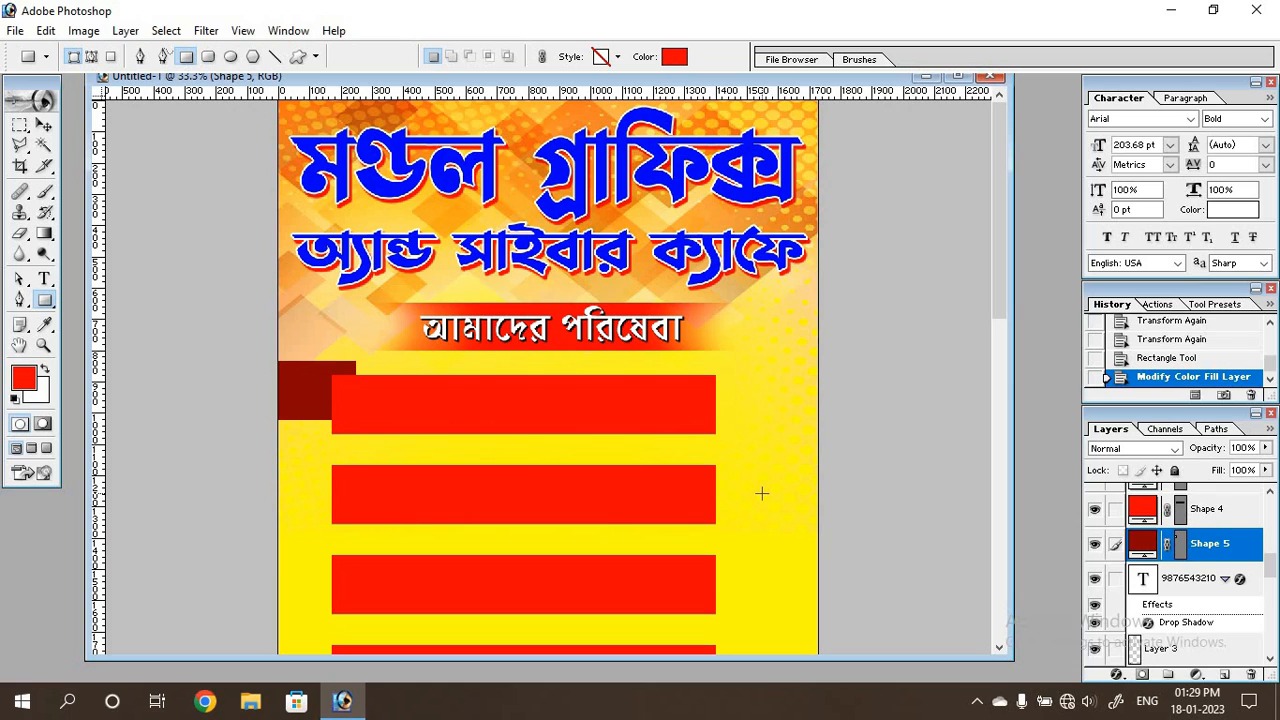
Duplicate the dark red rectangle and move the copy straight down behind the second red bar's left end.
key("ctrl+j")
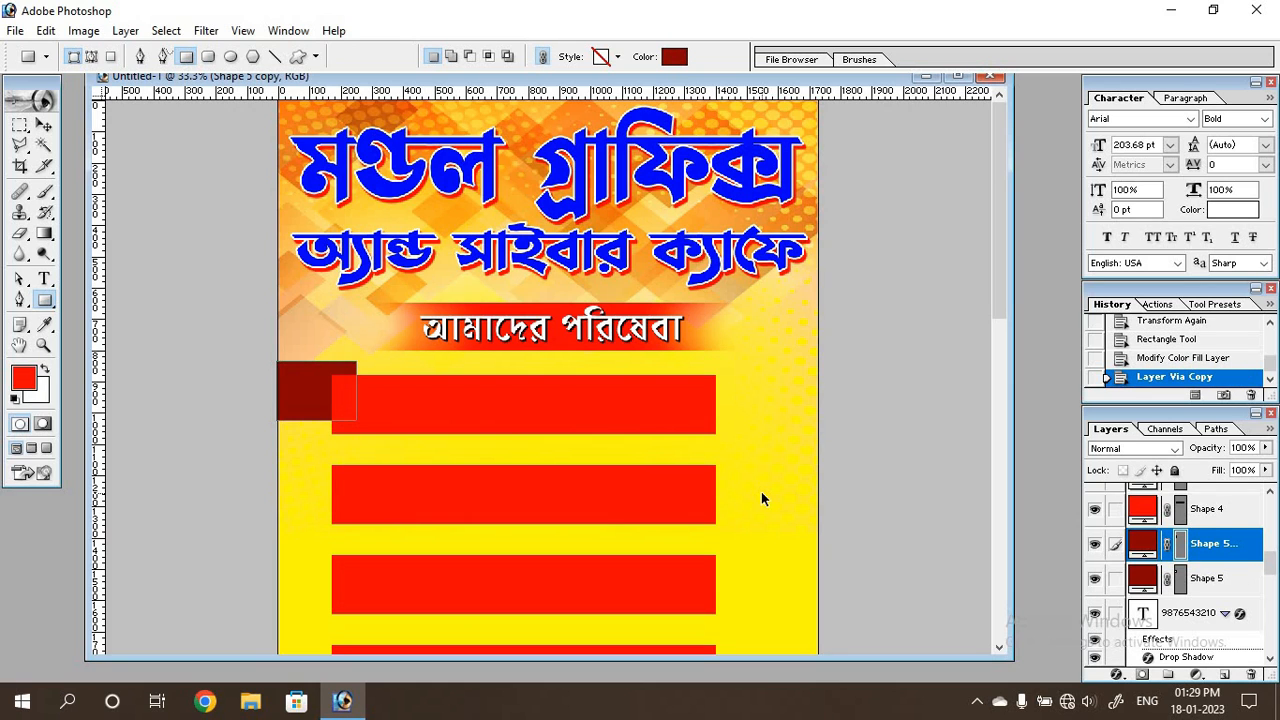
key("ctrl+t")
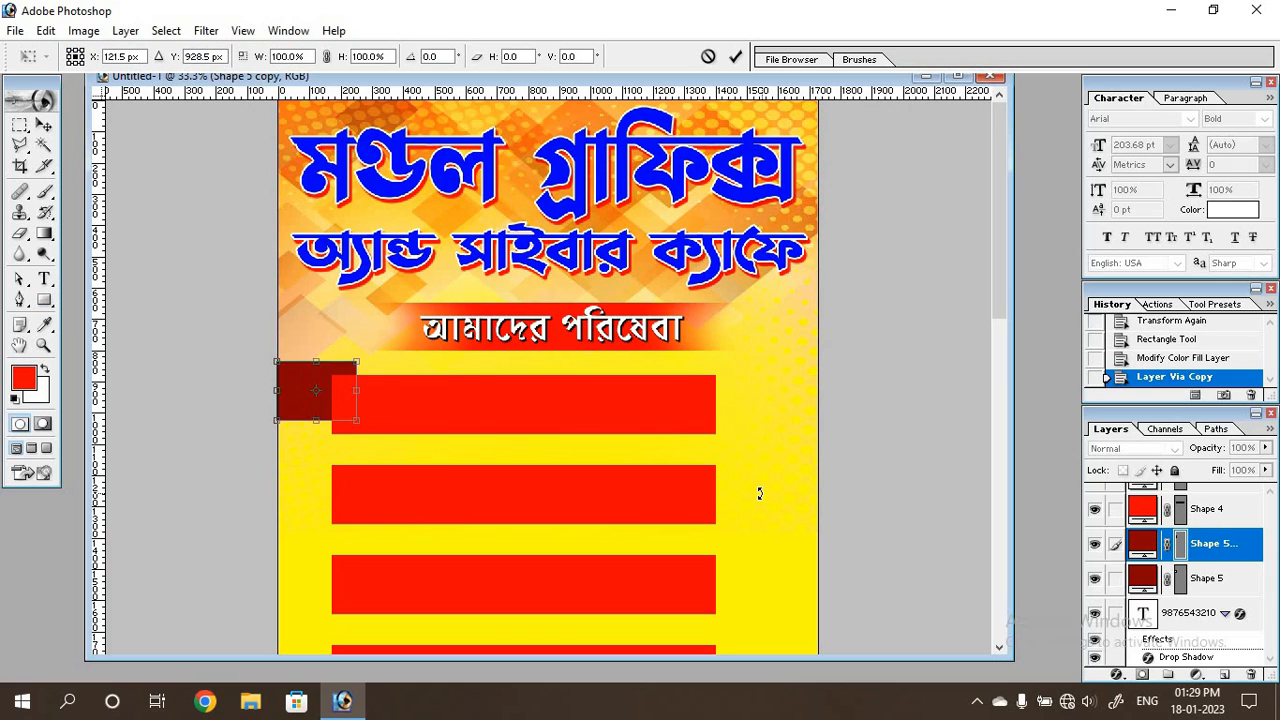
key("shift+Down")
key("shift+Down")
key("shift+Down")
key("shift+Down")
key("shift+Down")
key("shift+Down")
key("shift+Down")
key("shift+Down")
key("shift+Down")
key("shift+Down")
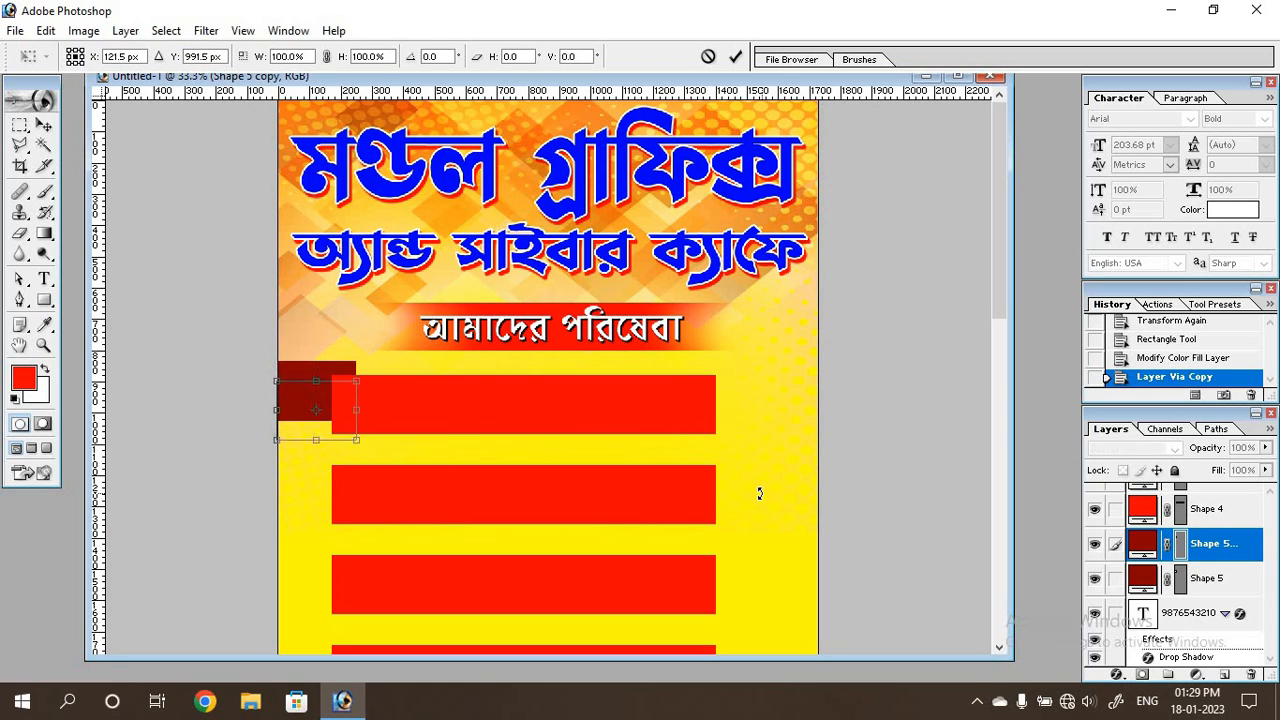
key("shift+Down")
key("shift+Down")
key("shift+Down")
key("shift+Down")
key("shift+Down")
key("shift+Down")
key("shift+Down")
key("shift+Down")
key("shift+Down")
key("shift+Down")
key("shift+Down")
key("shift+Down")
key("shift+Down")
key("shift+Down")
key("shift+Down")
key("shift+Down")
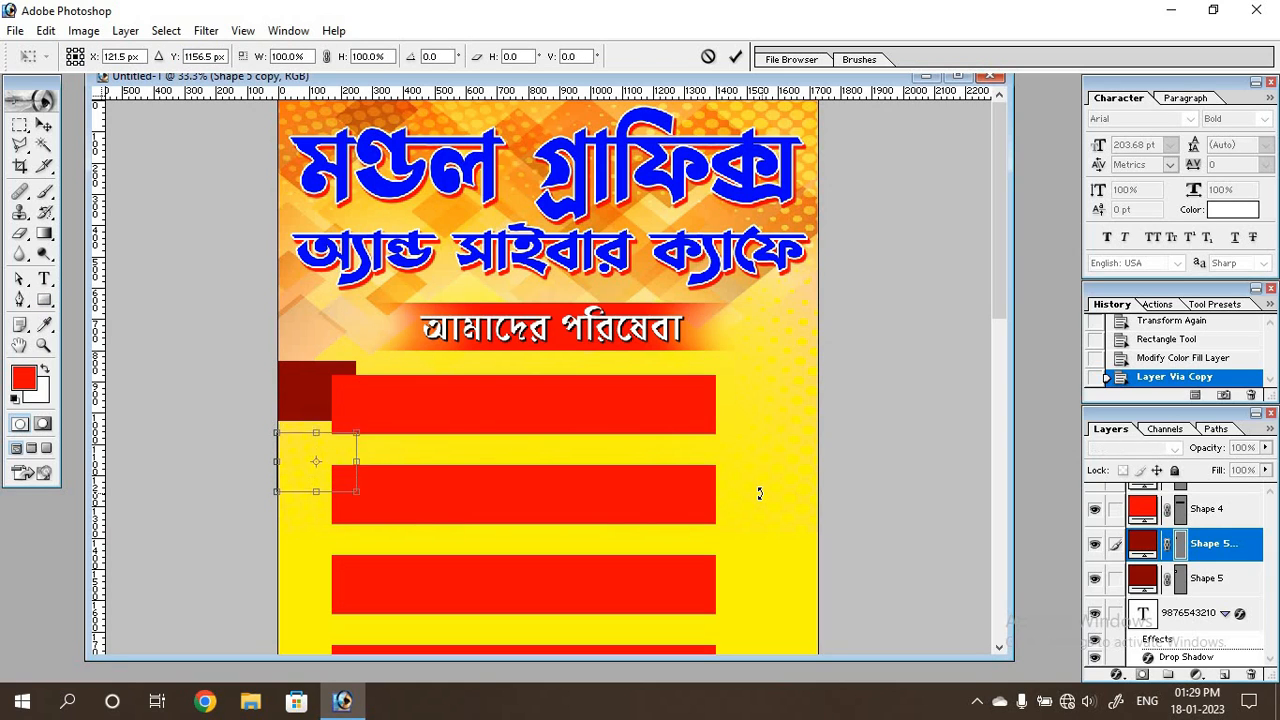
key("shift+Down")
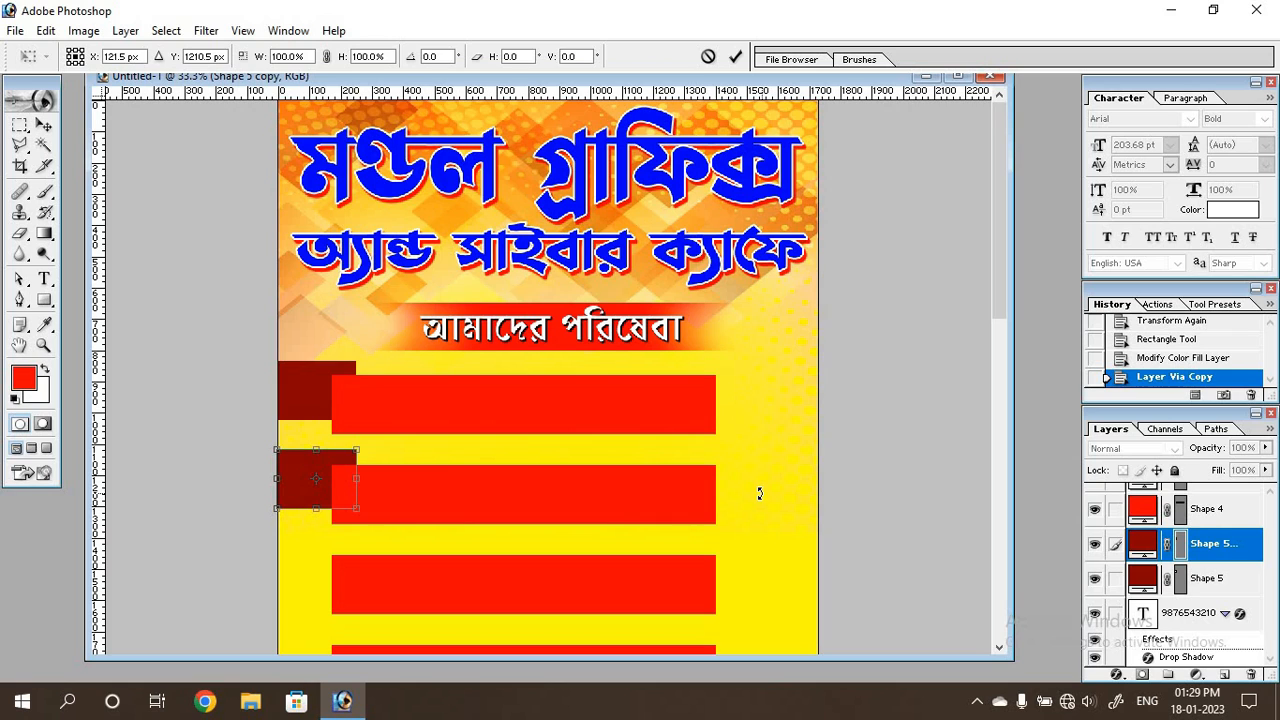
key("Down")
key("Down")
key("Down")
key("Return")
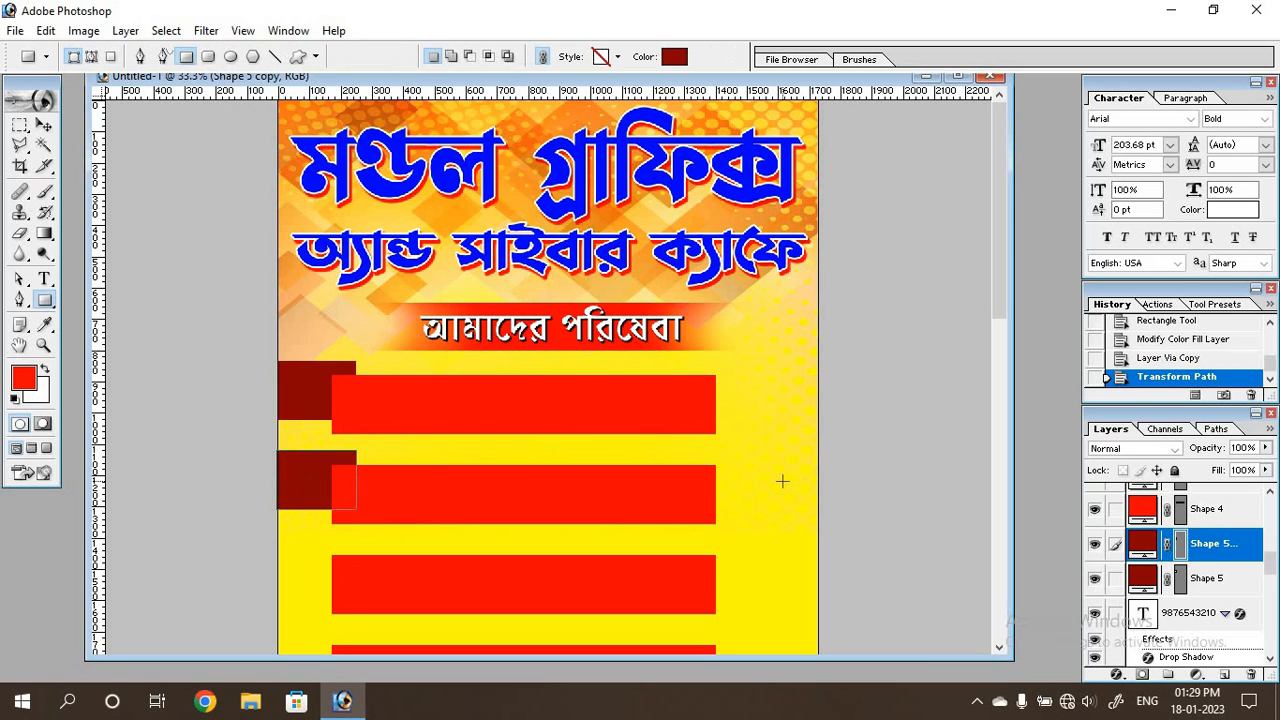
Repeat the duplicate-and-move transform down the banner until every red bar has a dark red rectangle behind its left end.
scroll(830, 462, "down", 2)
scroll(830, 462, "down", 4)
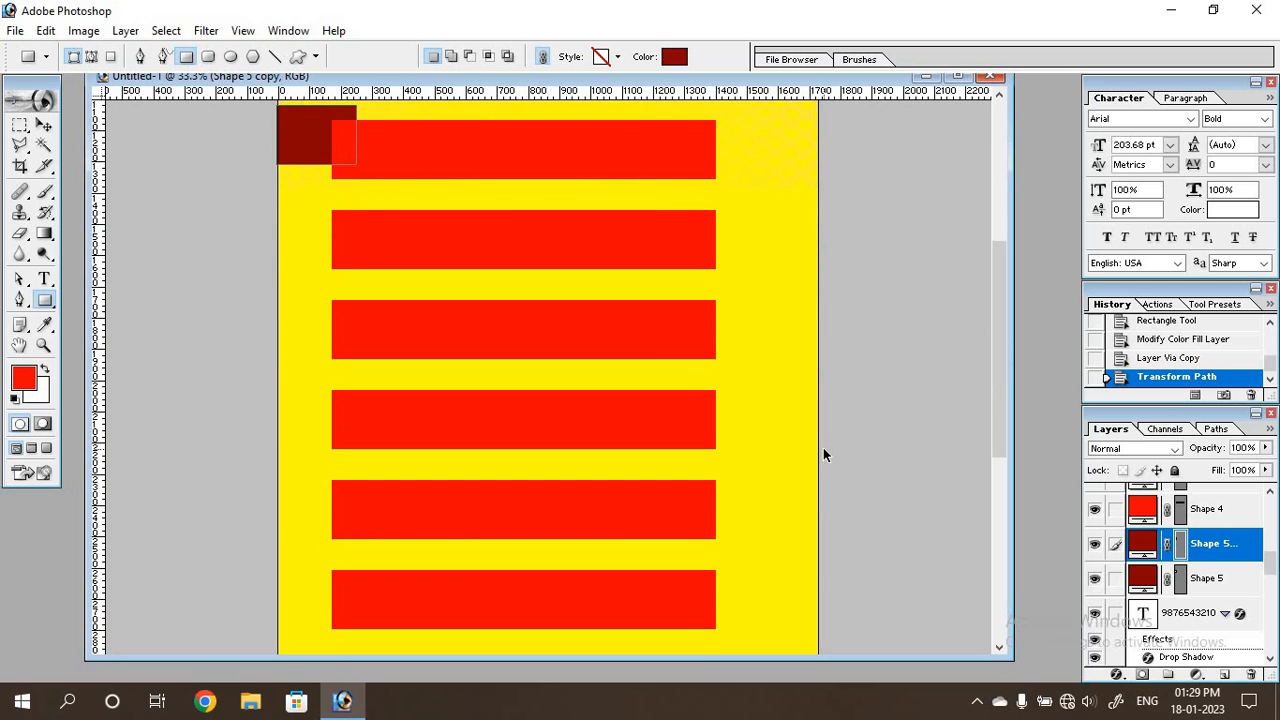
key("ctrl+shift+alt+t")
key("ctrl+shift+alt+t")
key("ctrl+shift+alt+t")
key("ctrl+shift+alt+t")
key("ctrl+shift+alt+t")
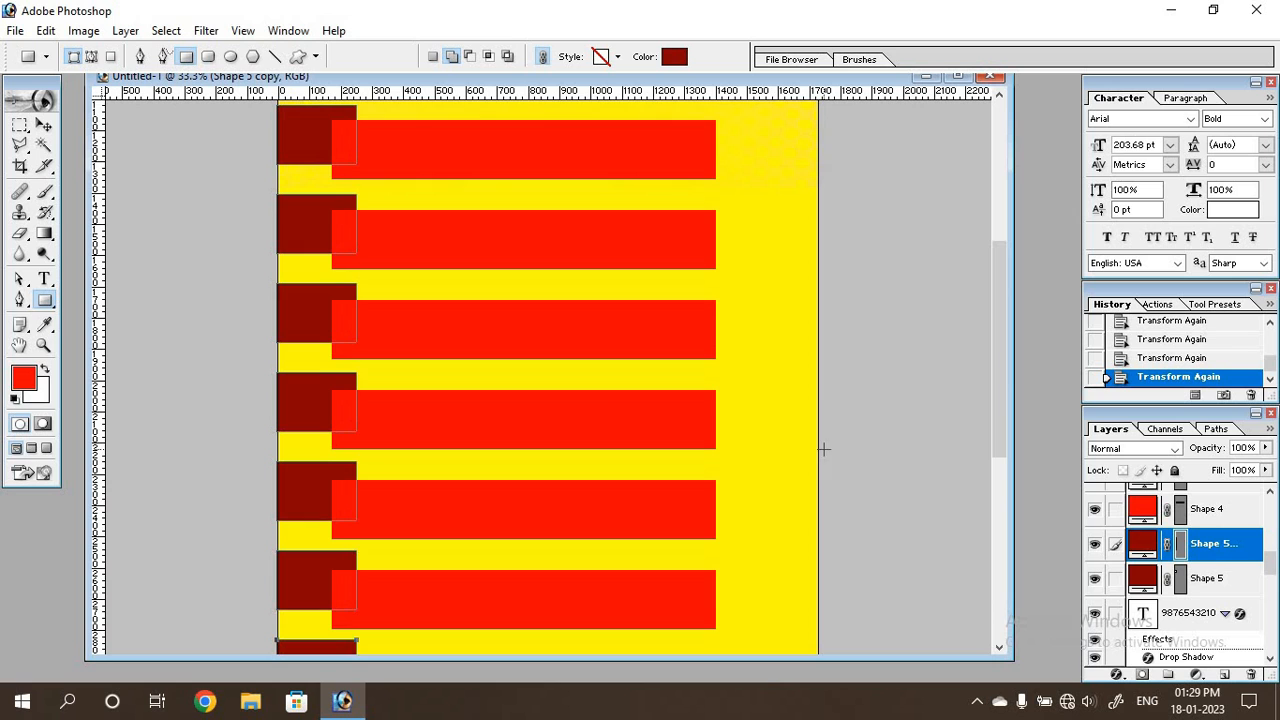
scroll(618, 403, "down", 3)
scroll(618, 403, "down", 3)
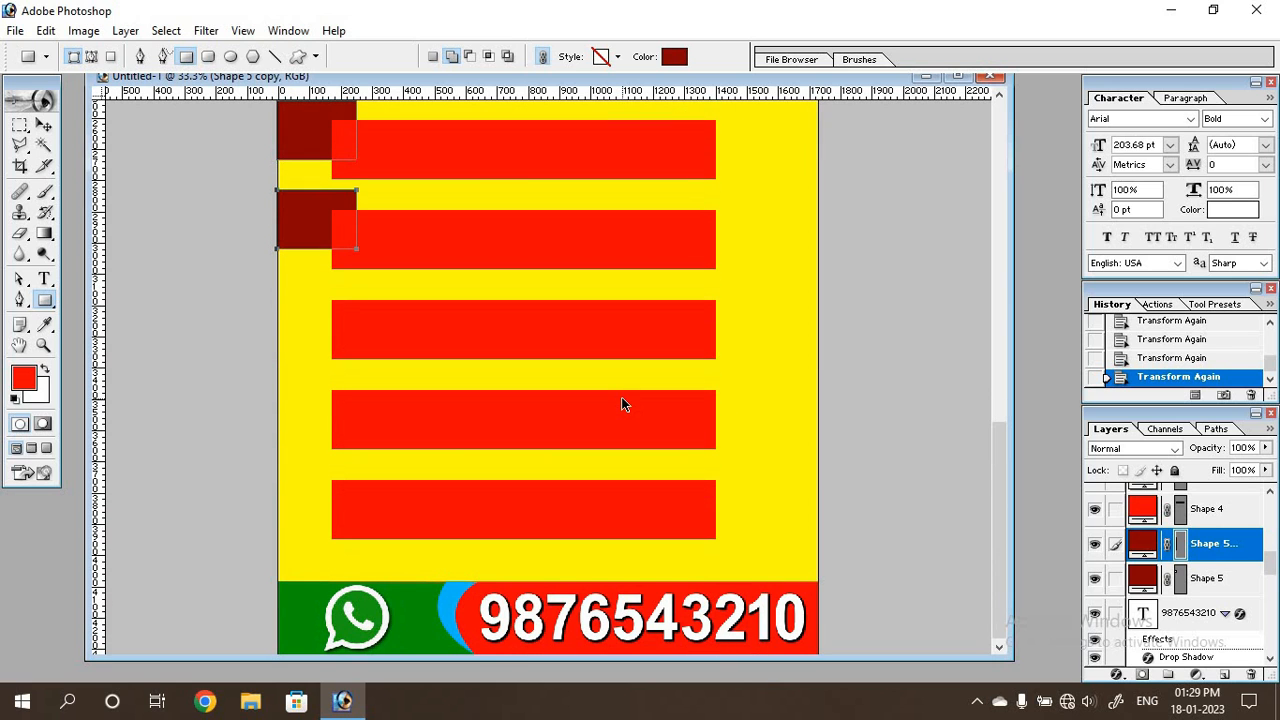
key("ctrl+shift+alt+t")
key("ctrl+shift+alt+t")
key("ctrl+shift+alt+t")
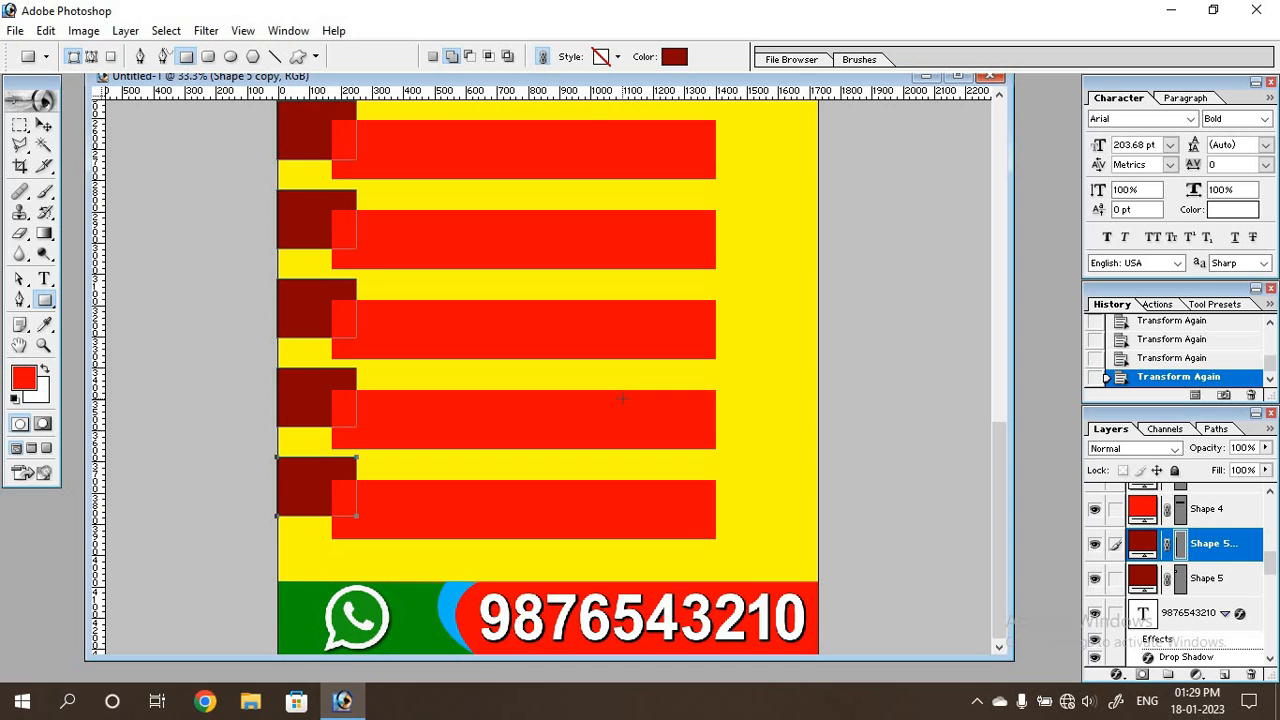
On a new layer above the dark red rectangles, draw a small triangular fold with the Pen tool between the first rectangle's top-right corner and the red bar's top-left corner.
scroll(622, 398, "up", 10)
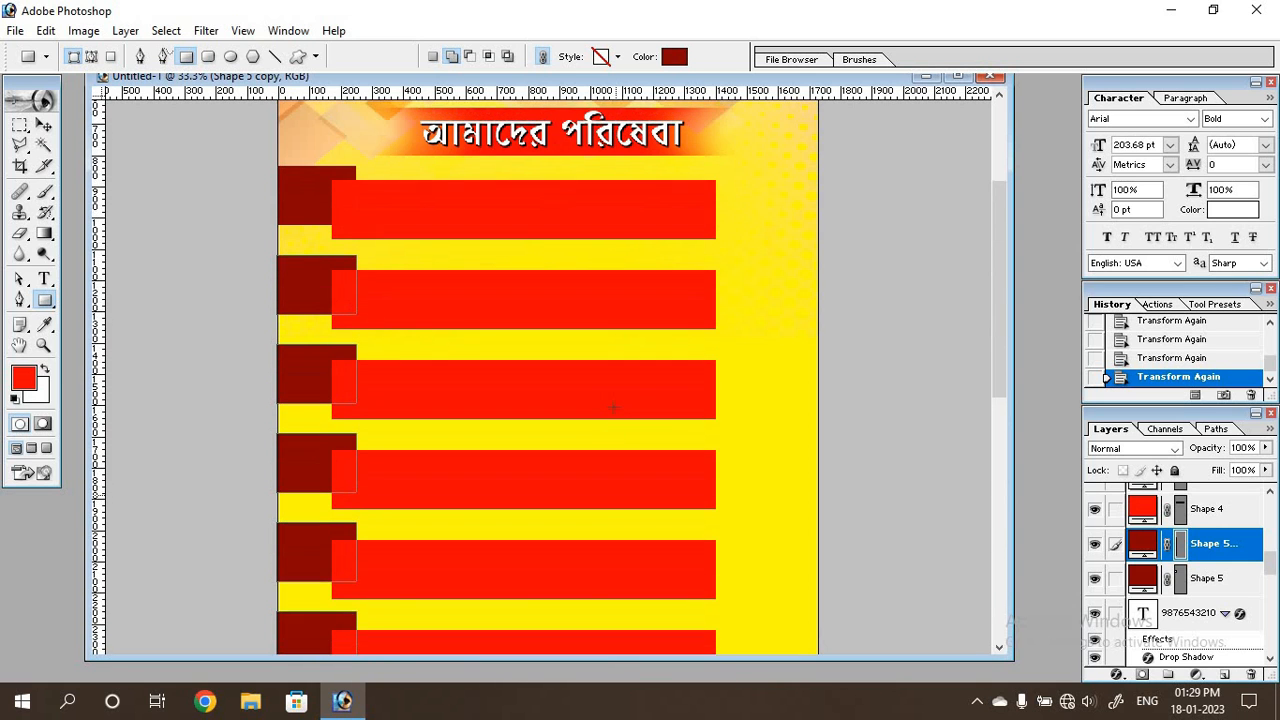
scroll(613, 407, "up", 2)
scroll(541, 395, "up", 1)
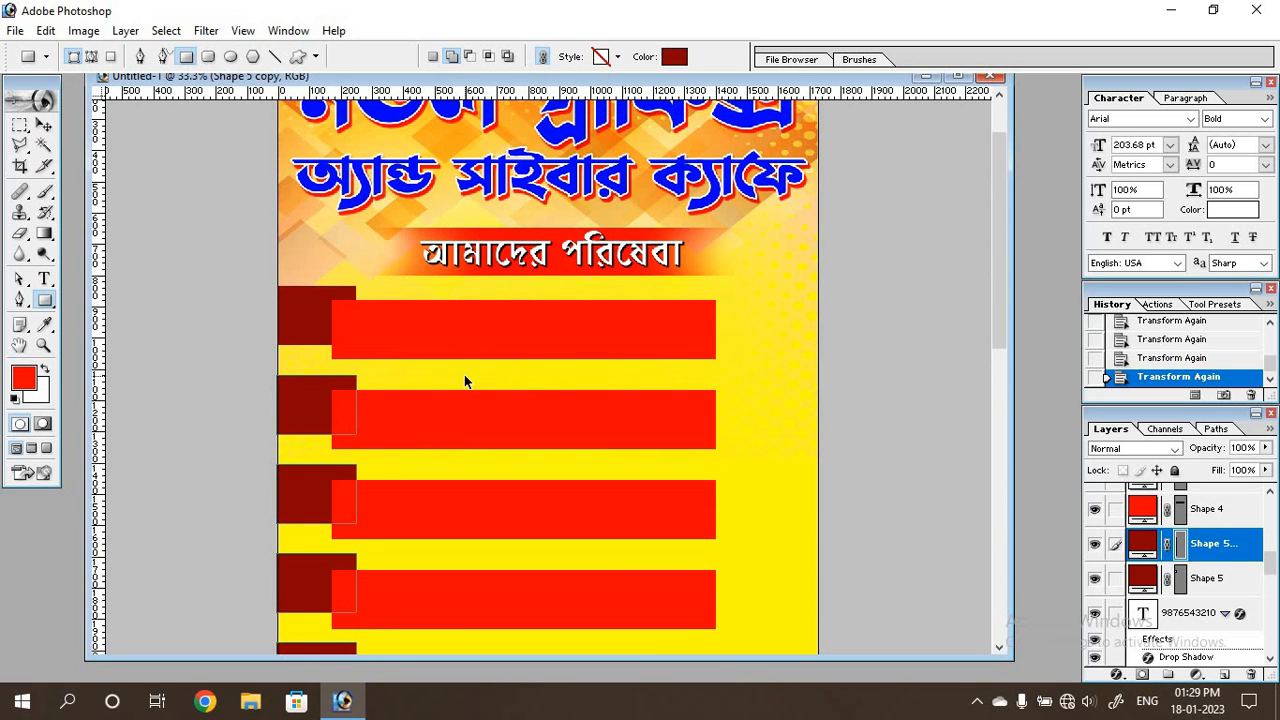
key("ctrl+plus")
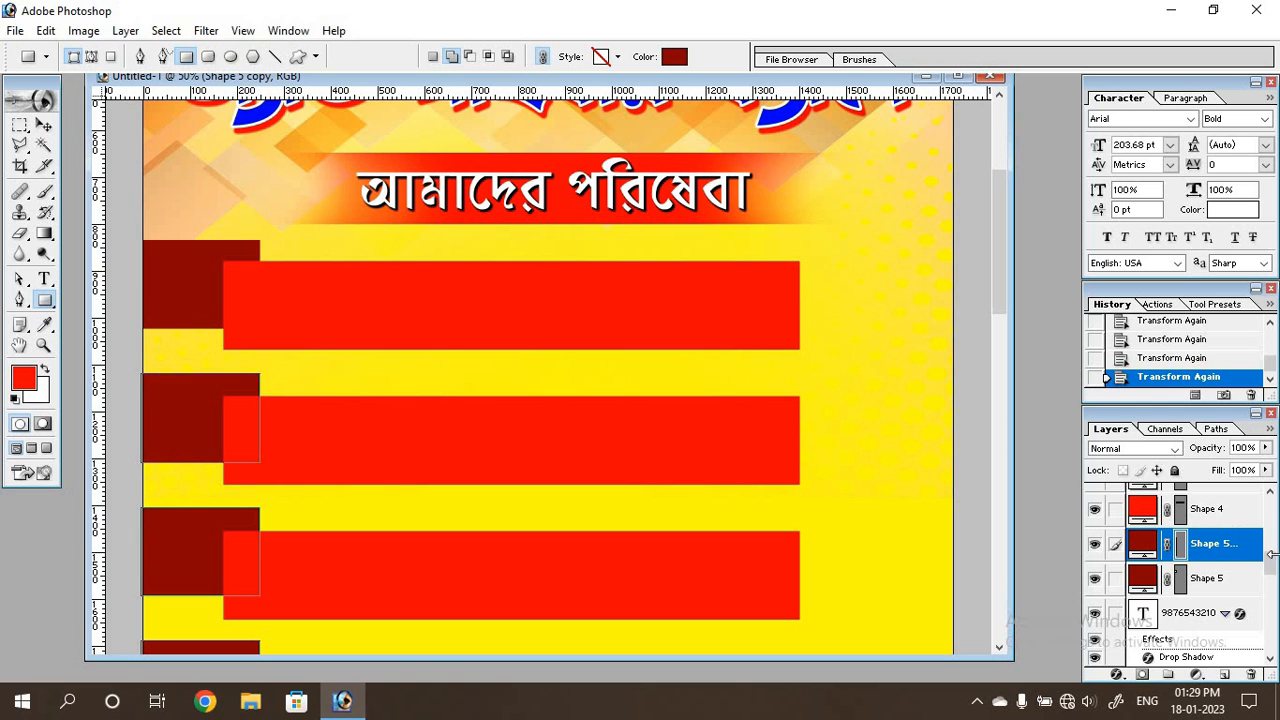
left_click_drag(1270, 554, 995, 562)
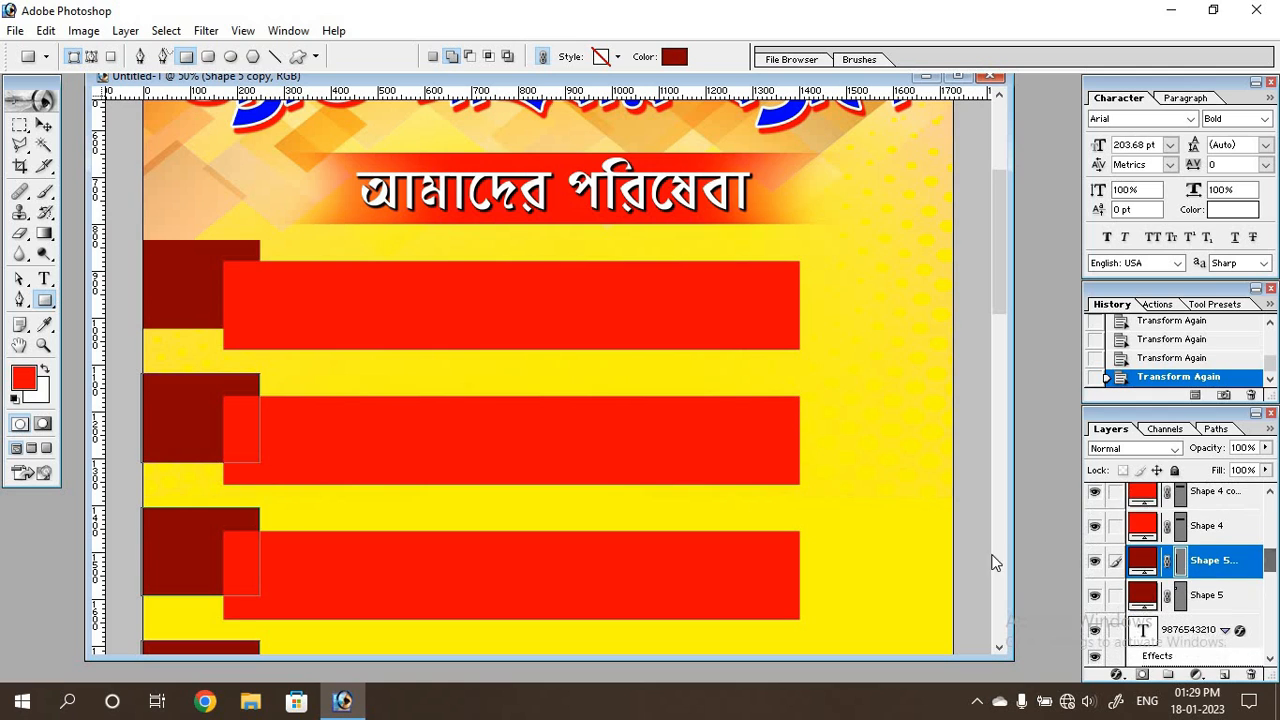
left_click(21, 299)
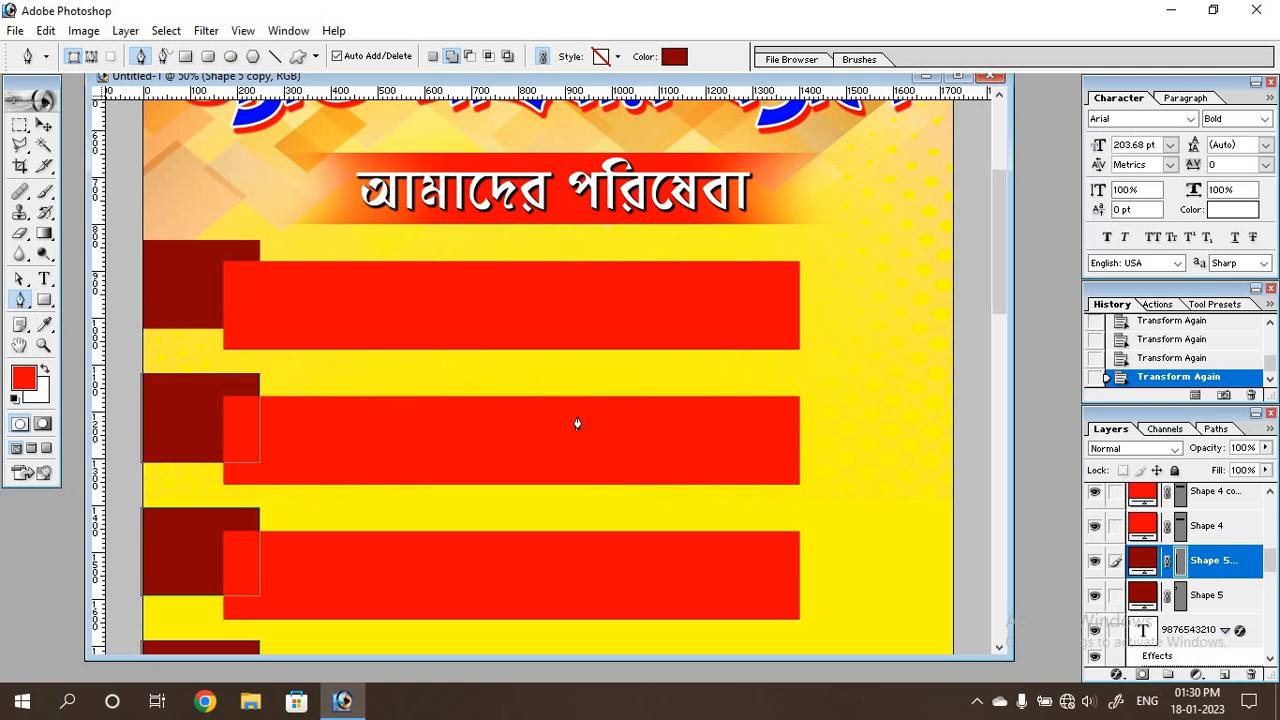
left_click(1224, 674)
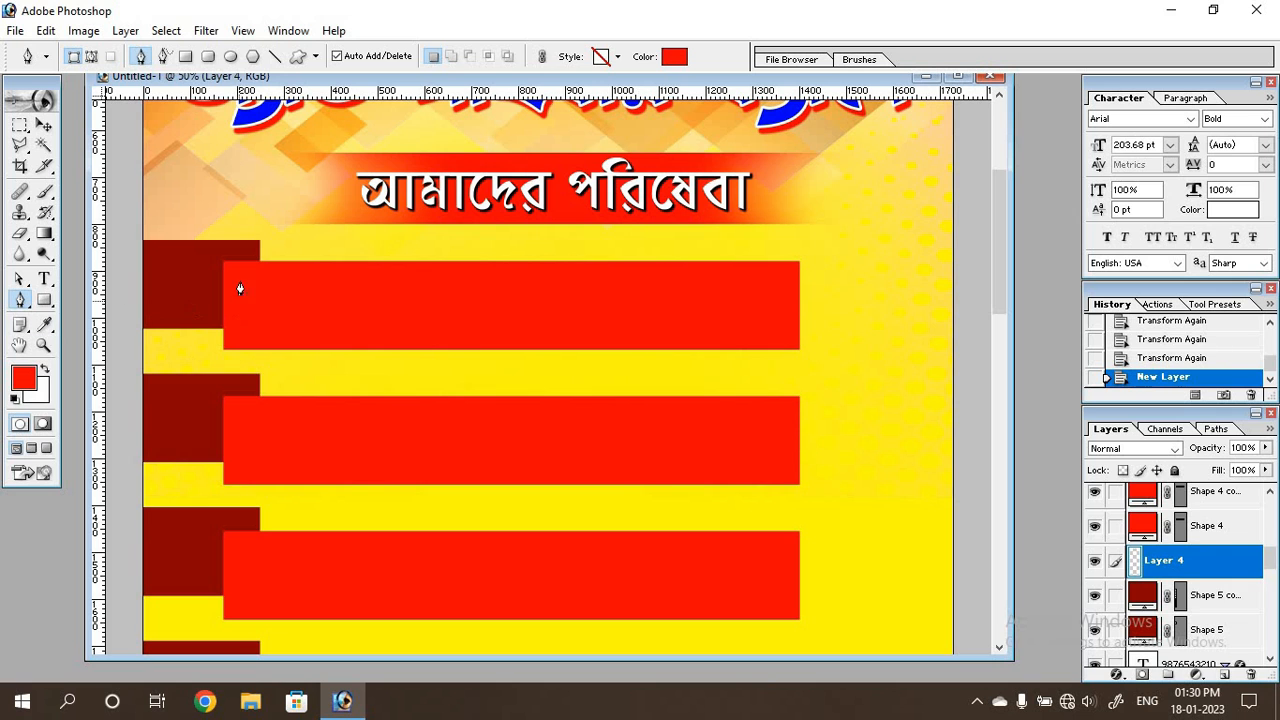
key("ctrl+plus")
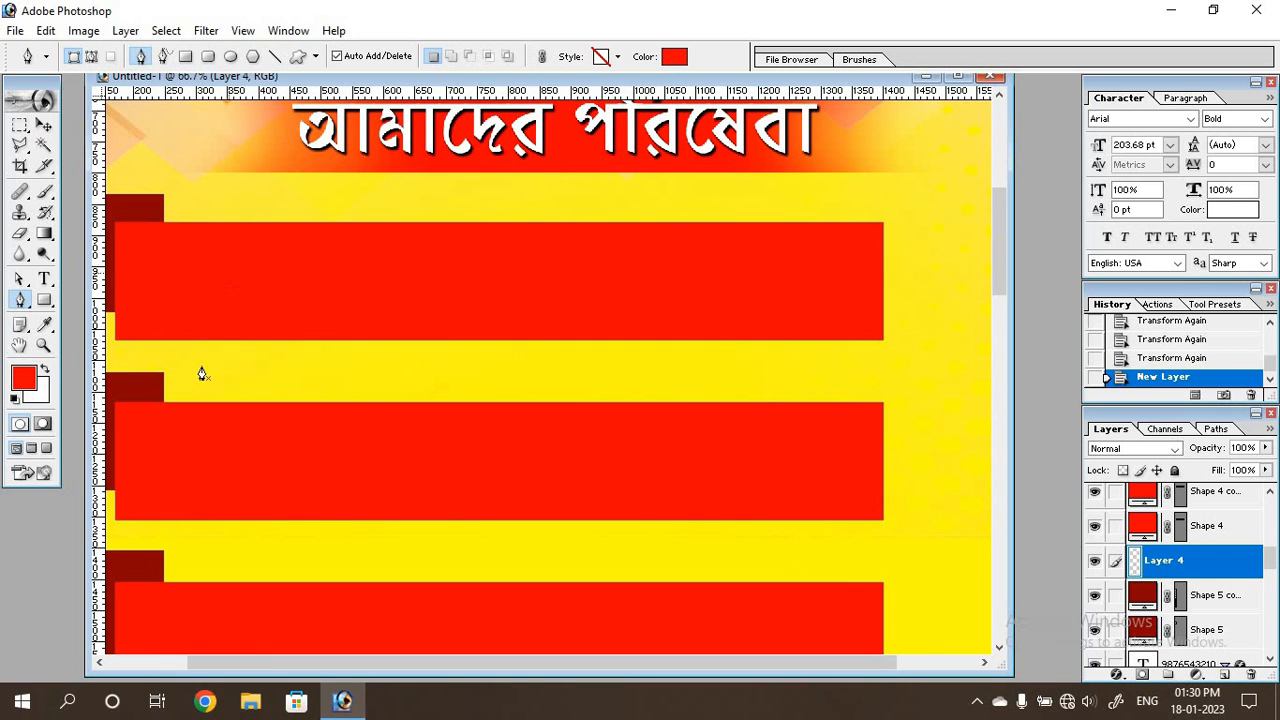
scroll(196, 375, "up", 2)
left_click_drag(255, 661, 174, 661)
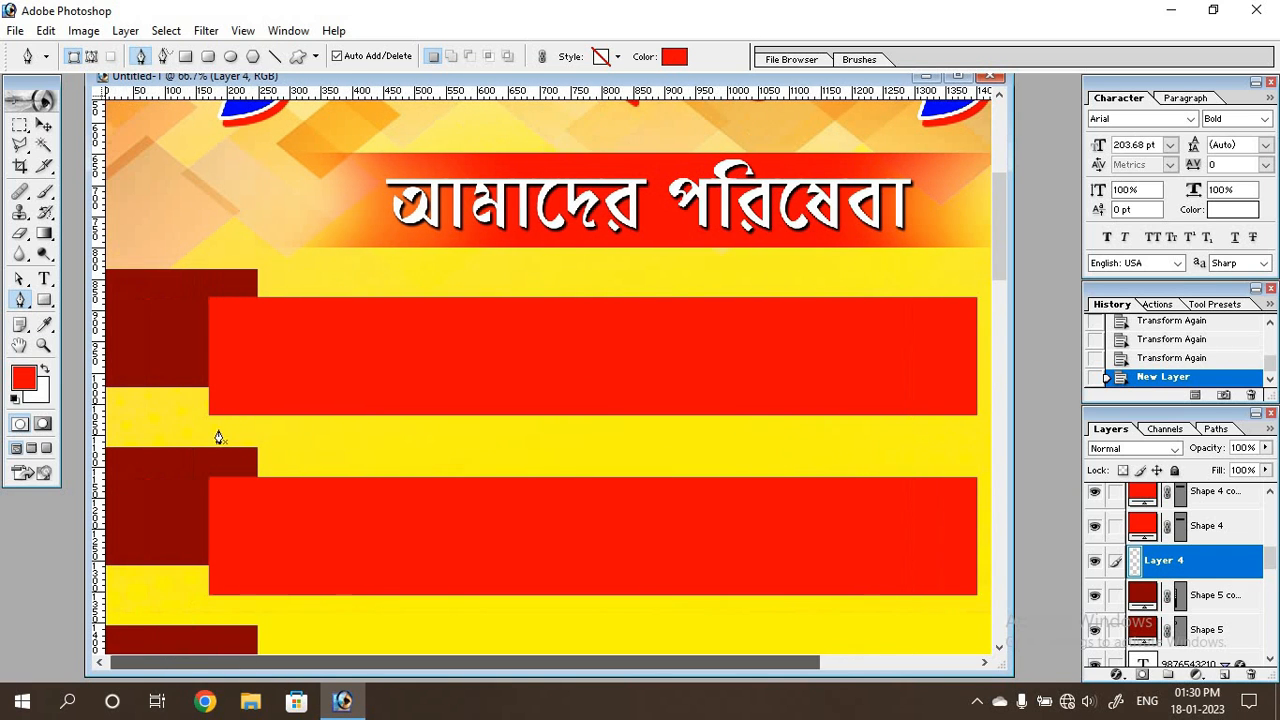
left_click(208, 299)
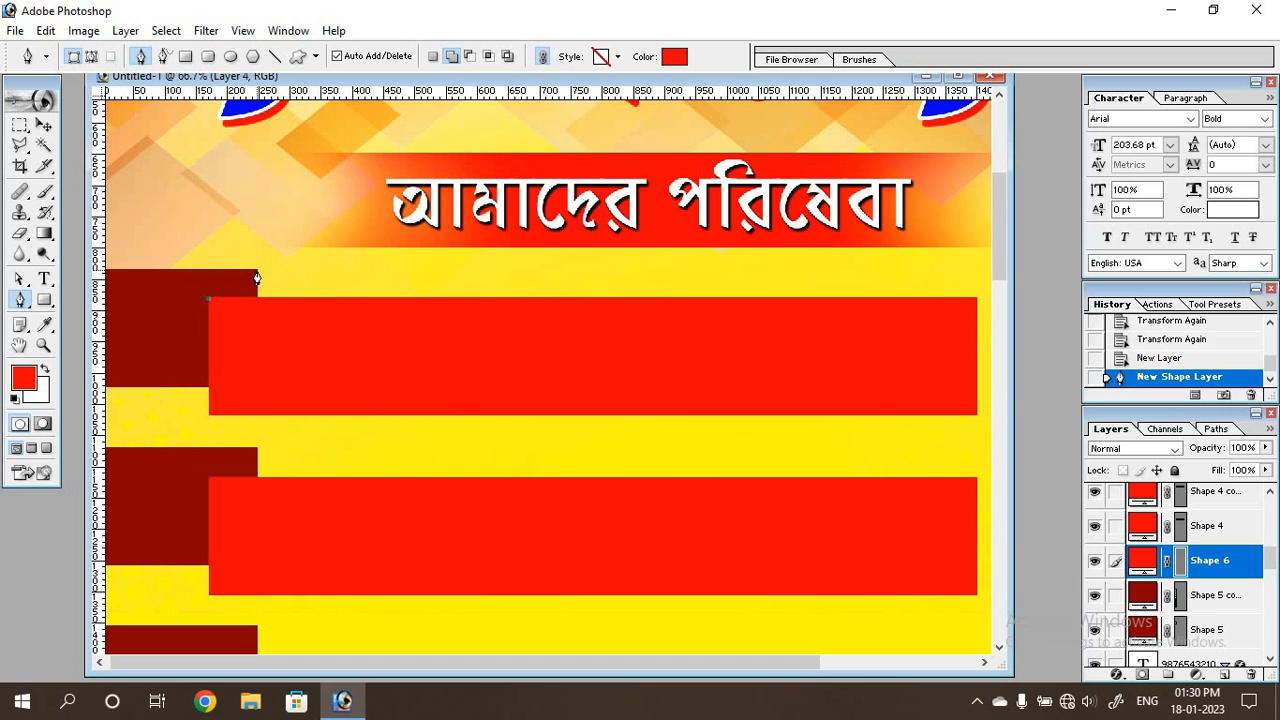
left_click(257, 272)
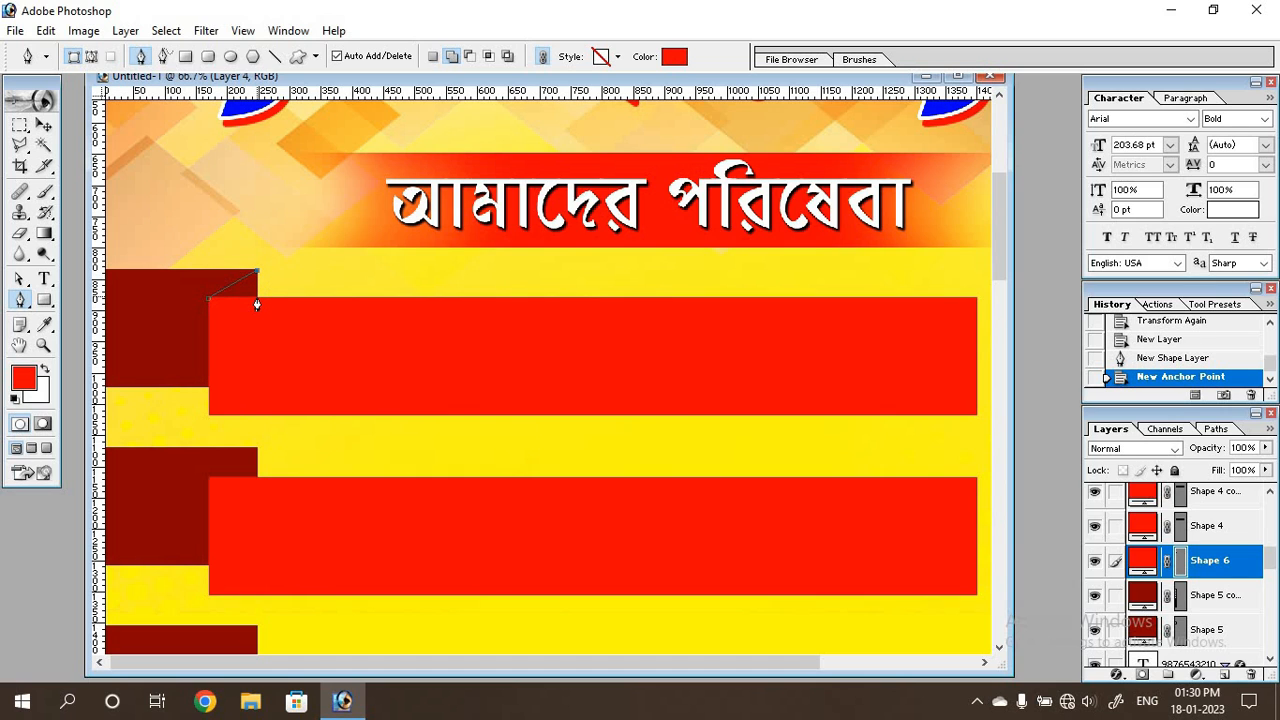
left_click(257, 298)
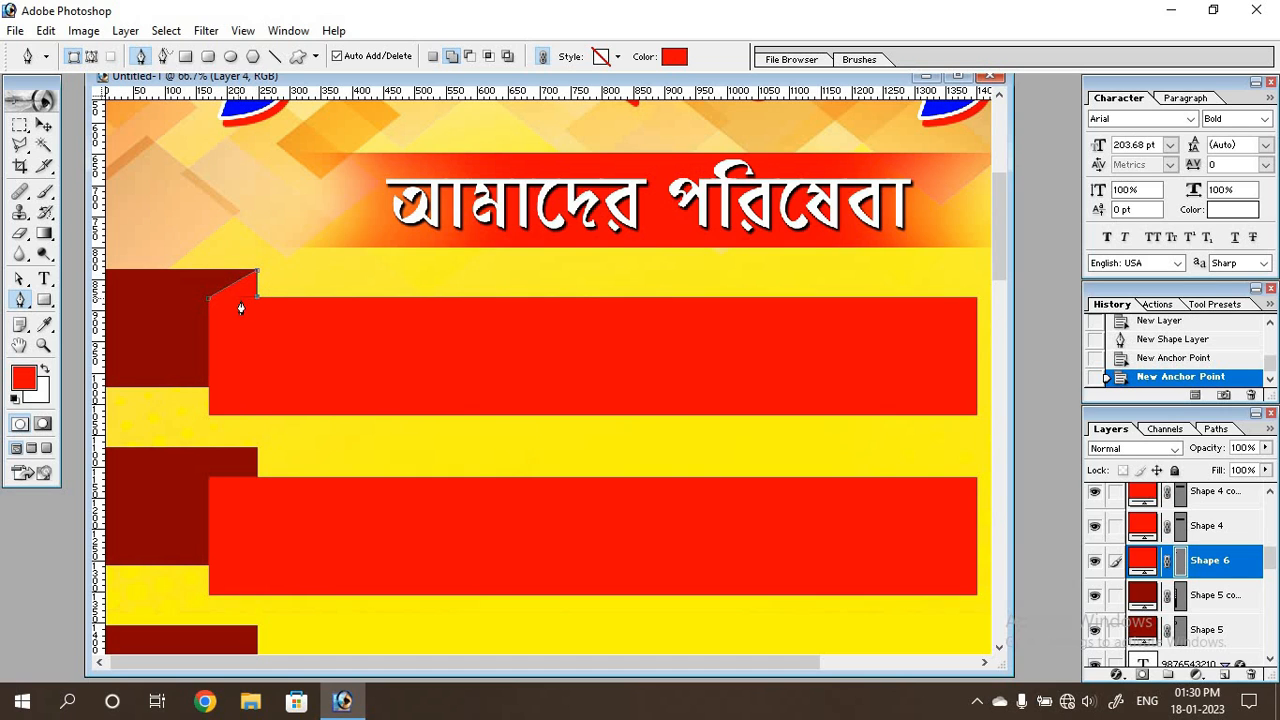
left_click(208, 306)
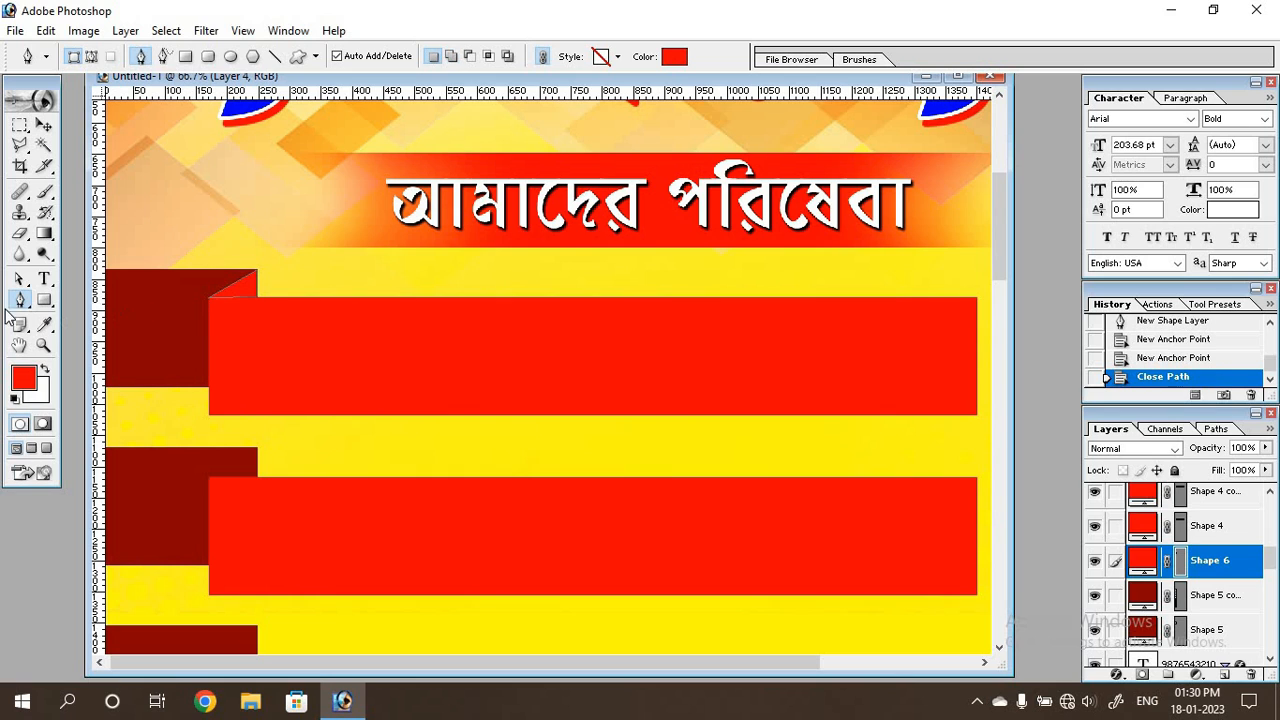
Nudge the triangular fold slightly left and change its fill to black 000000.
key("a")
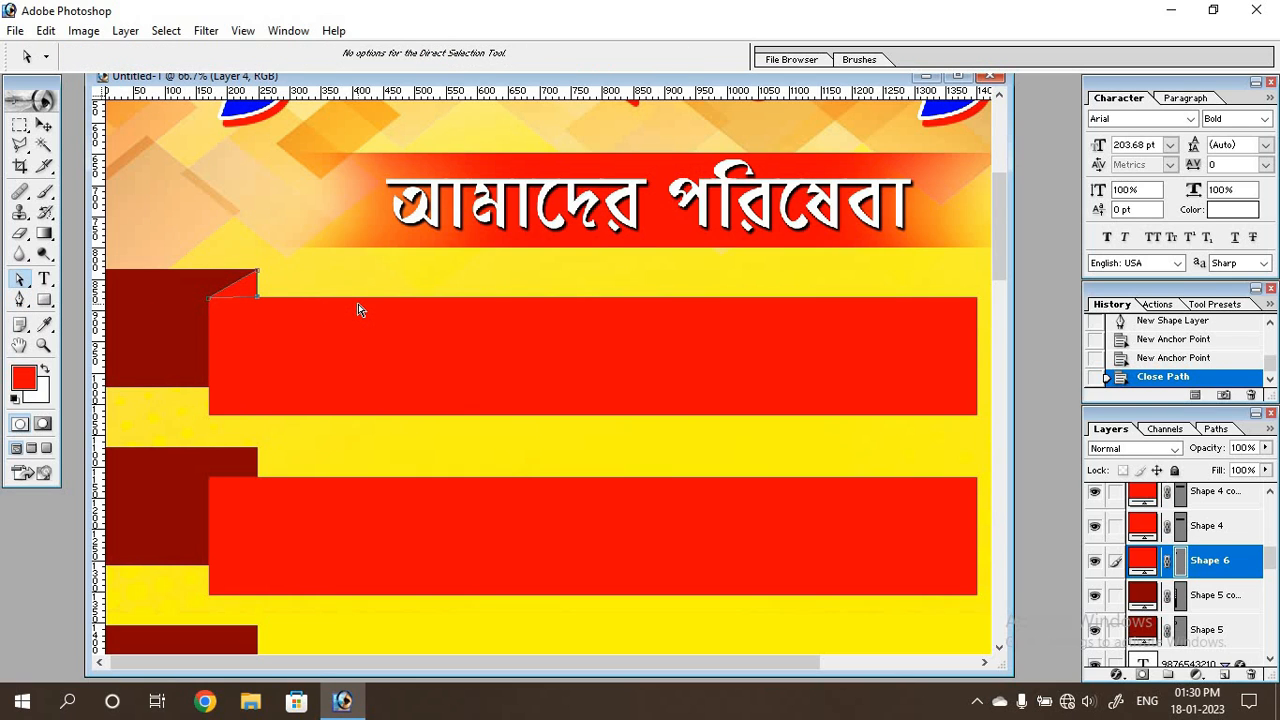
key("Left")
key("Return")
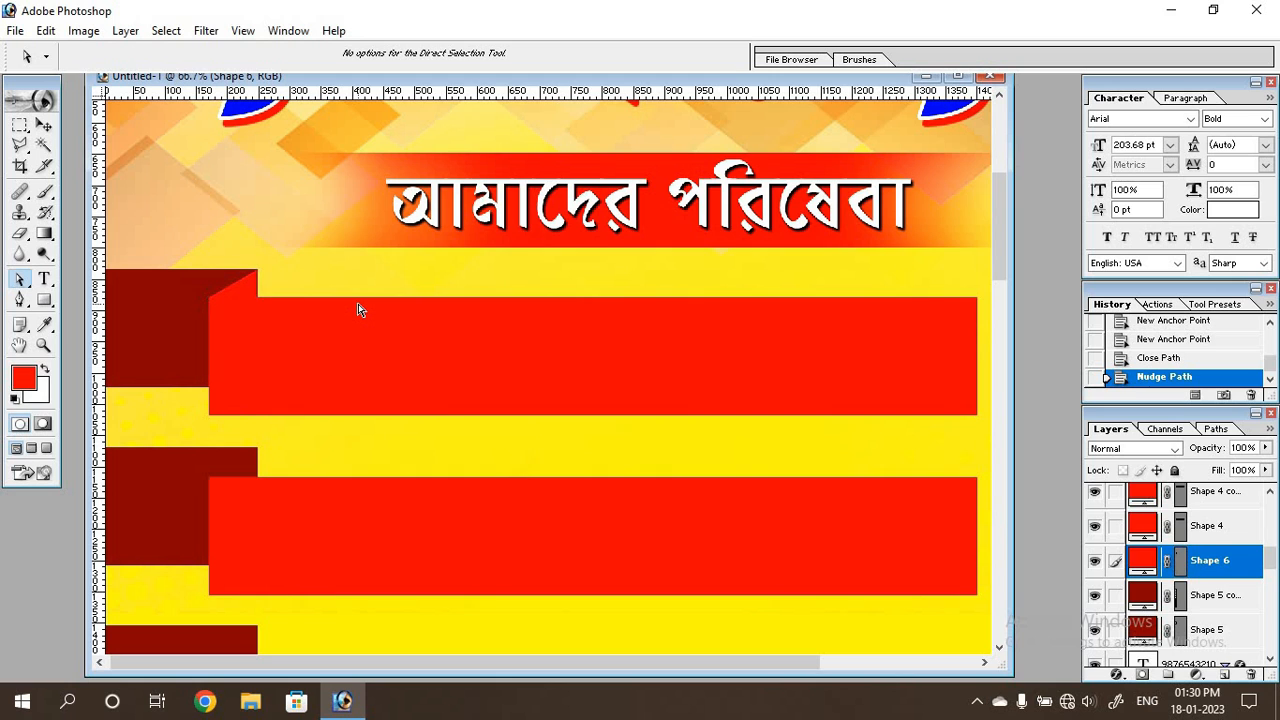
double_click(1141, 559)
type("0")
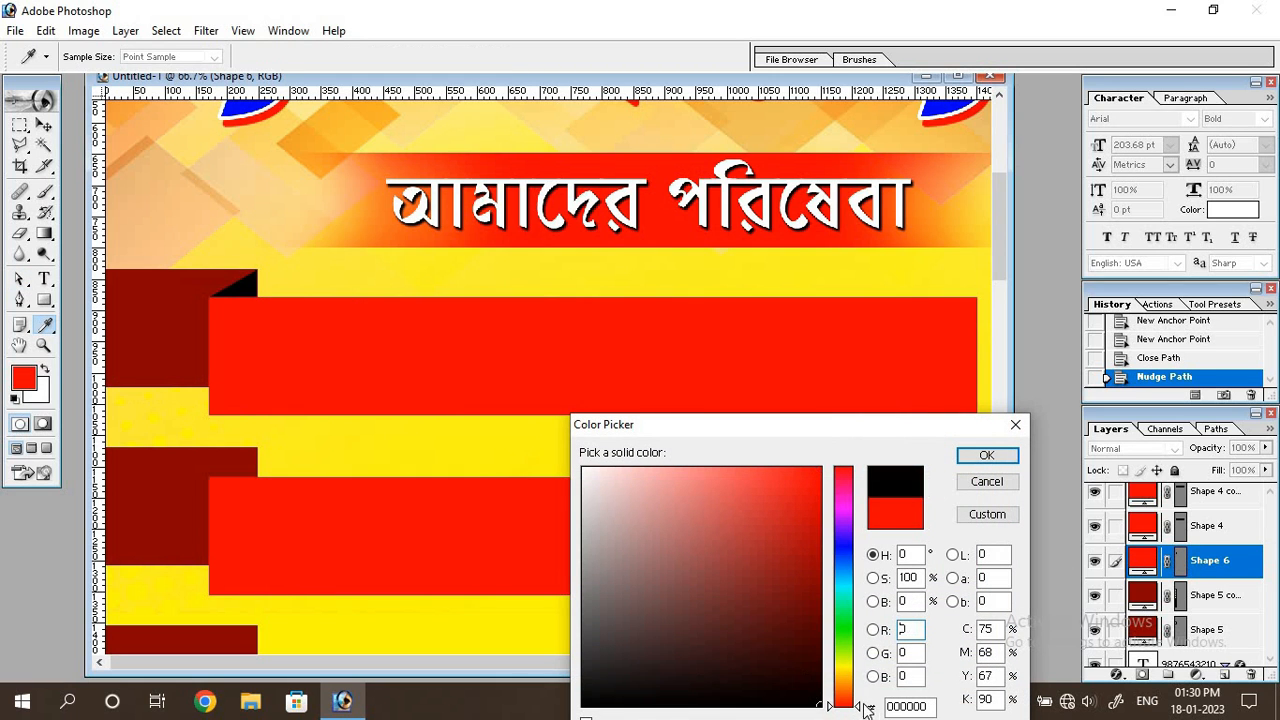
left_click(985, 456)
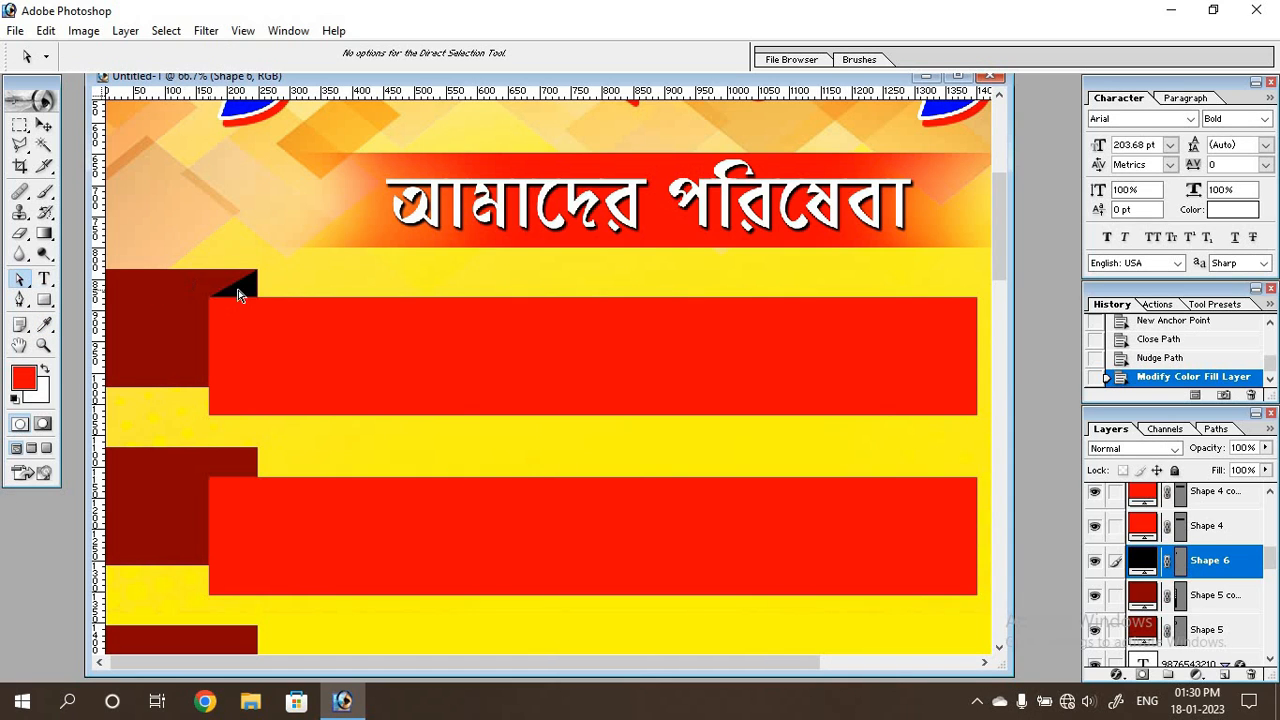
Nudge the black triangle slightly right to align it with the dark red rectangle's right edge.
left_click_drag(238, 293, 260, 274)
key("ctrl+z")
key("Right")
key("Return")
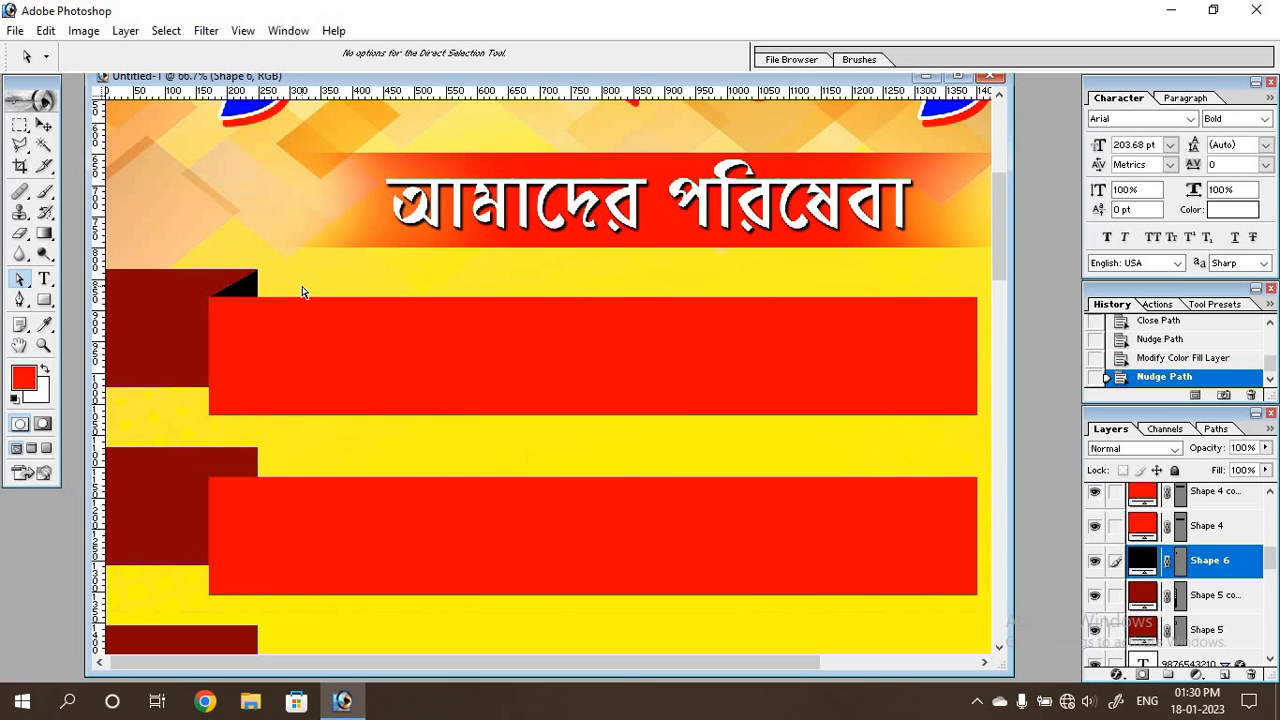
Duplicate the black triangular fold layer and hide its path outline.
left_click(46, 126)
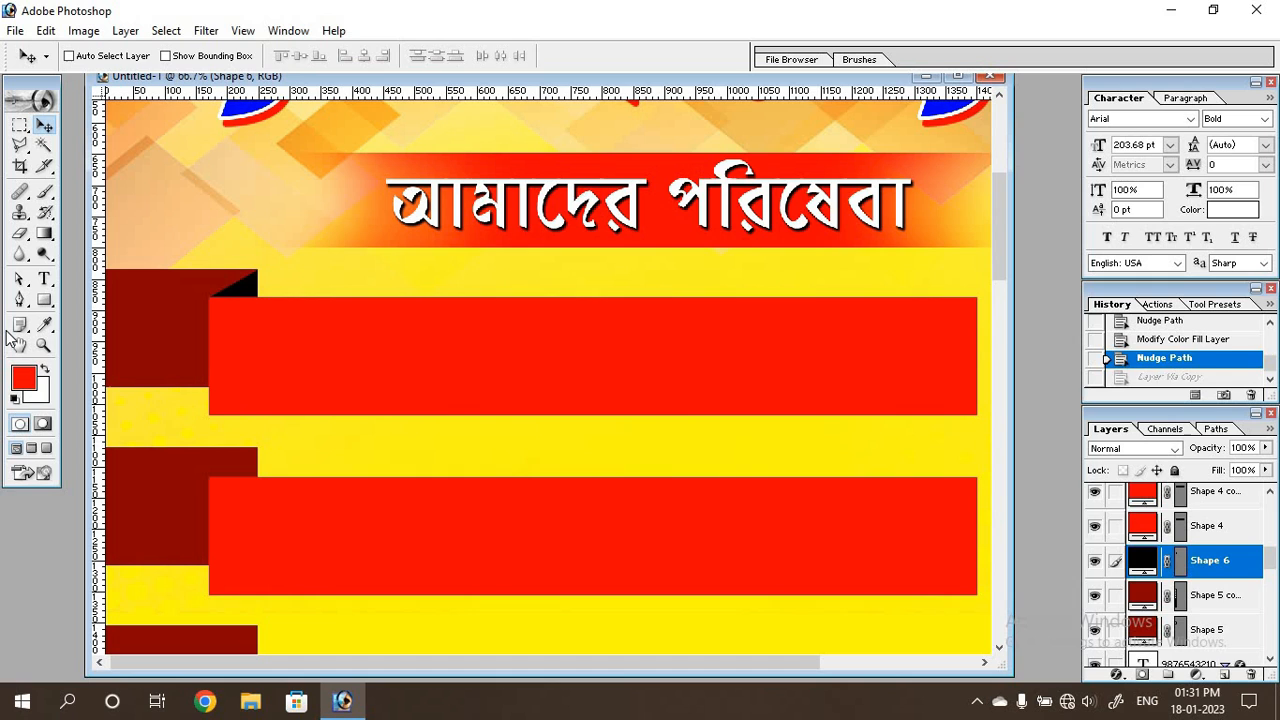
key("ctrl+j")
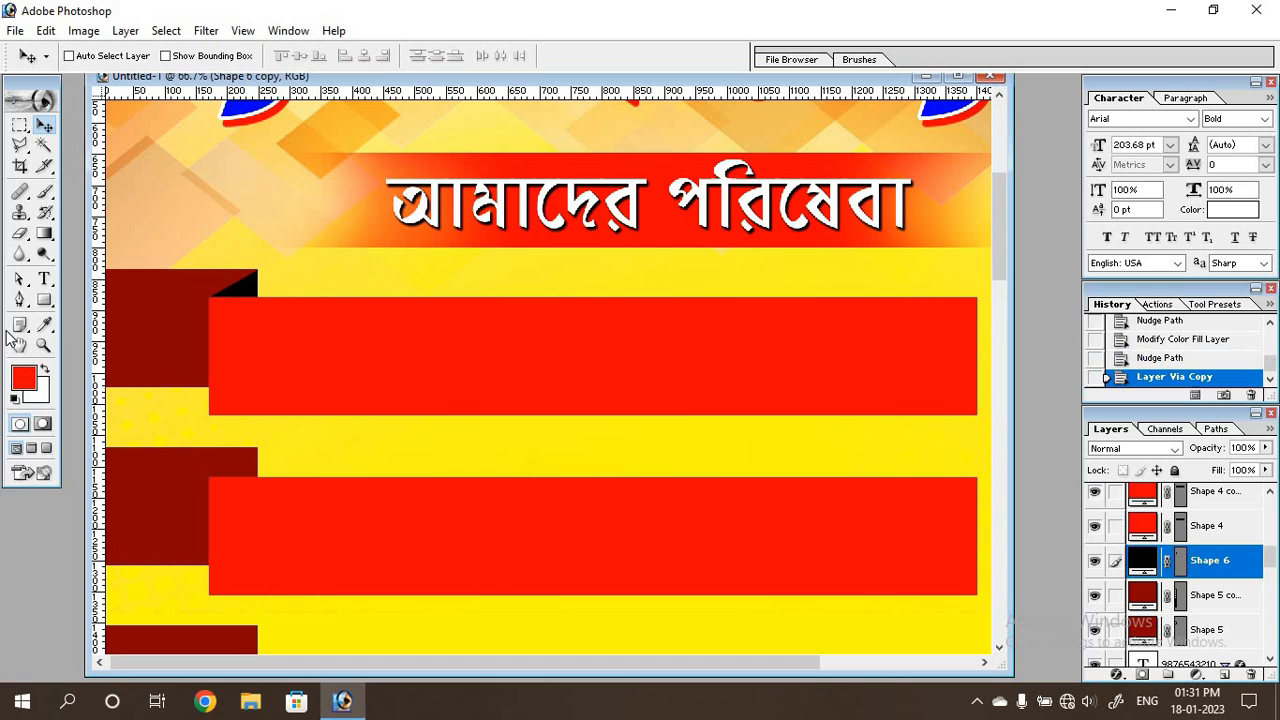
left_click(18, 300)
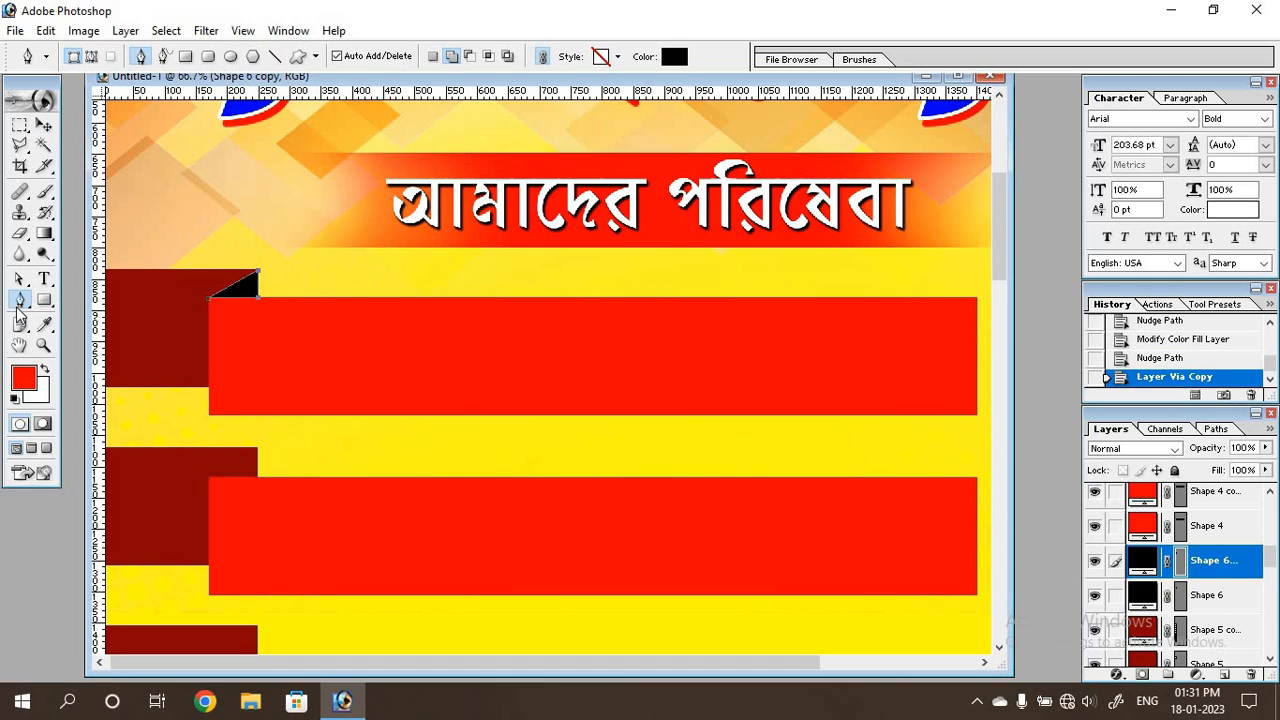
key("Return")
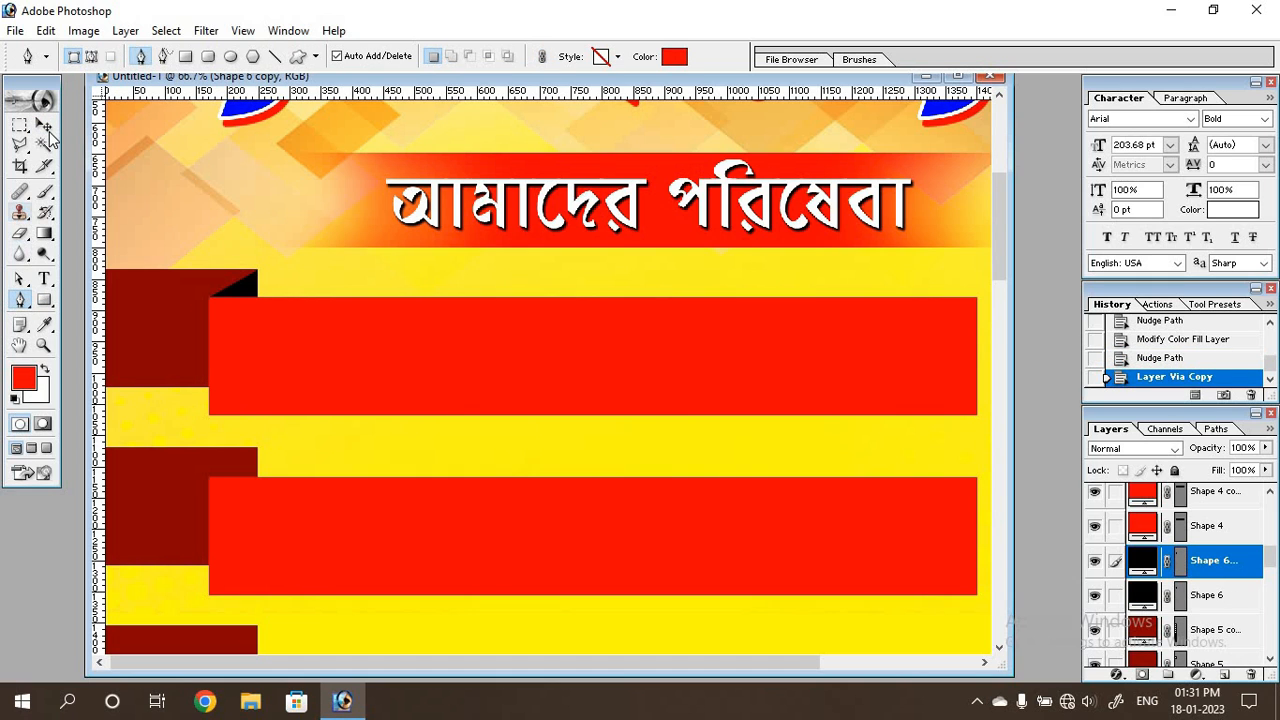
left_click(45, 126)
Move the duplicated black triangle straight down with Free Transform until it sits between the second dark red rectangle and the second red bar.
key("ctrl+t")
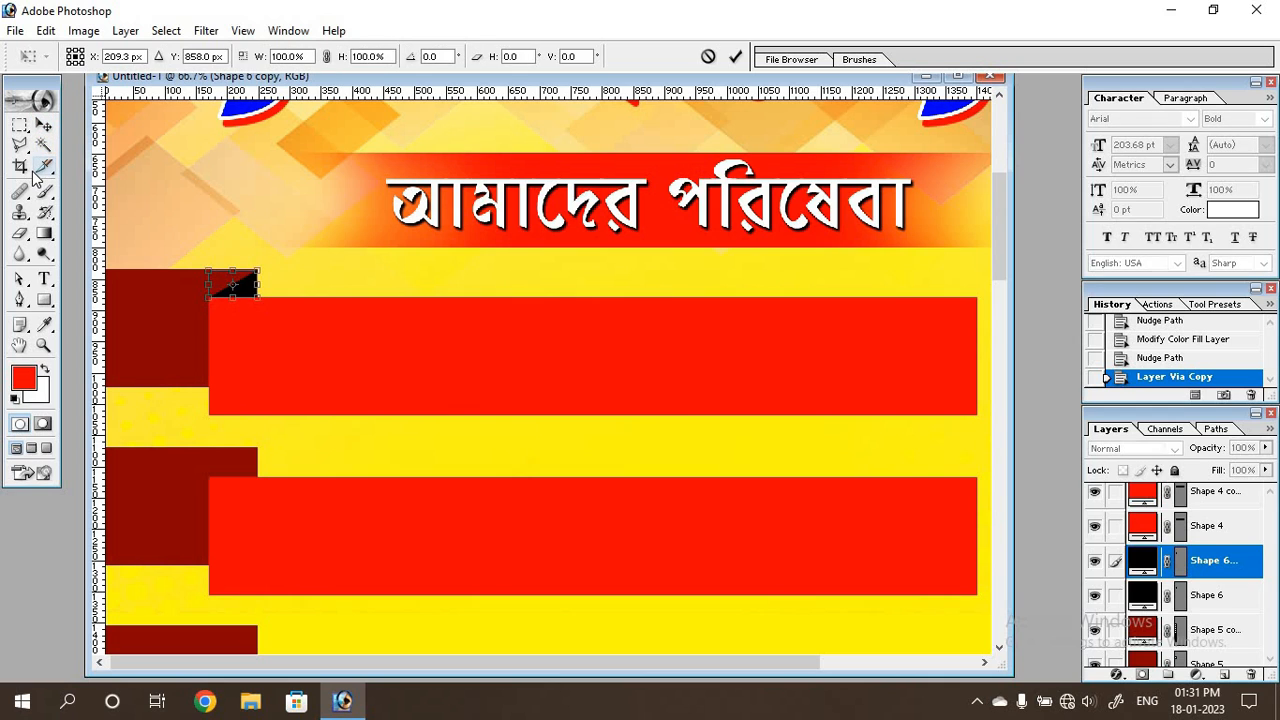
key("Down")
key("Down")
key("Down")
key("Down")
key("Down")
key("Down")
key("Down")
key("Down")
key("Down")
key("Down")
key("Down")
key("Down")
key("Down")
key("Down")
key("Down")
key("Down")
key("Down")
key("Down")
key("Down")
key("Down")
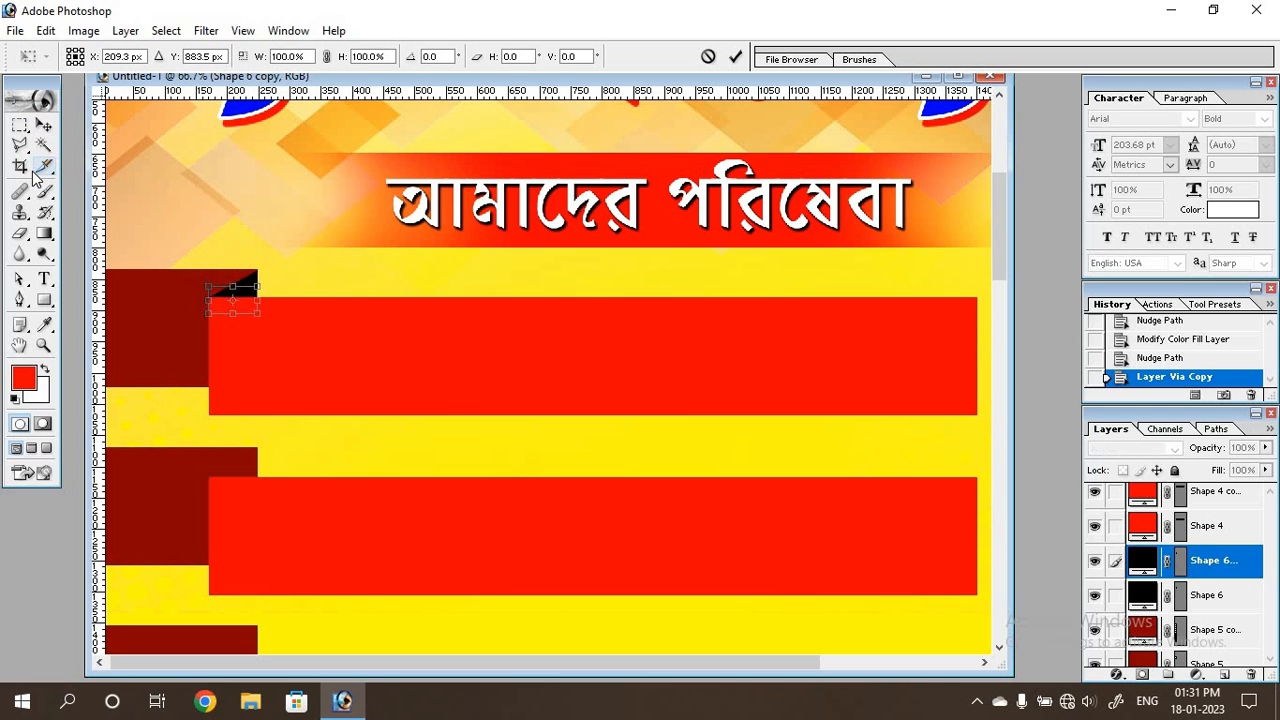
key("Down")
key("Down")
key("Down")
key("Down")
key("Down")
key("Down")
key("Down")
key("Down")
key("Down")
key("Down")
key("Down")
key("Down")
key("Down")
key("Down")
key("Down")
key("Down")
key("Down")
key("Down")
key("Down")
key("Down")
key("Down")
key("Down")
key("Down")
key("Down")
key("Down")
key("Down")
key("Down")
key("Down")
key("Down")
key("Down")
key("Down")
key("Down")
key("Down")
key("Down")
key("Down")
key("Down")
key("Down")
key("Down")
key("Down")
key("Down")
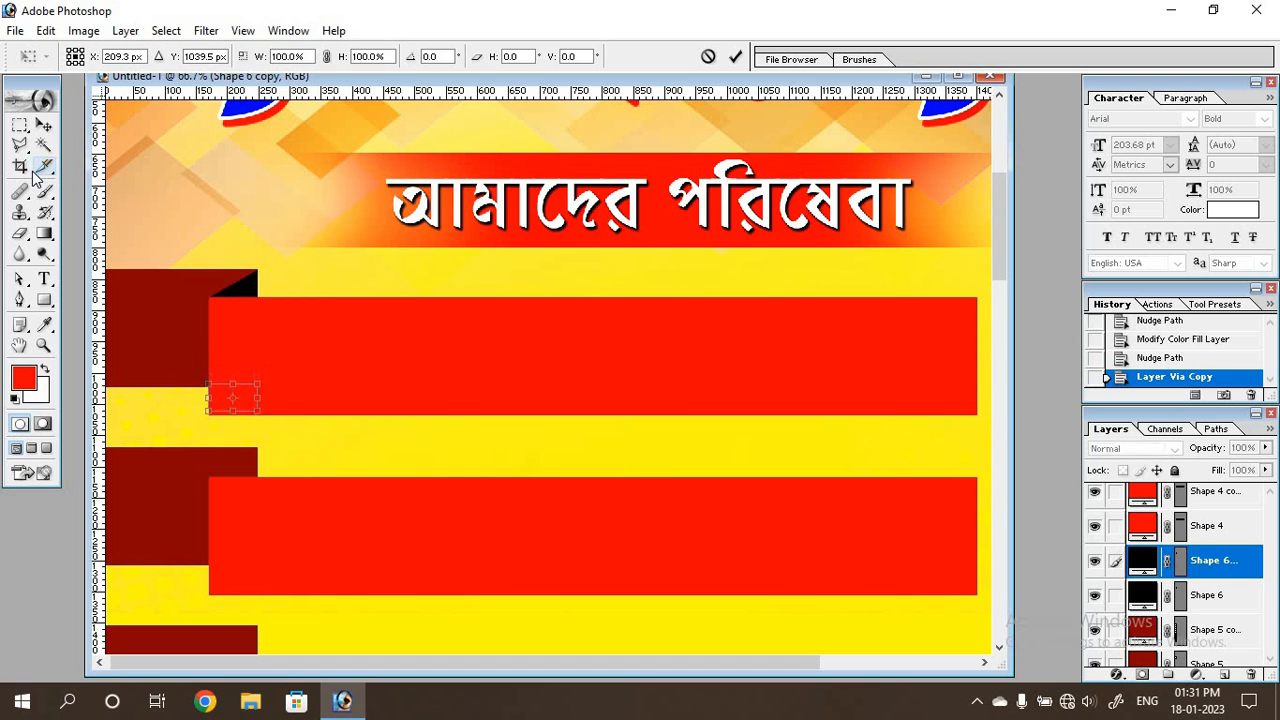
key("Down")
key("Down")
key("Down")
key("Down")
key("Down")
key("Down")
key("Down")
key("Down")
key("Down")
key("Down")
key("Down")
key("Down")
key("Down")
key("Down")
key("Down")
key("Down")
key("Down")
key("Down")
key("Down")
key("Down")
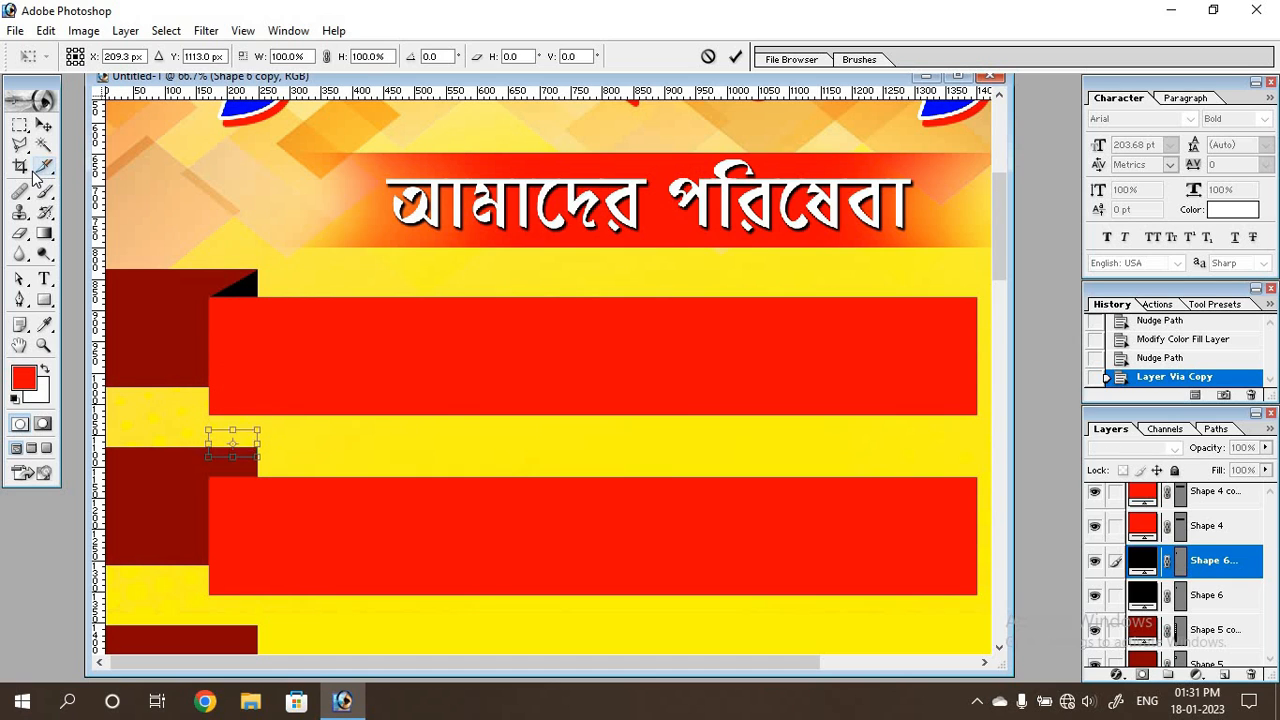
key("Down")
key("Down")
key("Down")
key("Down")
key("Down")
key("Down")
key("Down")
key("Down")
key("Down")
key("Down")
key("Down")
key("Down")
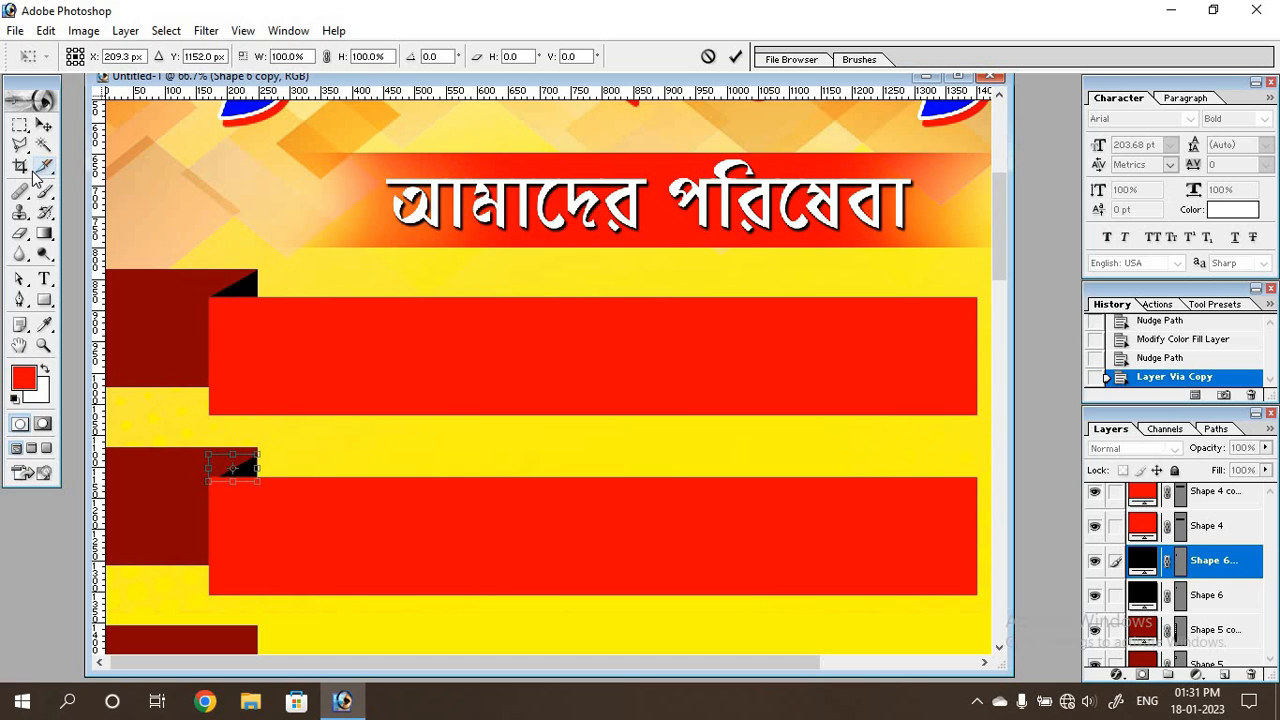
key("Up")
key("Up")
key("Up")
key("Up")
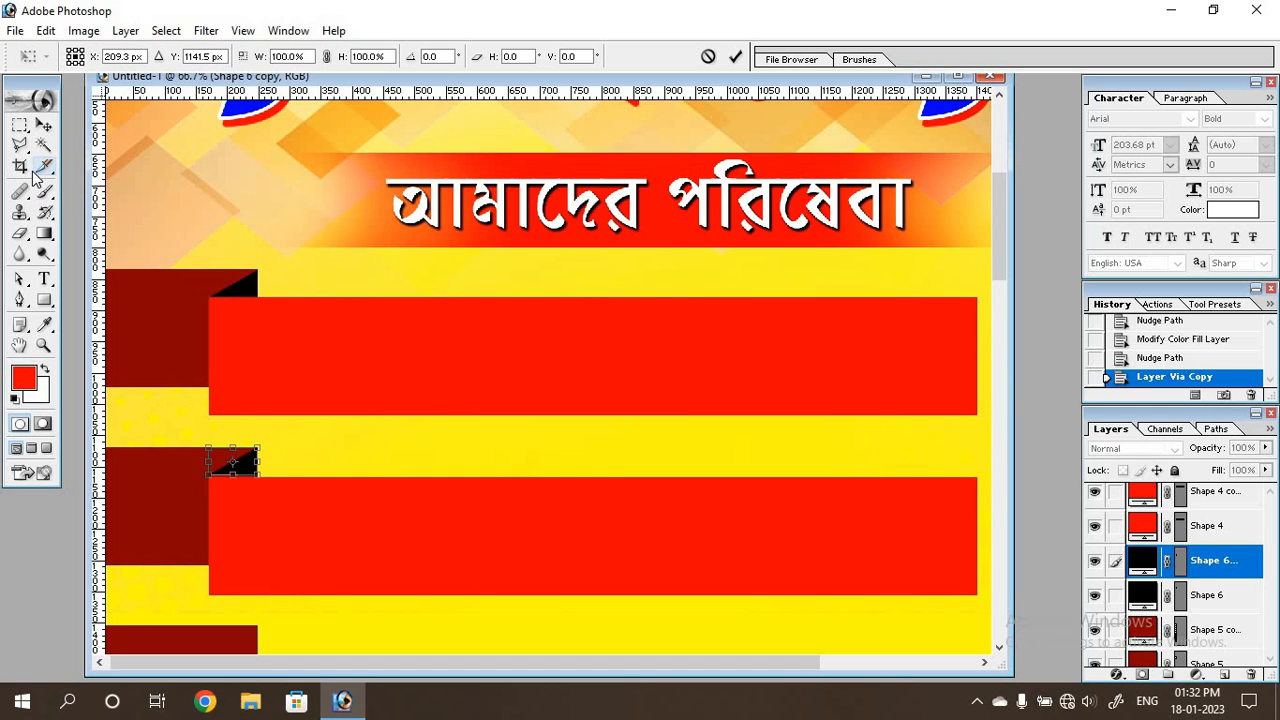
key("Down")
key("Down")
key("Down")
key("Return")
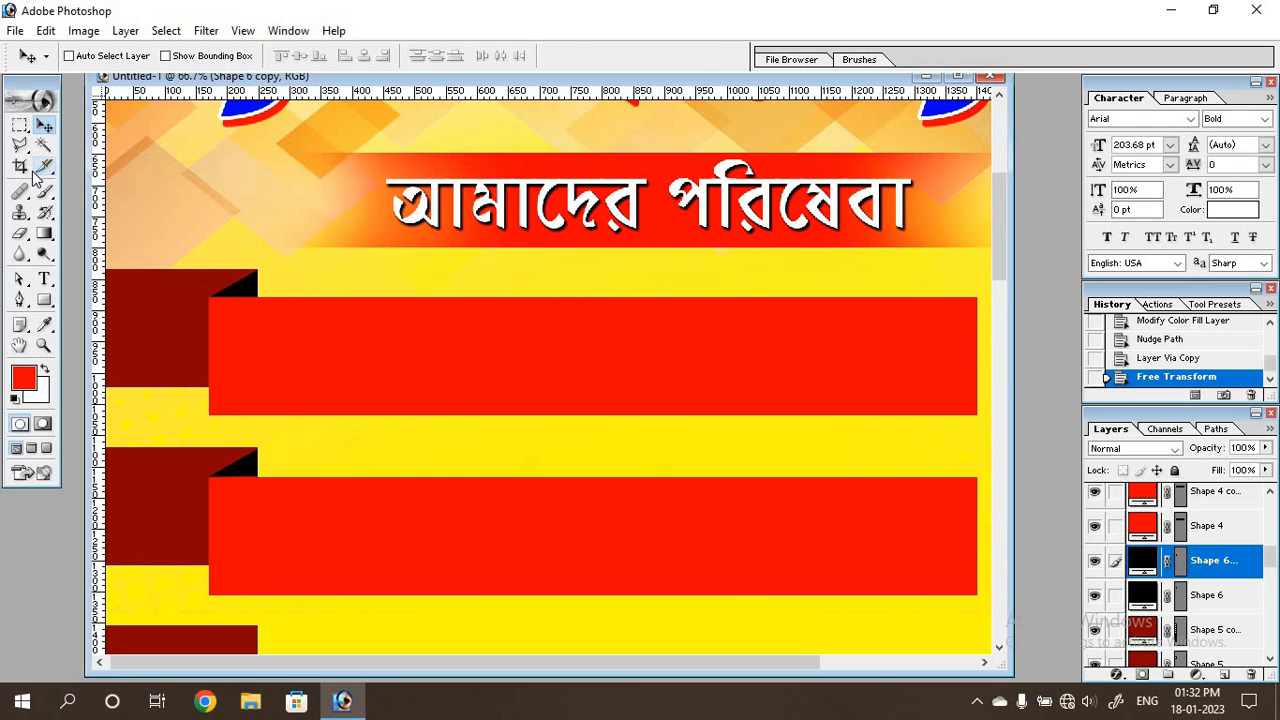
Repeat the duplicate-and-move transform twice to place black folds on the third and fourth dark red rectangles.
scroll(166, 251, "down", 3)
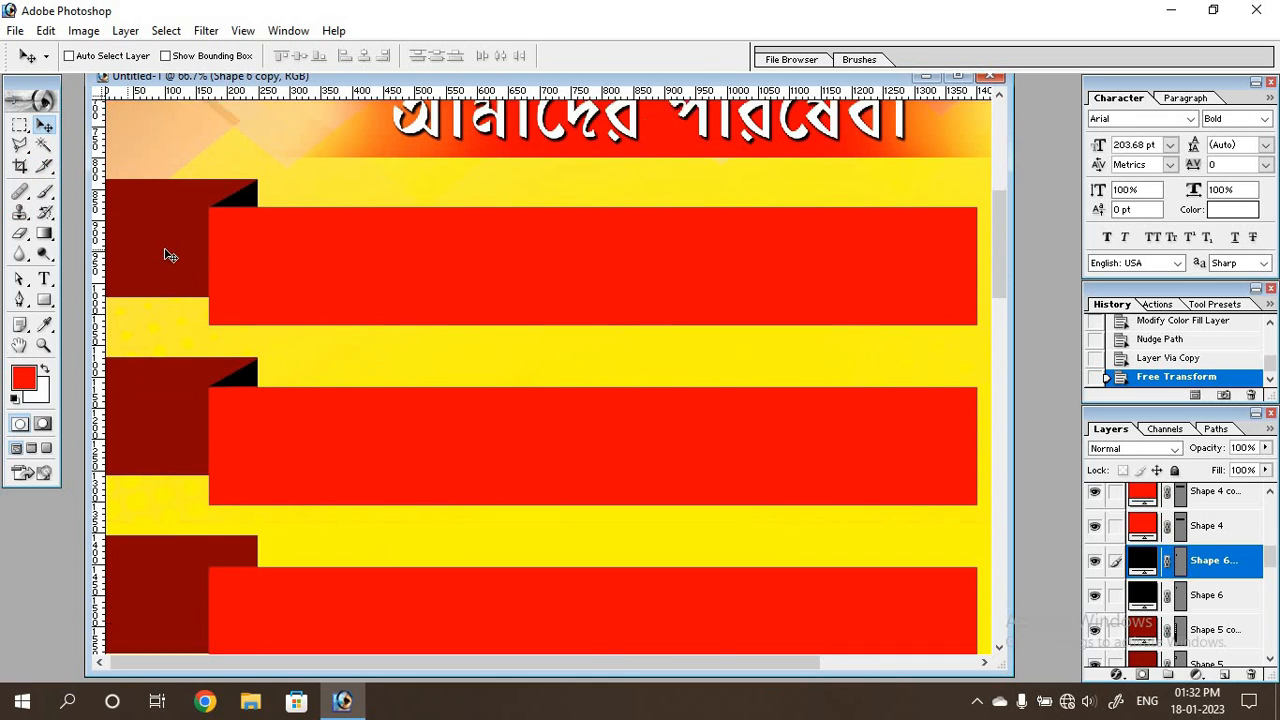
key("ctrl+minus")
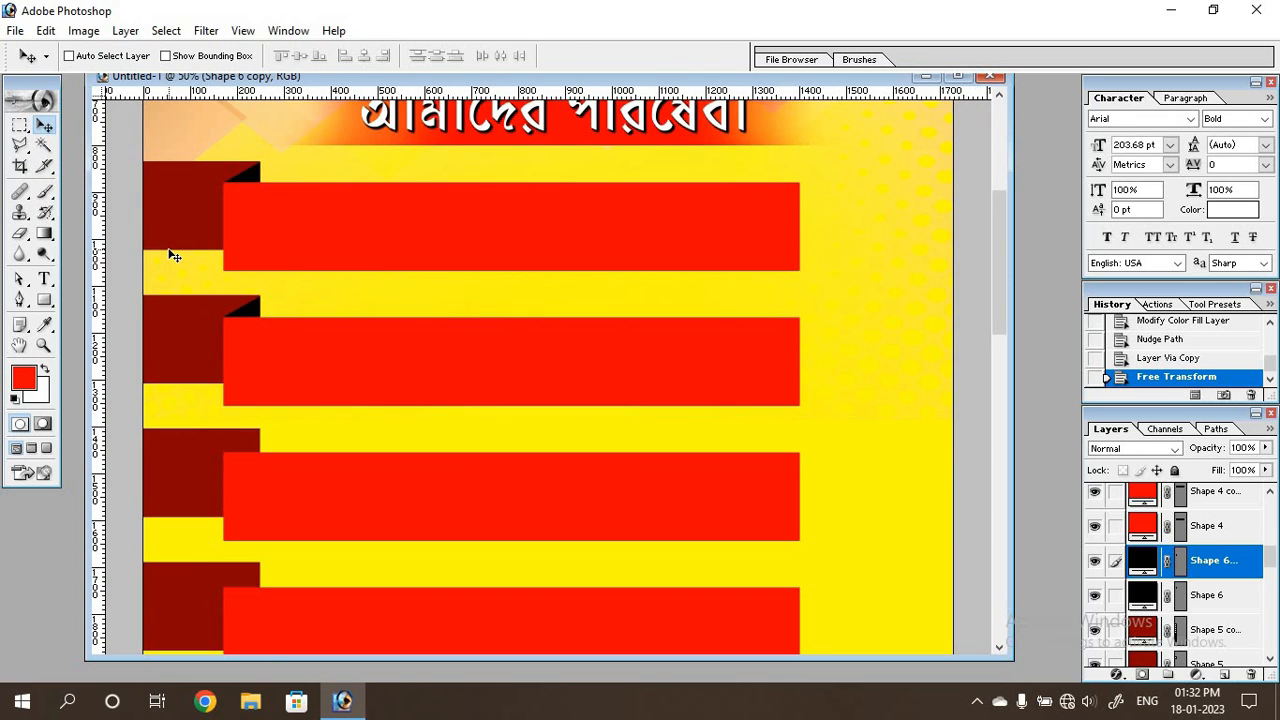
scroll(172, 258, "down", 2)
left_click(19, 300)
key("ctrl+shift+alt+t")
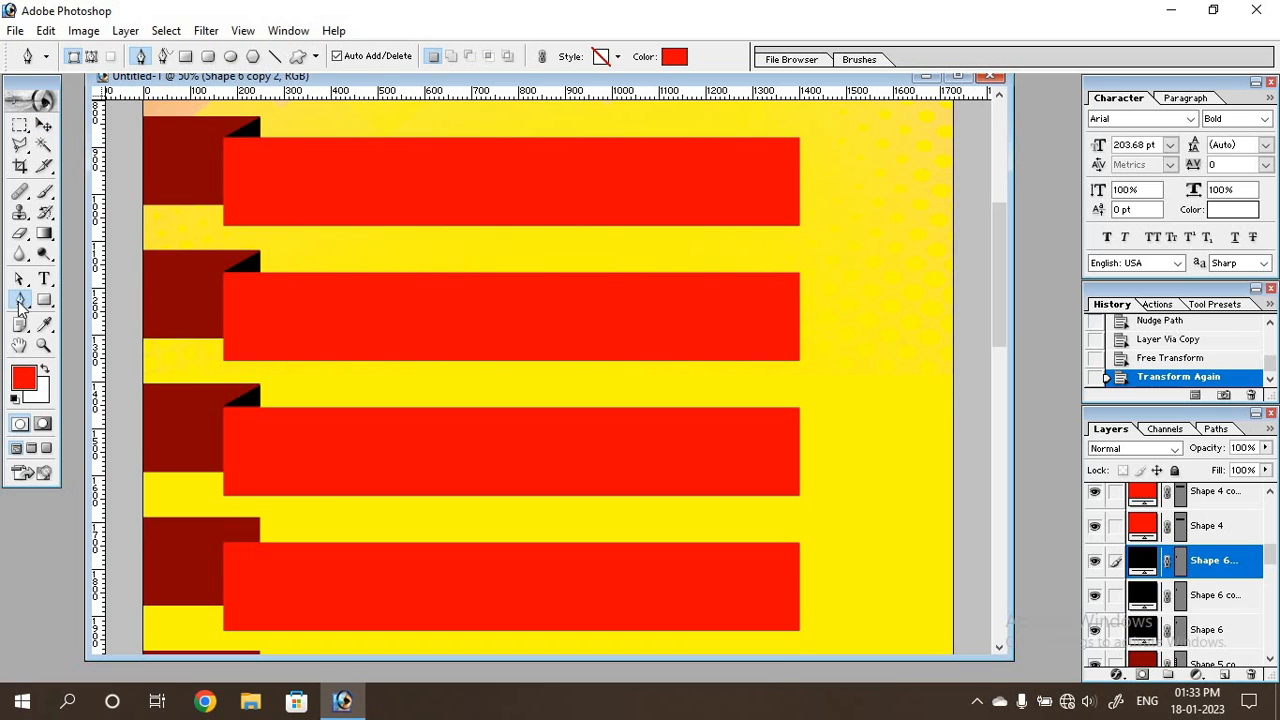
key("ctrl+shift+alt+t")
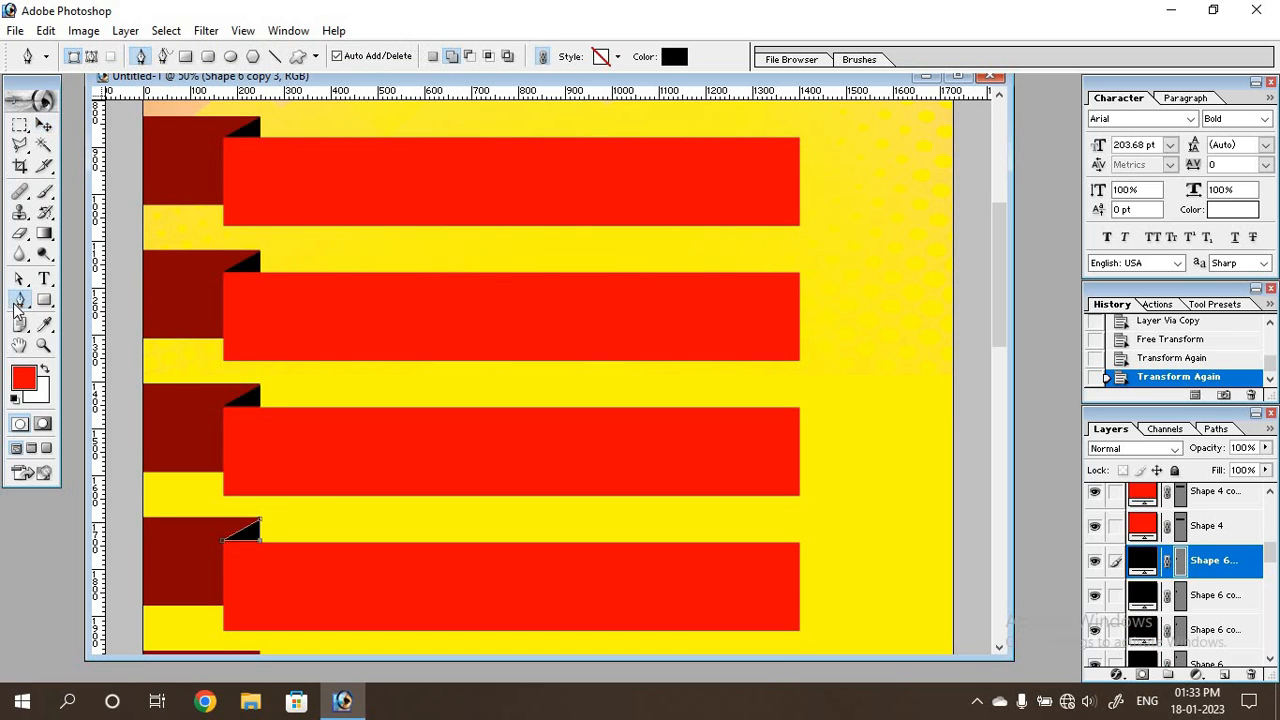
Check the alignment of the black folds on the ribbon bars down the banner.
scroll(283, 347, "down", 3)
scroll(283, 347, "up", 4)
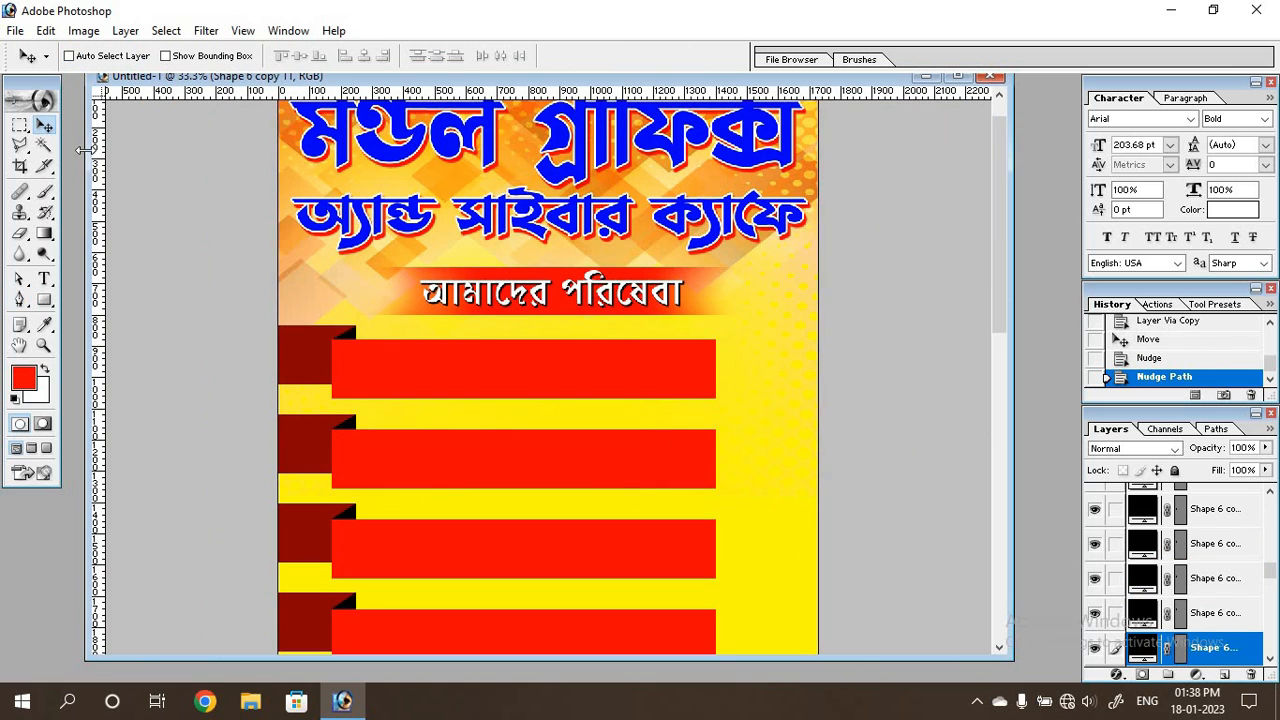
scroll(510, 330, "down", 5)
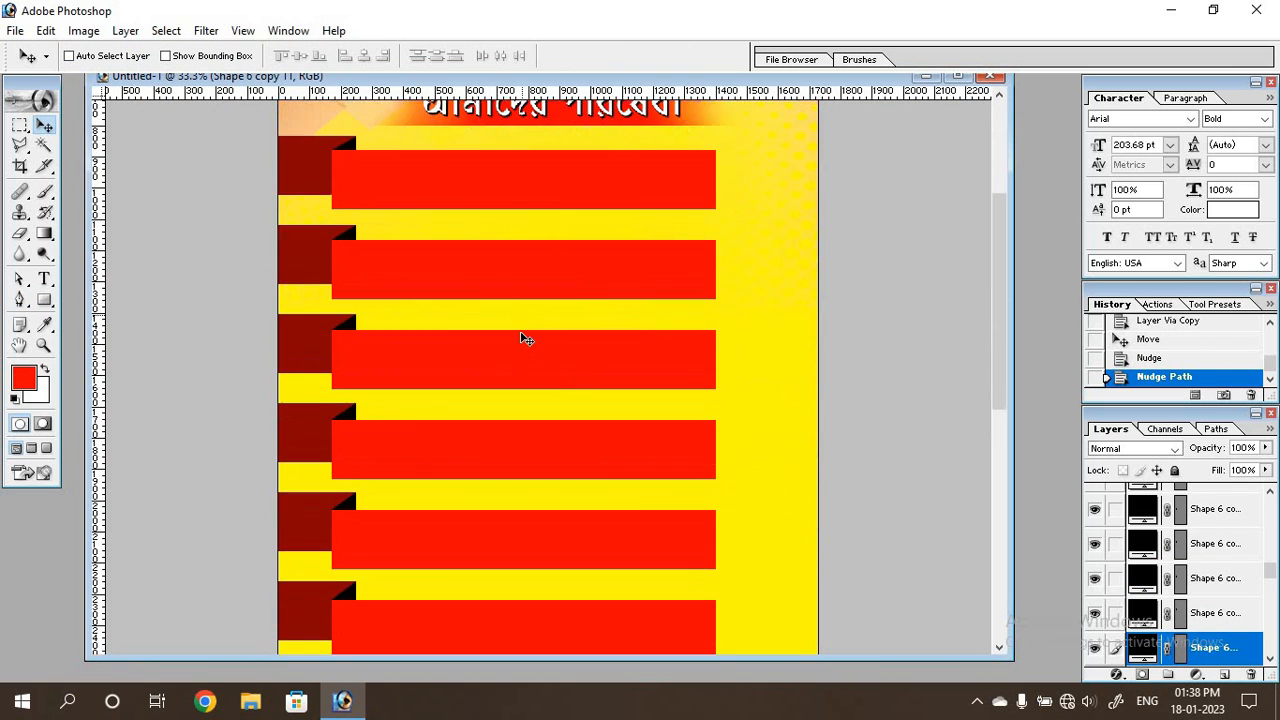
scroll(518, 336, "up", 5)
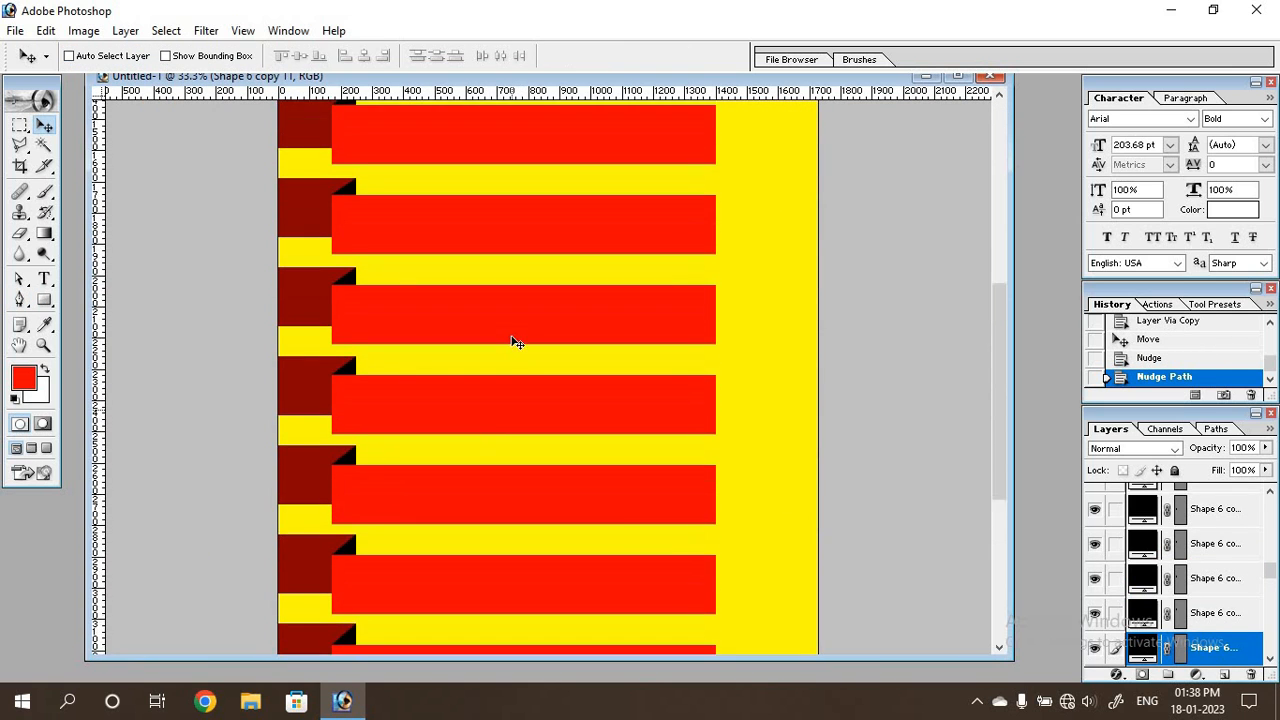
scroll(540, 330, "up", 2)
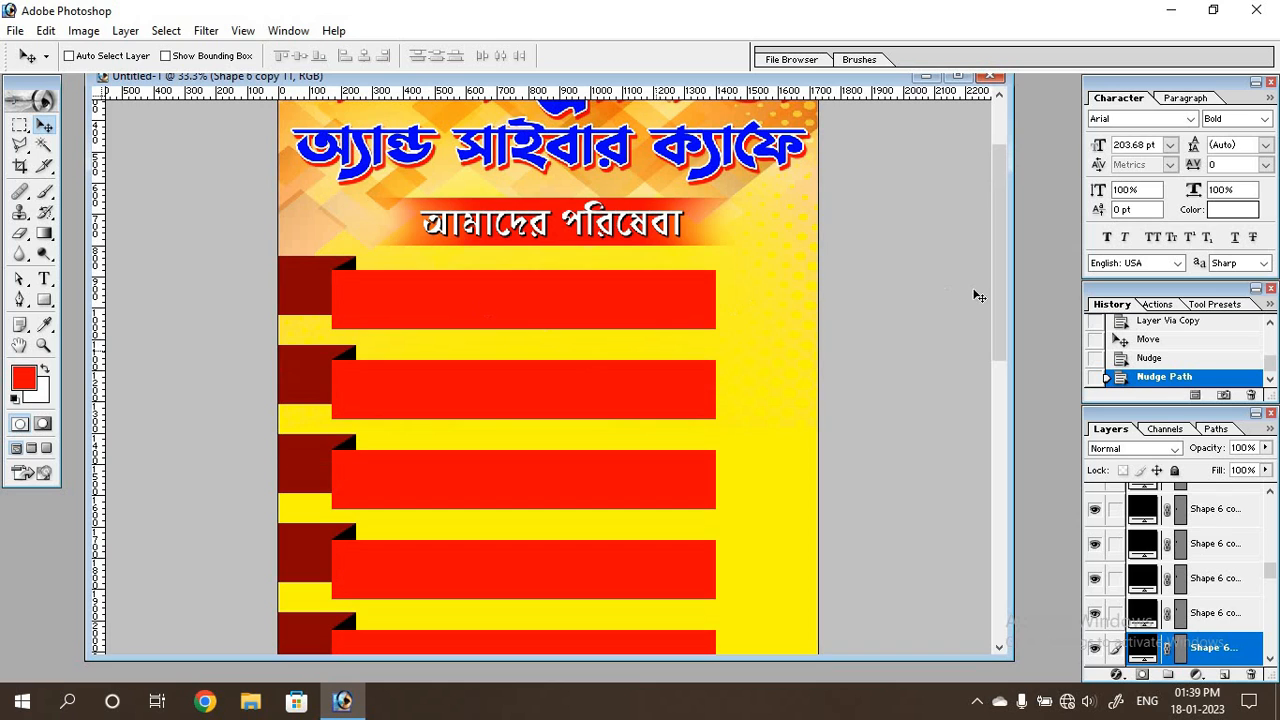
scroll(620, 315, "up", 2)
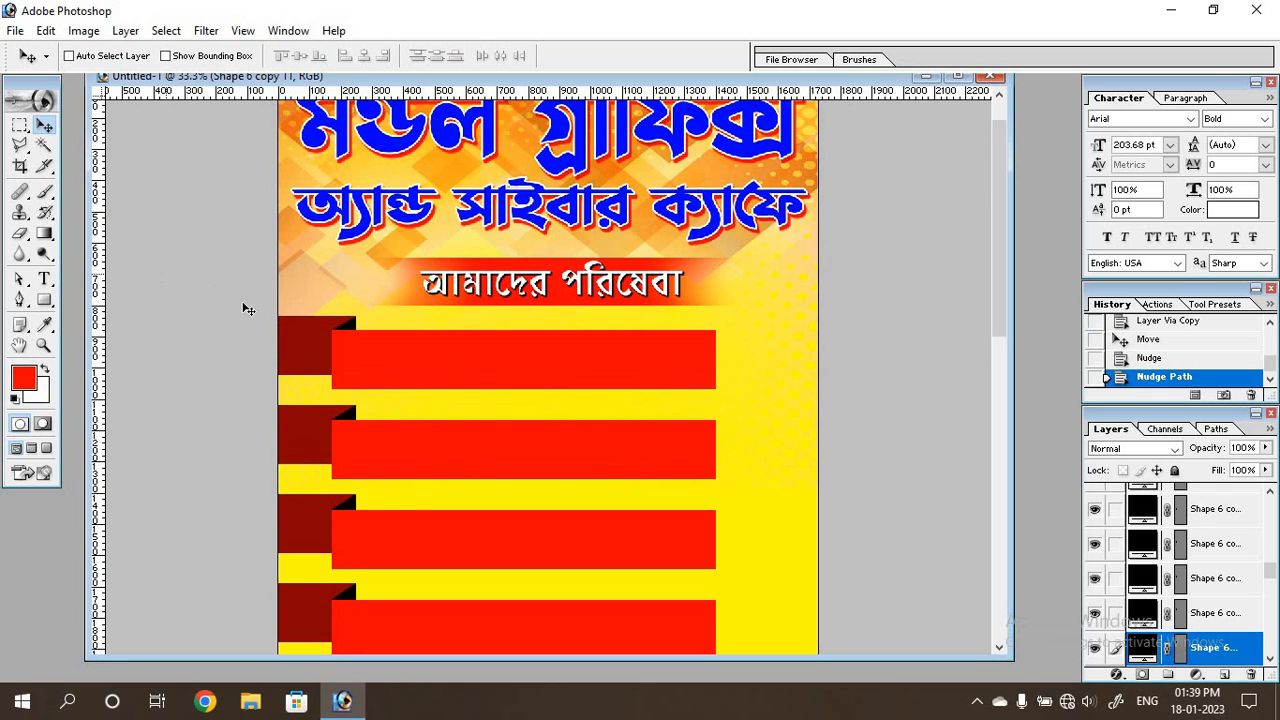
Above the topmost red bar layer, draw a rectangle shape of the bar's height overlapping the first bar's right end.
left_click_drag(1269, 573, 1272, 508)
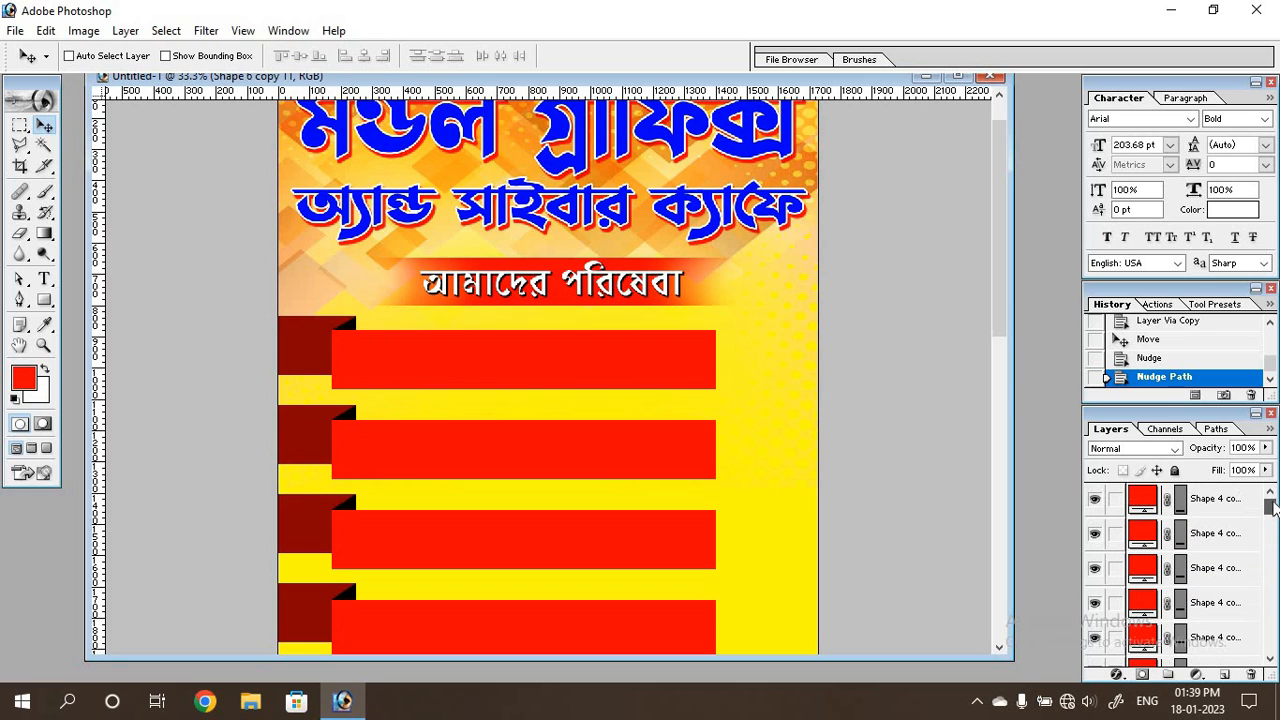
left_click(1218, 498)
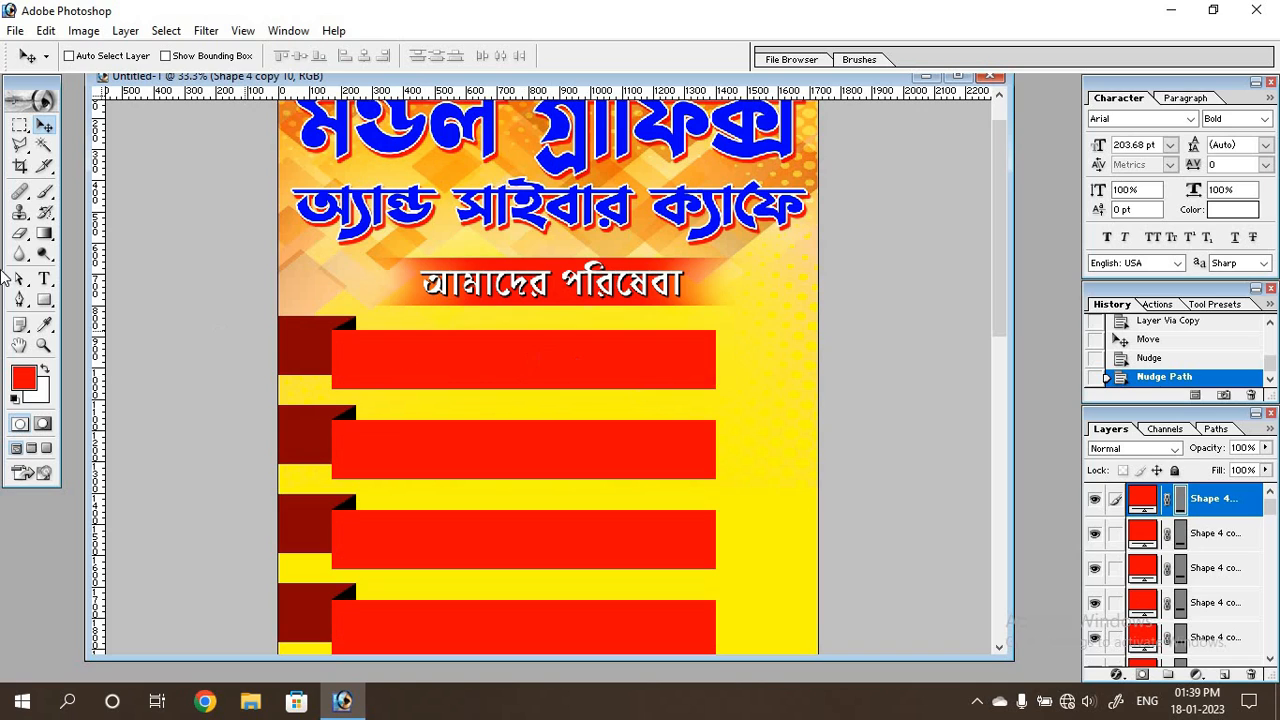
left_click(44, 300)
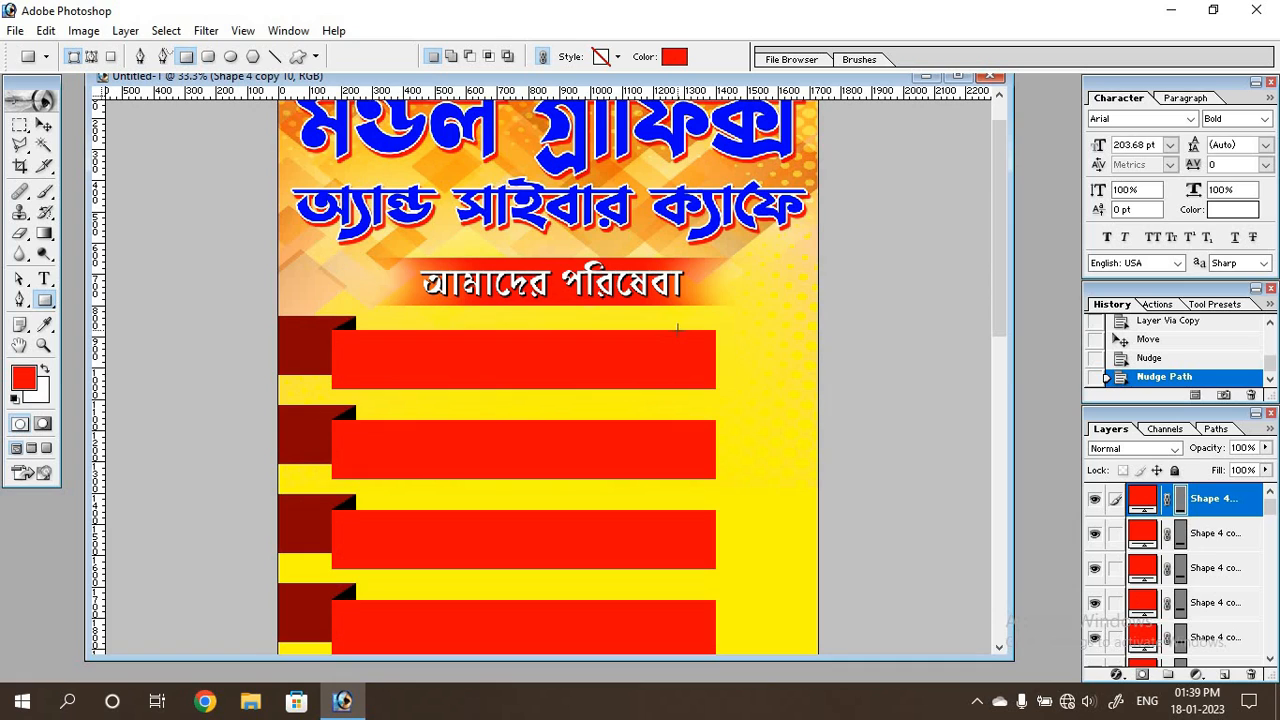
left_click_drag(678, 330, 771, 391)
key("Return")
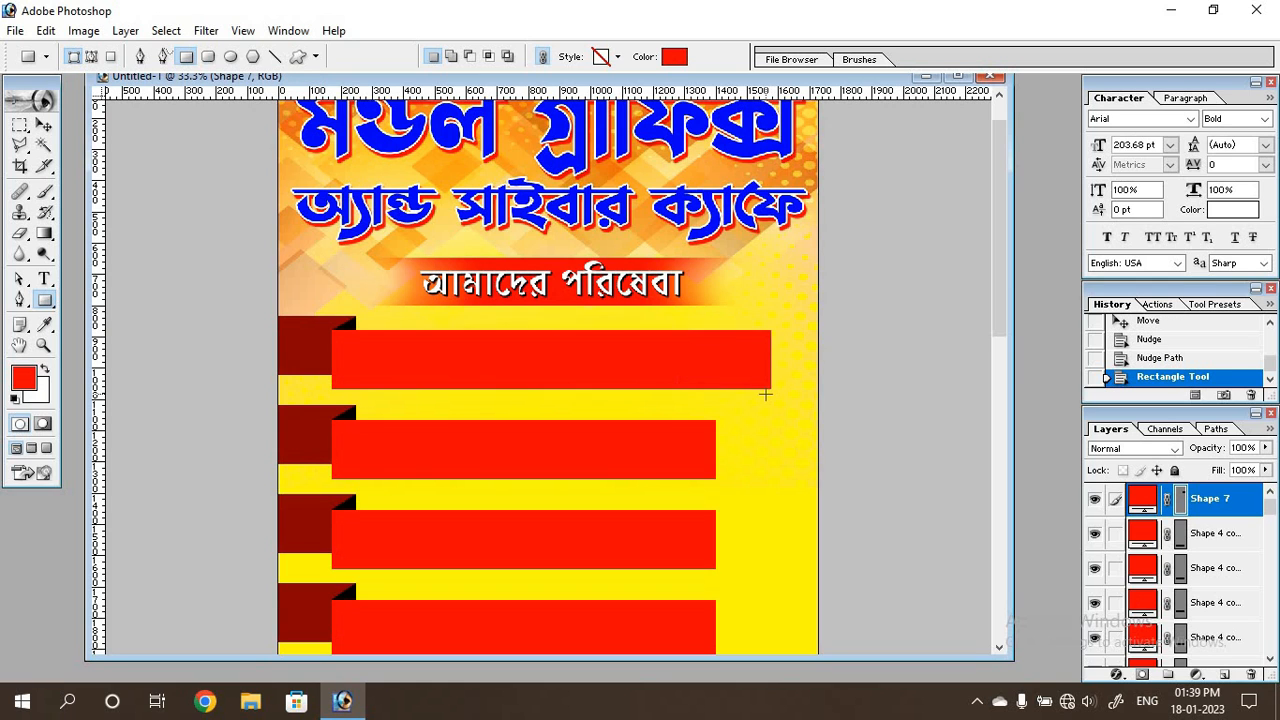
Change the new rectangle's fill colour to white FFFFFF.
double_click(1140, 503)
left_click_drag(452, 354, 525, 424)
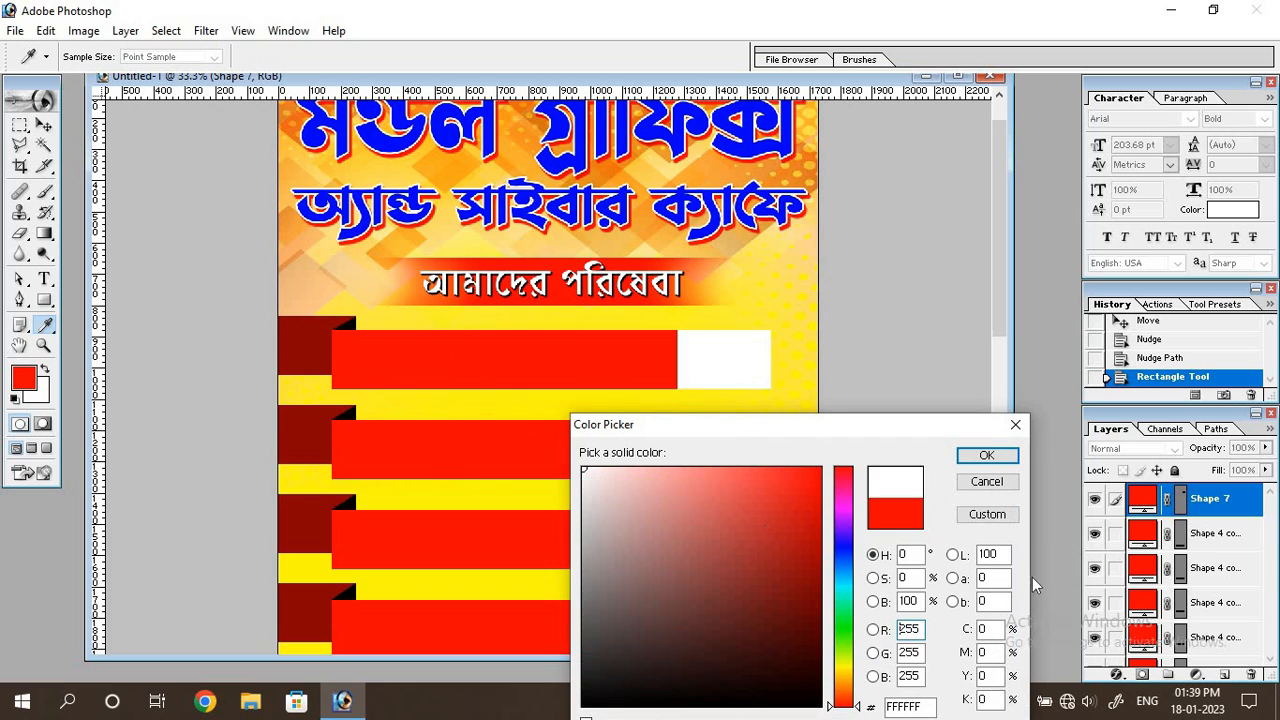
left_click(985, 458)
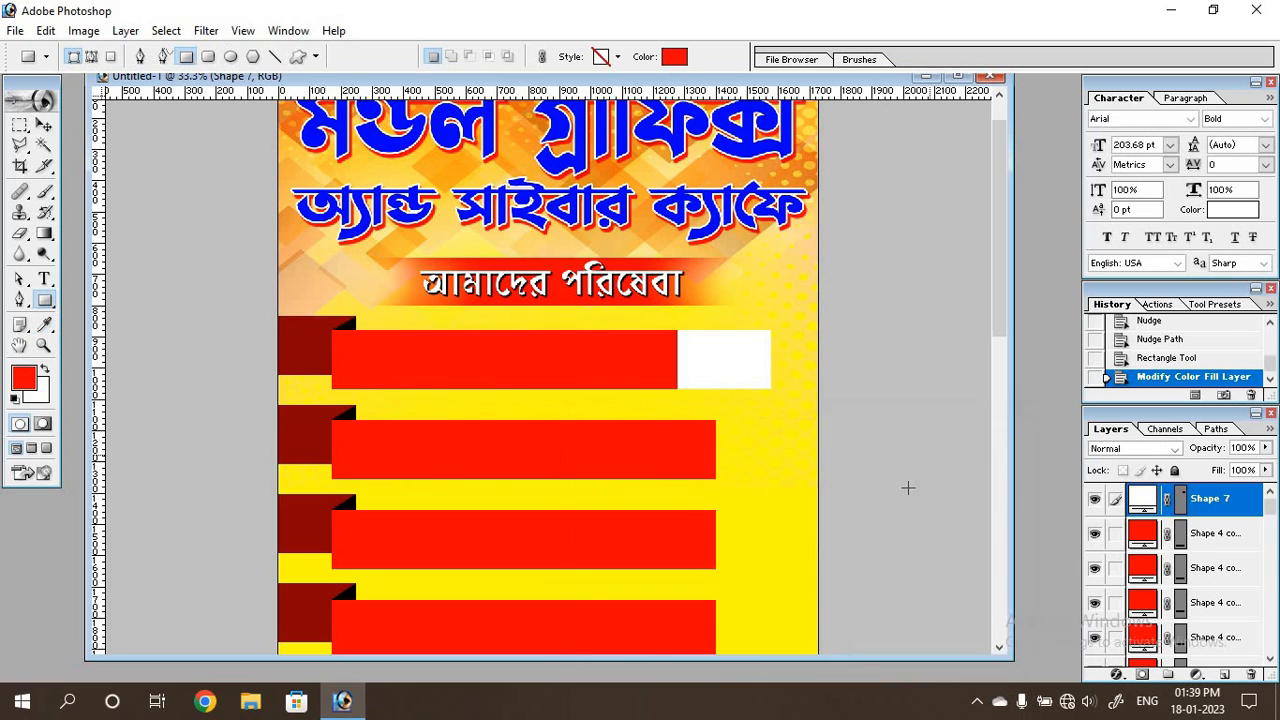
Rotate the white rectangle to -23.6° and shift it slightly up and right over the end of the first bar.
left_click(44, 125)
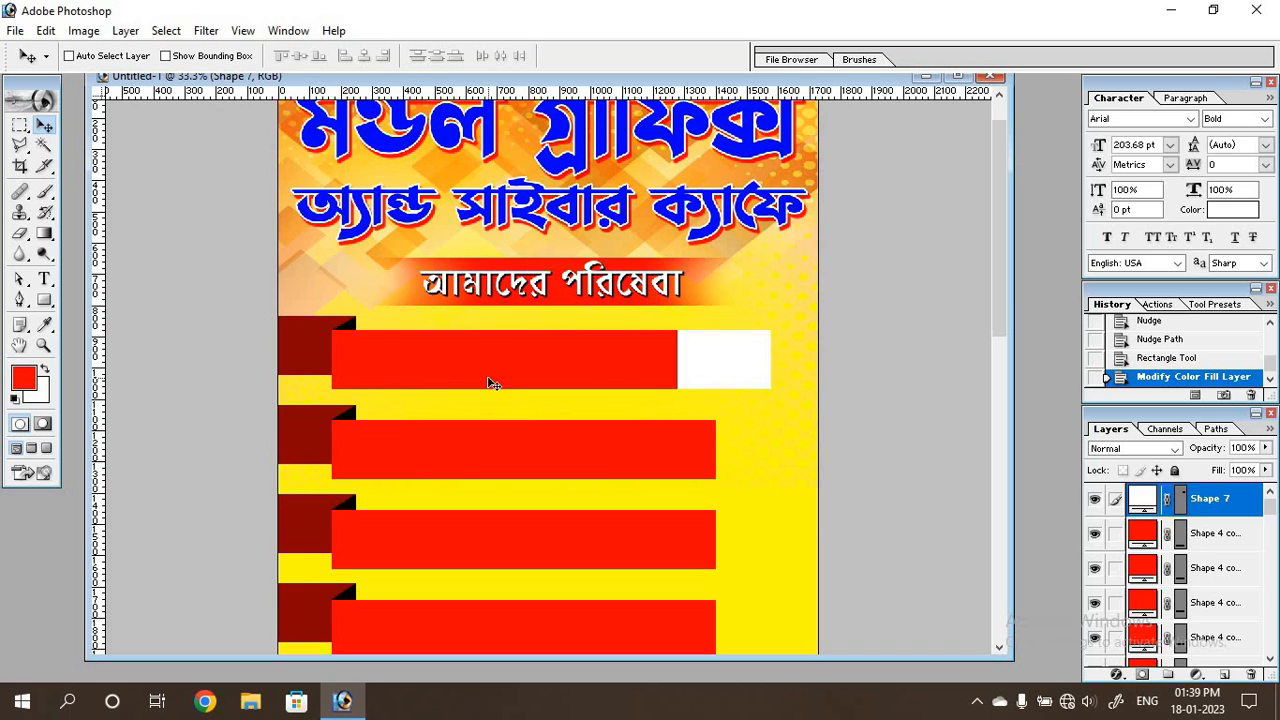
key("ctrl+t")
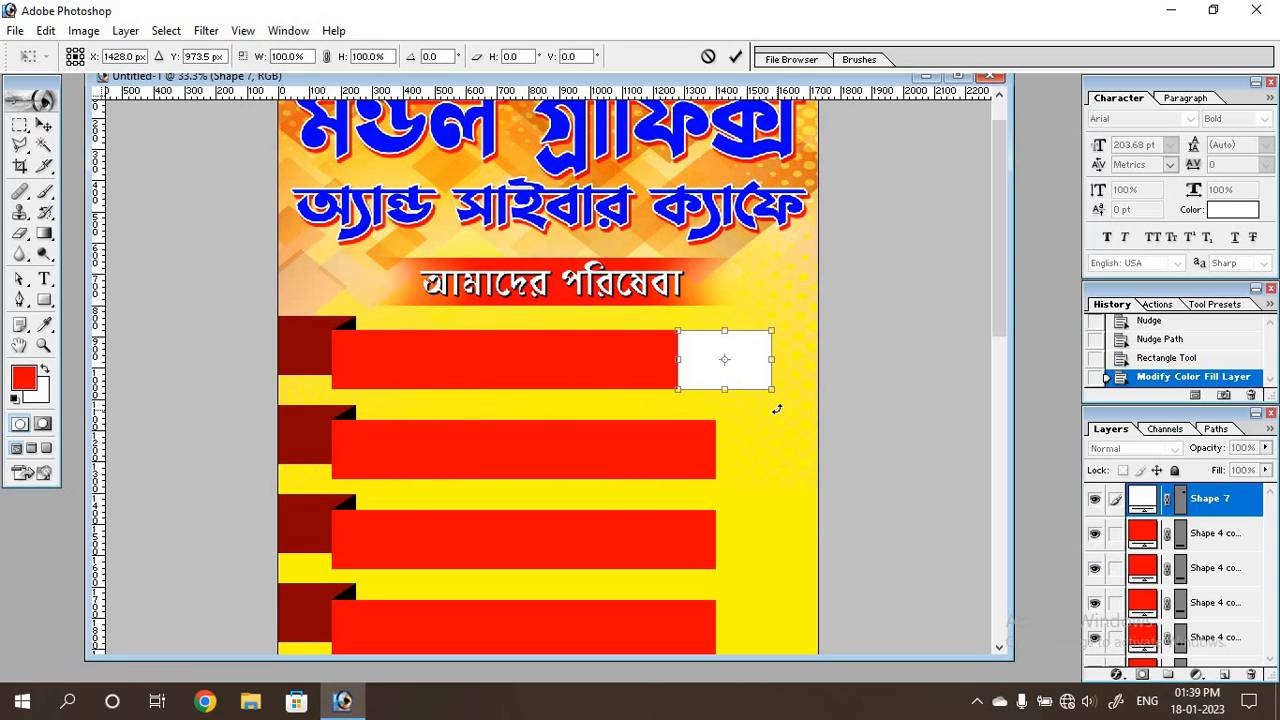
left_click_drag(781, 406, 788, 388)
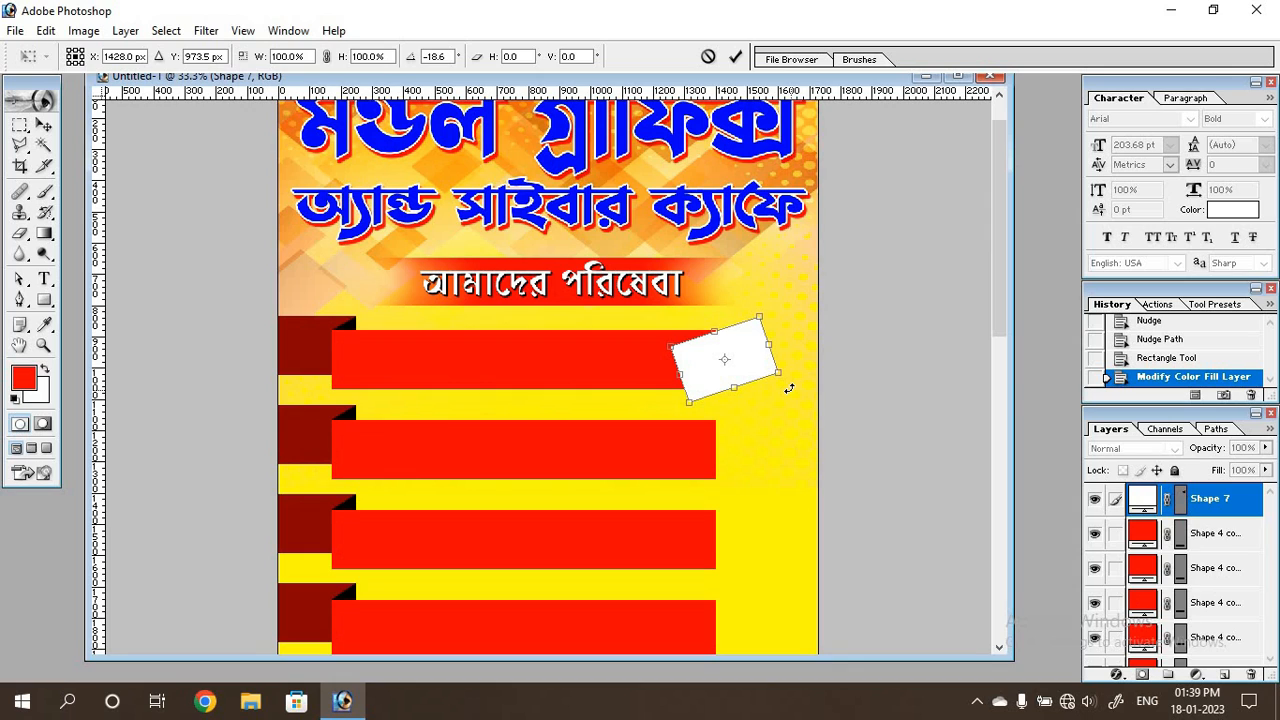
left_click_drag(752, 359, 768, 352)
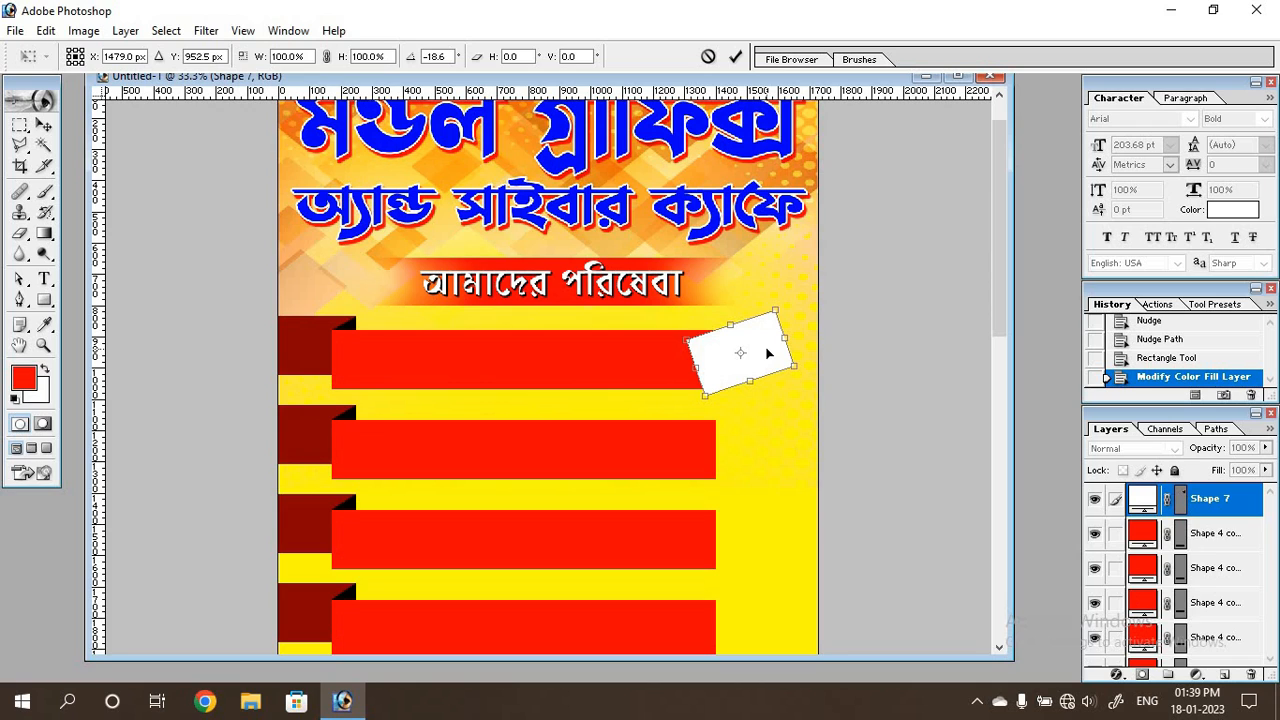
left_click_drag(795, 400, 795, 397)
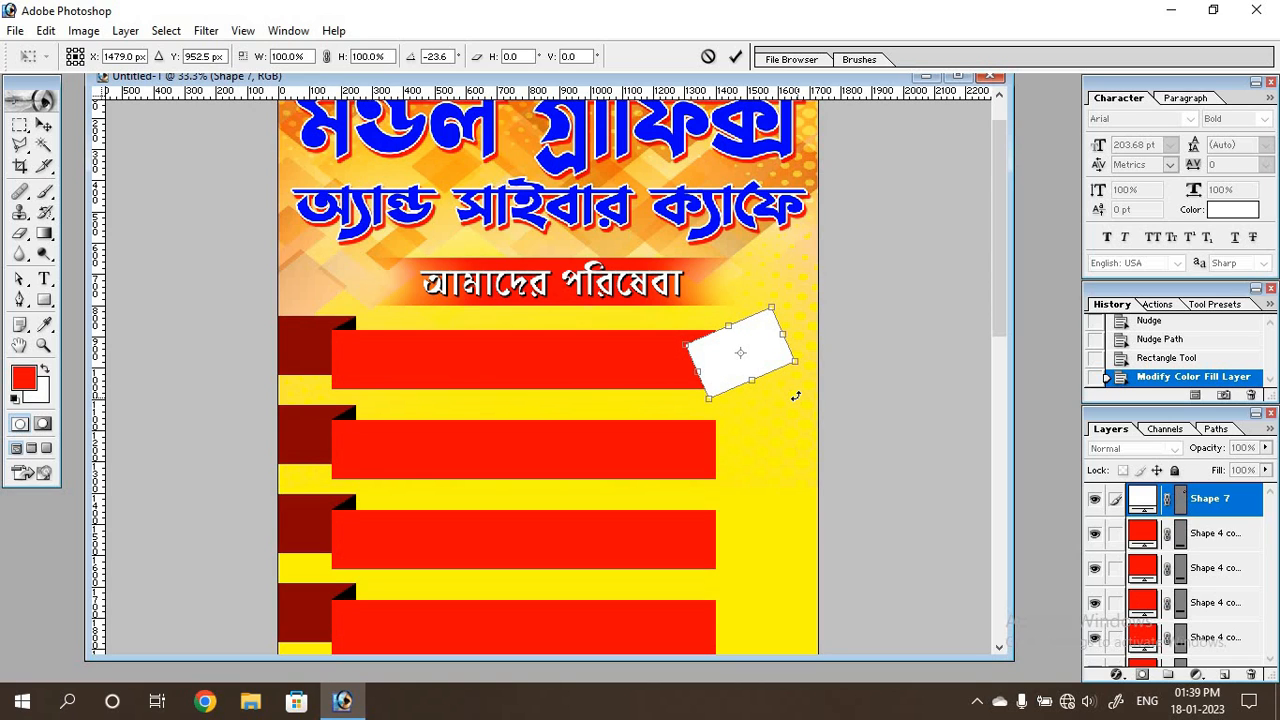
key("Return")
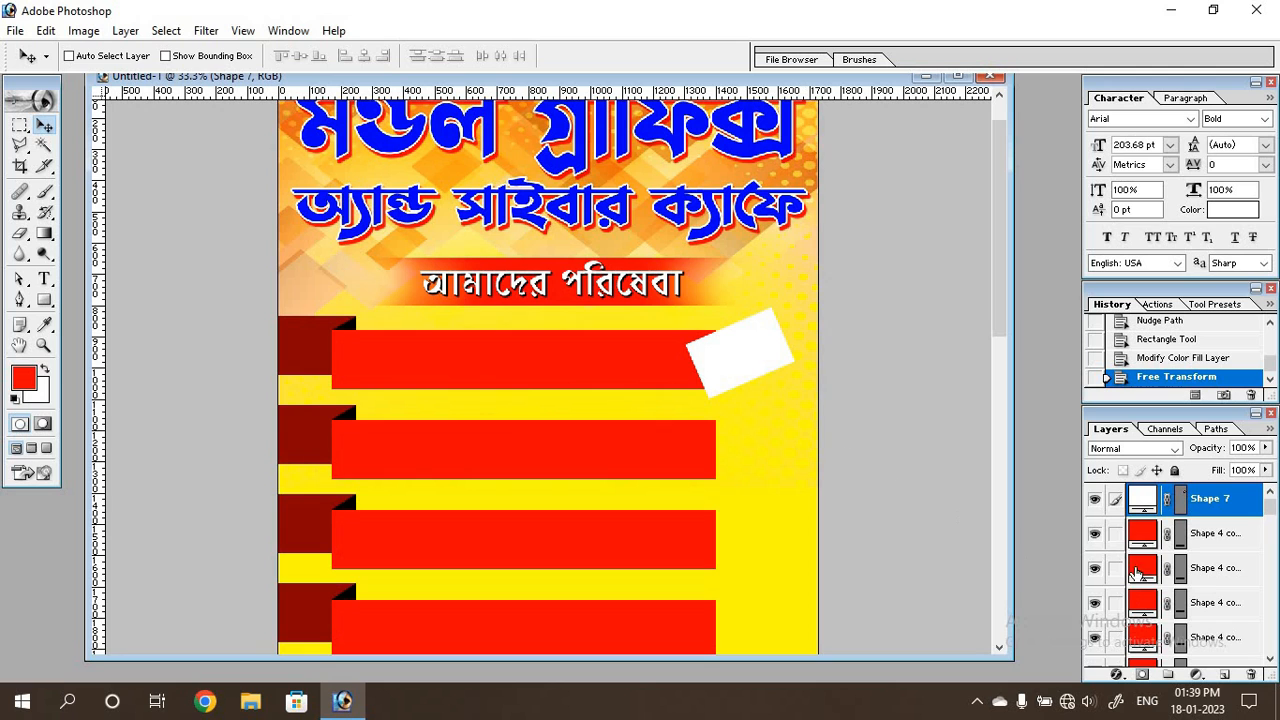
Add a 3 px outside stroke in red FF0000 to the tilted white rectangle at the end of the first bar.
left_click(1117, 676)
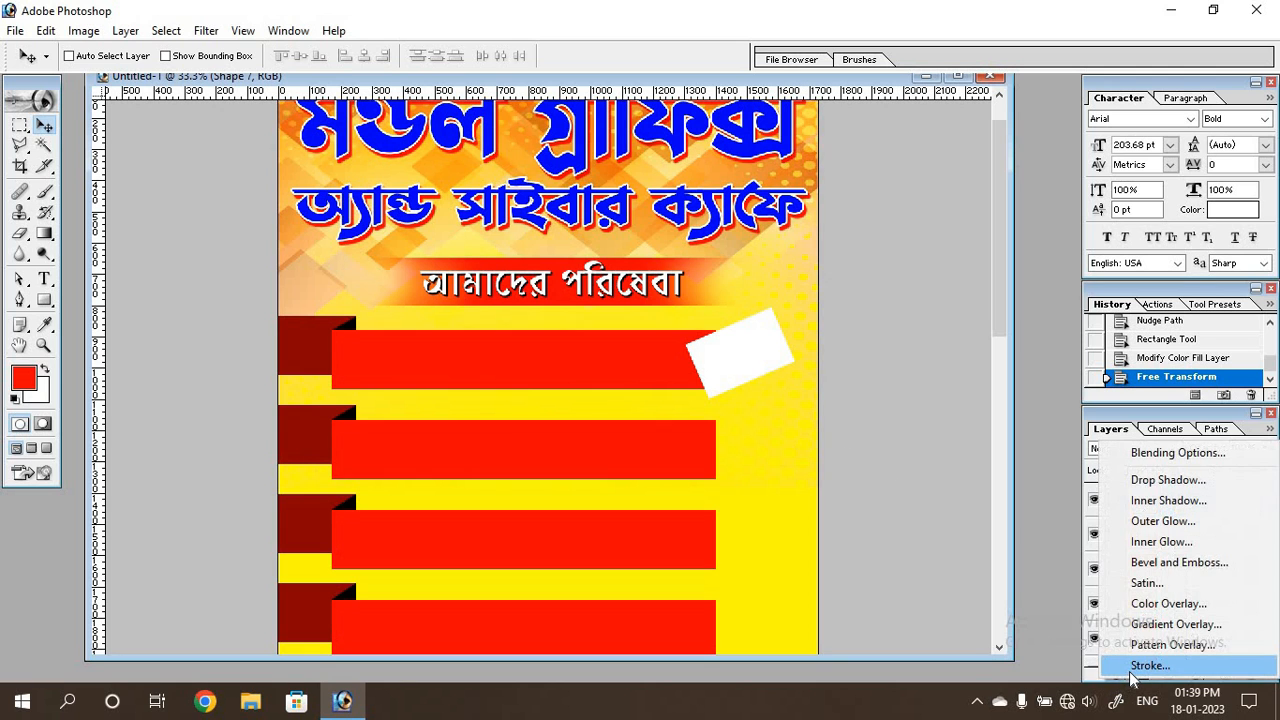
key("Escape")
key("h")
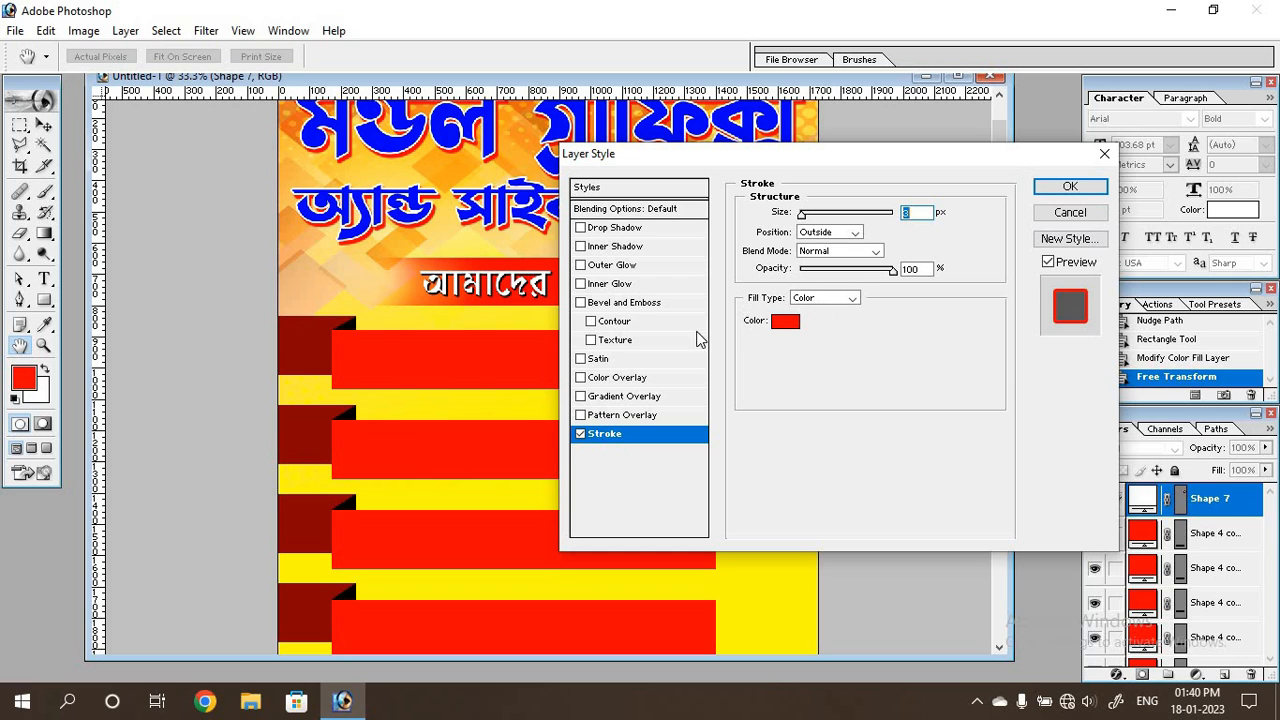
left_click(782, 324)
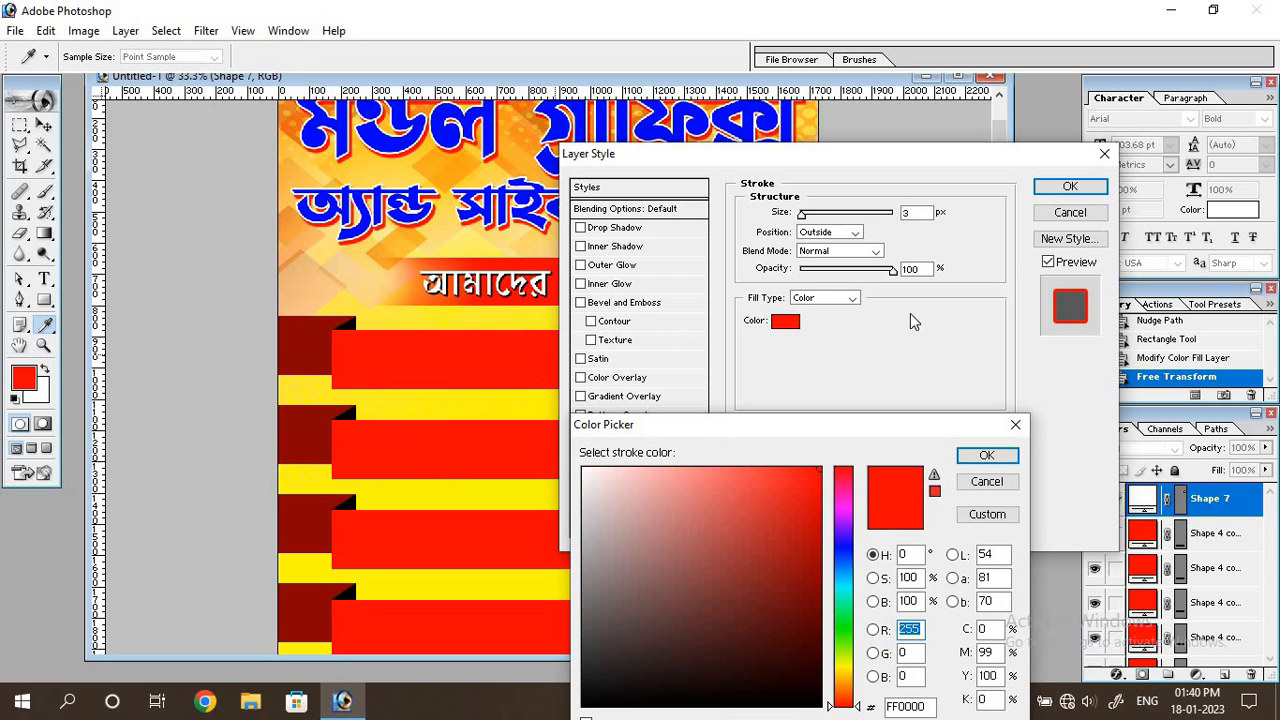
left_click(982, 455)
left_click(1060, 187)
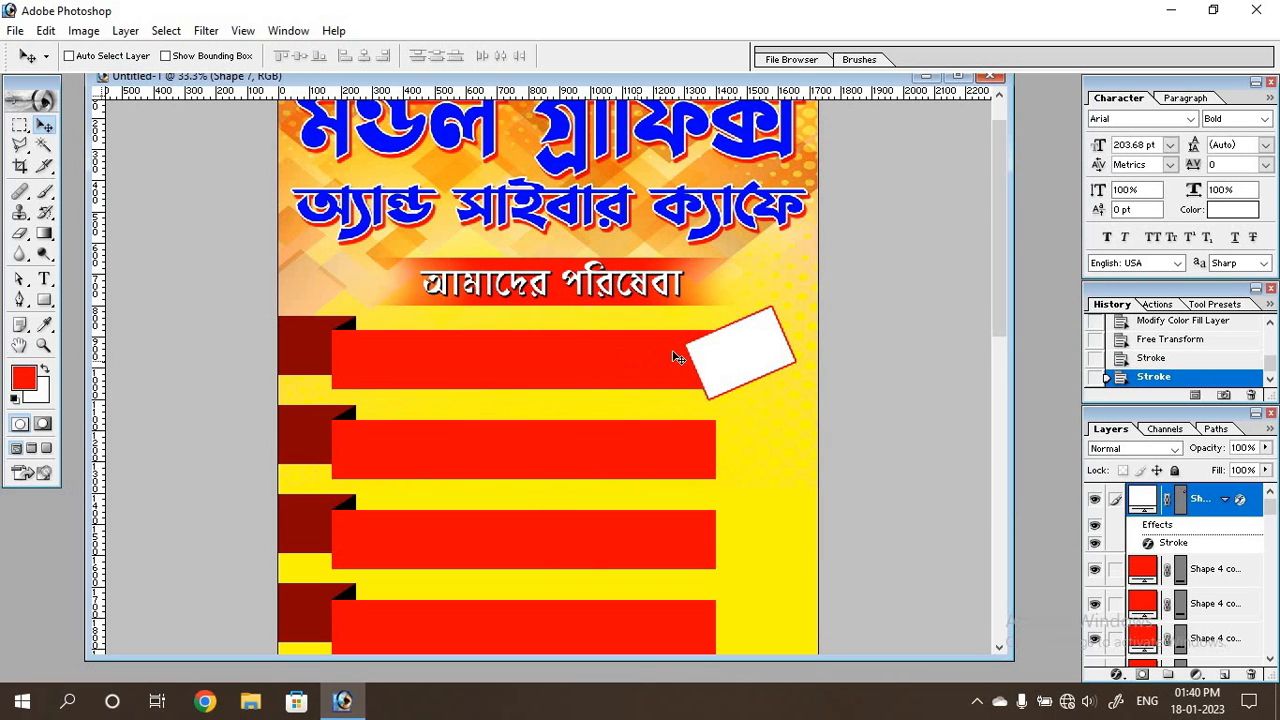
Duplicate the outlined white frame and move the copy straight down about 288 px to the same place on the second bar.
scroll(720, 468, "down", 6)
scroll(714, 500, "up", 3)
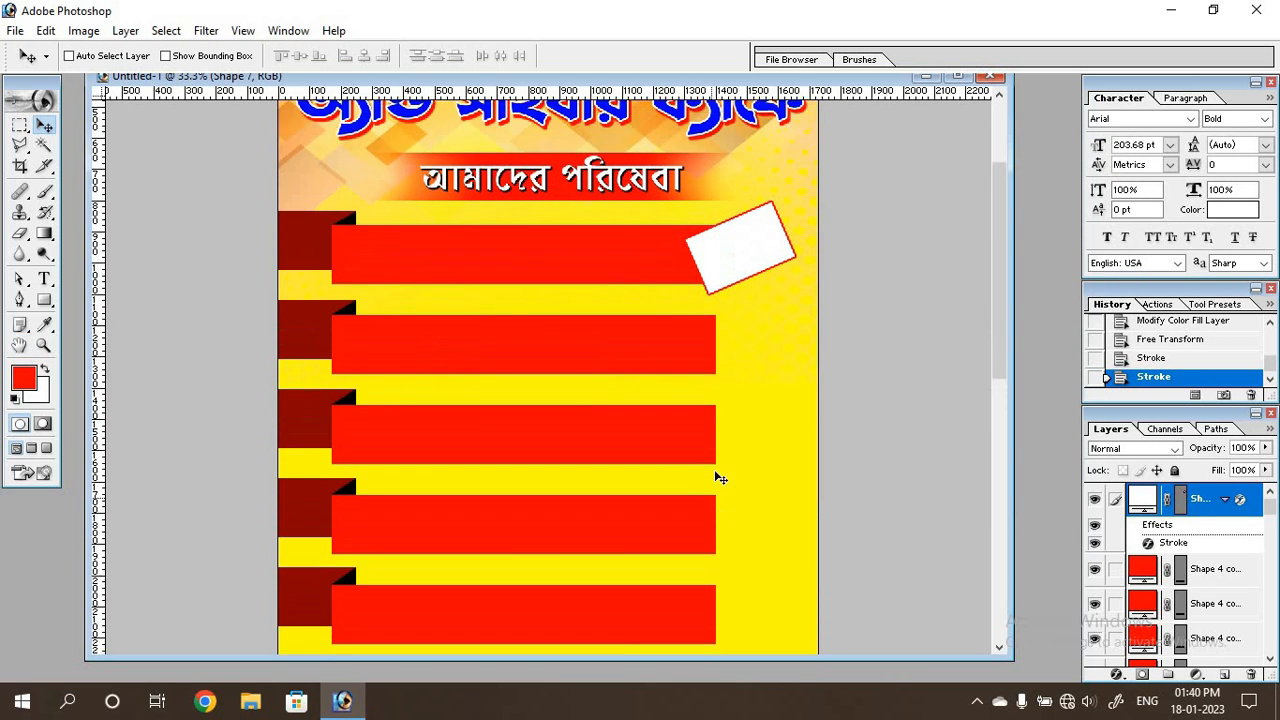
scroll(717, 477, "down", 3)
scroll(717, 433, "up", 1)
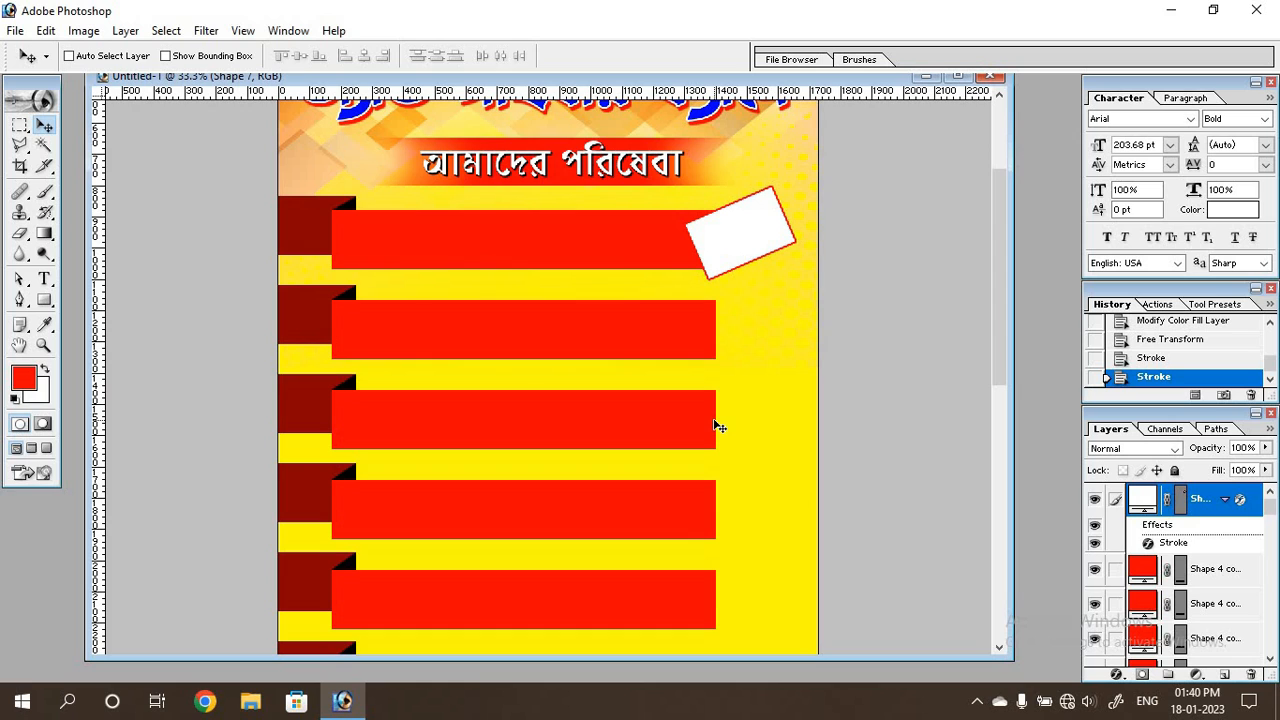
key("ctrl+j")
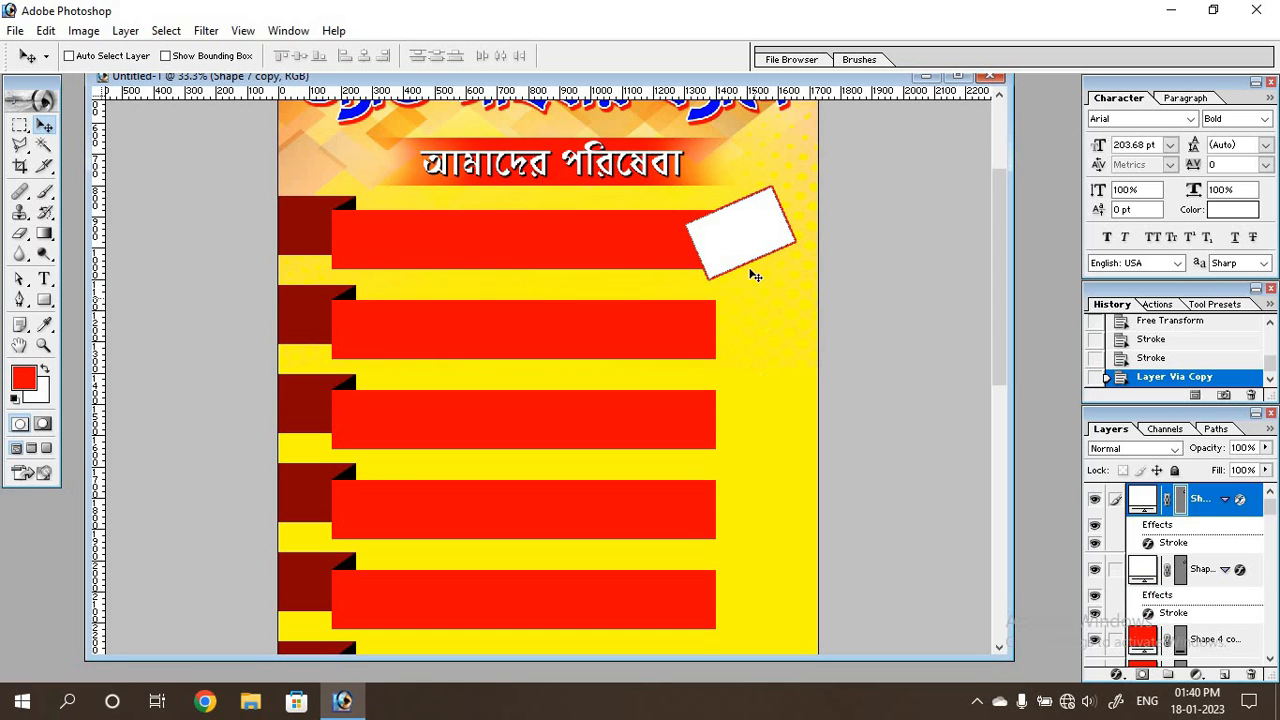
key("ctrl+t")
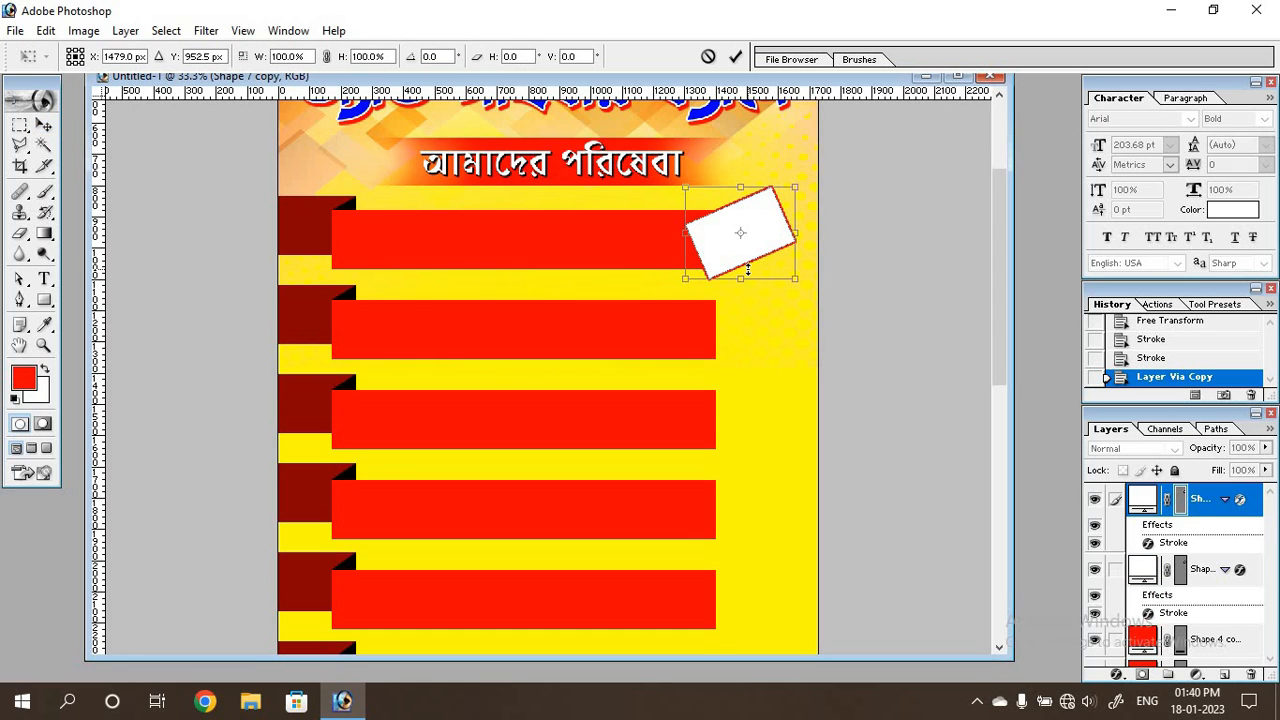
key("Down")
key("Down")
key("Down")
key("Down")
key("Down")
key("Down")
key("Down")
key("Down")
key("Down")
key("Down")
key("Down")
key("Down")
key("Down")
key("Down")
key("Down")
key("Down")
key("Down")
key("Down")
key("Down")
key("Down")
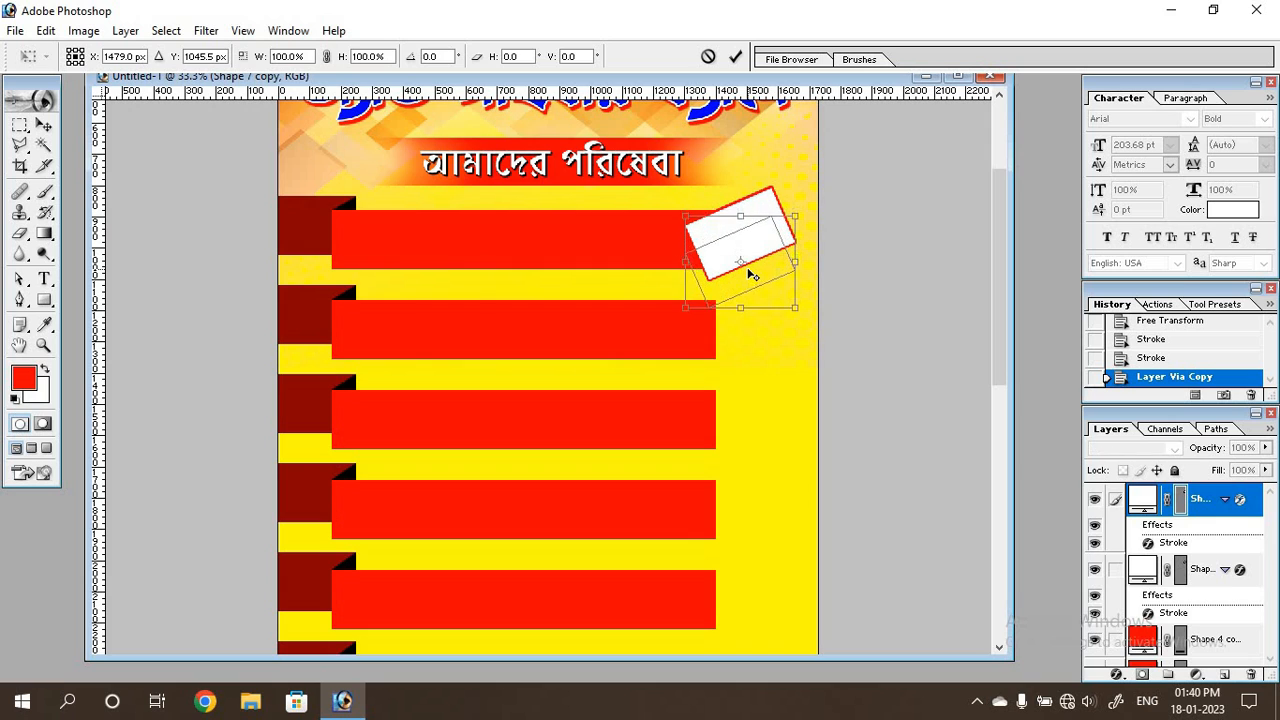
key("Down")
key("Down")
key("Down")
key("Down")
key("Down")
key("Down")
key("Down")
key("Down")
key("Down")
key("Down")
key("Down")
key("Down")
key("Down")
key("Down")
key("Down")
key("Down")
key("Down")
key("Down")
key("Down")
key("Down")
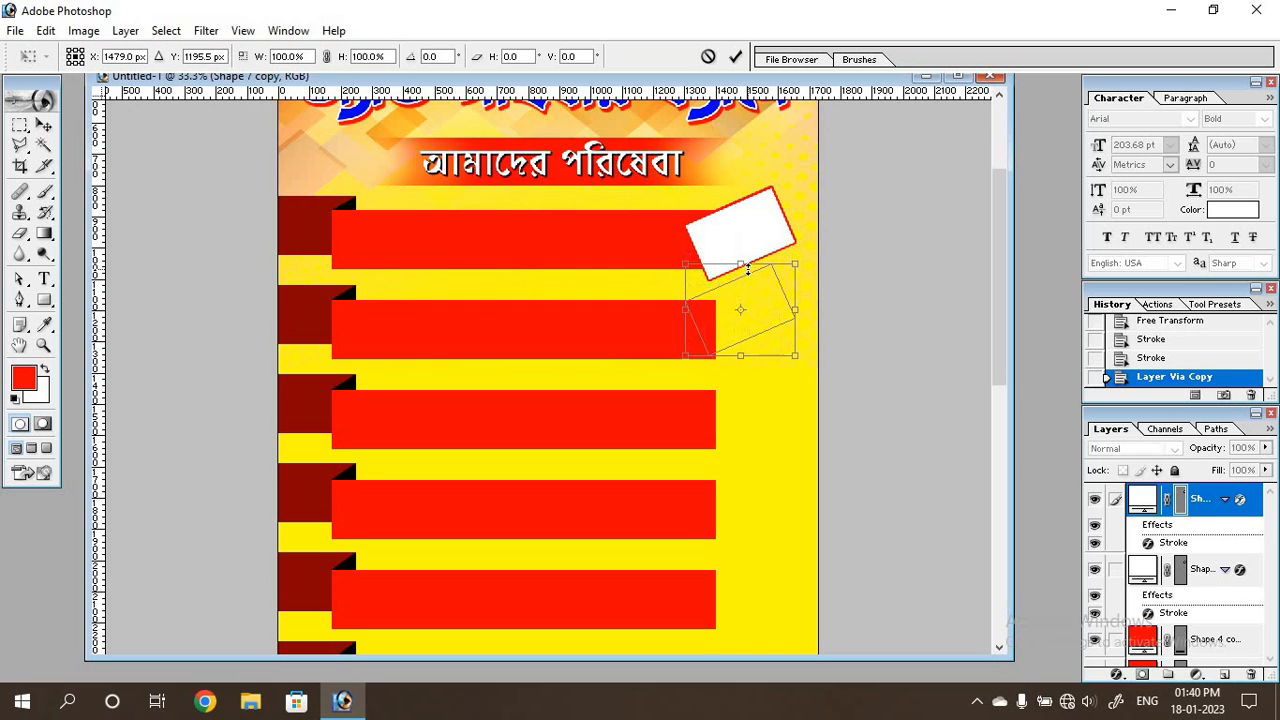
key("Down")
key("Down")
key("Down")
key("Down")
key("Down")
key("Down")
key("Down")
key("Down")
key("Down")
key("Down")
key("Down")
key("Down")
key("Down")
key("Down")
key("Down")
key("Down")
key("Down")
key("Down")
key("Down")
key("Down")
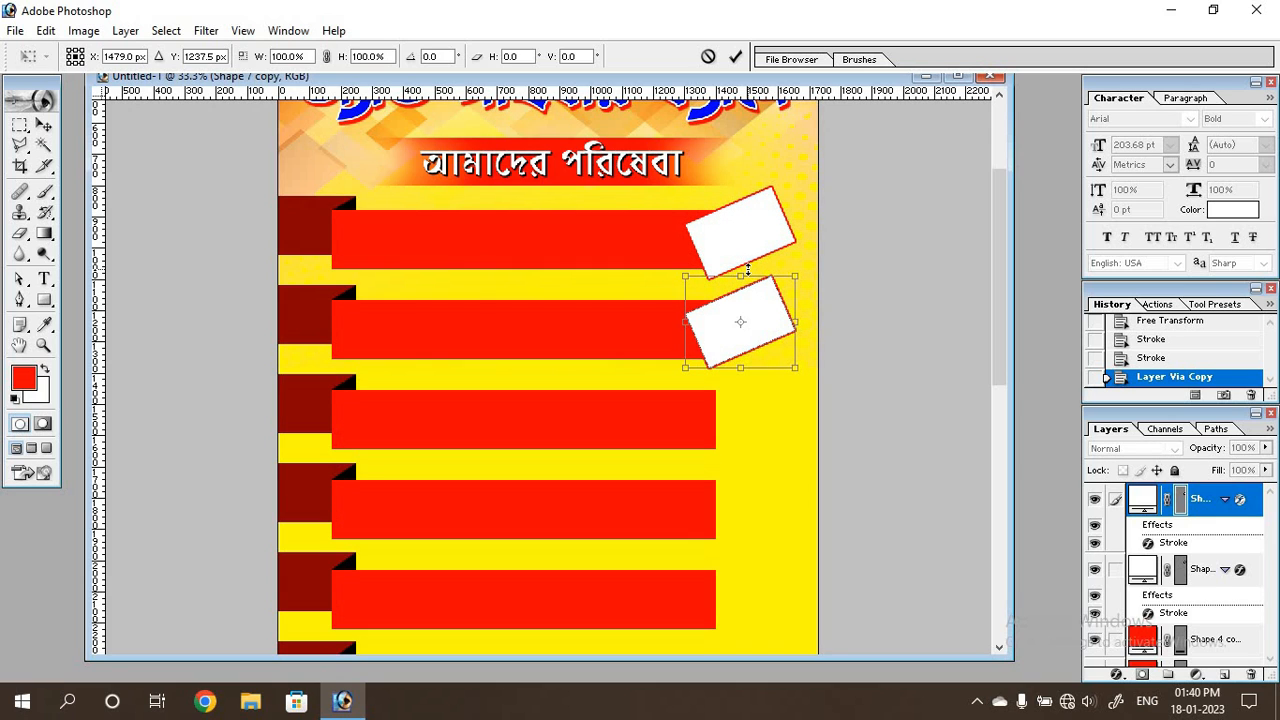
key("Down")
key("Down")
key("Down")
key("Down")
key("Down")
key("Down")
key("Down")
key("Down")
key("Down")
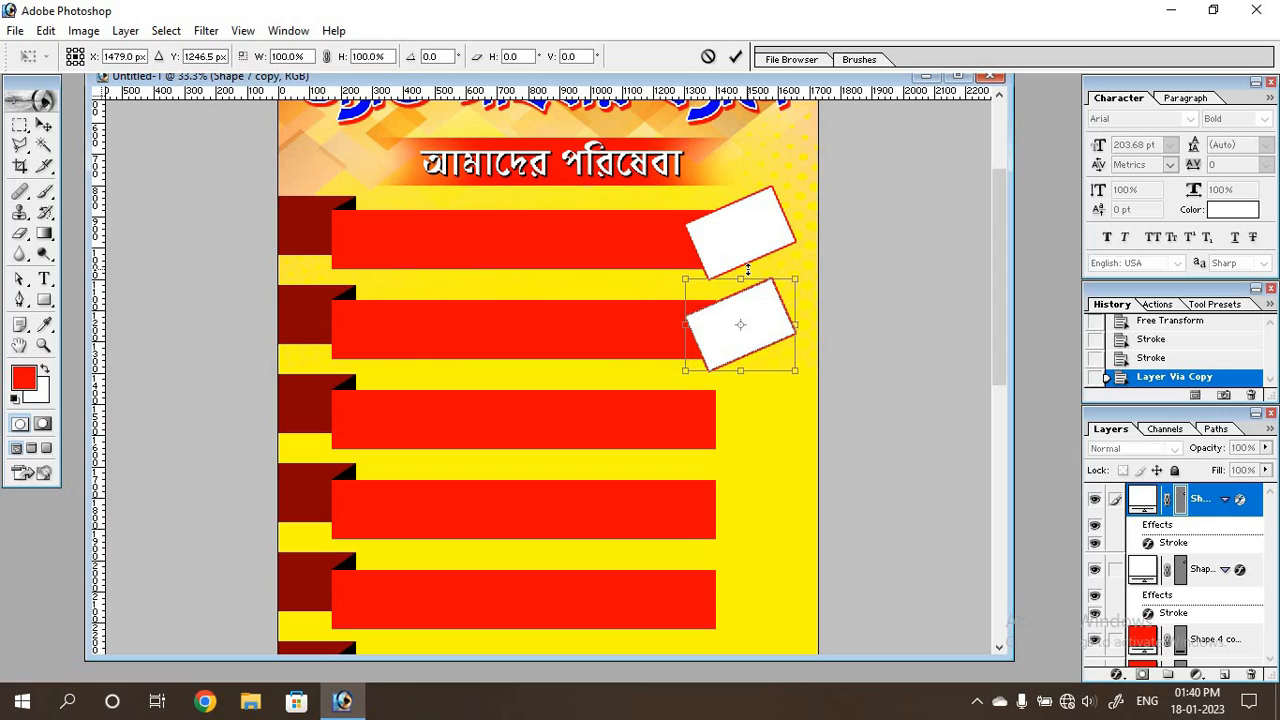
key("Up")
key("Up")
key("Up")
key("Up")
key("Up")
key("Up")
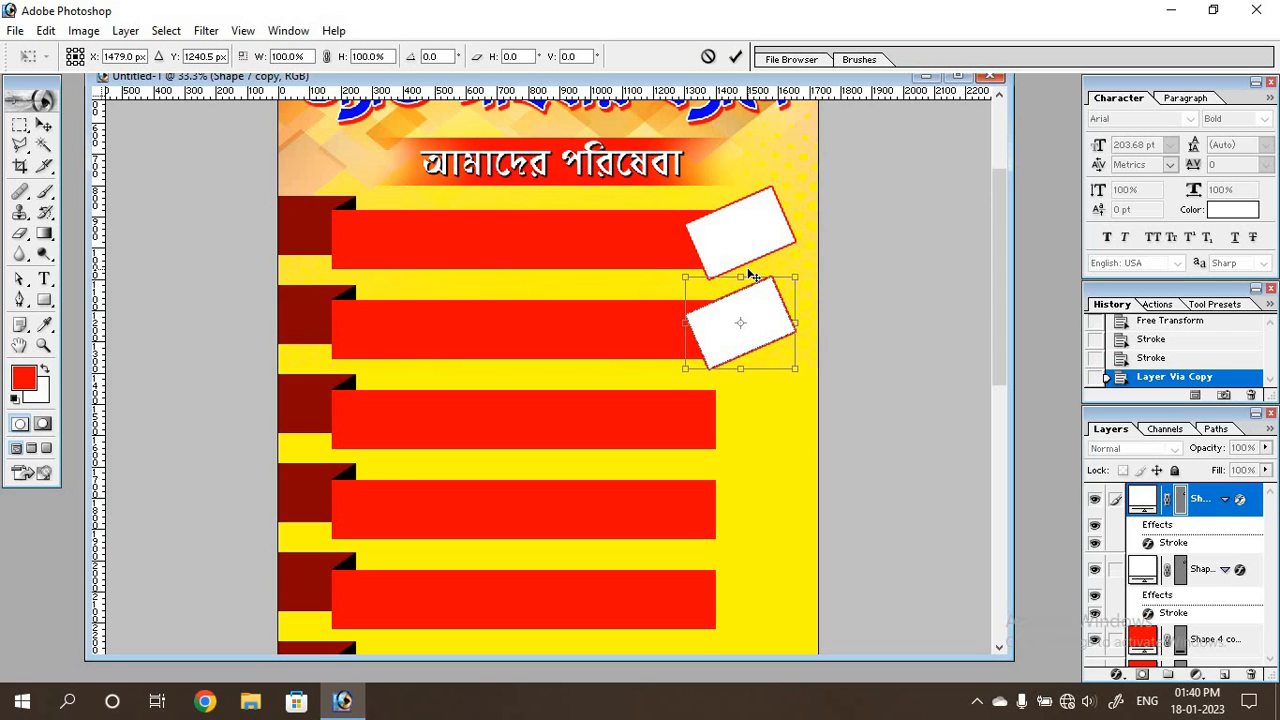
key("Return")
Repeat the duplicate-and-move transformation until every remaining red bar down to the footer has a tilted white frame.
scroll(758, 293, "down", 3)
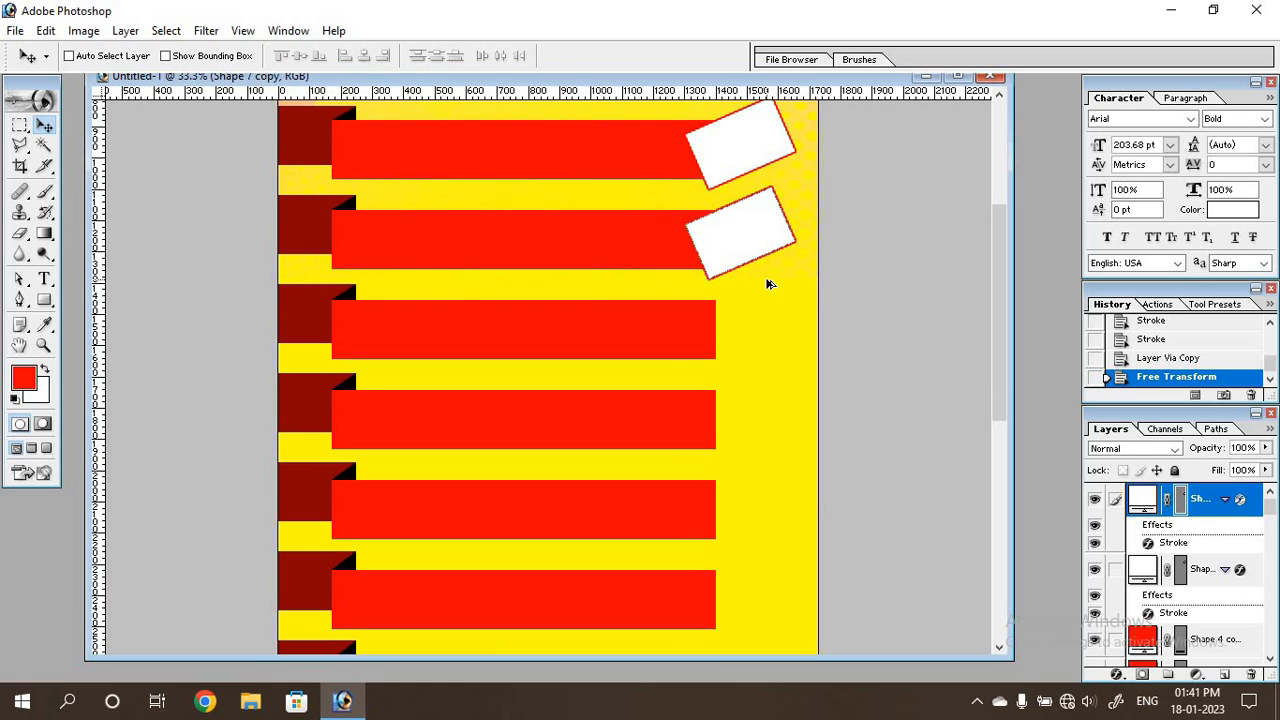
key("ctrl+alt+shift+t")
key("ctrl+alt+shift+t")
key("ctrl+alt+shift+t")
key("ctrl+alt+shift+t")
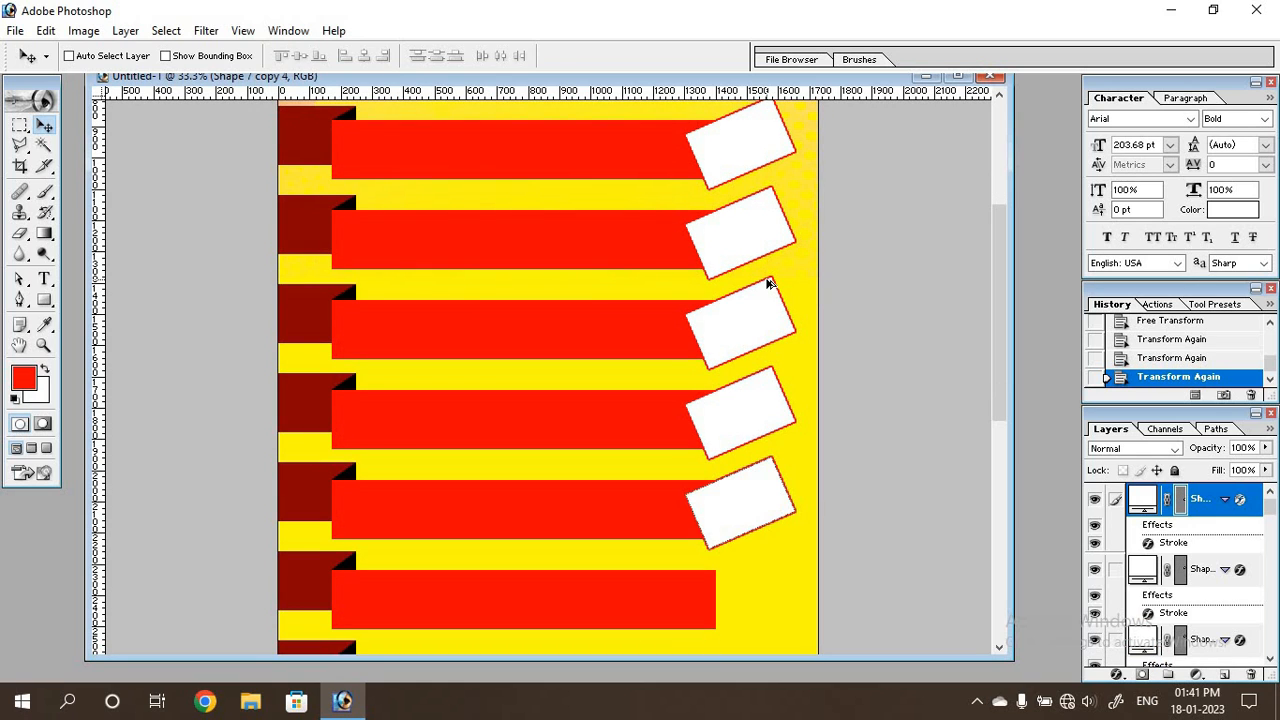
key("ctrl+alt+shift+t")
scroll(765, 320, "down", 15)
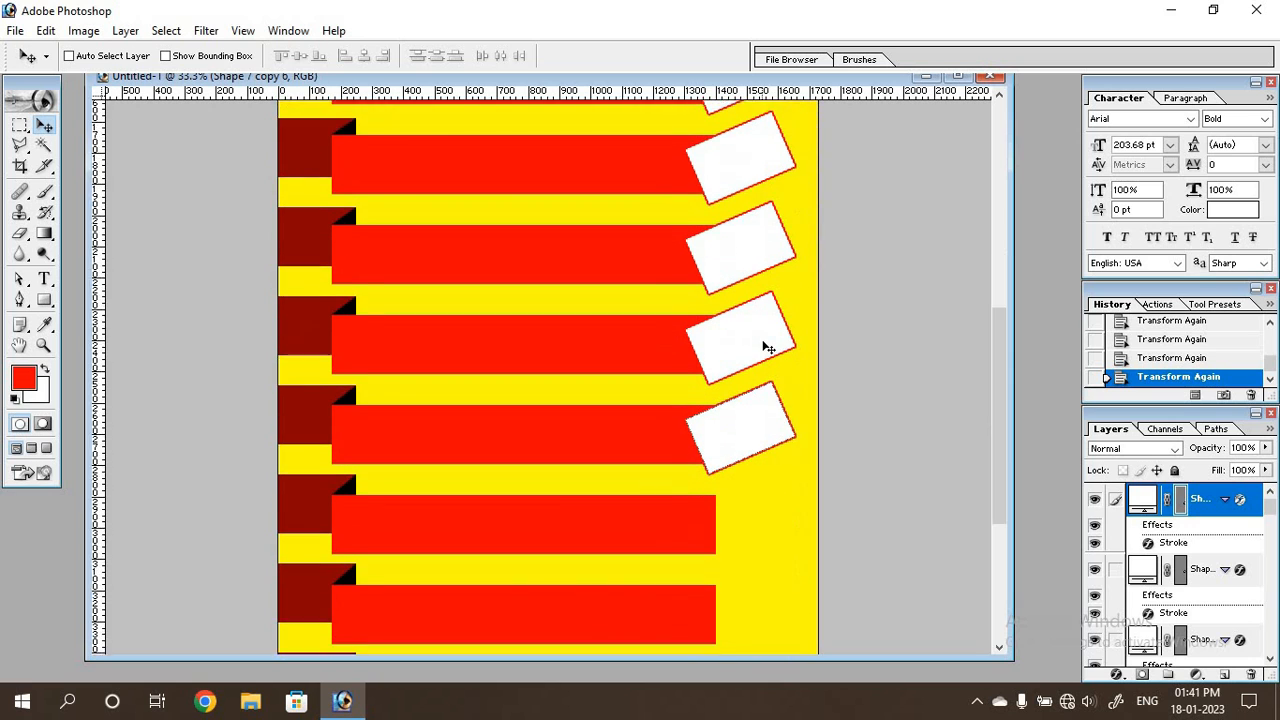
scroll(762, 352, "down", 2)
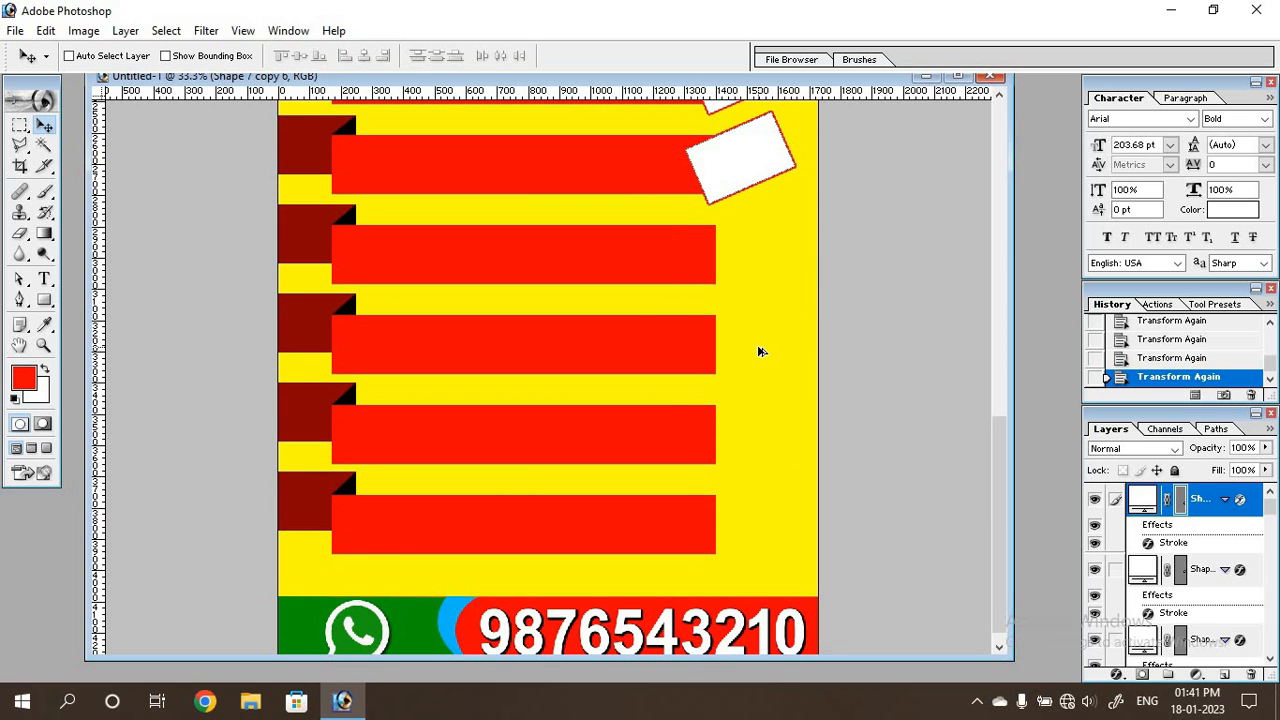
key("ctrl+alt+shift+t")
key("ctrl+alt+shift+t")
key("ctrl+alt+shift+t")
key("ctrl+alt+shift+t")
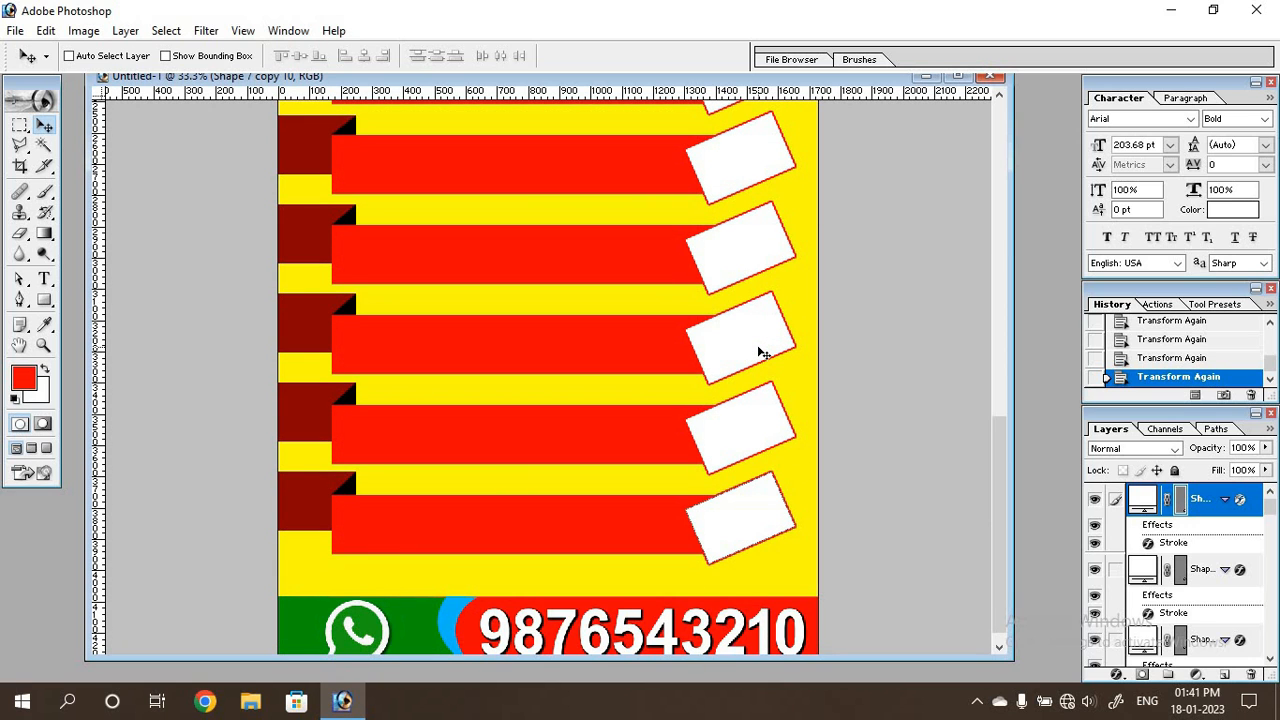
scroll(760, 352, "up", 15)
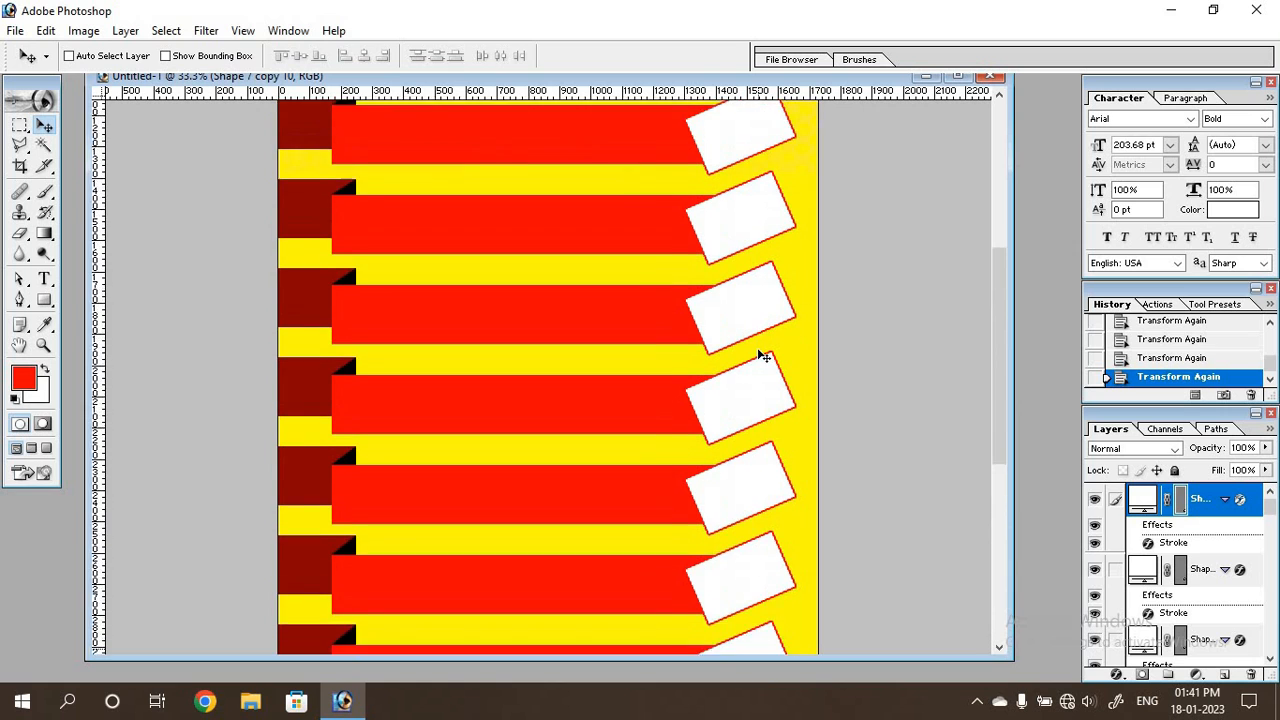
scroll(762, 357, "up", 8)
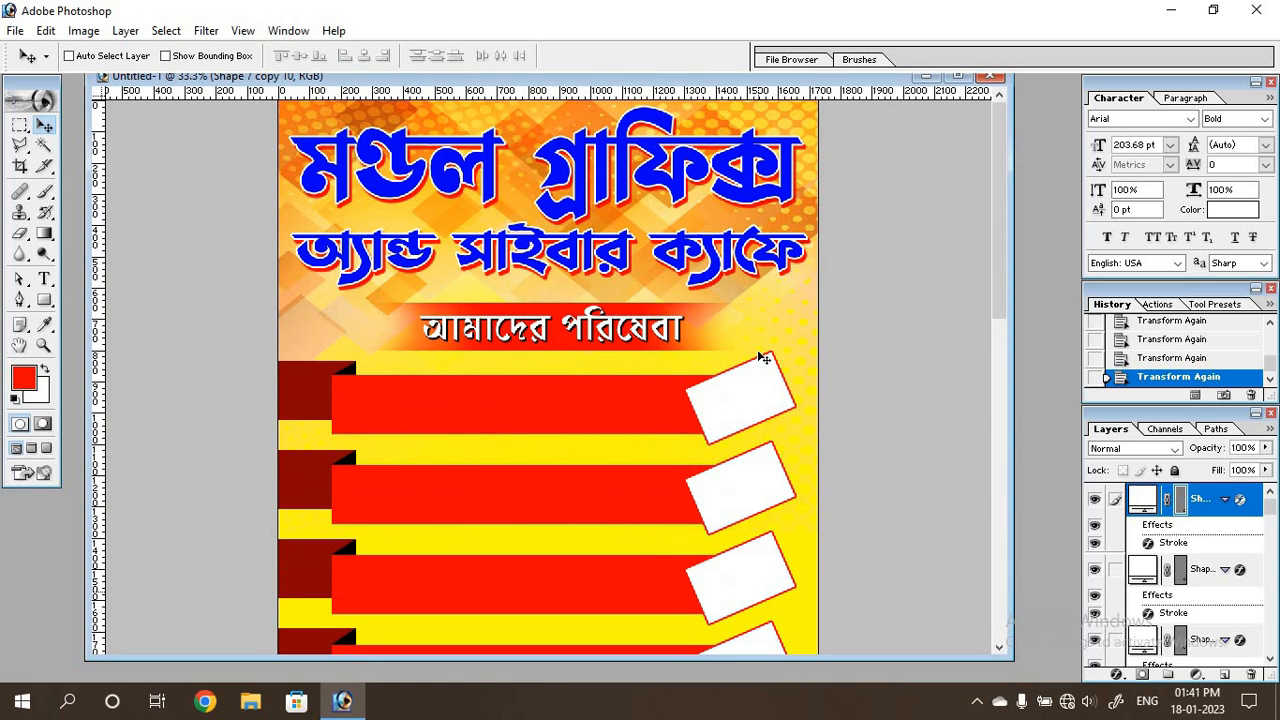
scroll(762, 357, "down", 3)
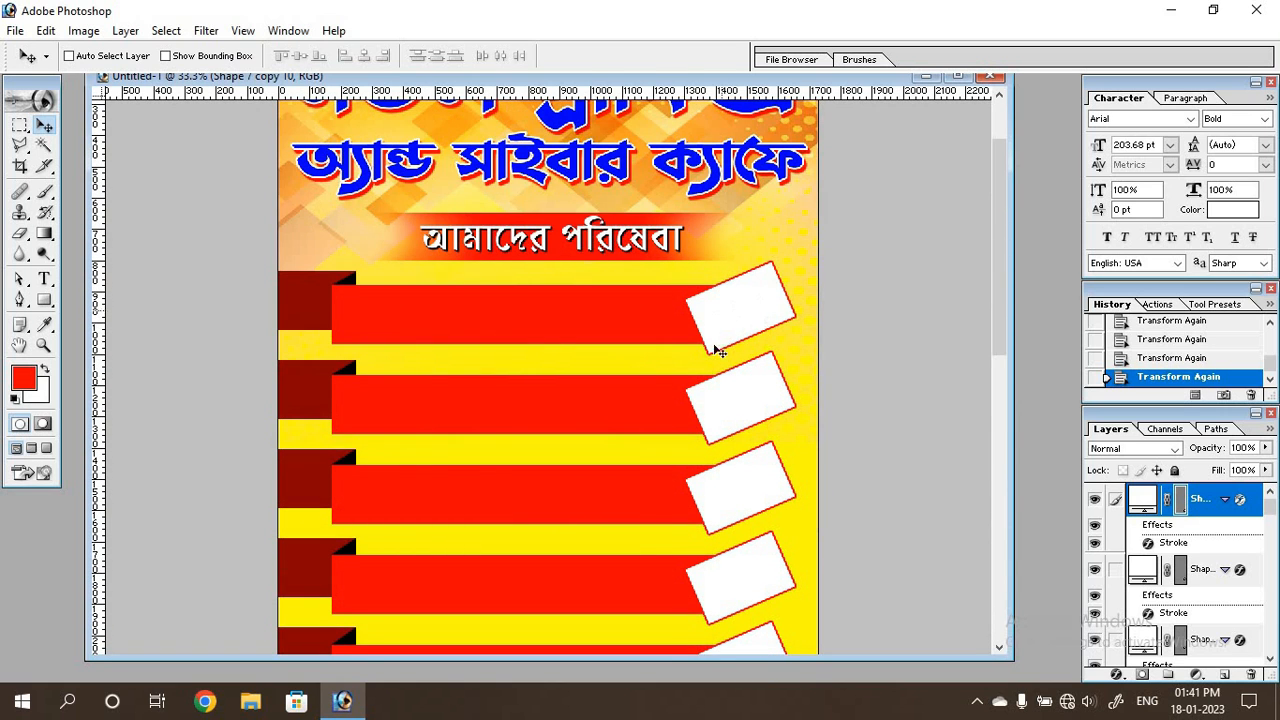
Open "logo online shop" from the icon logo folder and copy its IRCTC logo into the banner.
double_click(52, 530)
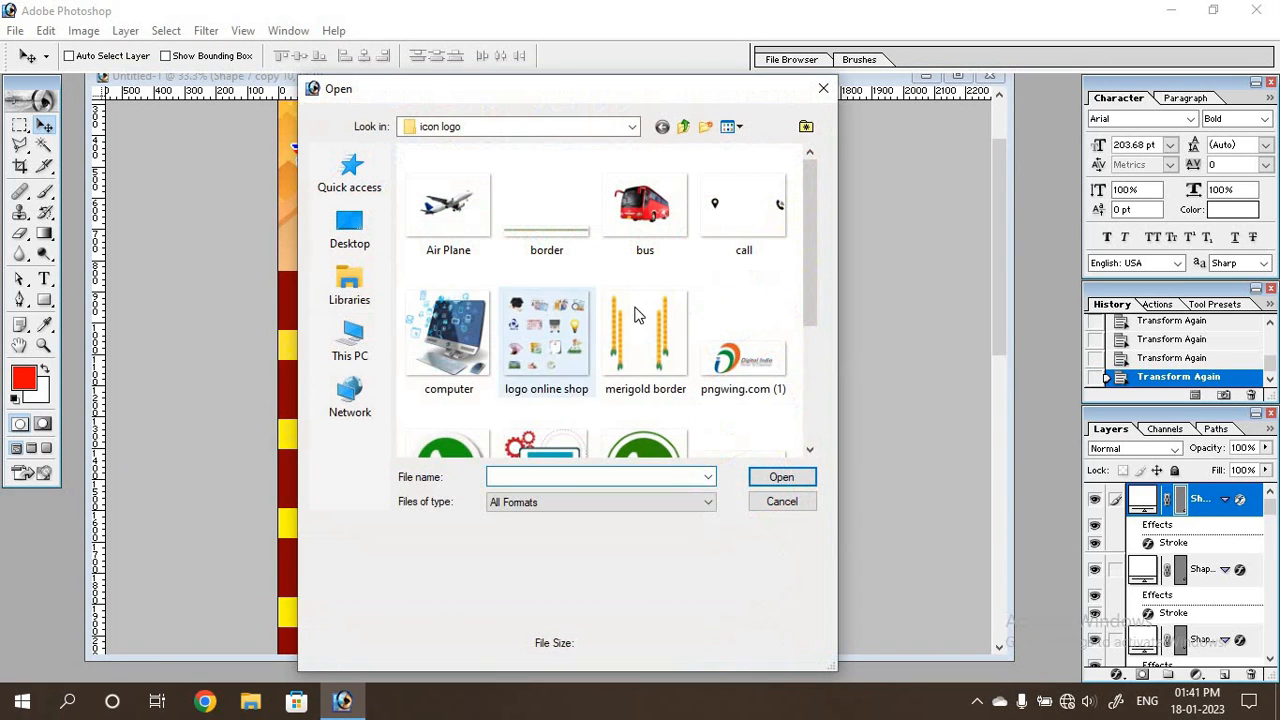
double_click(567, 333)
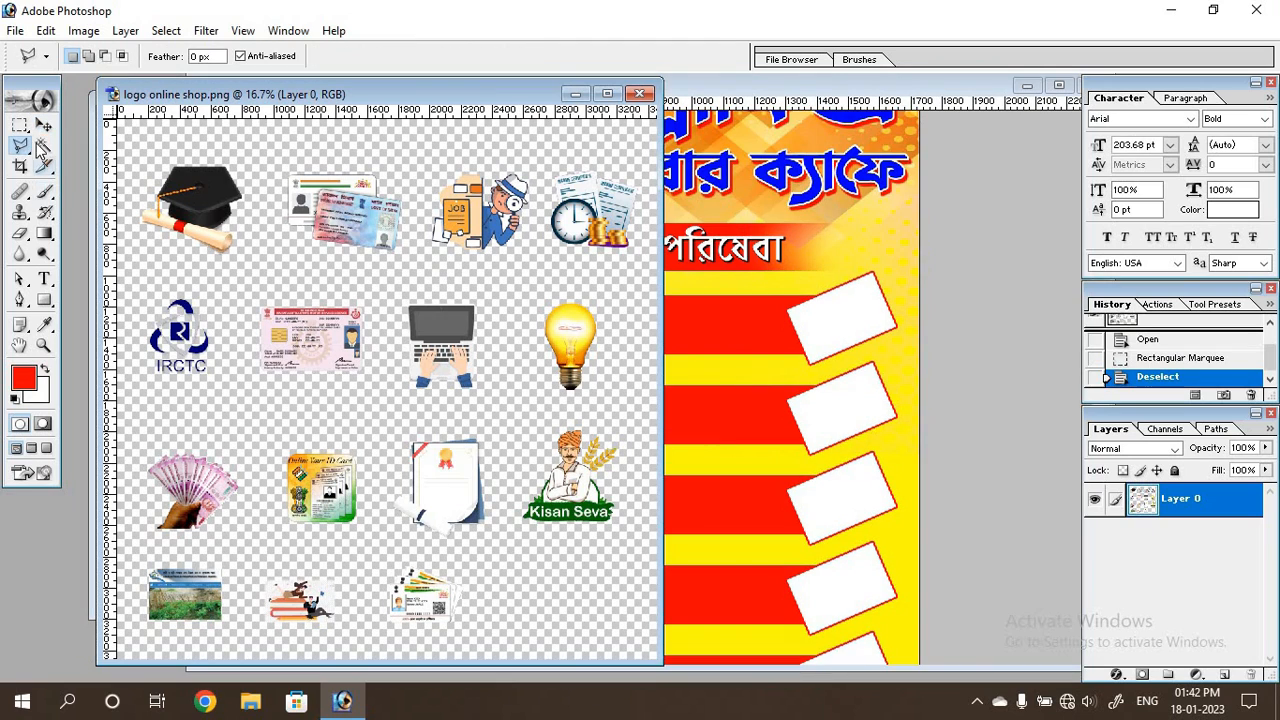
left_click(20, 125)
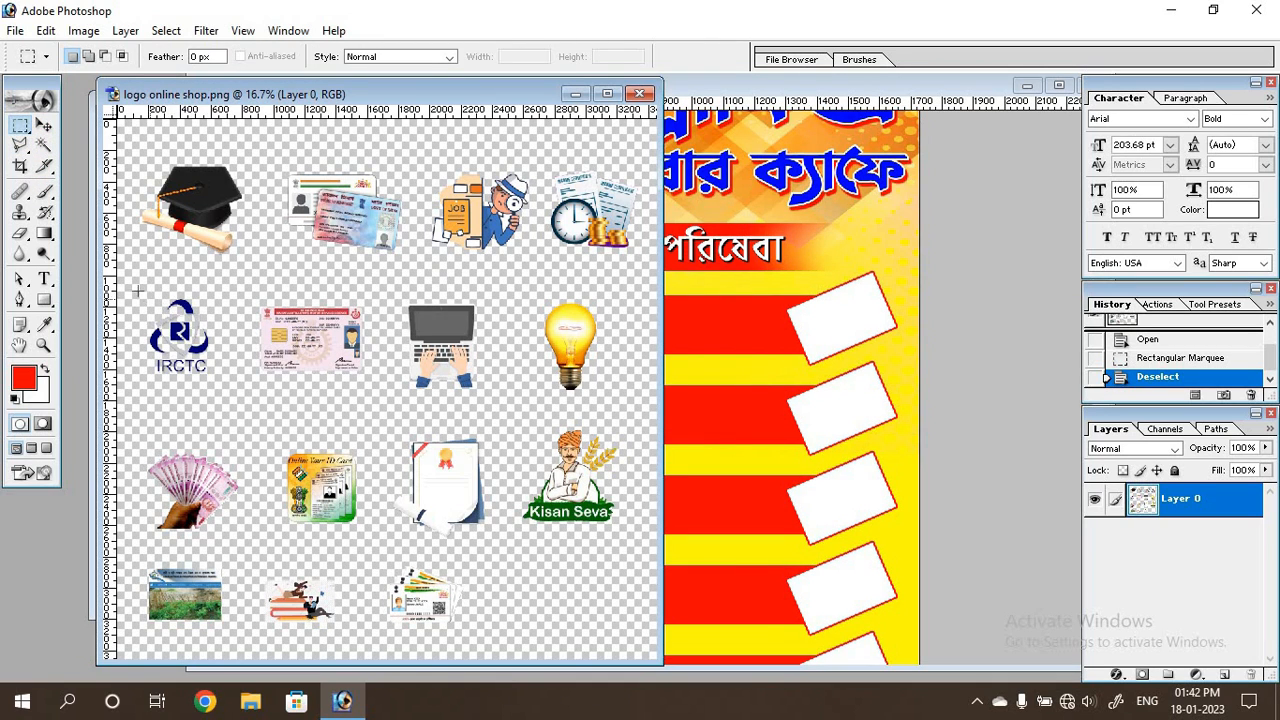
left_click_drag(138, 290, 754, 365)
left_click(44, 127)
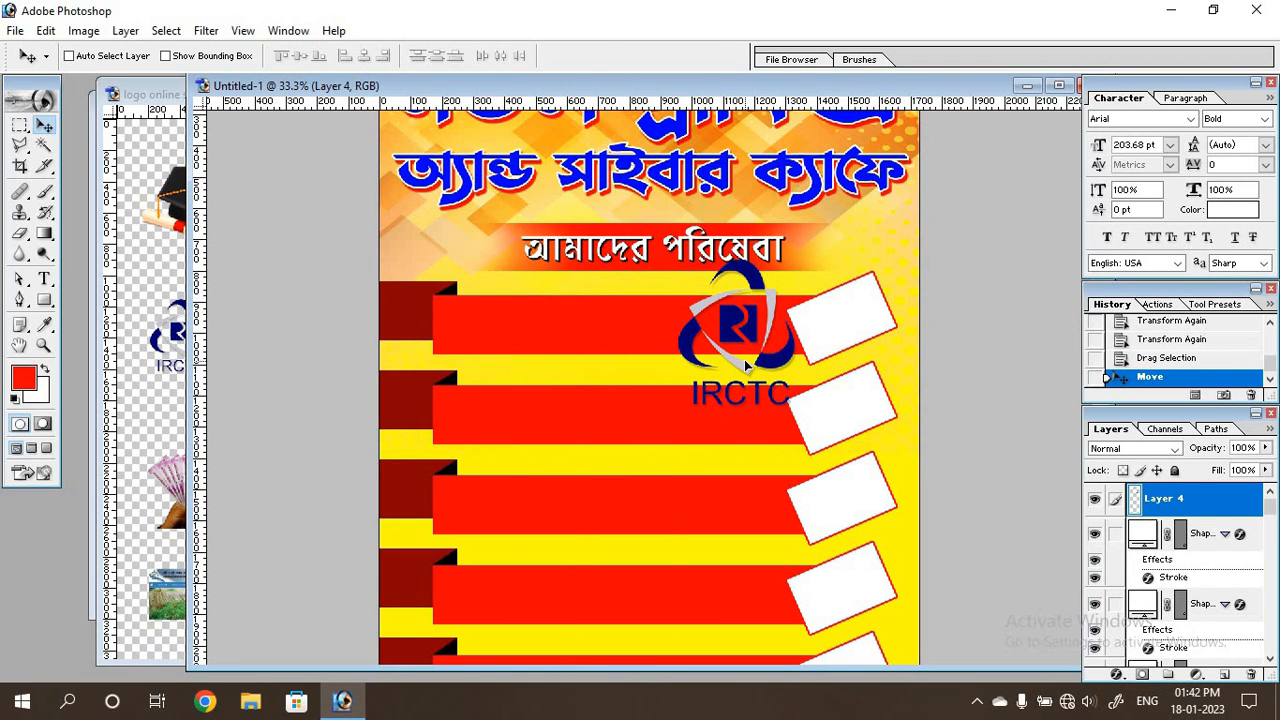
Fit the IRCTC logo inside the first white frame at 38.3% width, 31.3% height and -28.1° rotation, and return to the logo sheet.
key("ctrl+t")
left_click_drag(795, 259, 743, 316)
left_click_drag(727, 390, 894, 339)
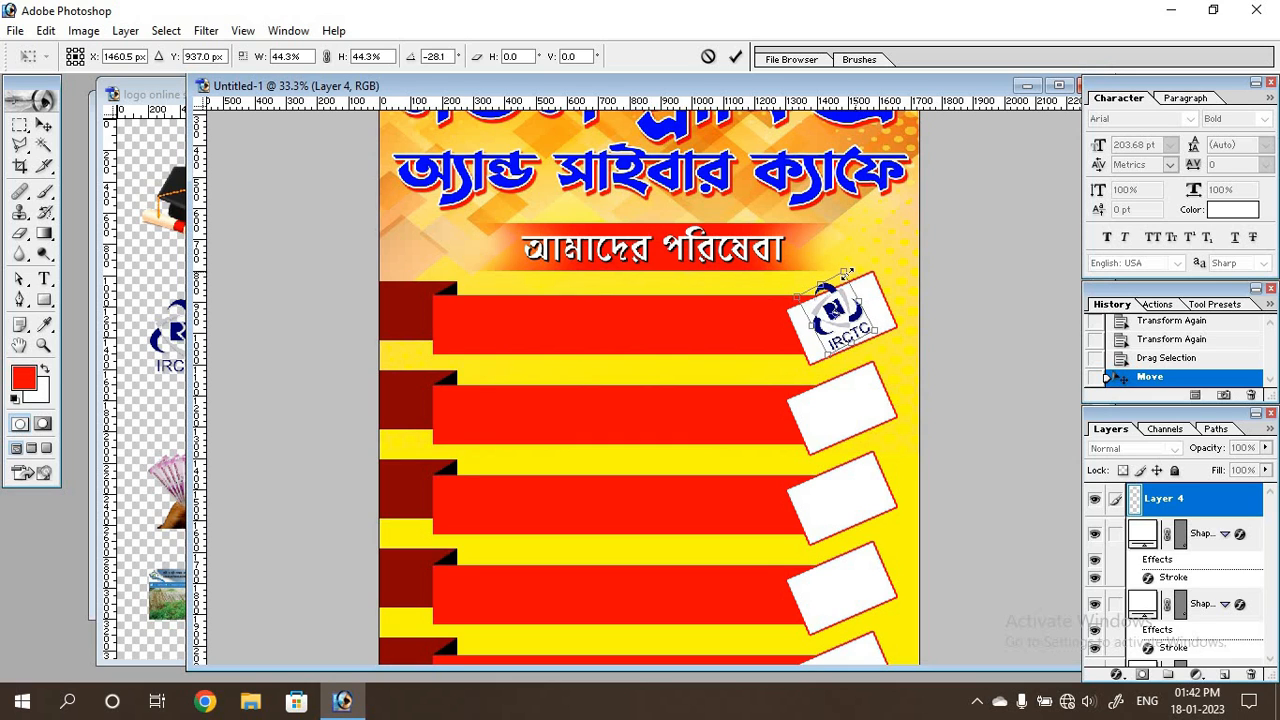
left_click_drag(846, 272, 847, 292)
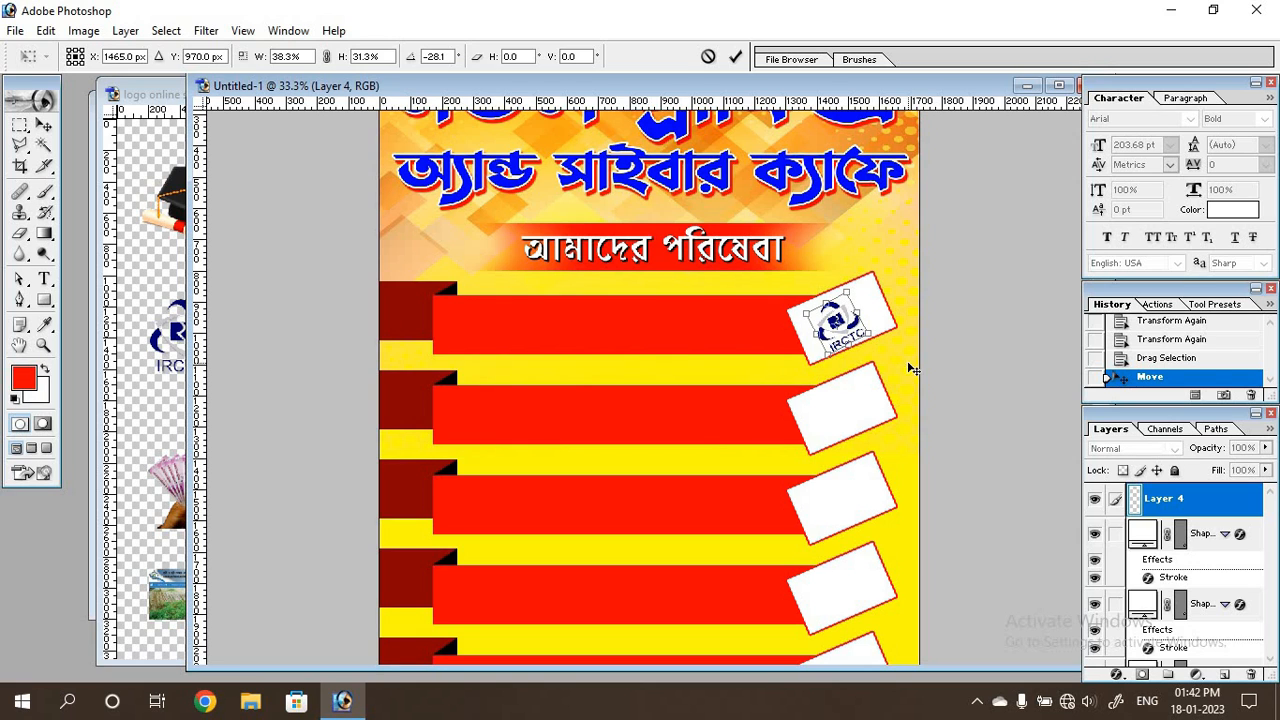
key("Return")
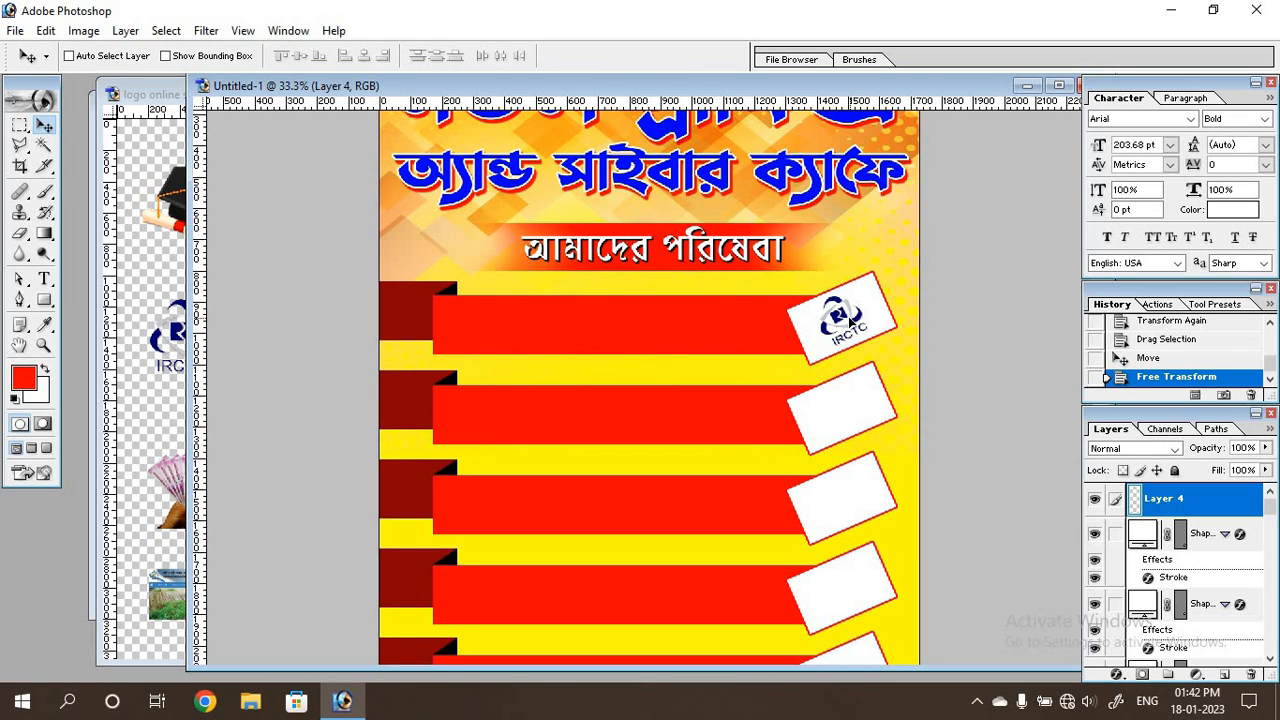
left_click_drag(850, 321, 852, 324)
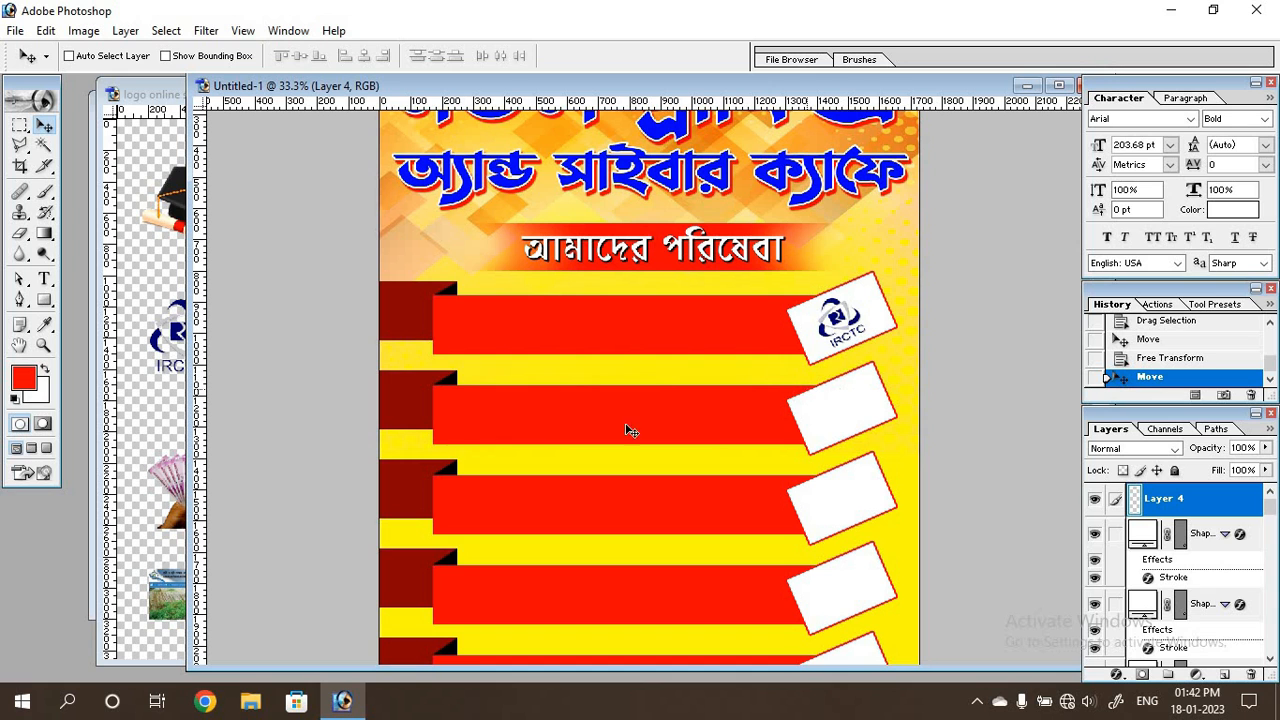
left_click(158, 428)
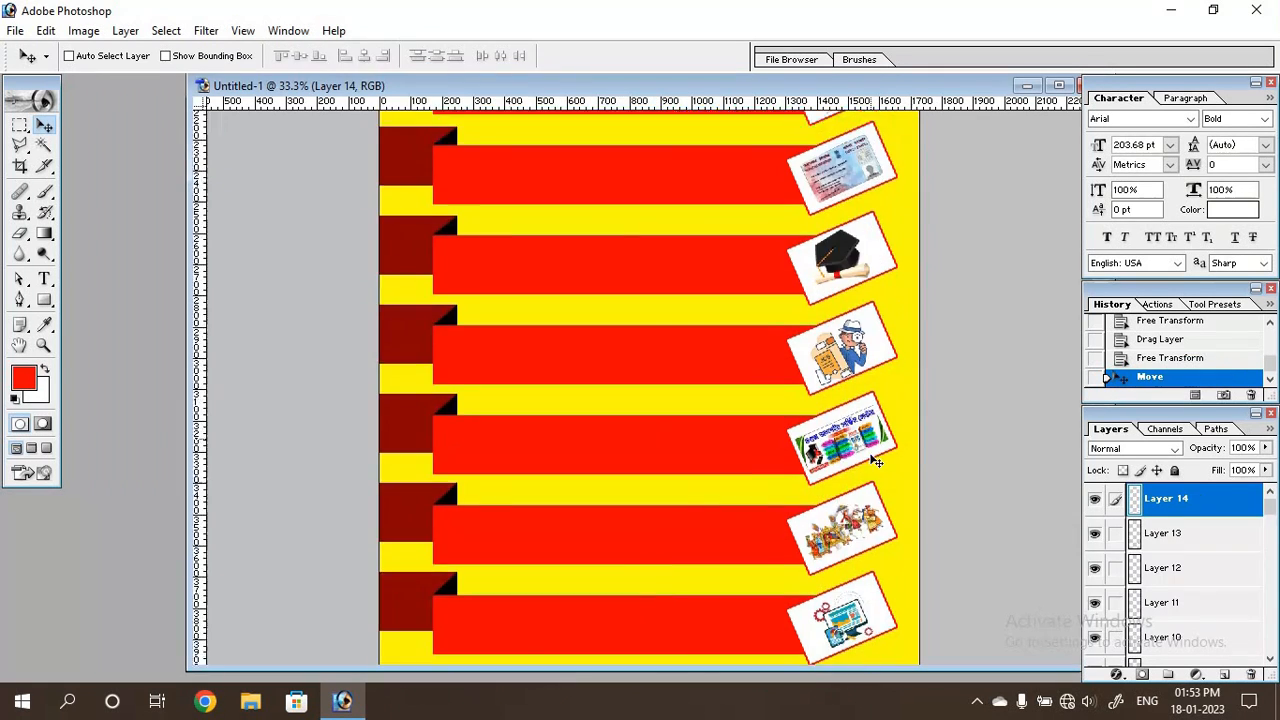
Review the pictures in the tilted frames and the overall layout from the headings down the ribbon bars.
scroll(875, 463, "up", 10)
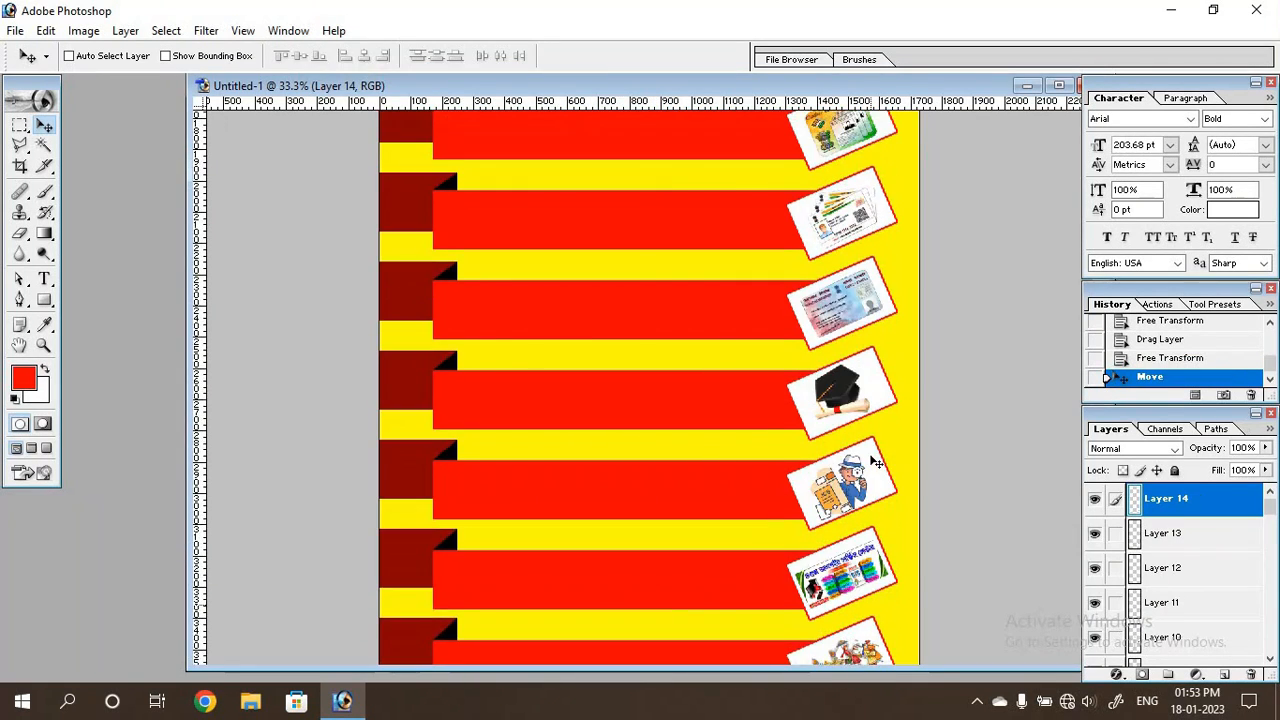
scroll(875, 463, "up", 2)
scroll(840, 430, "down", 10)
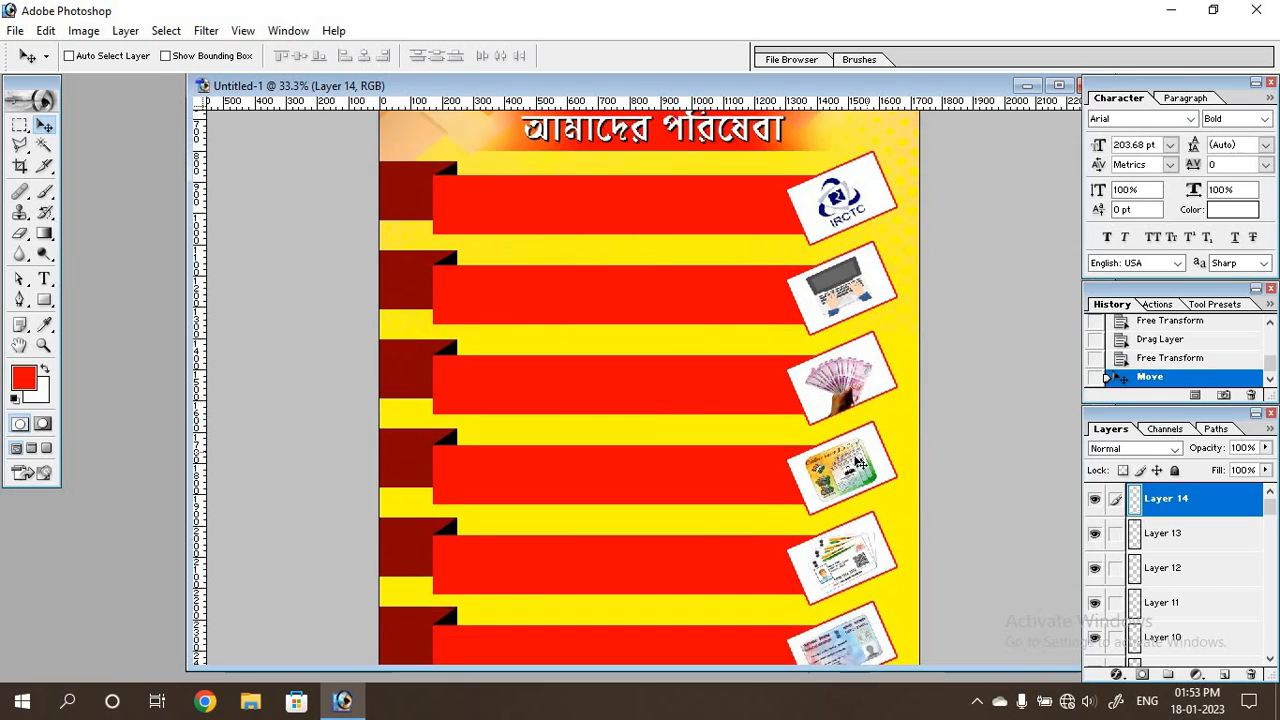
scroll(818, 400, "up", 10)
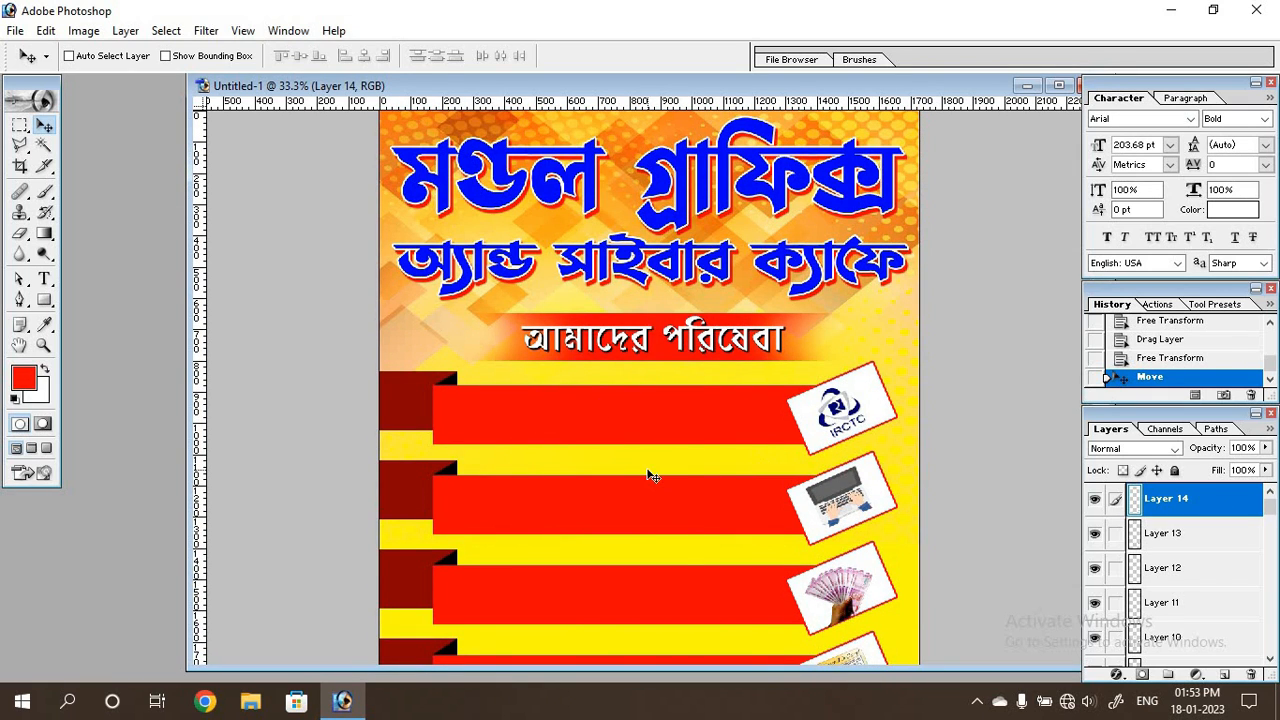
key("ctrl+minus")
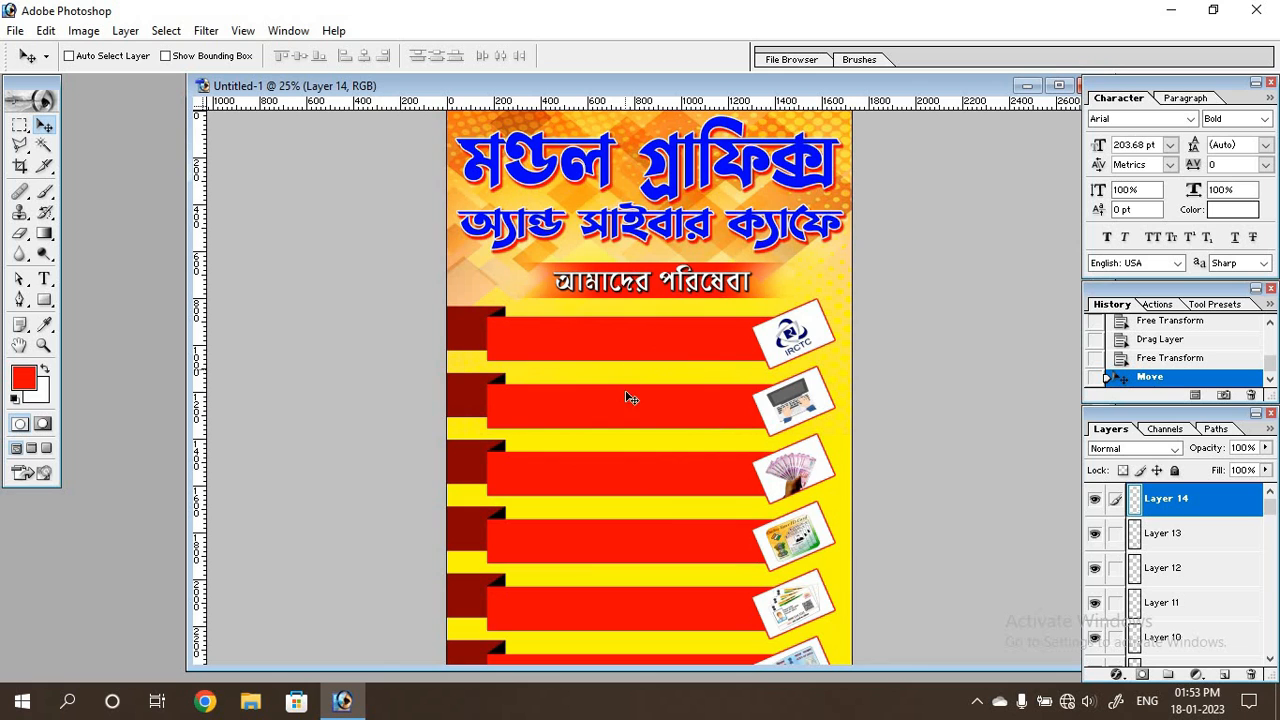
scroll(637, 415, "down", 5)
scroll(620, 434, "down", 4)
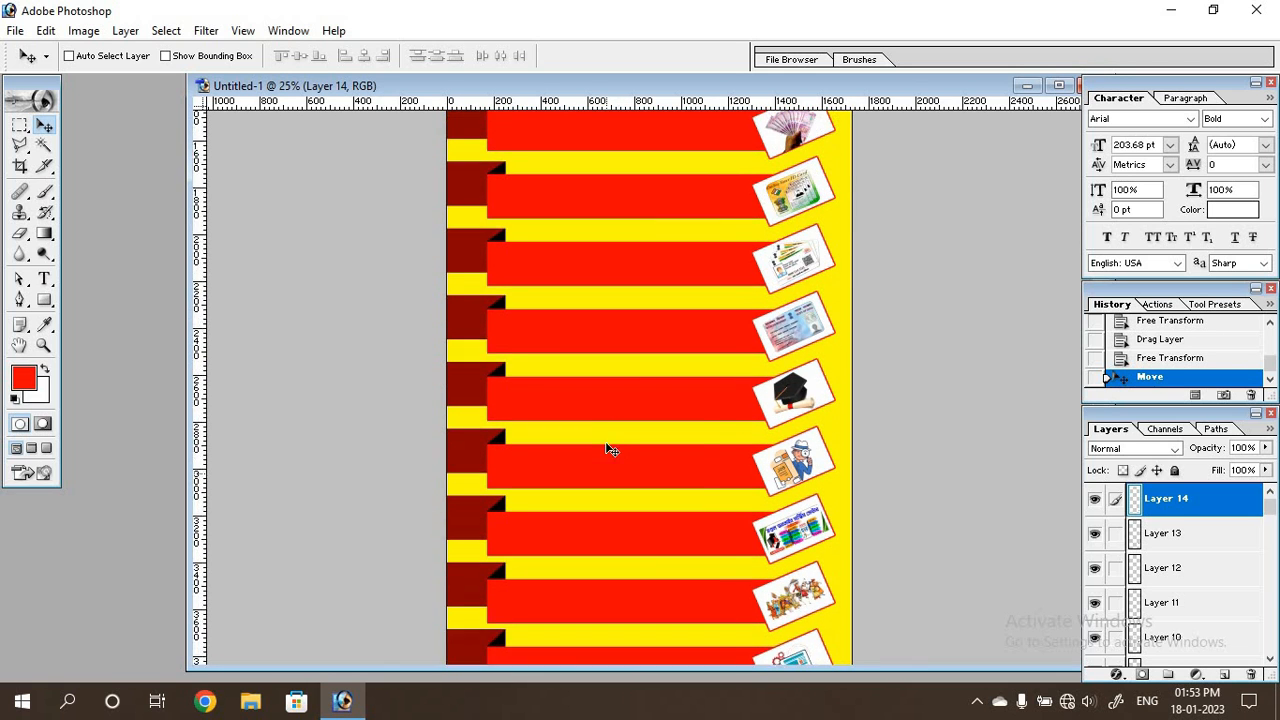
scroll(608, 446, "up", 3)
scroll(608, 446, "up", 4)
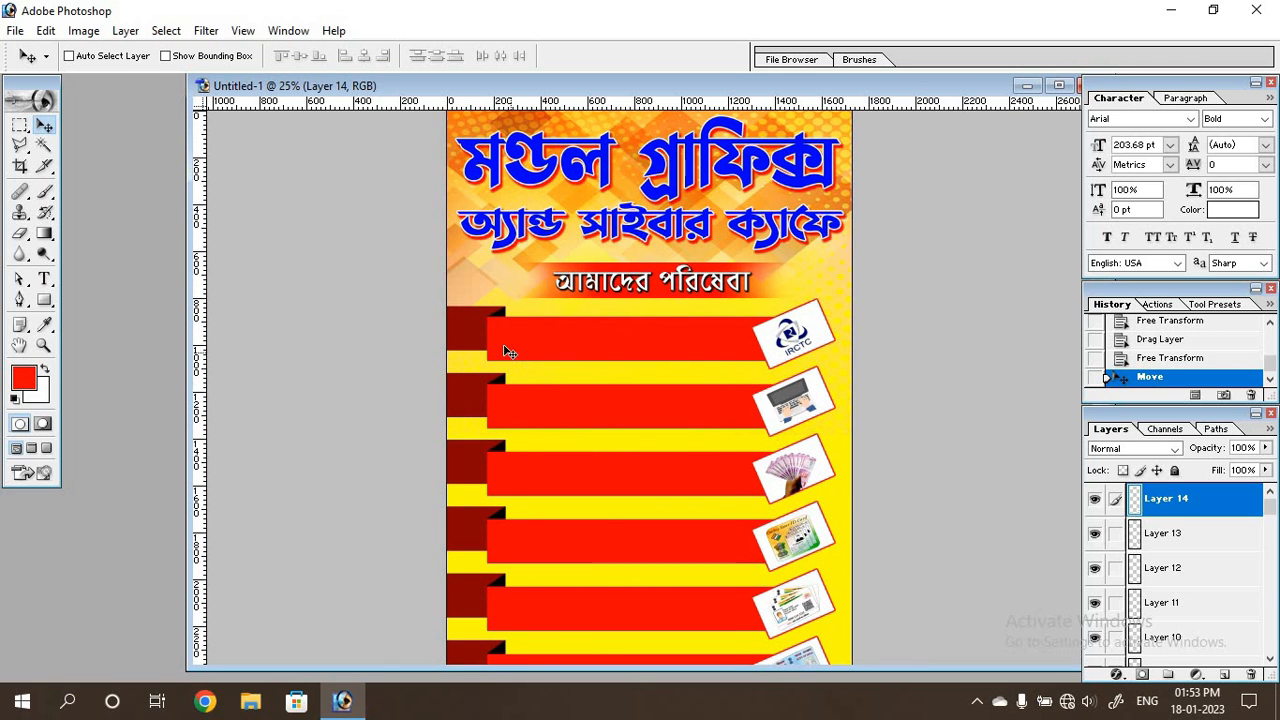